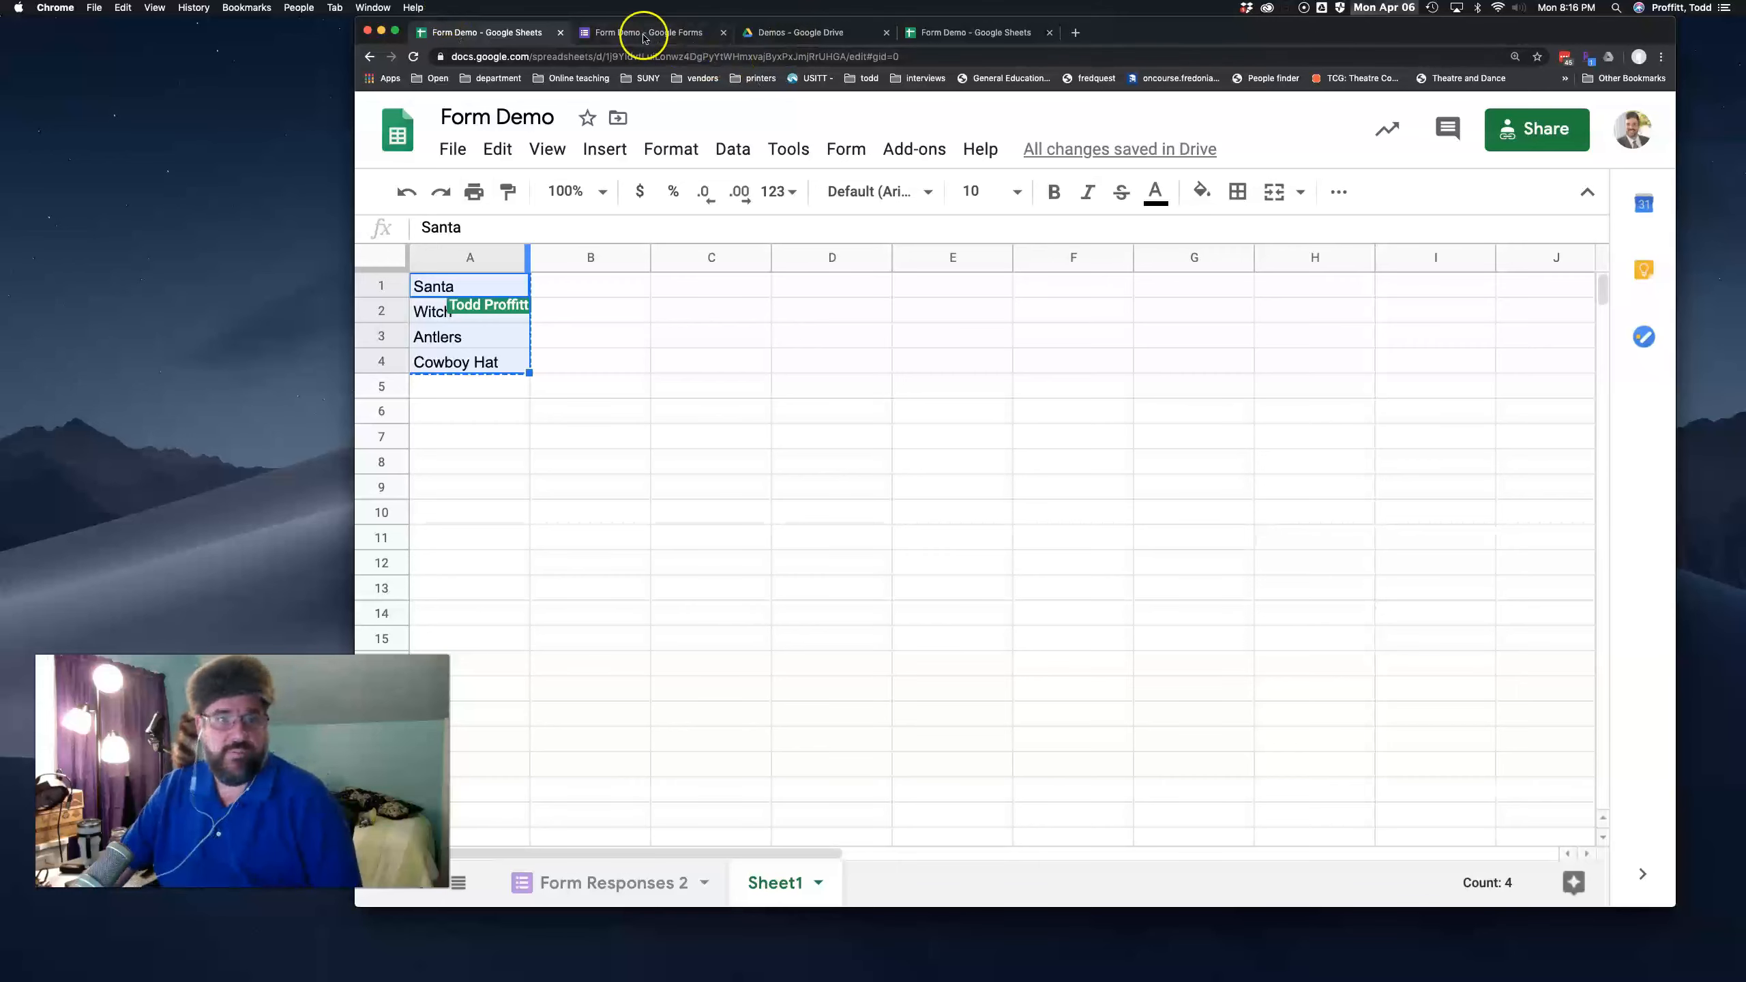
Look up the Google Forms option among the new file types in the Demos folder of Google Drive.
left_click(793, 35)
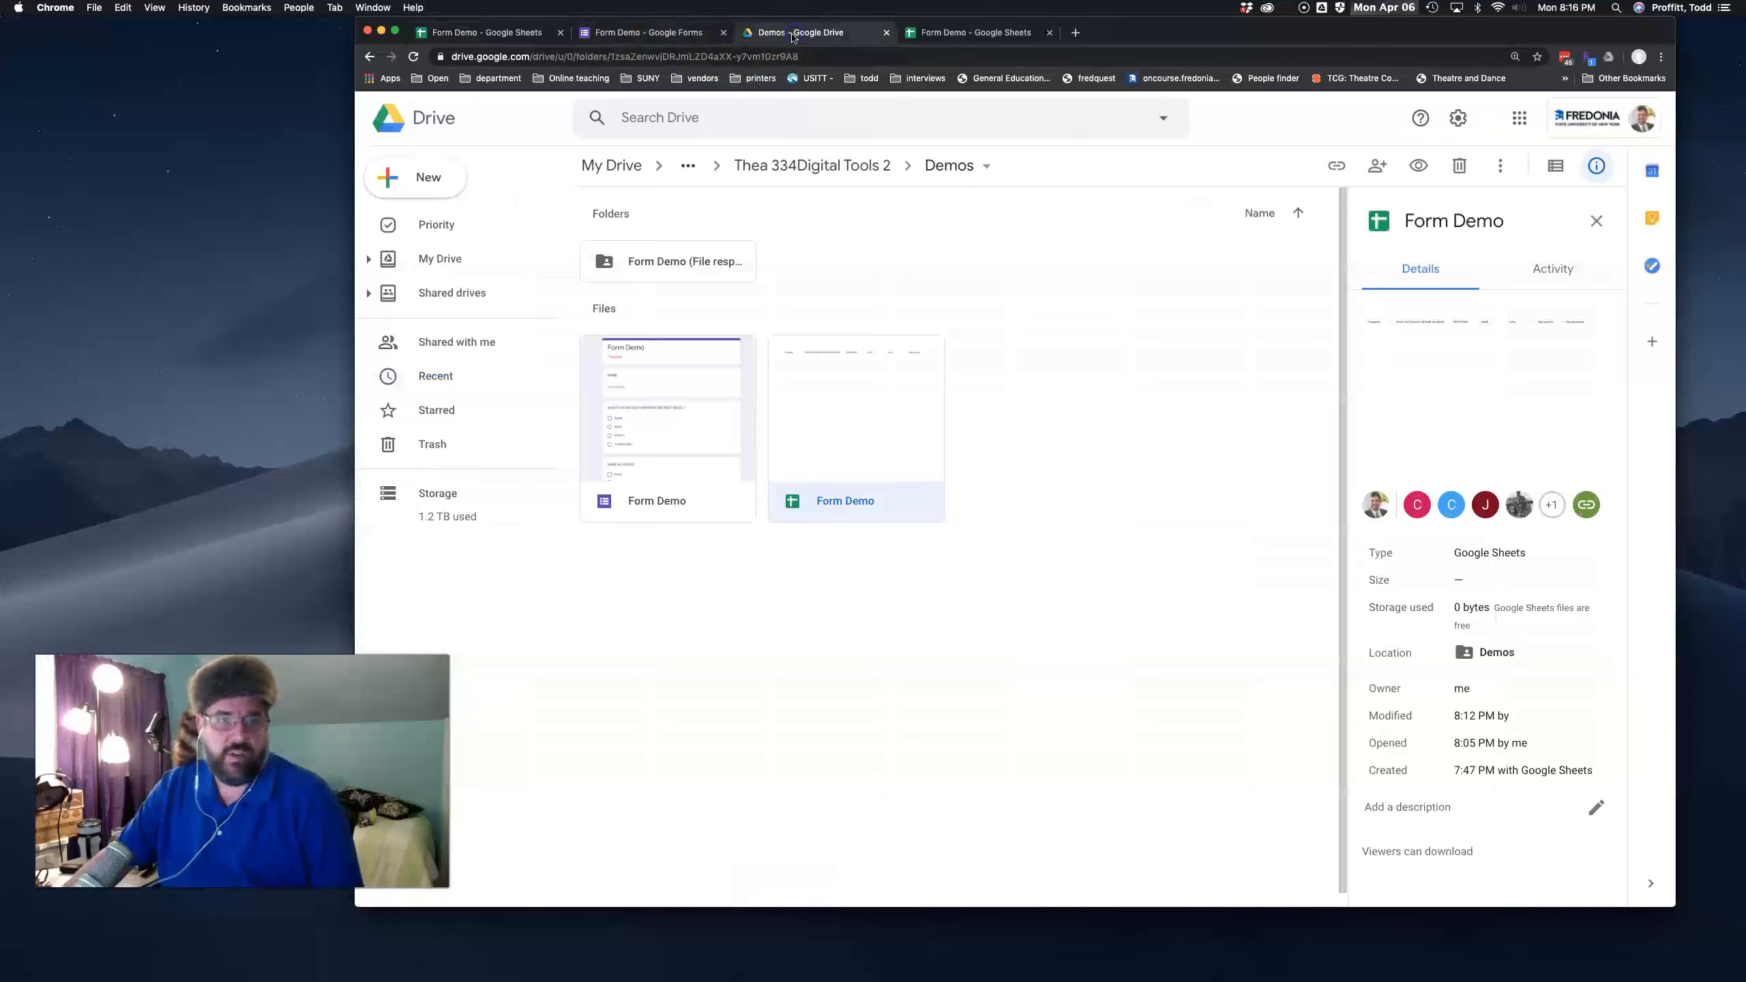
left_click(406, 177)
left_click(465, 371)
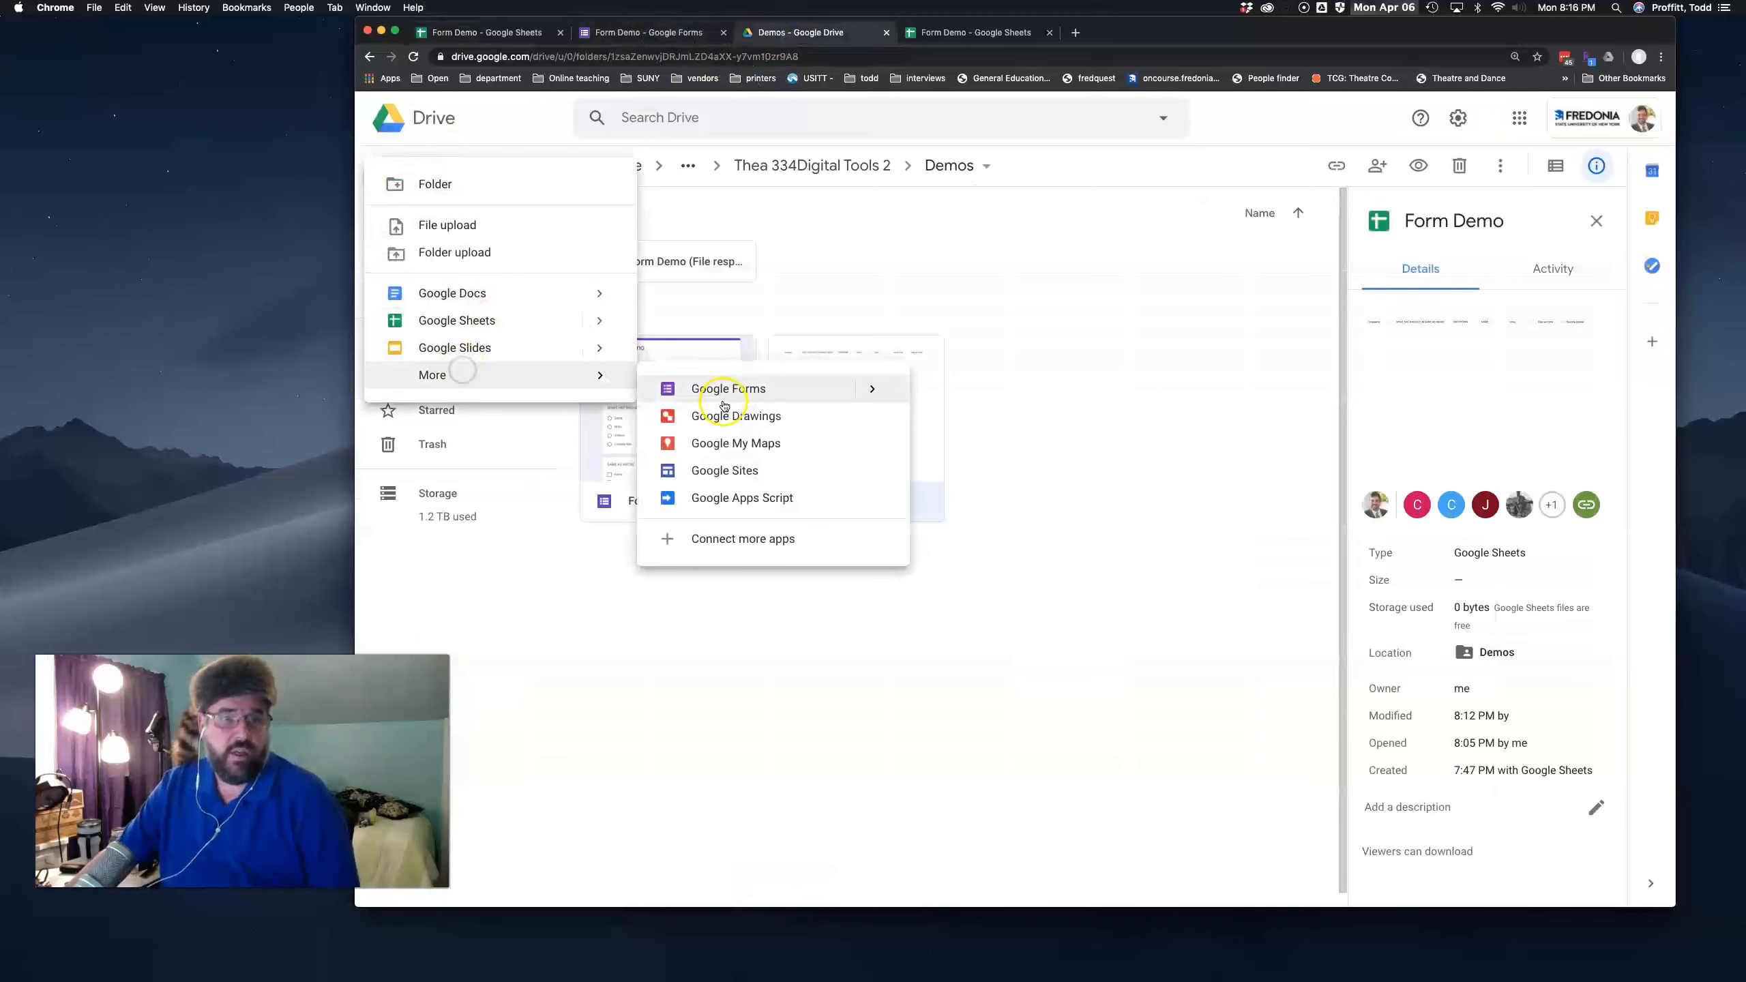
left_click(758, 401)
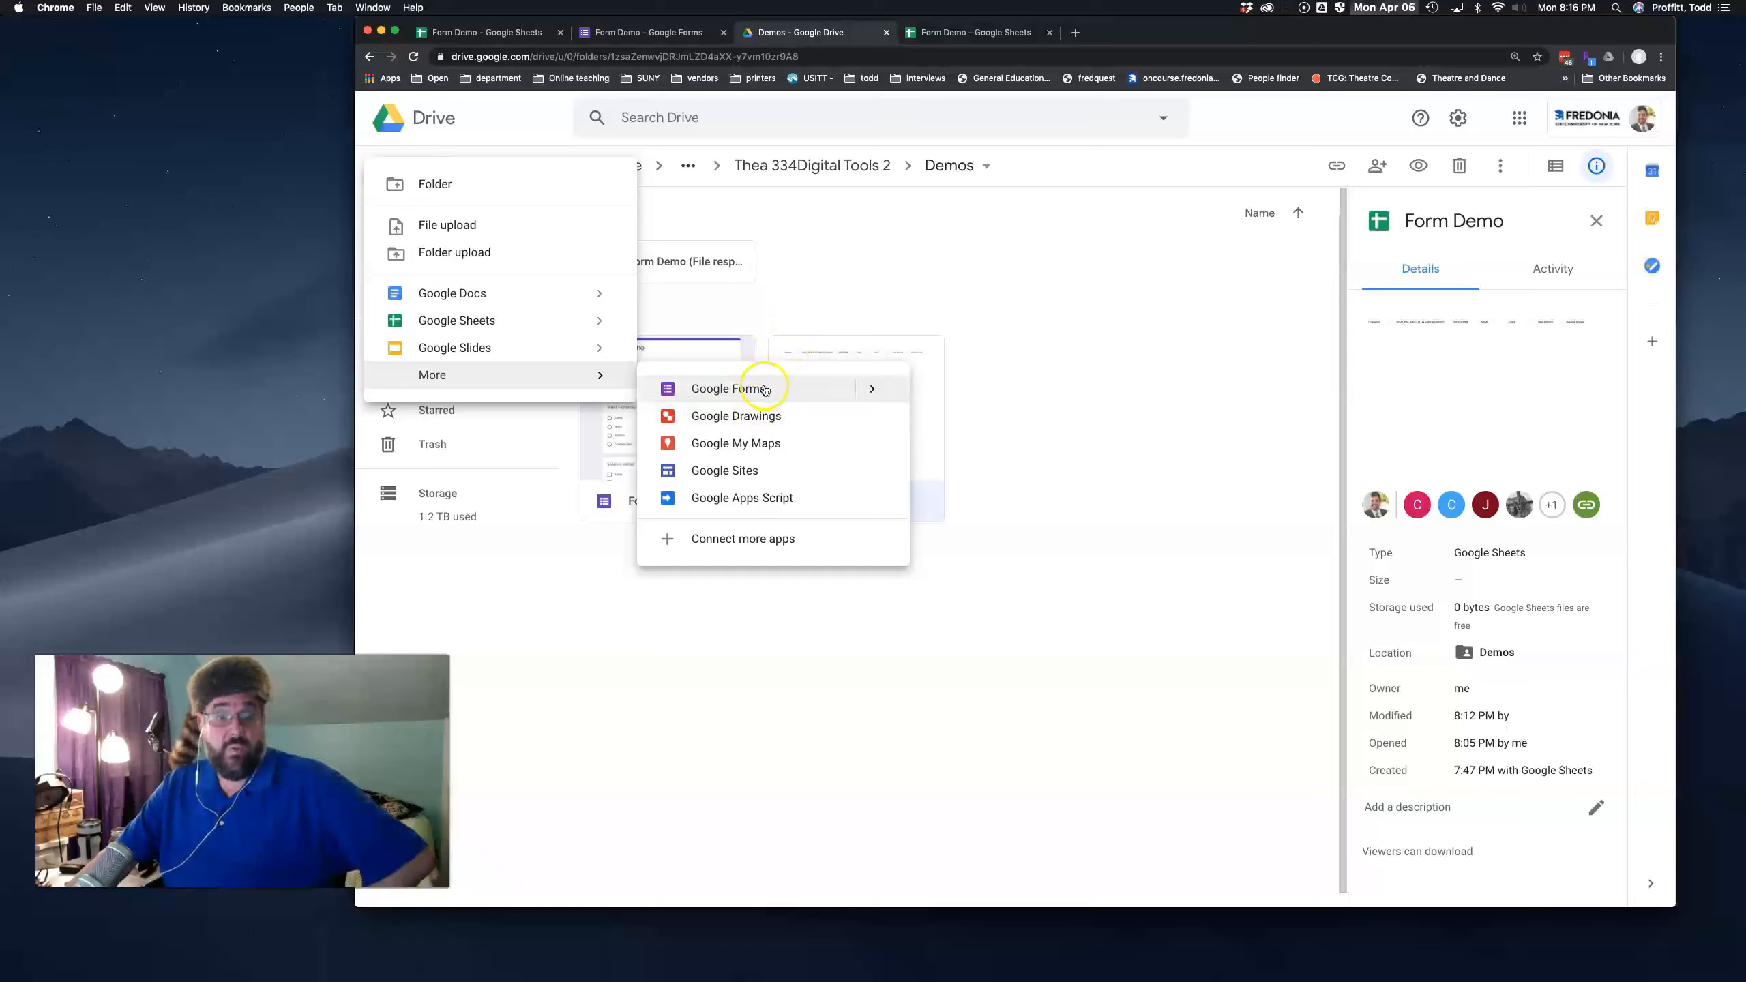
left_click(992, 266)
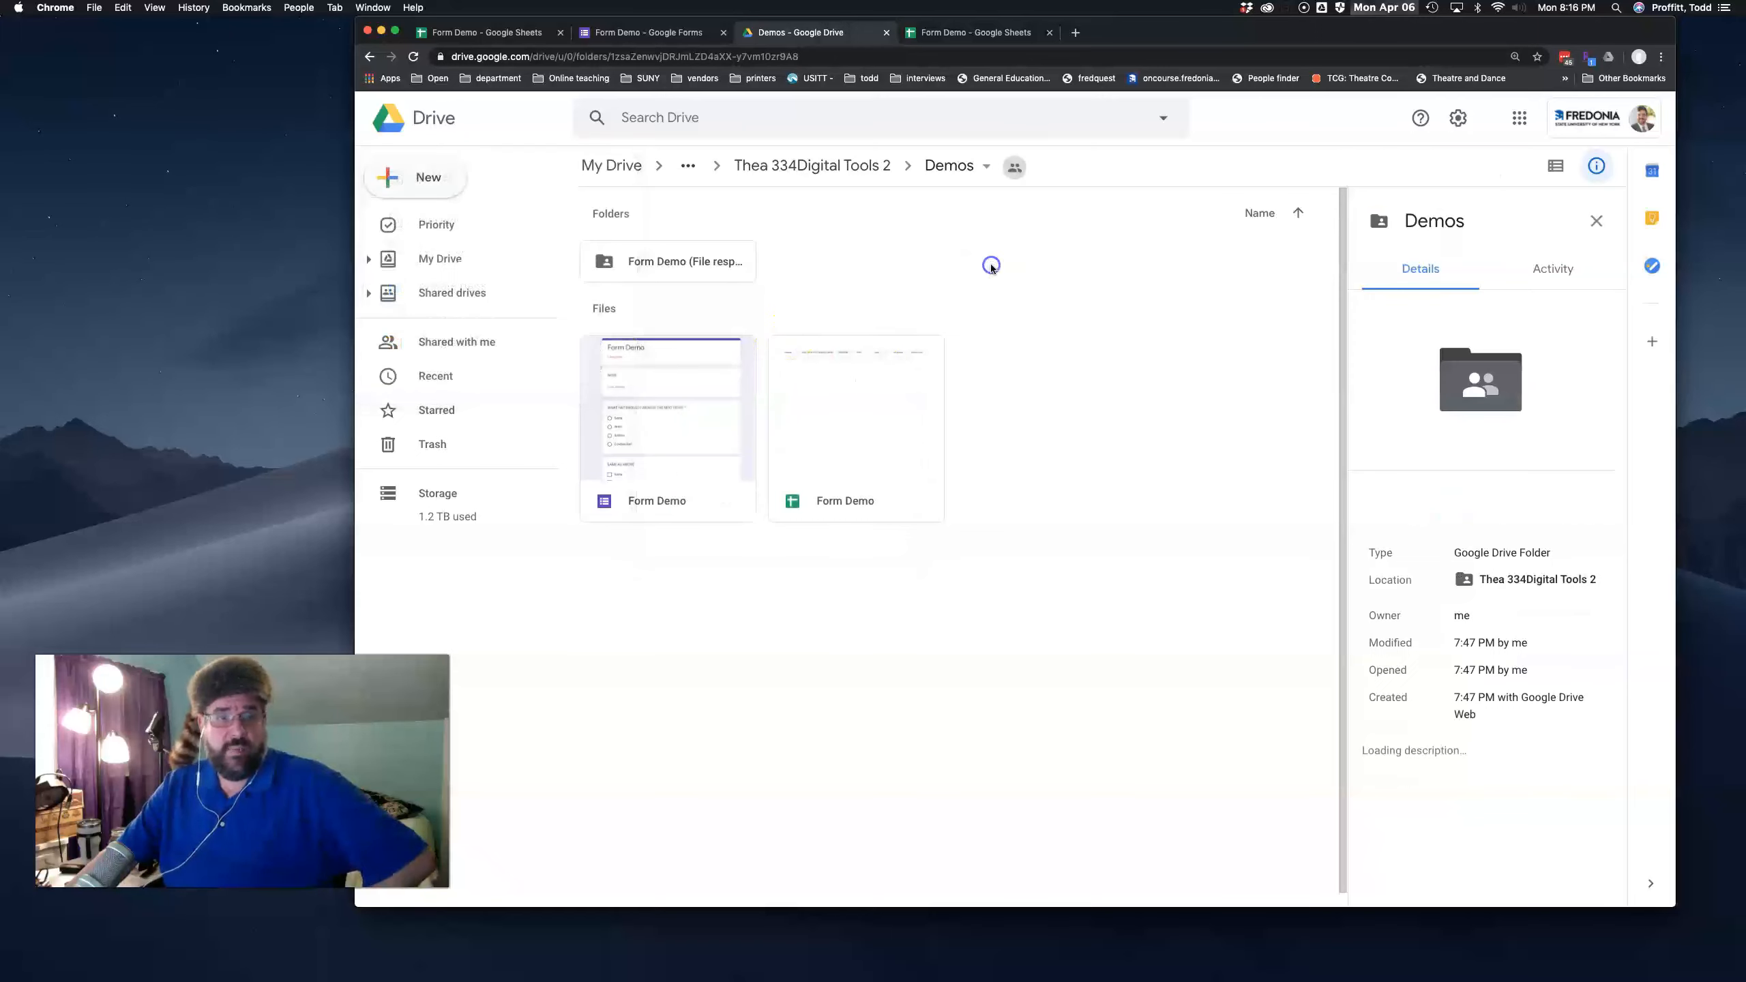
Return to the Form Demo spreadsheet and create a new form linked to it.
left_click(486, 32)
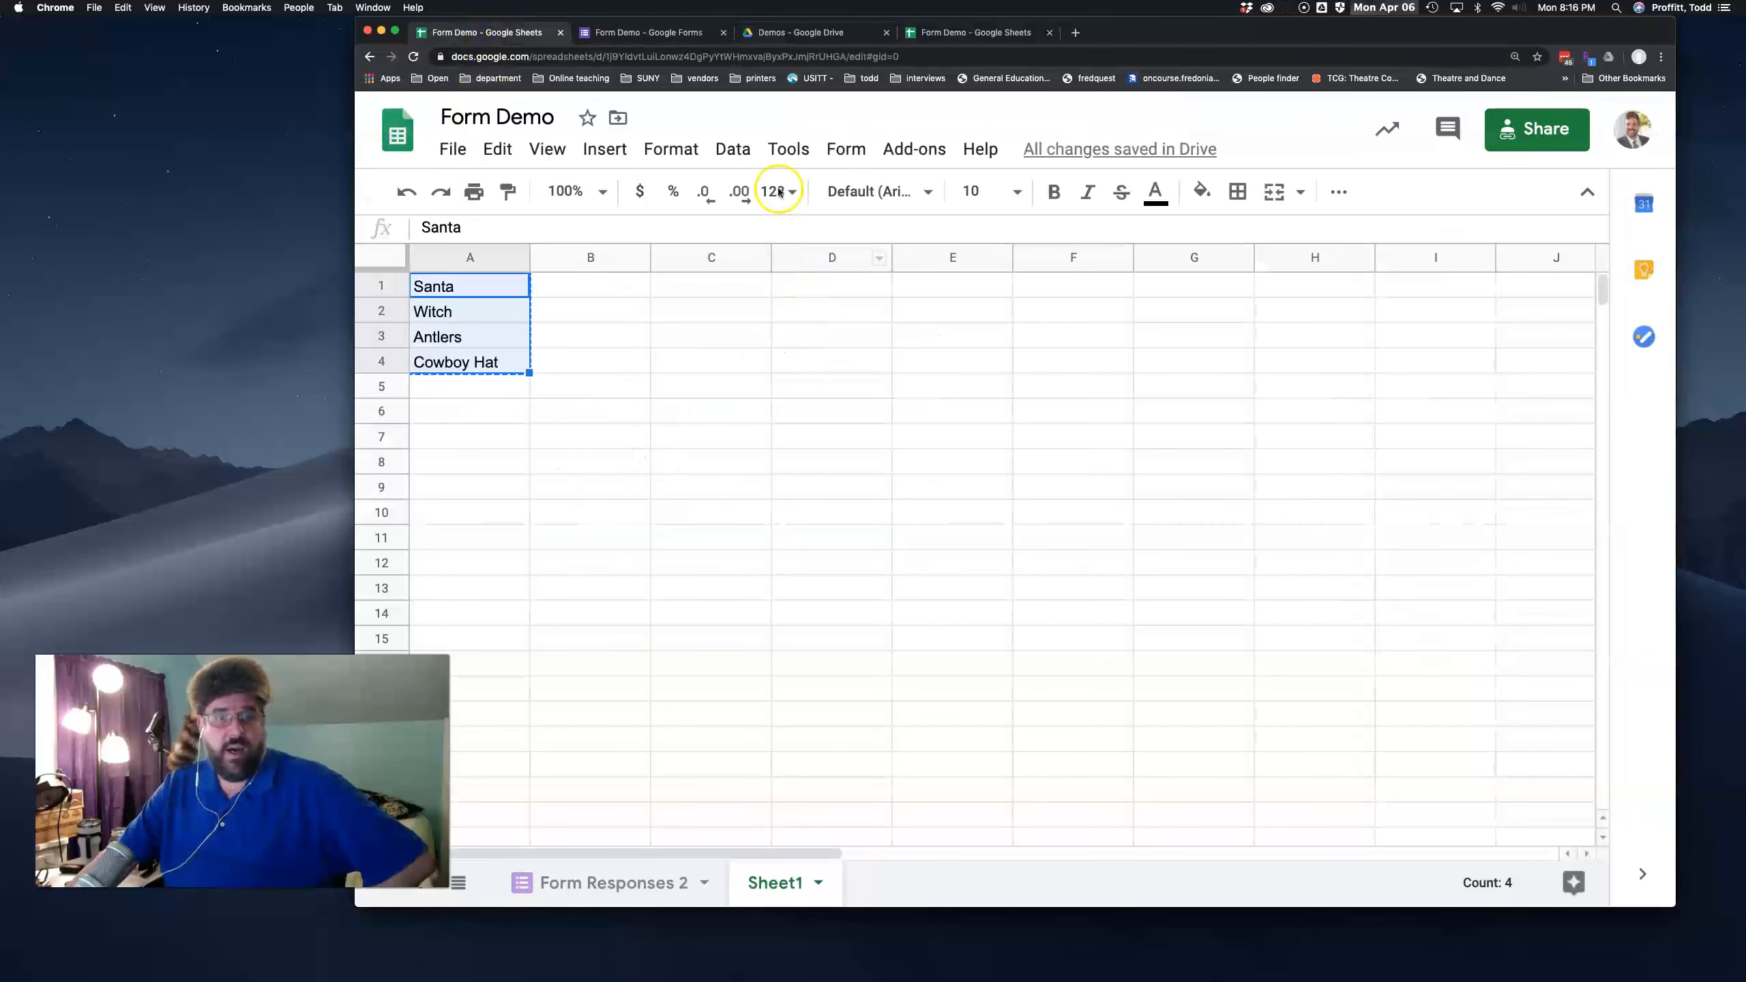
left_click(765, 153)
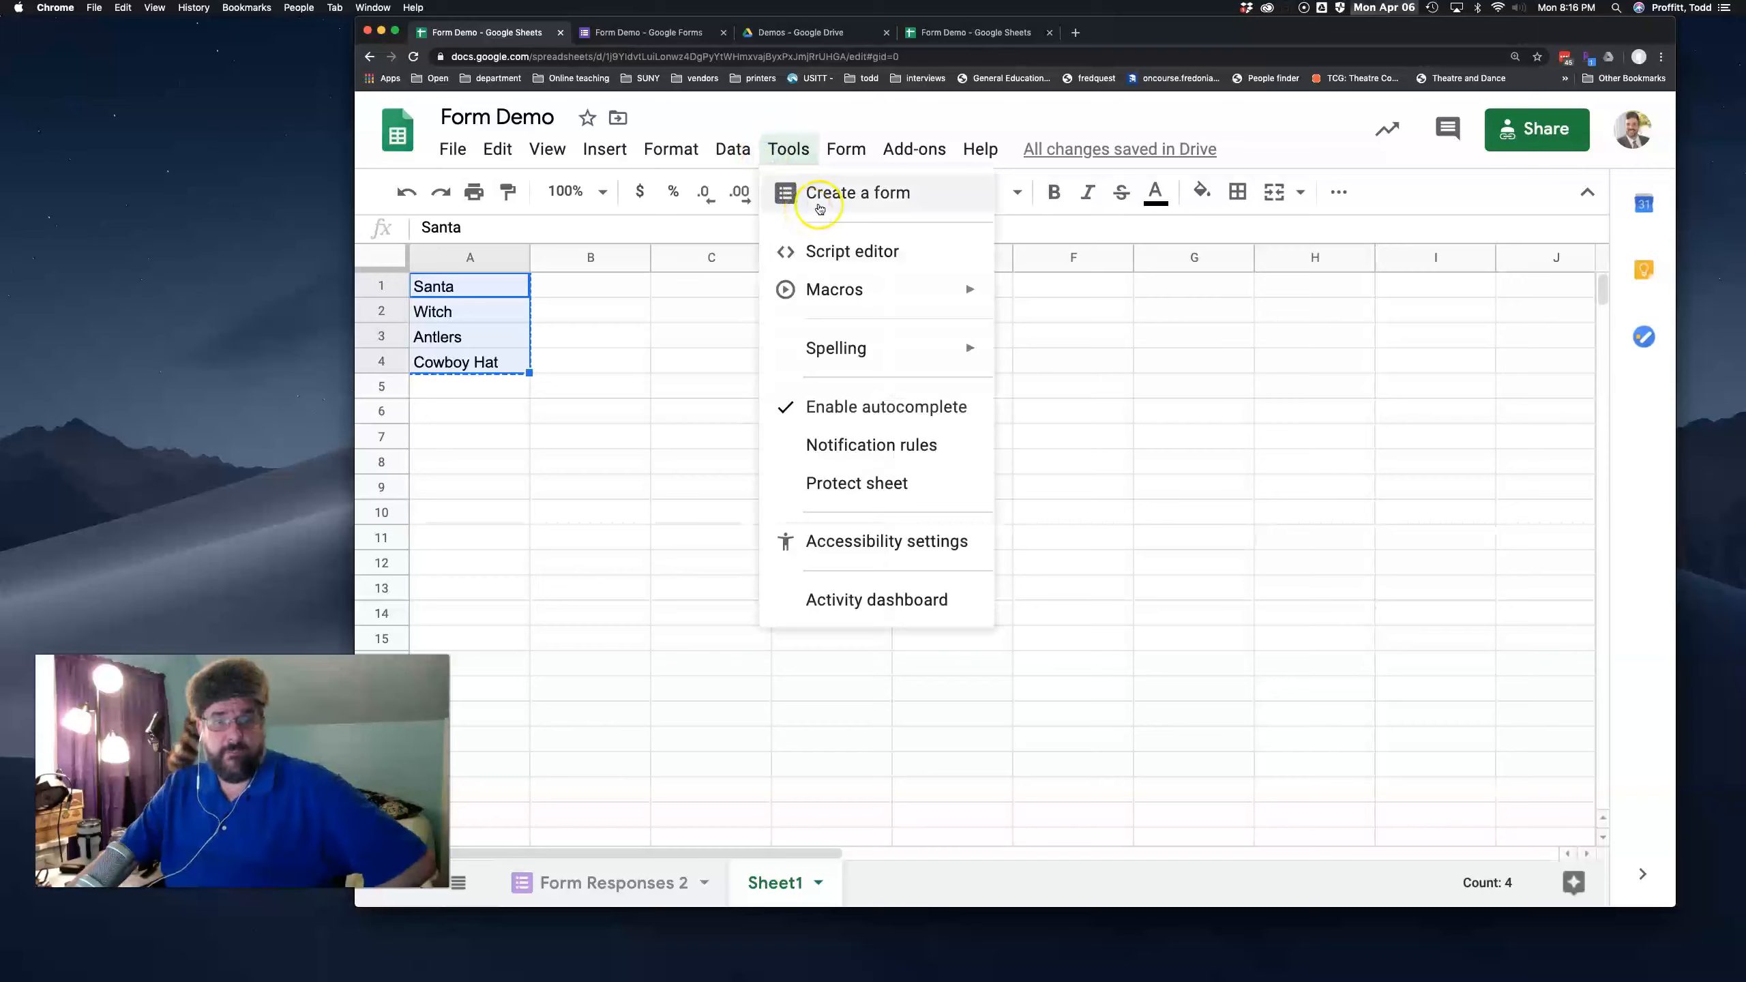
left_click(812, 202)
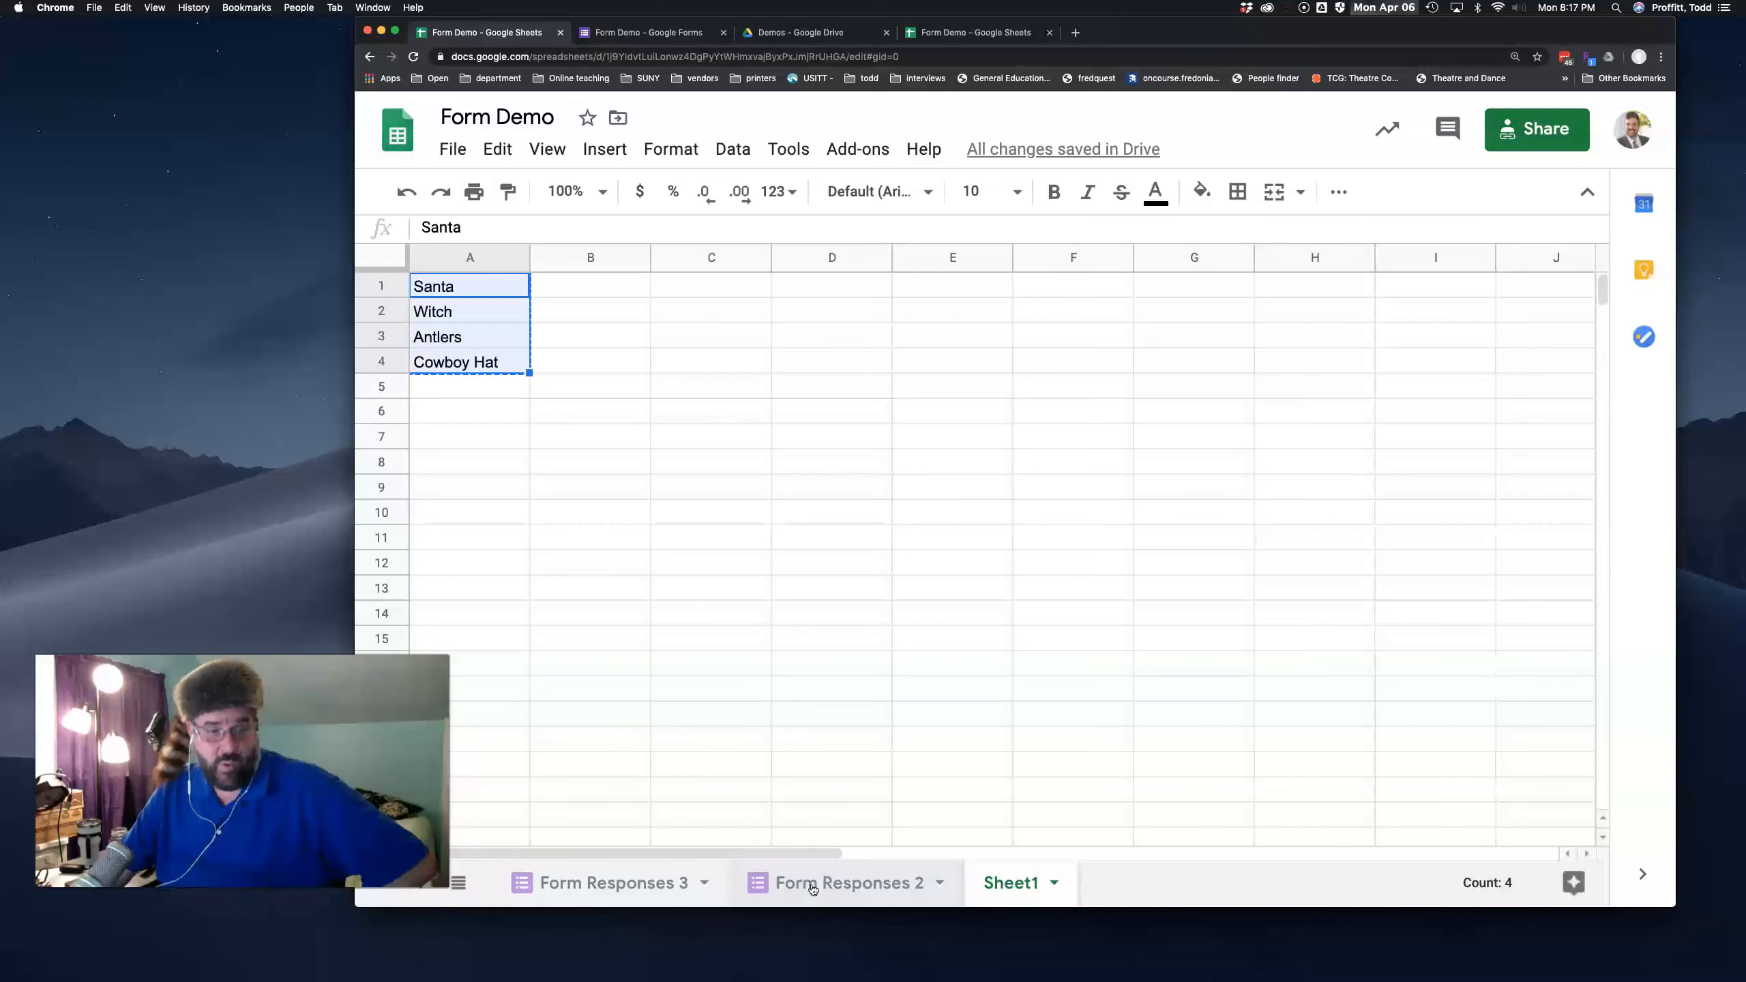
Go to the Form Responses 3 sheet and open its linked form for editing.
left_click(581, 887)
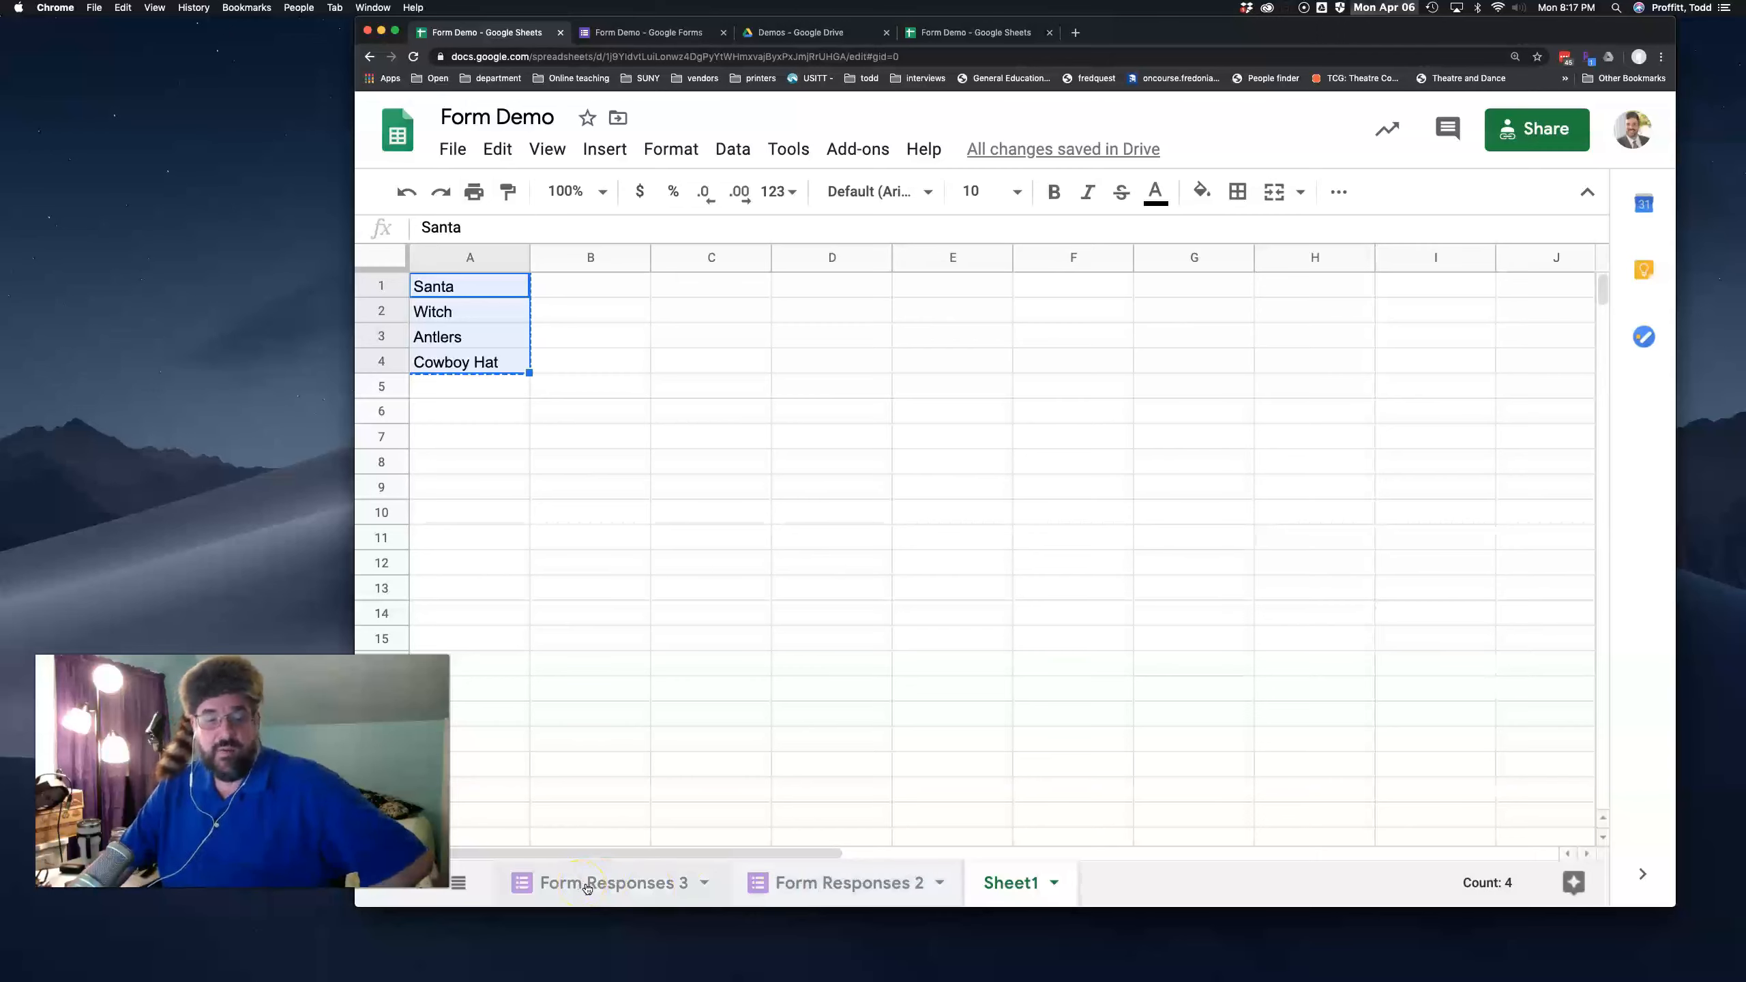
left_click(587, 887)
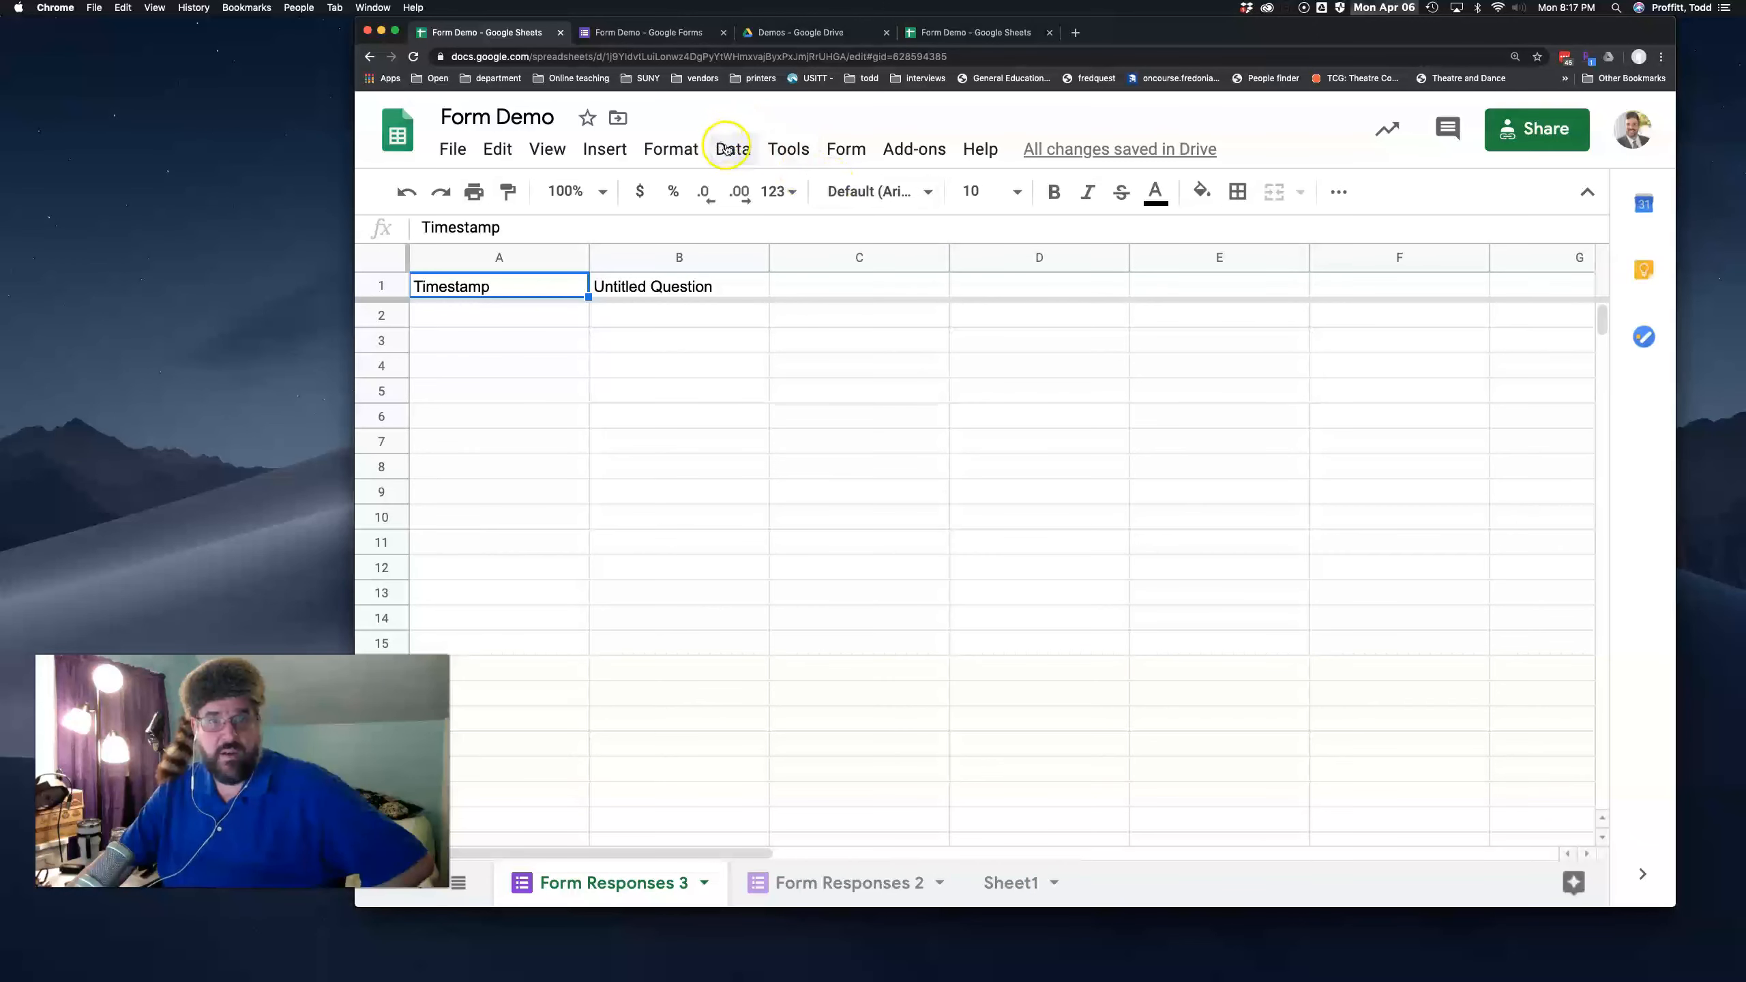
left_click(832, 152)
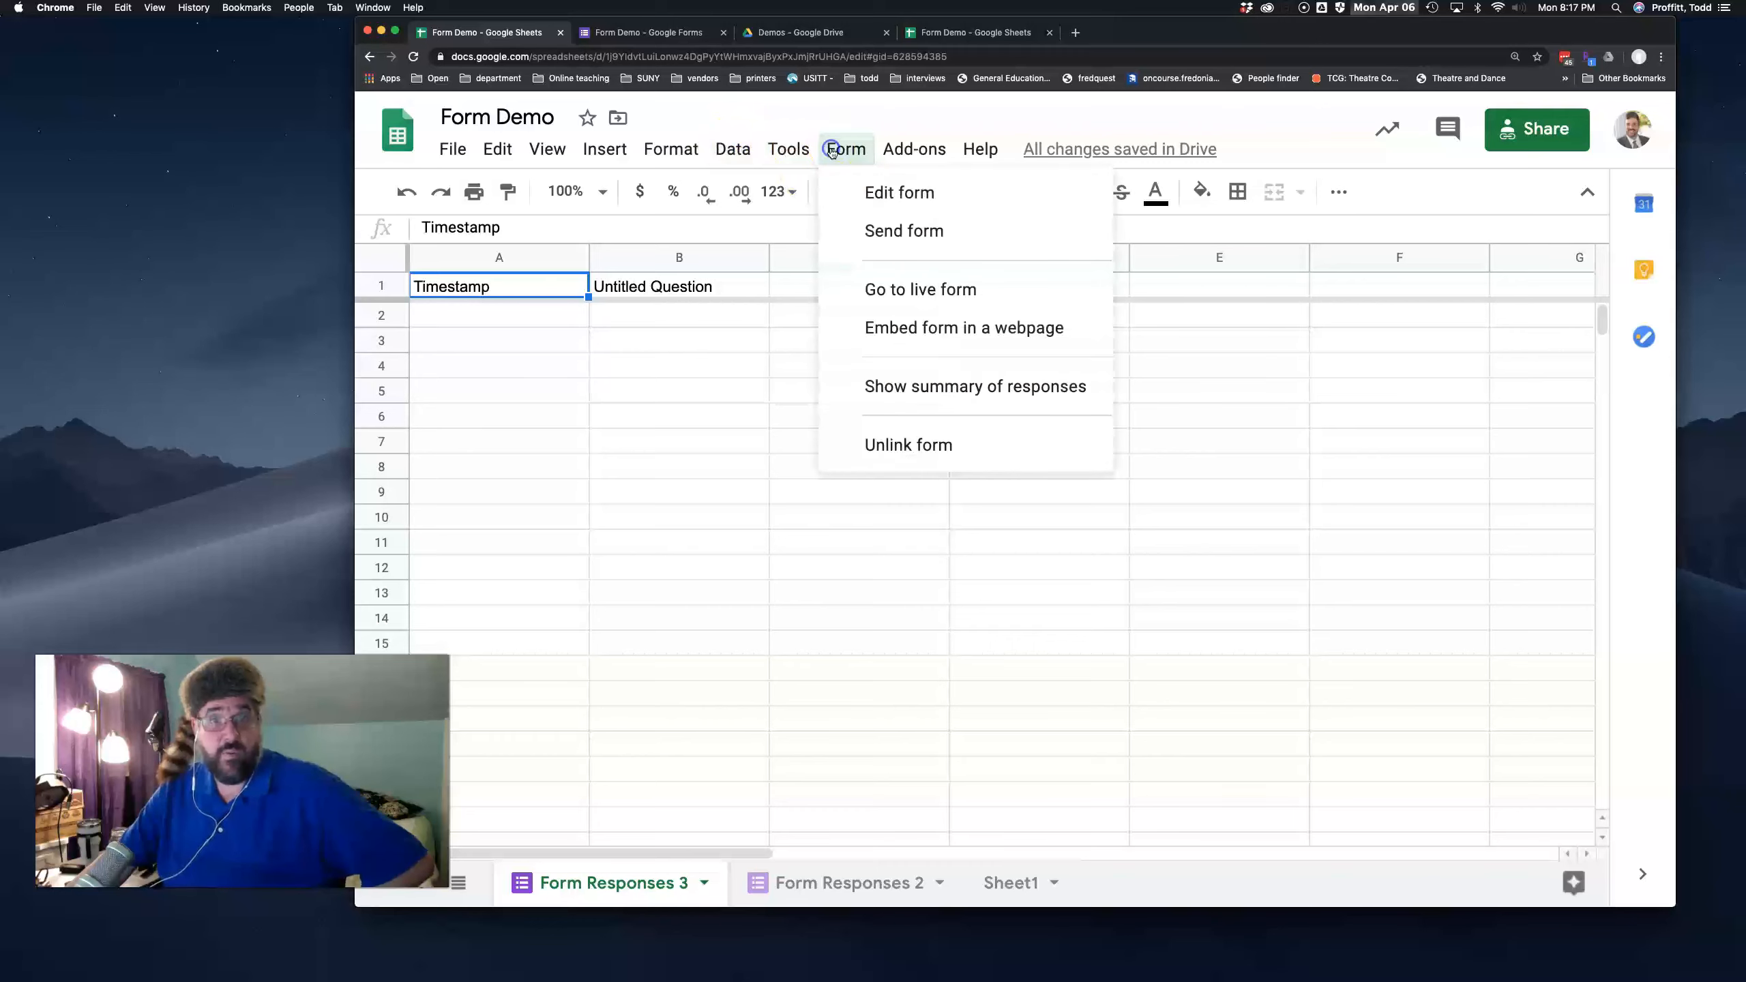
left_click(875, 193)
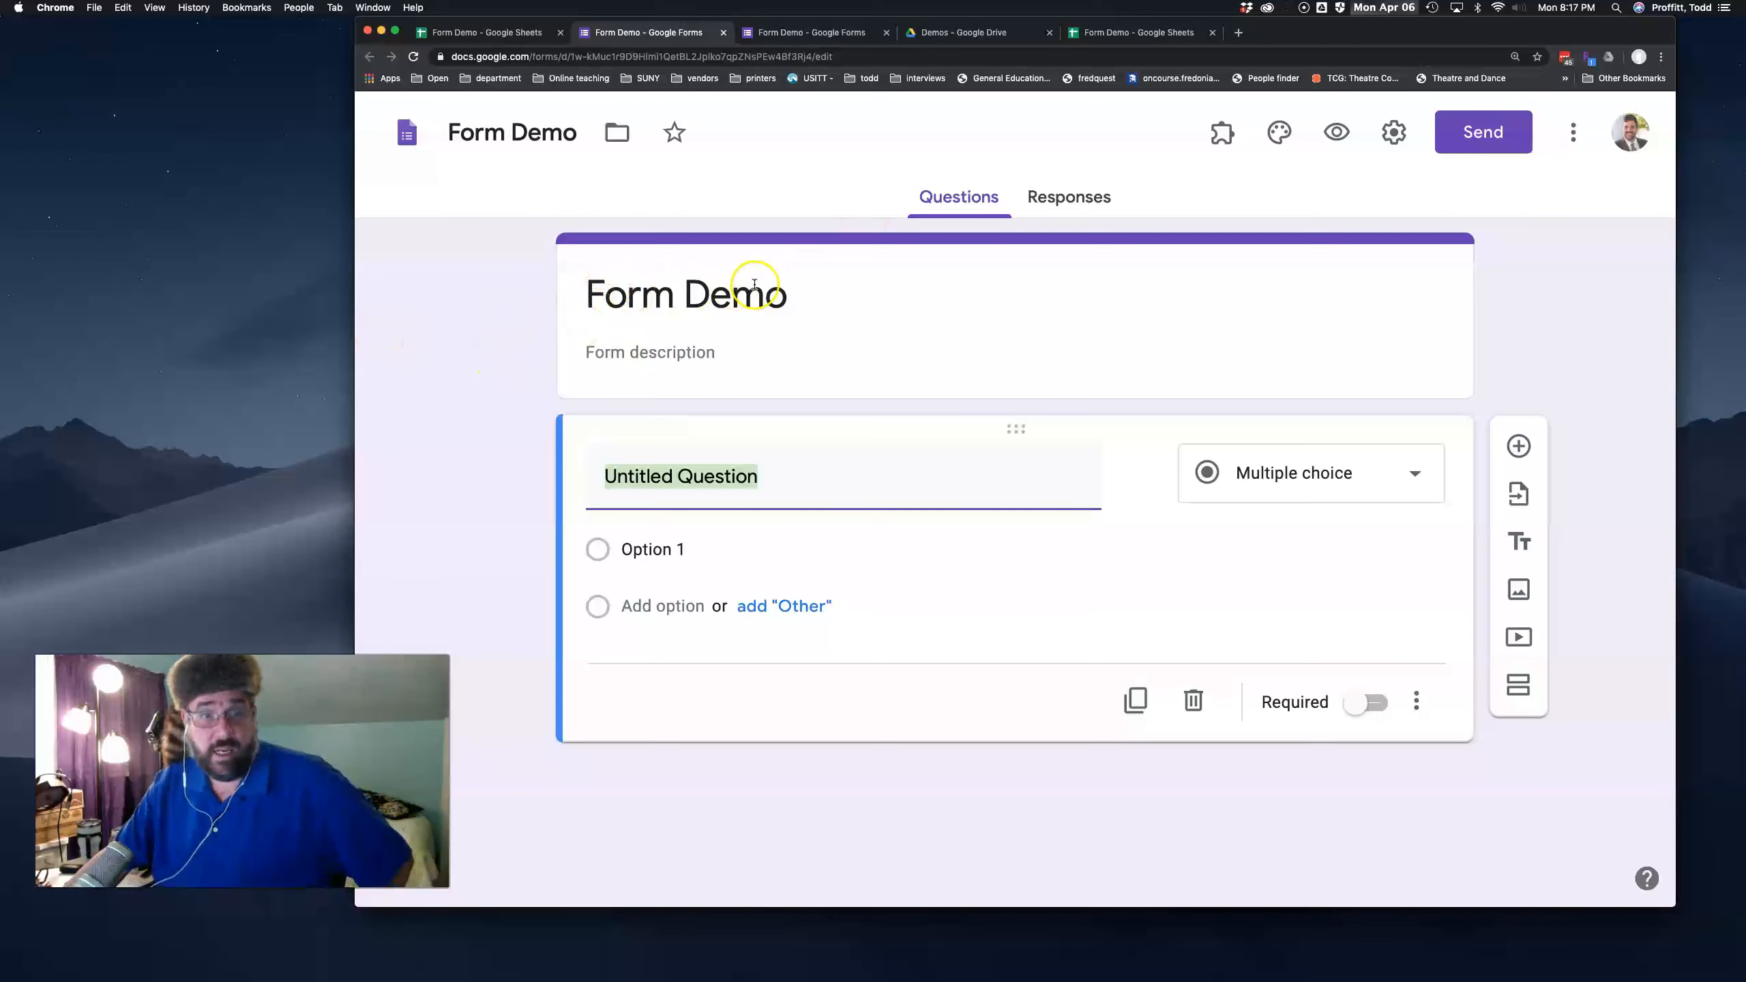
Examine the form description, the untitled question and the available question types, keeping Multiple choice.
left_click(679, 354)
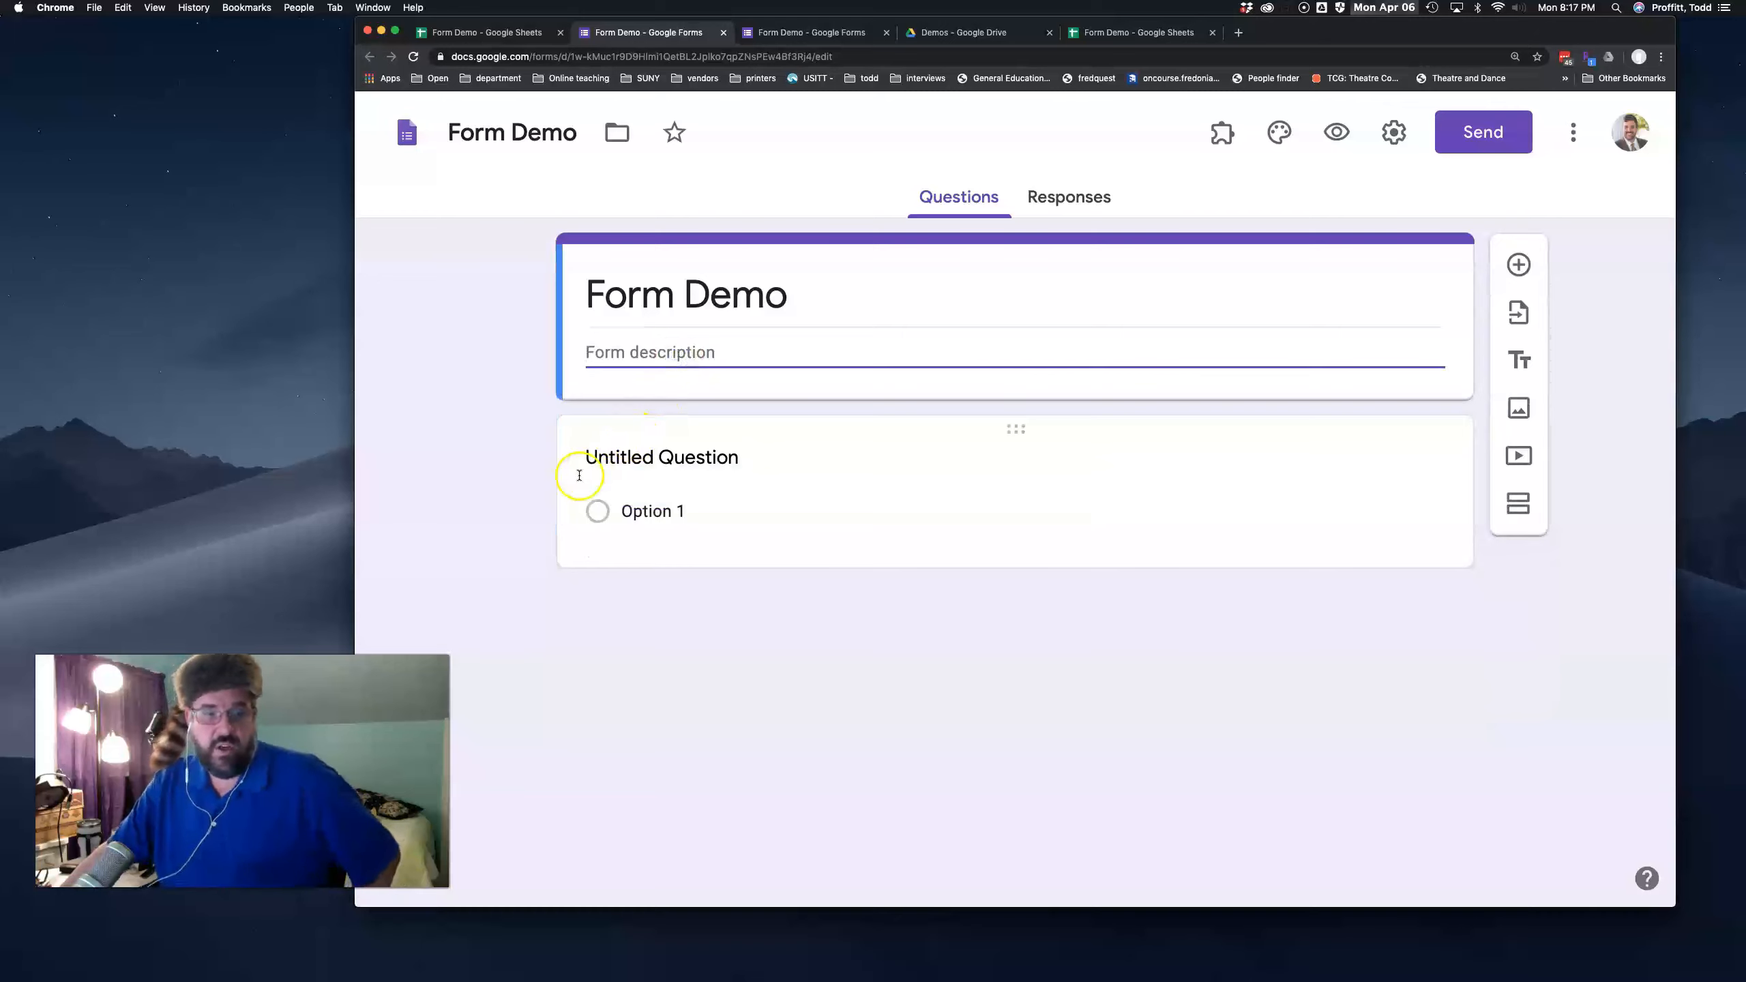
left_click(645, 459)
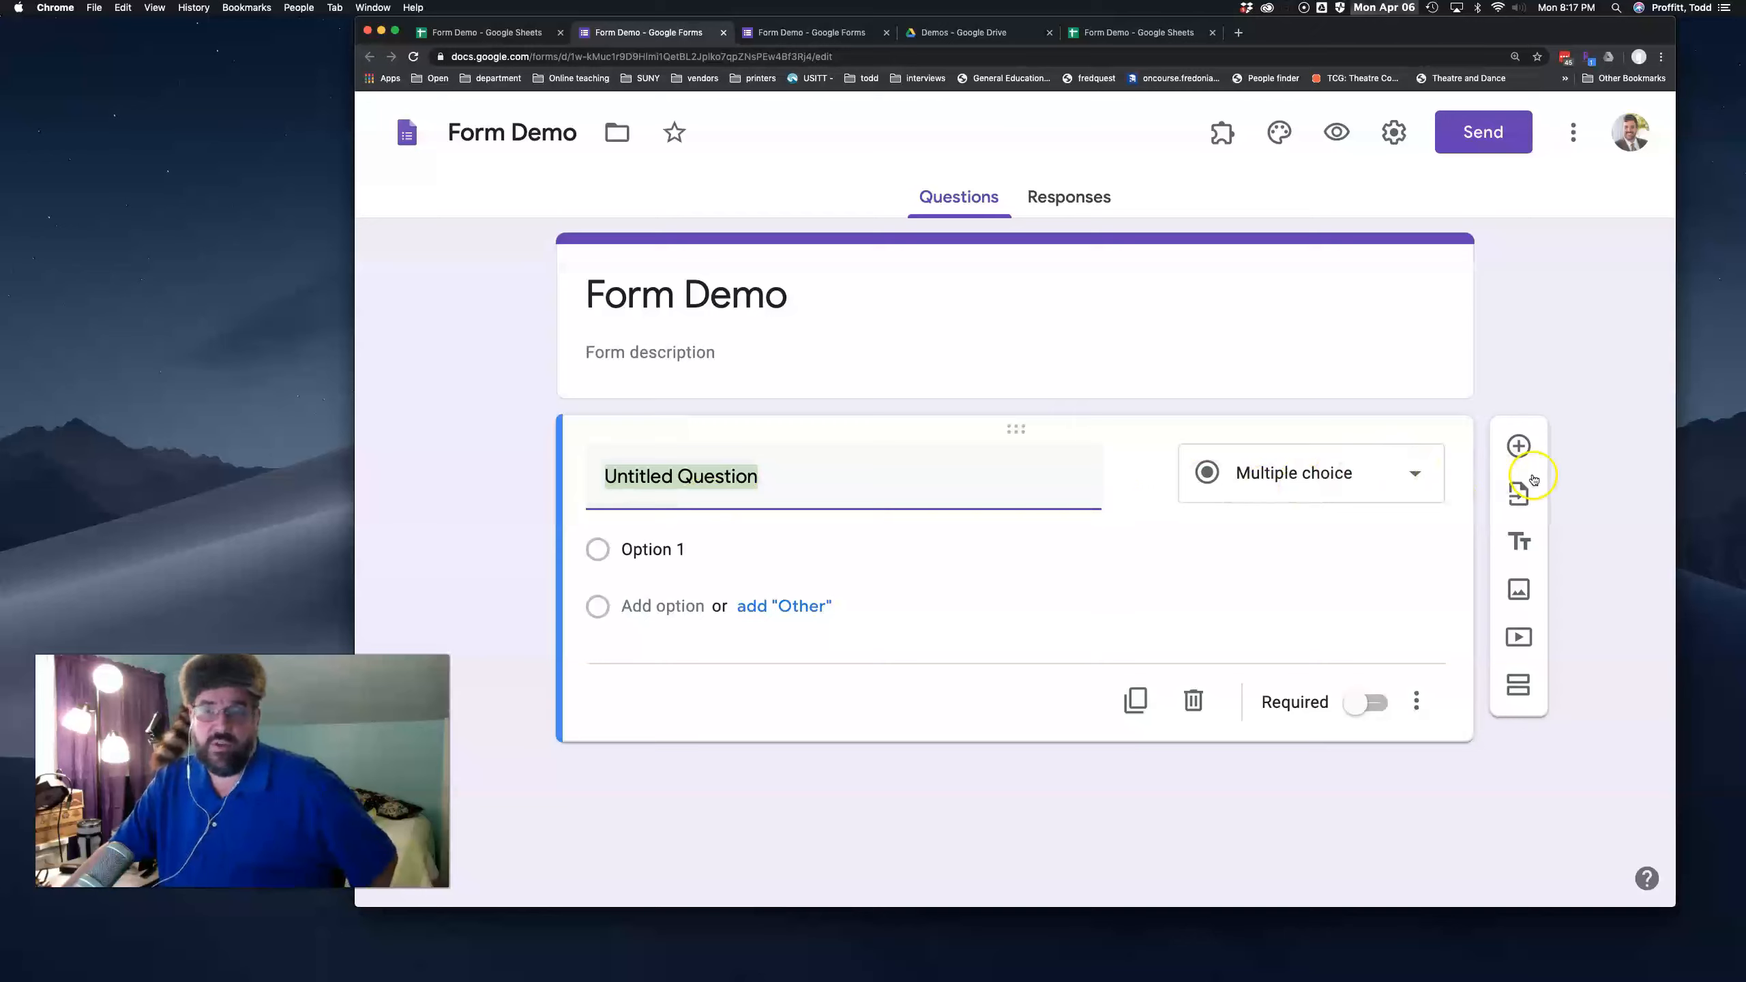
left_click(1409, 471)
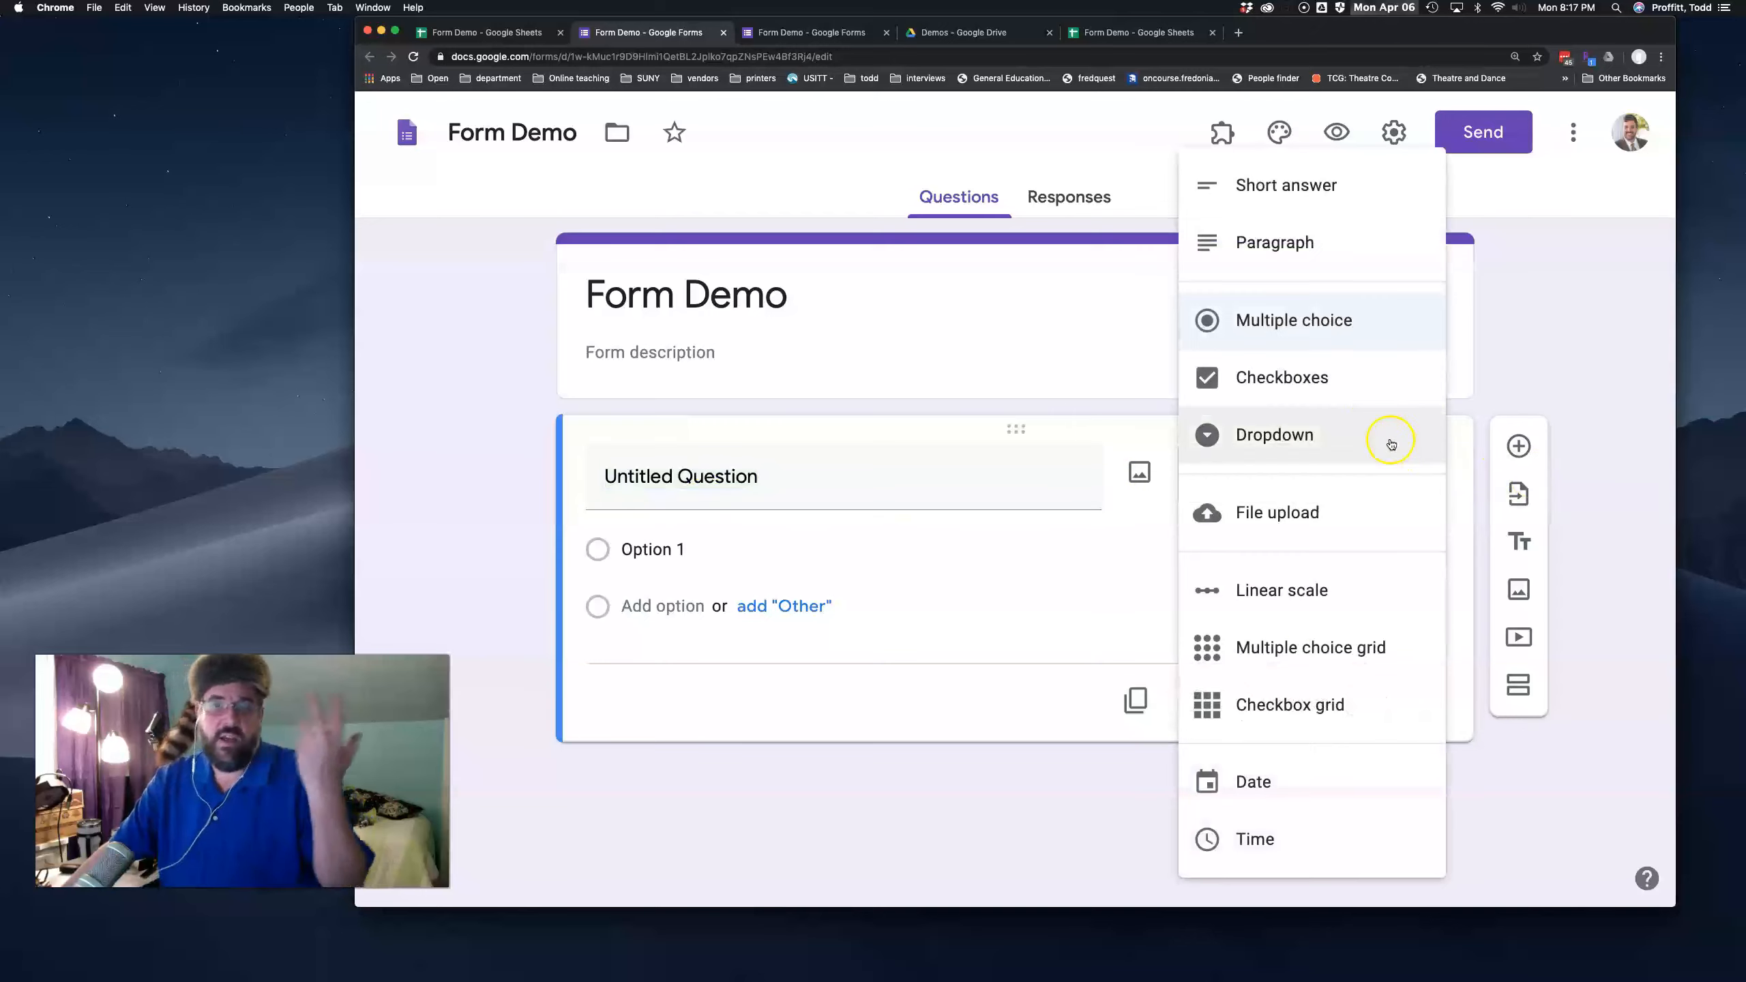
left_click(1319, 339)
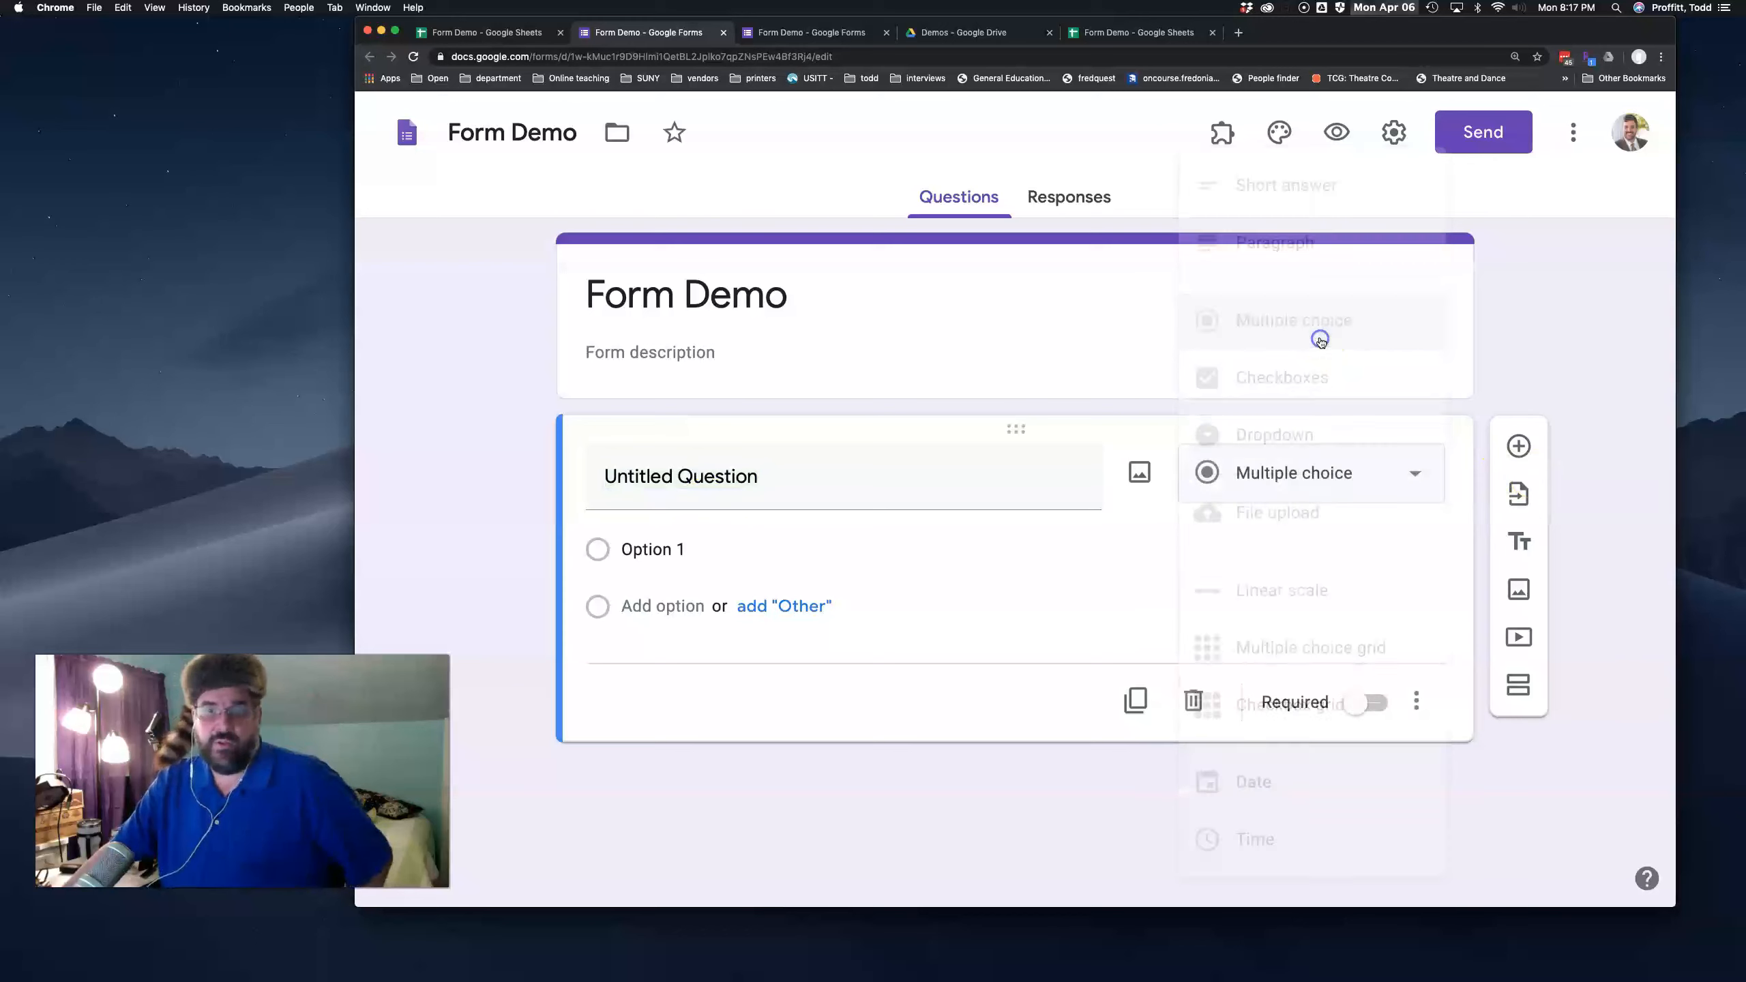
Title the multiple-choice question "What hat should I wear?", correcting the misspelled first word with the spelling suggestion.
left_click(711, 479)
type("Wa")
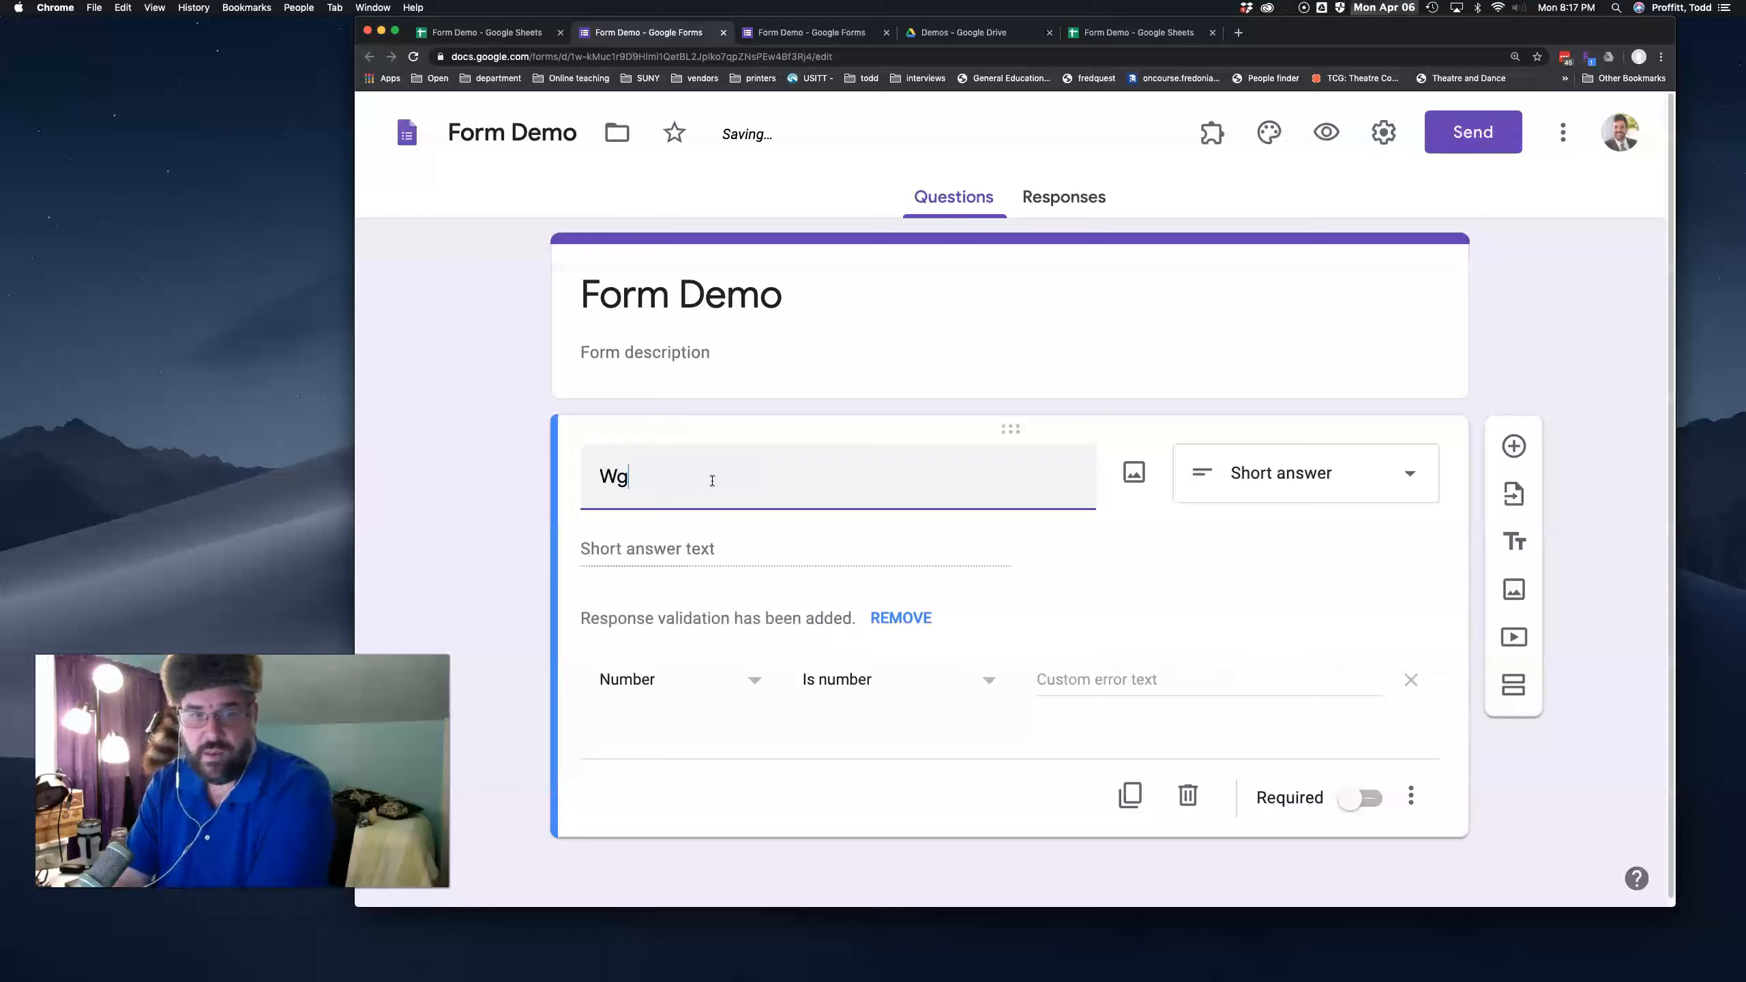
key("BackSpace")
key("BackSpace")
key("BackSpace")
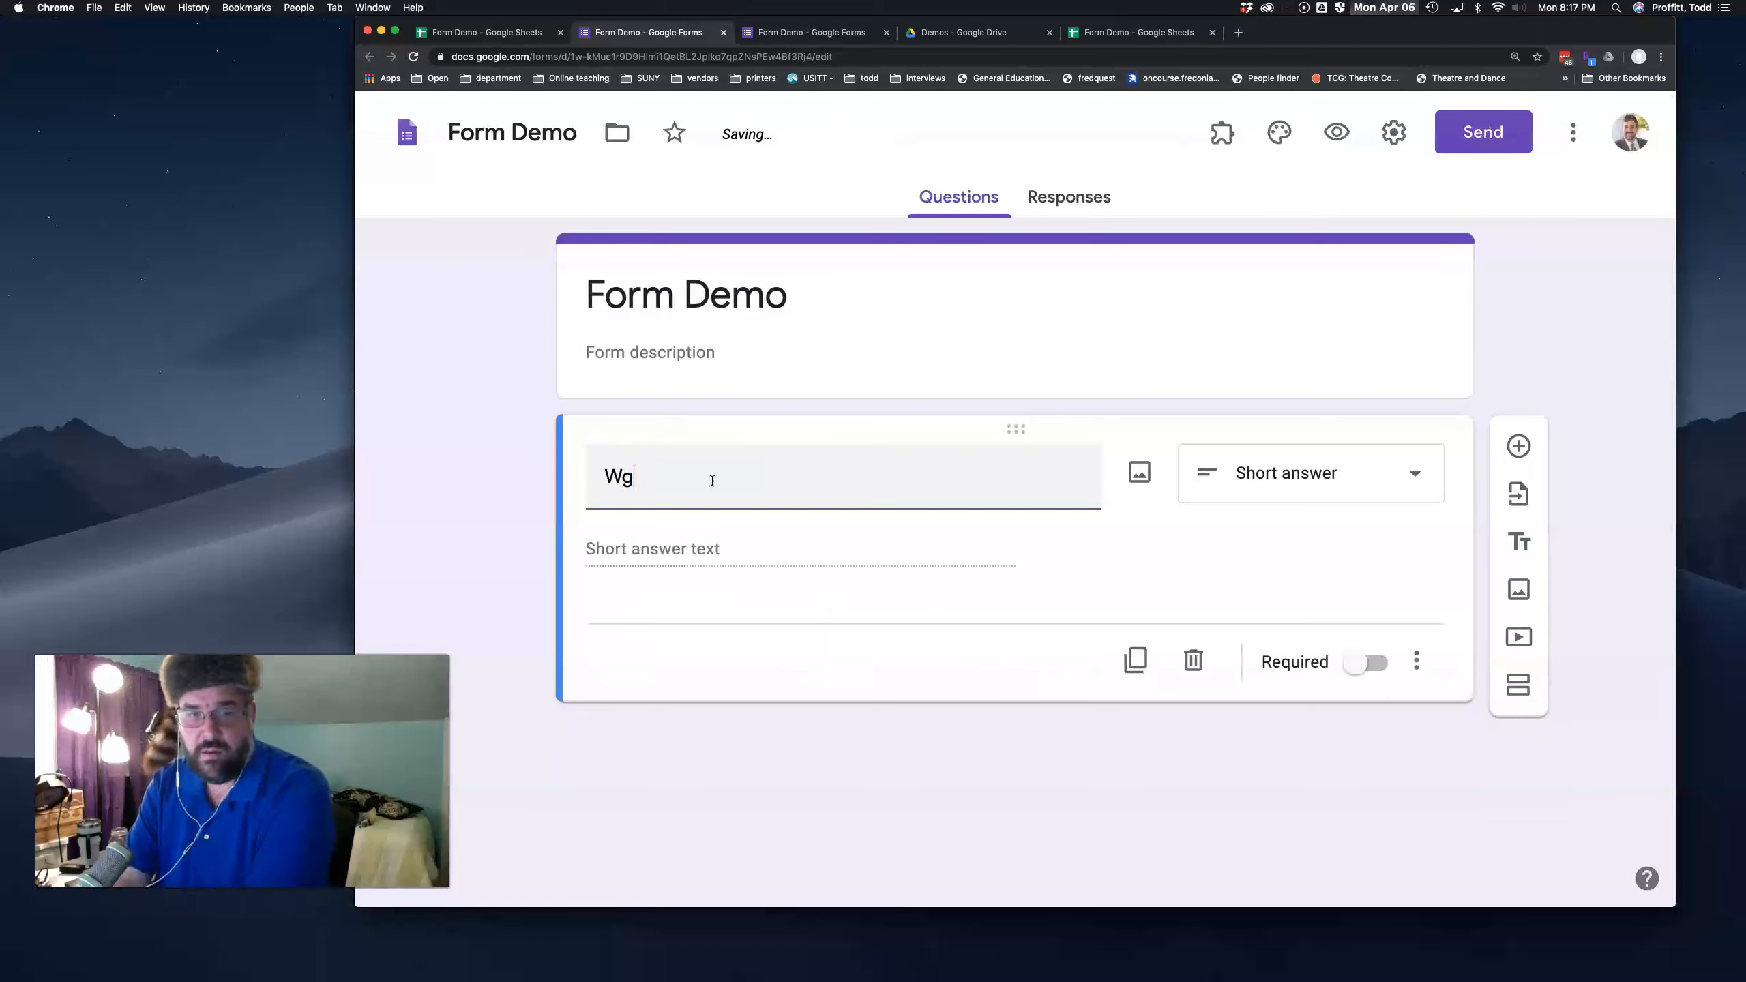
type("hat ")
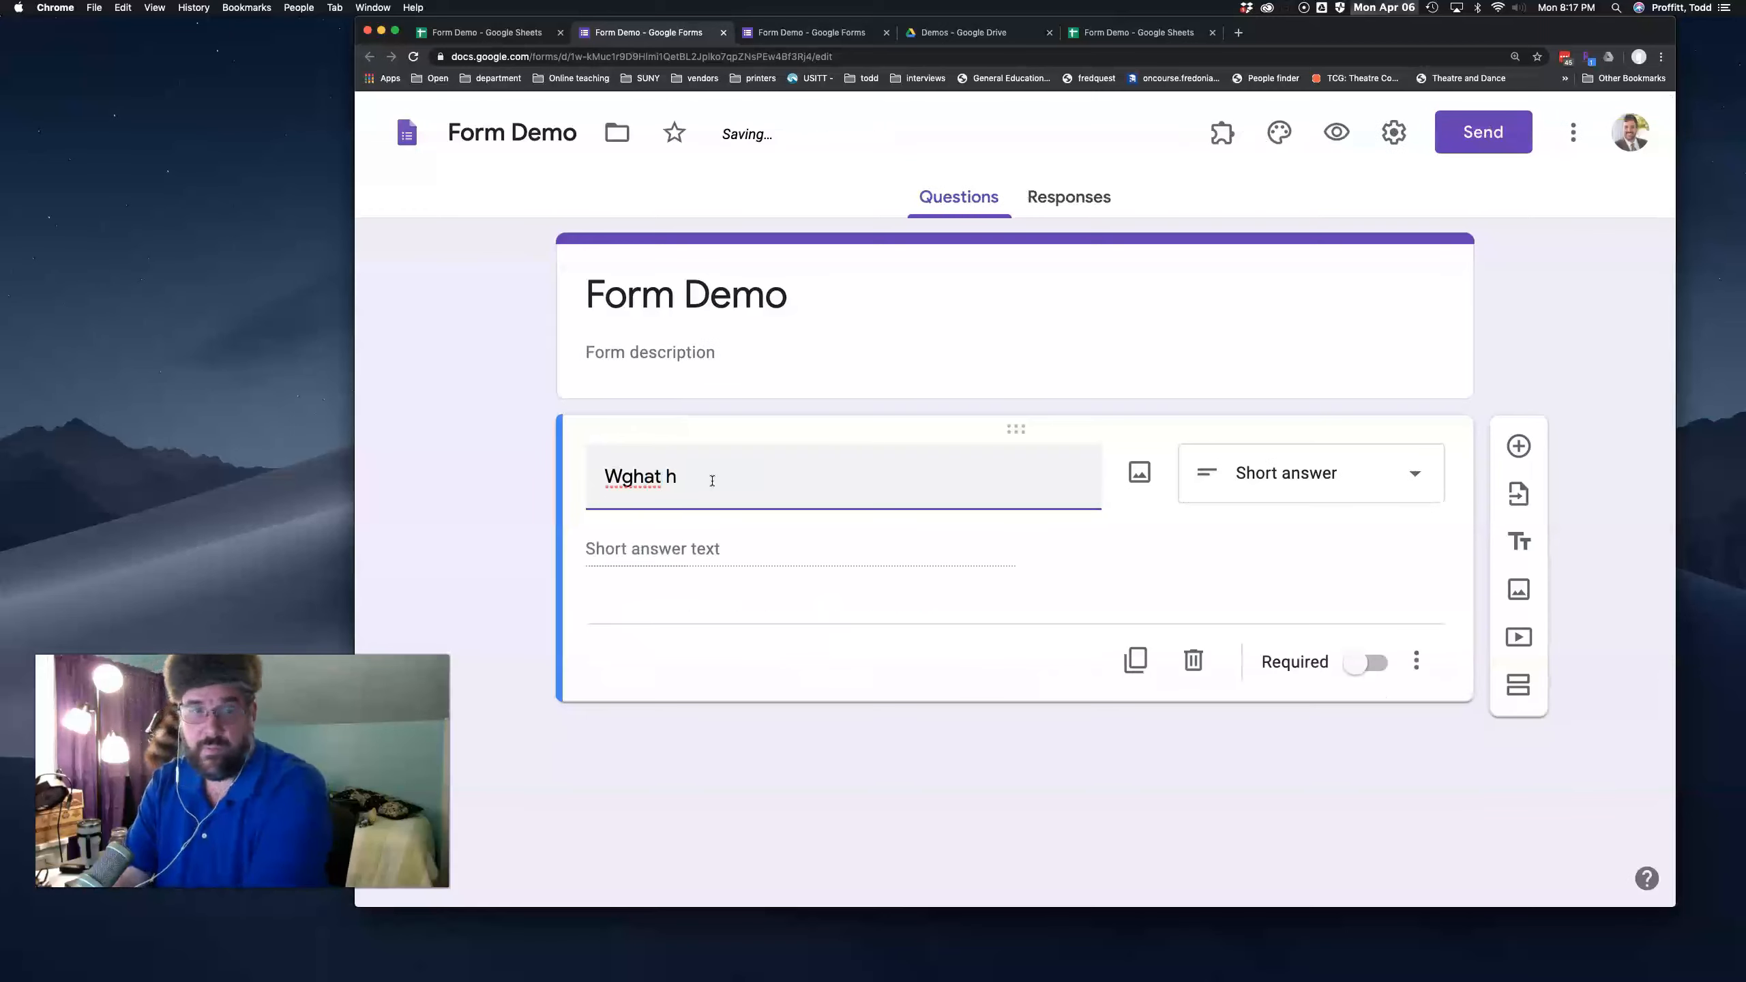
type("hat should I wear")
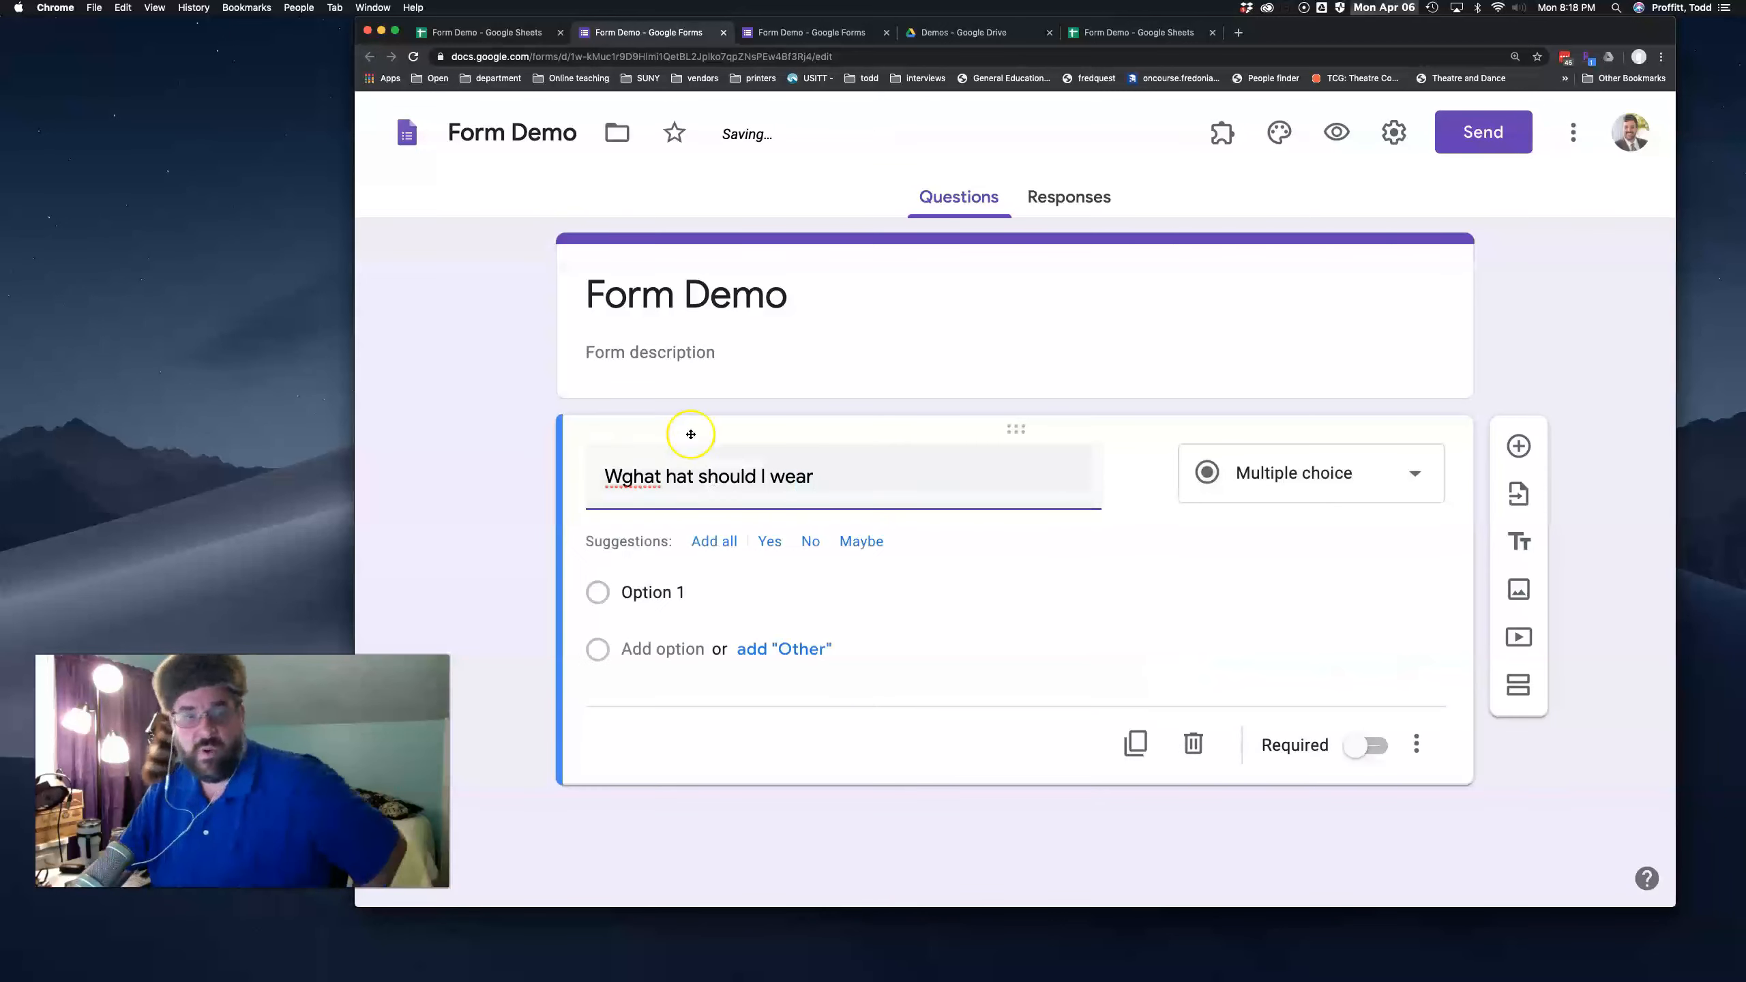
left_click(643, 476)
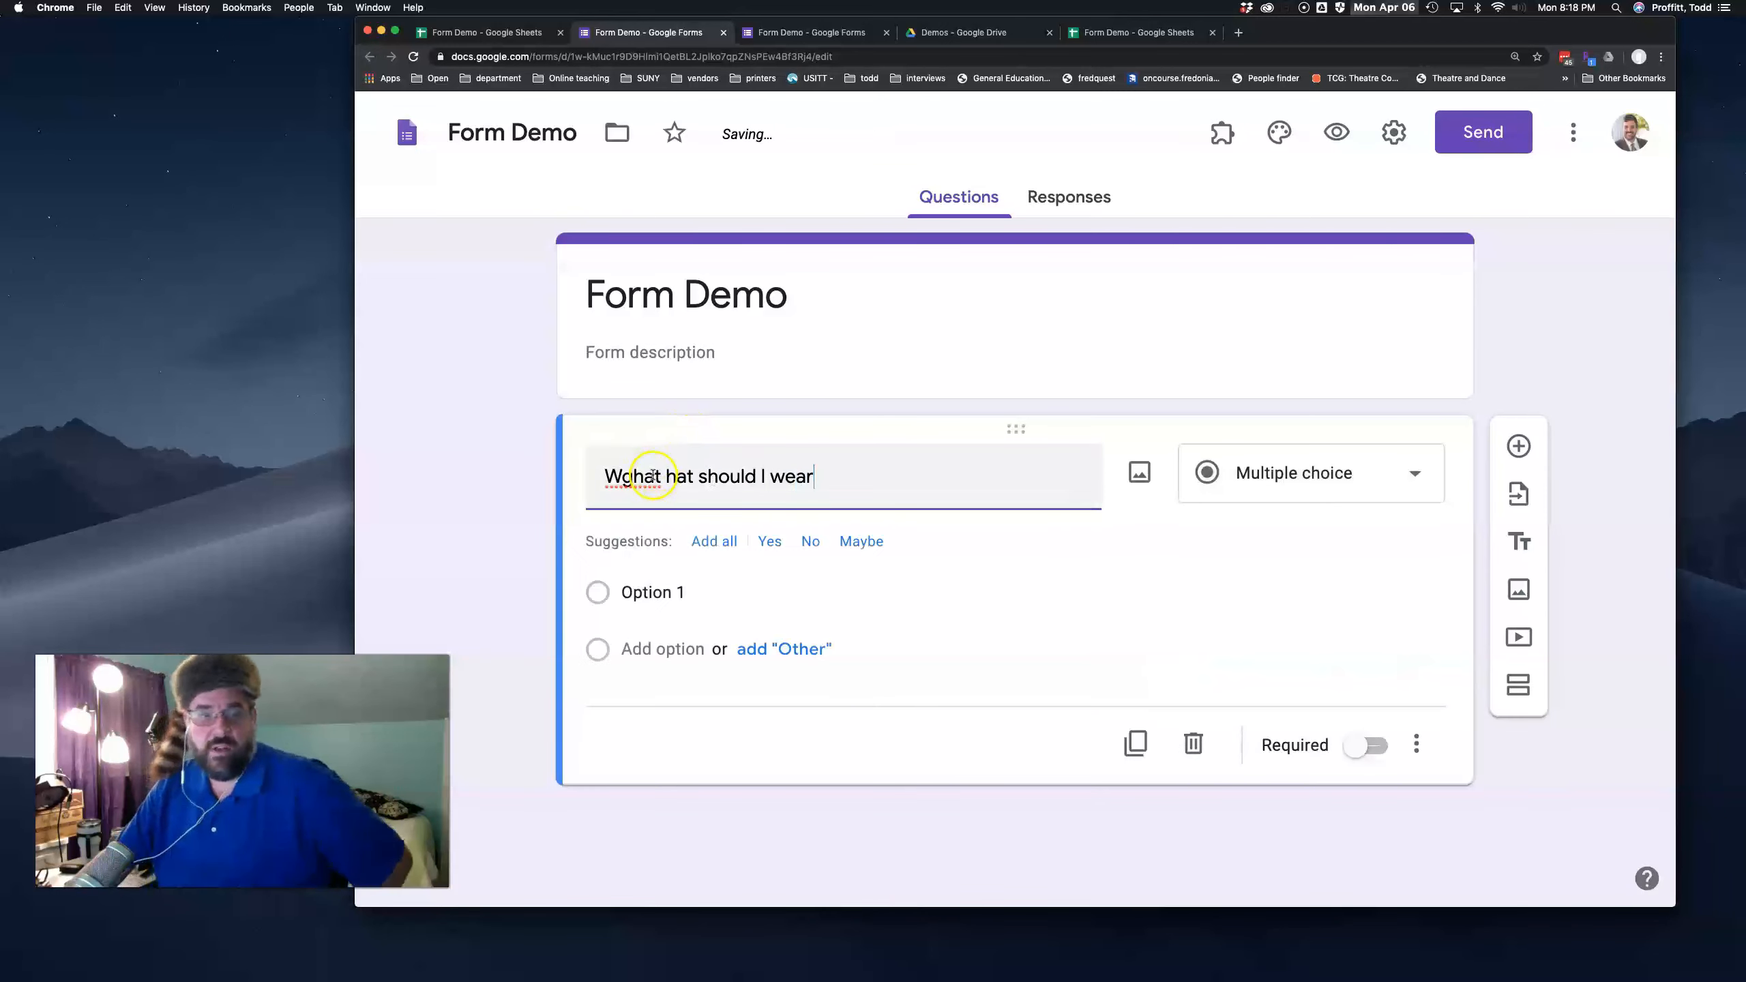
right_click(642, 477)
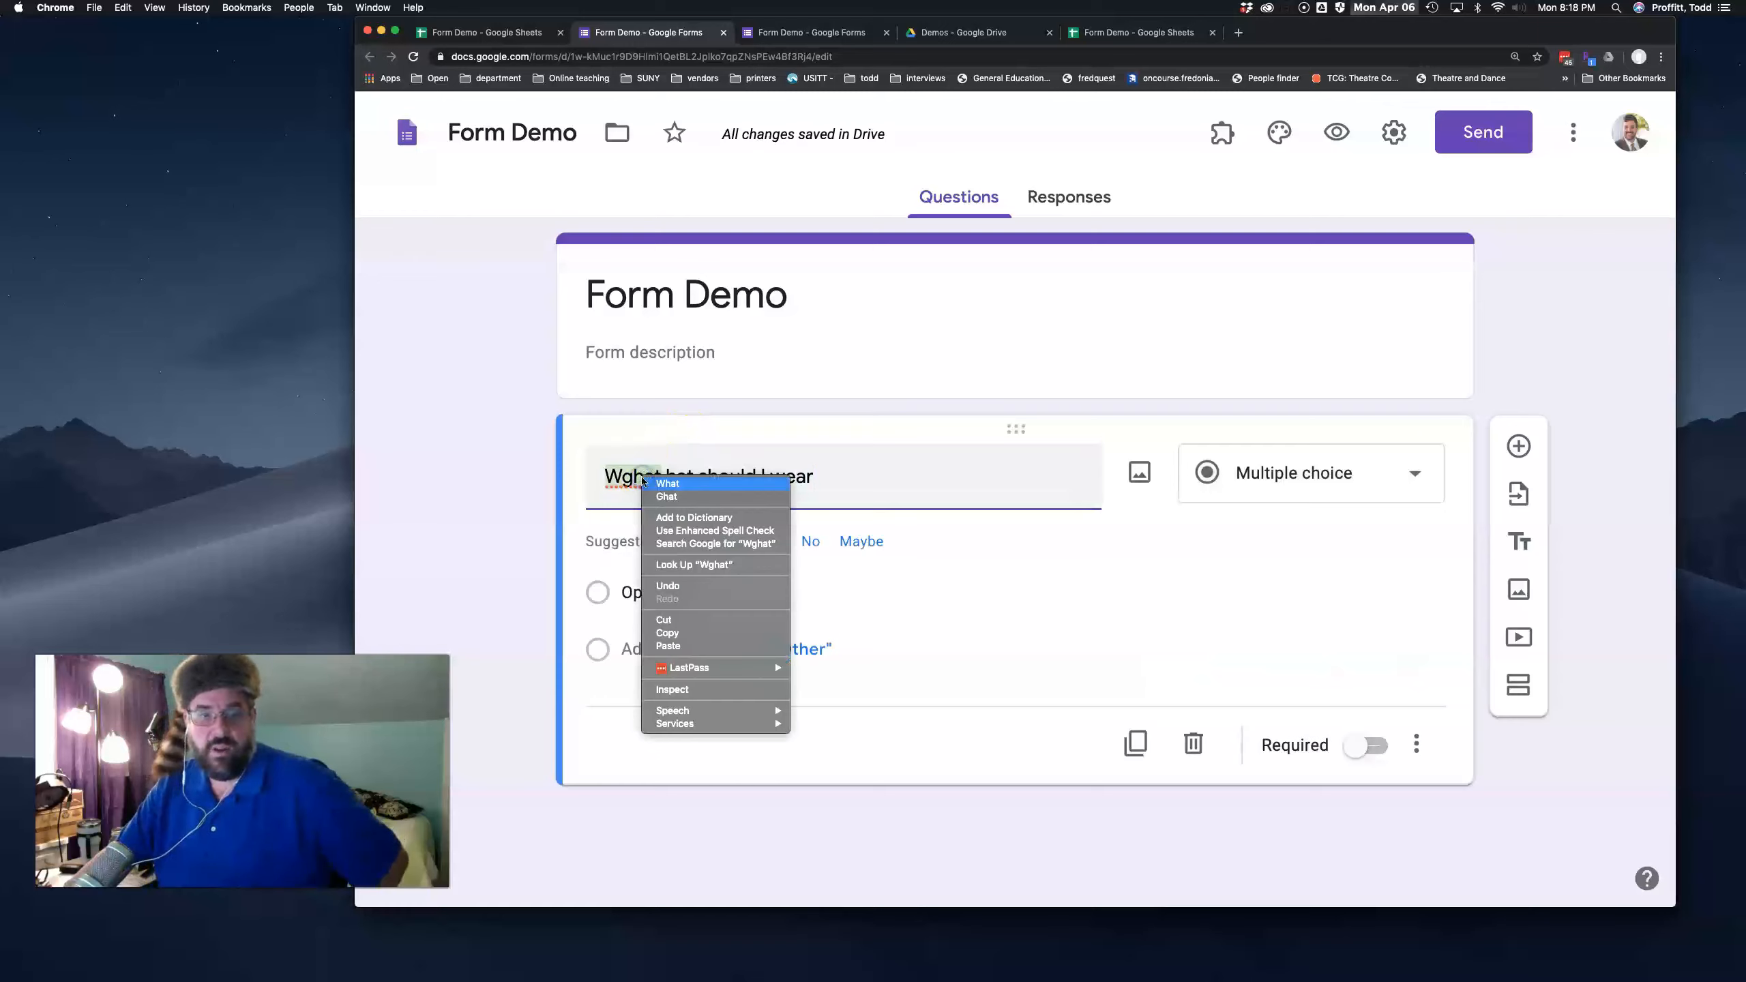
left_click(667, 483)
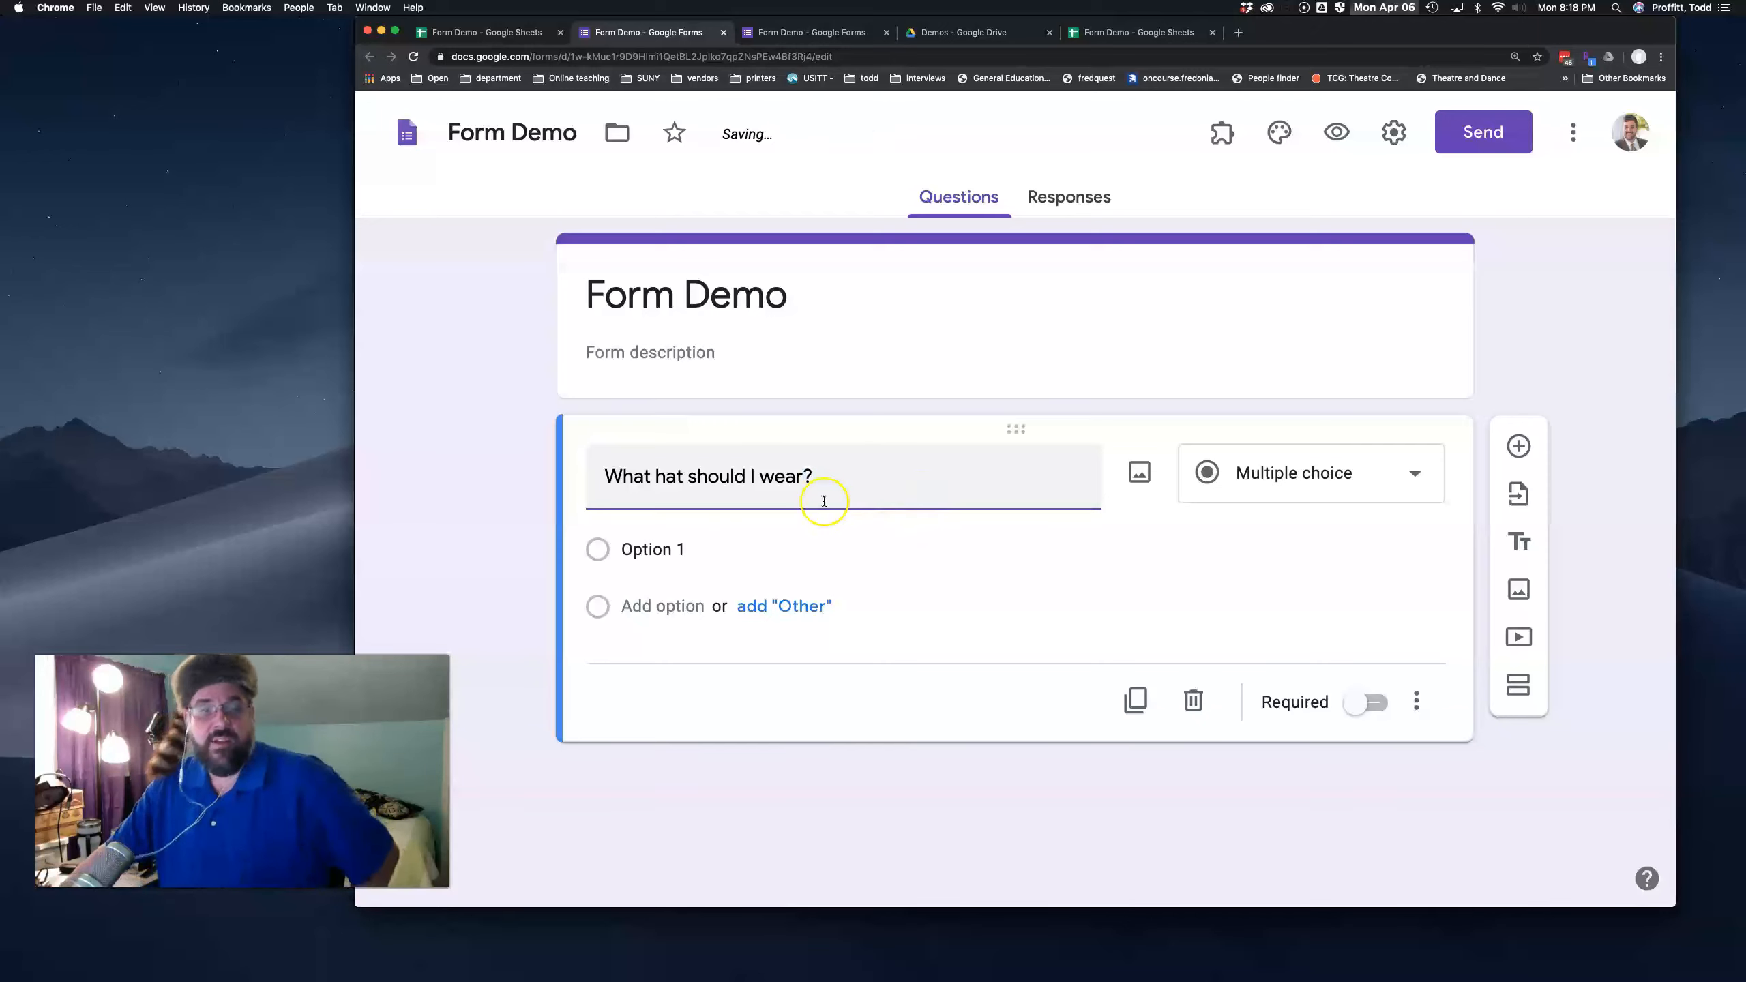
Fill the question's answer options with Santa, Witch, Antlers and Cowboy Hat by pasting the list copied from Sheet1.
left_click(649, 549)
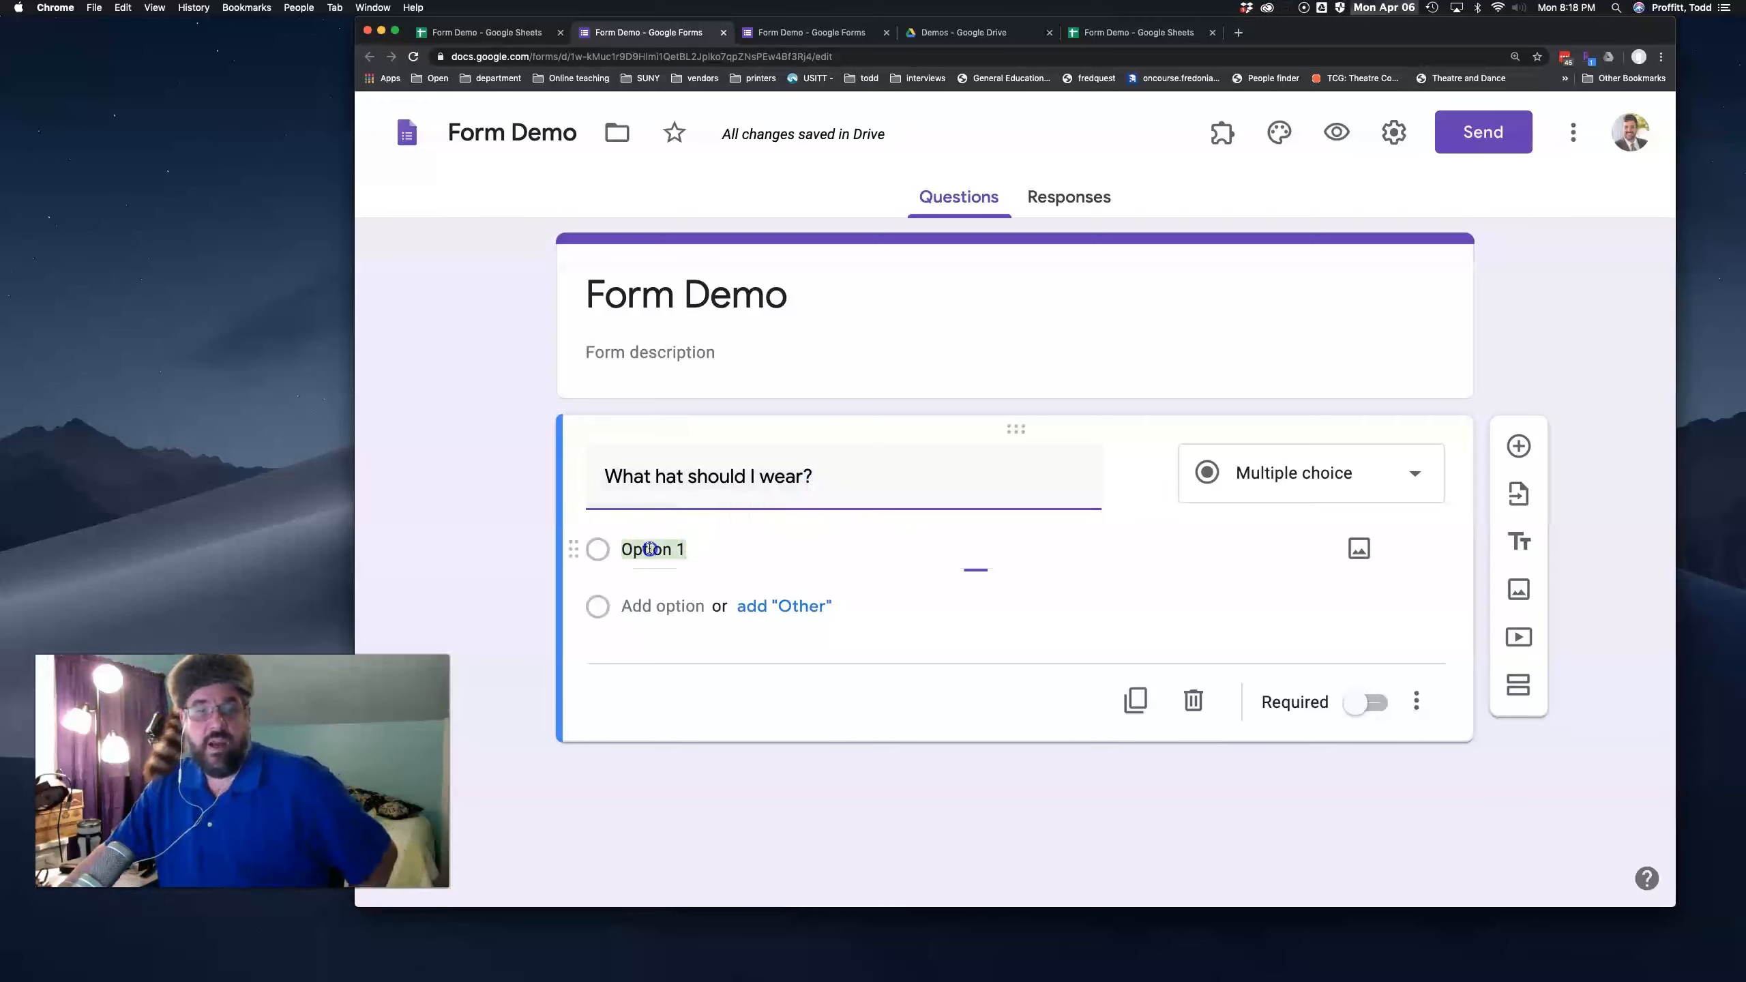
left_click(465, 30)
left_click(1011, 883)
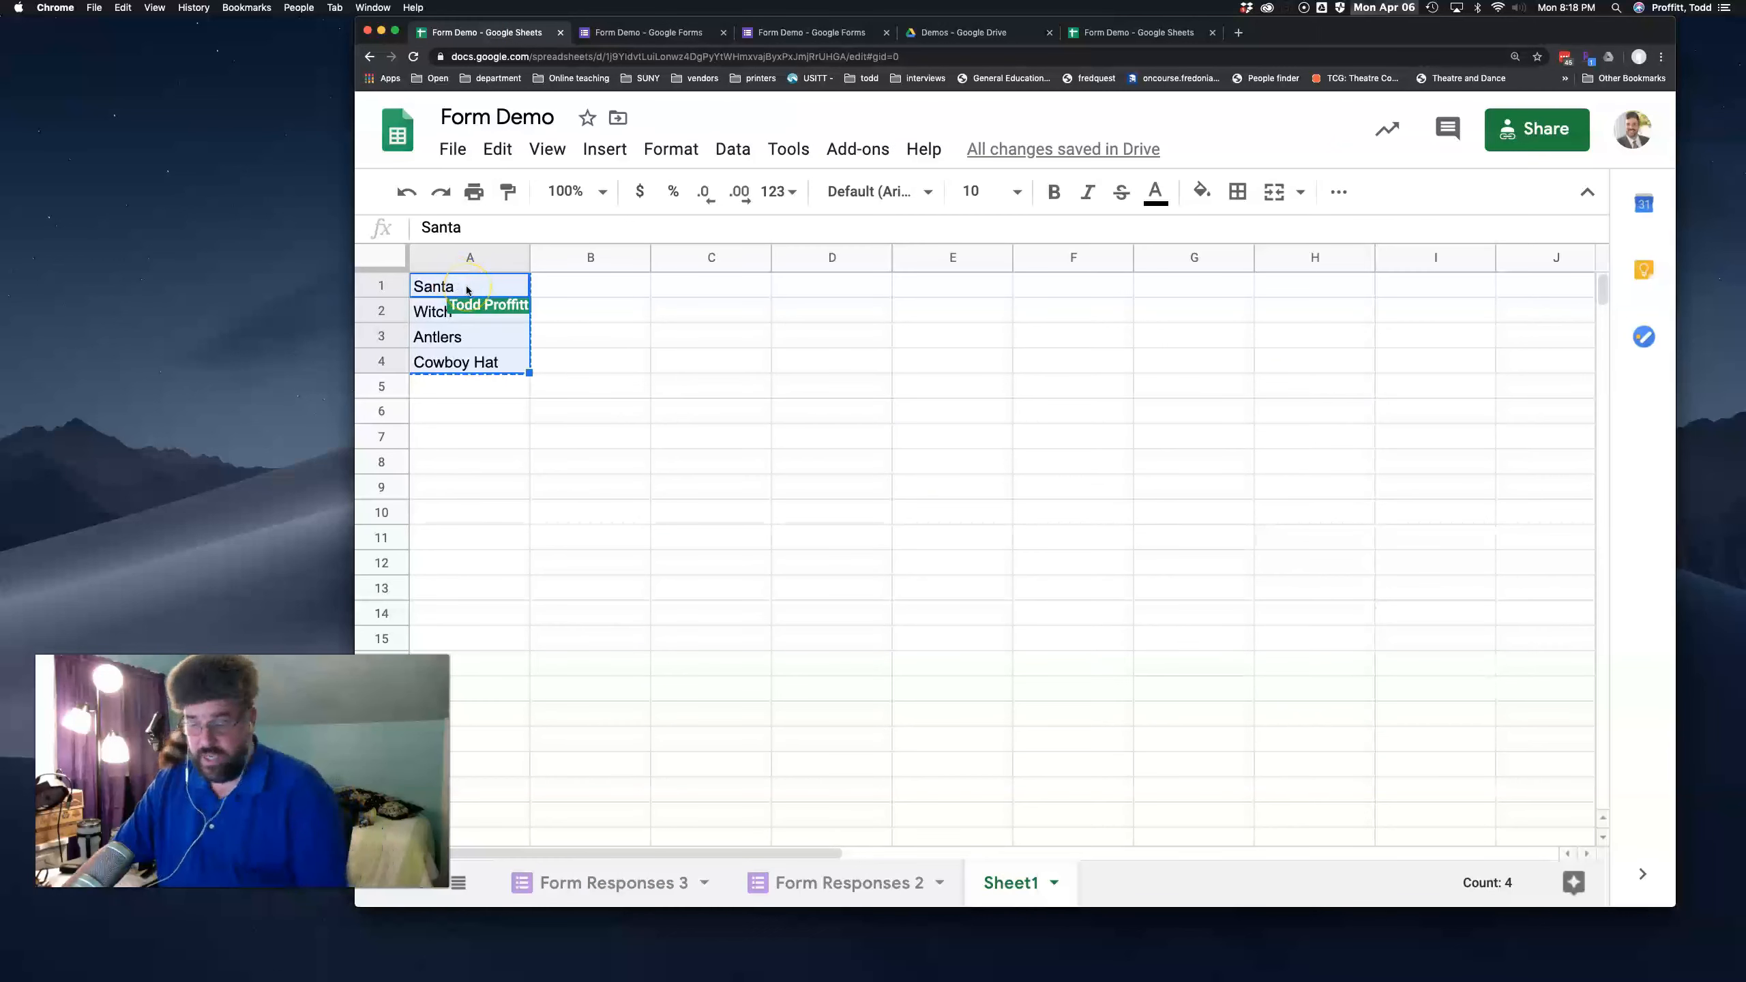
left_click(654, 32)
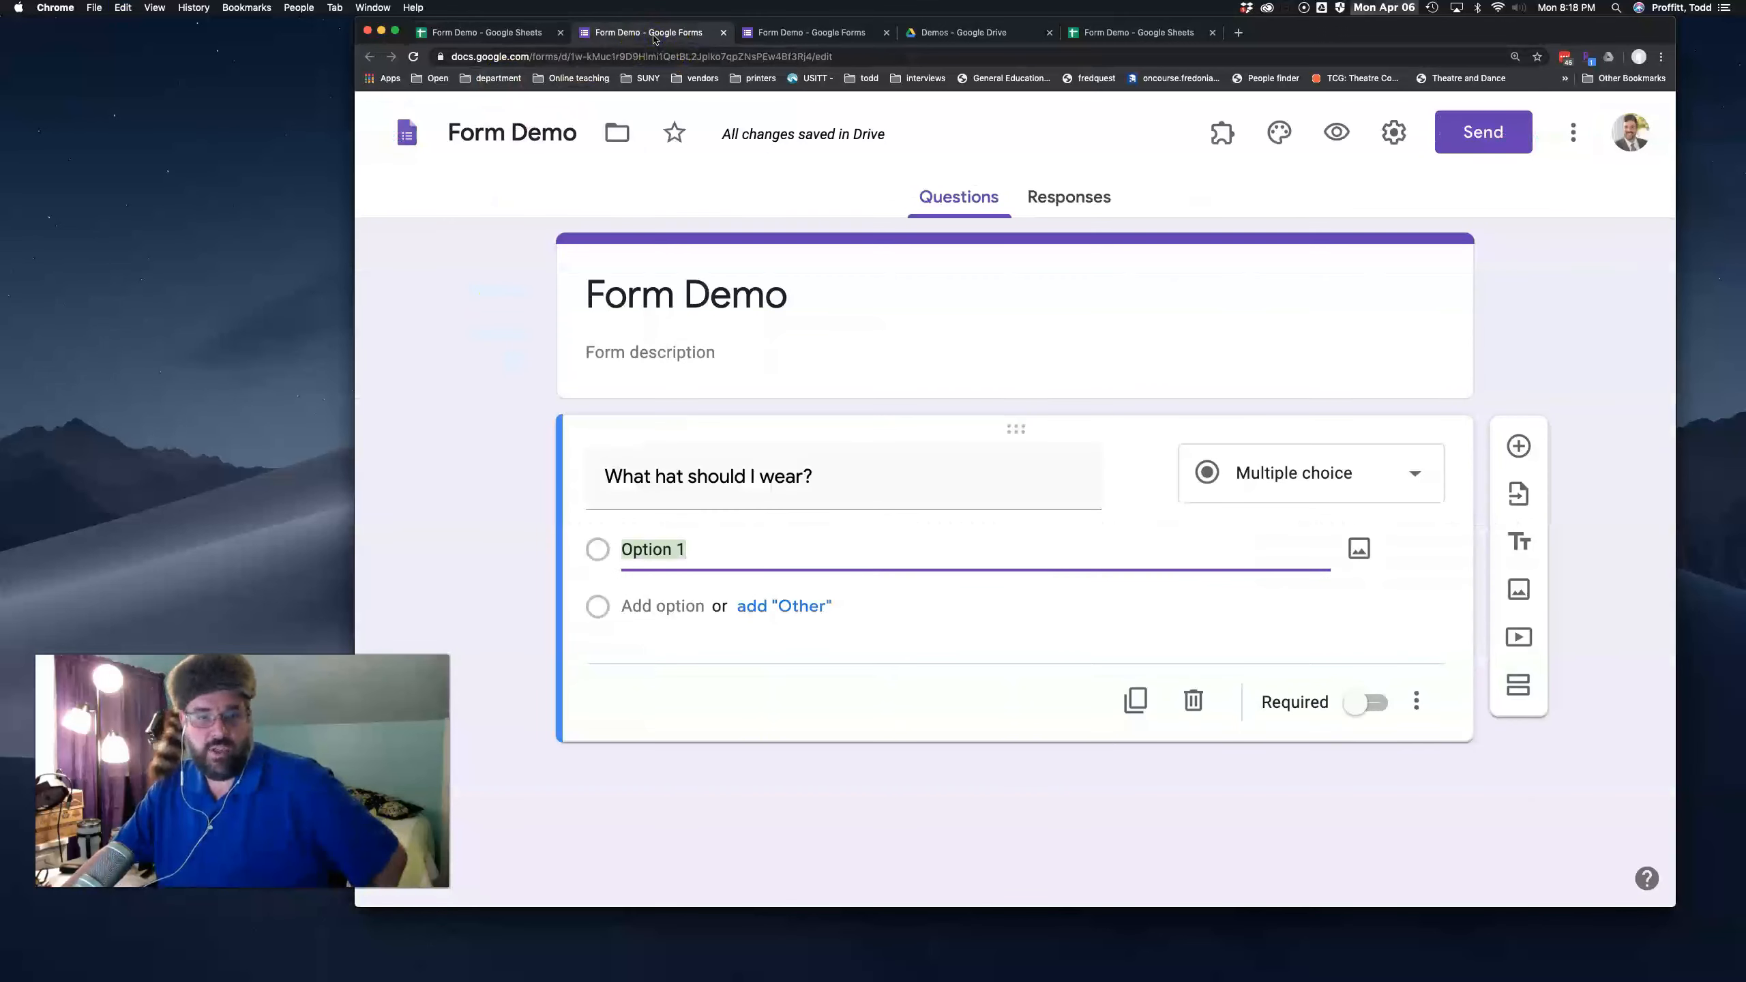
type("Santa Witch Antlers Cowboy Hat")
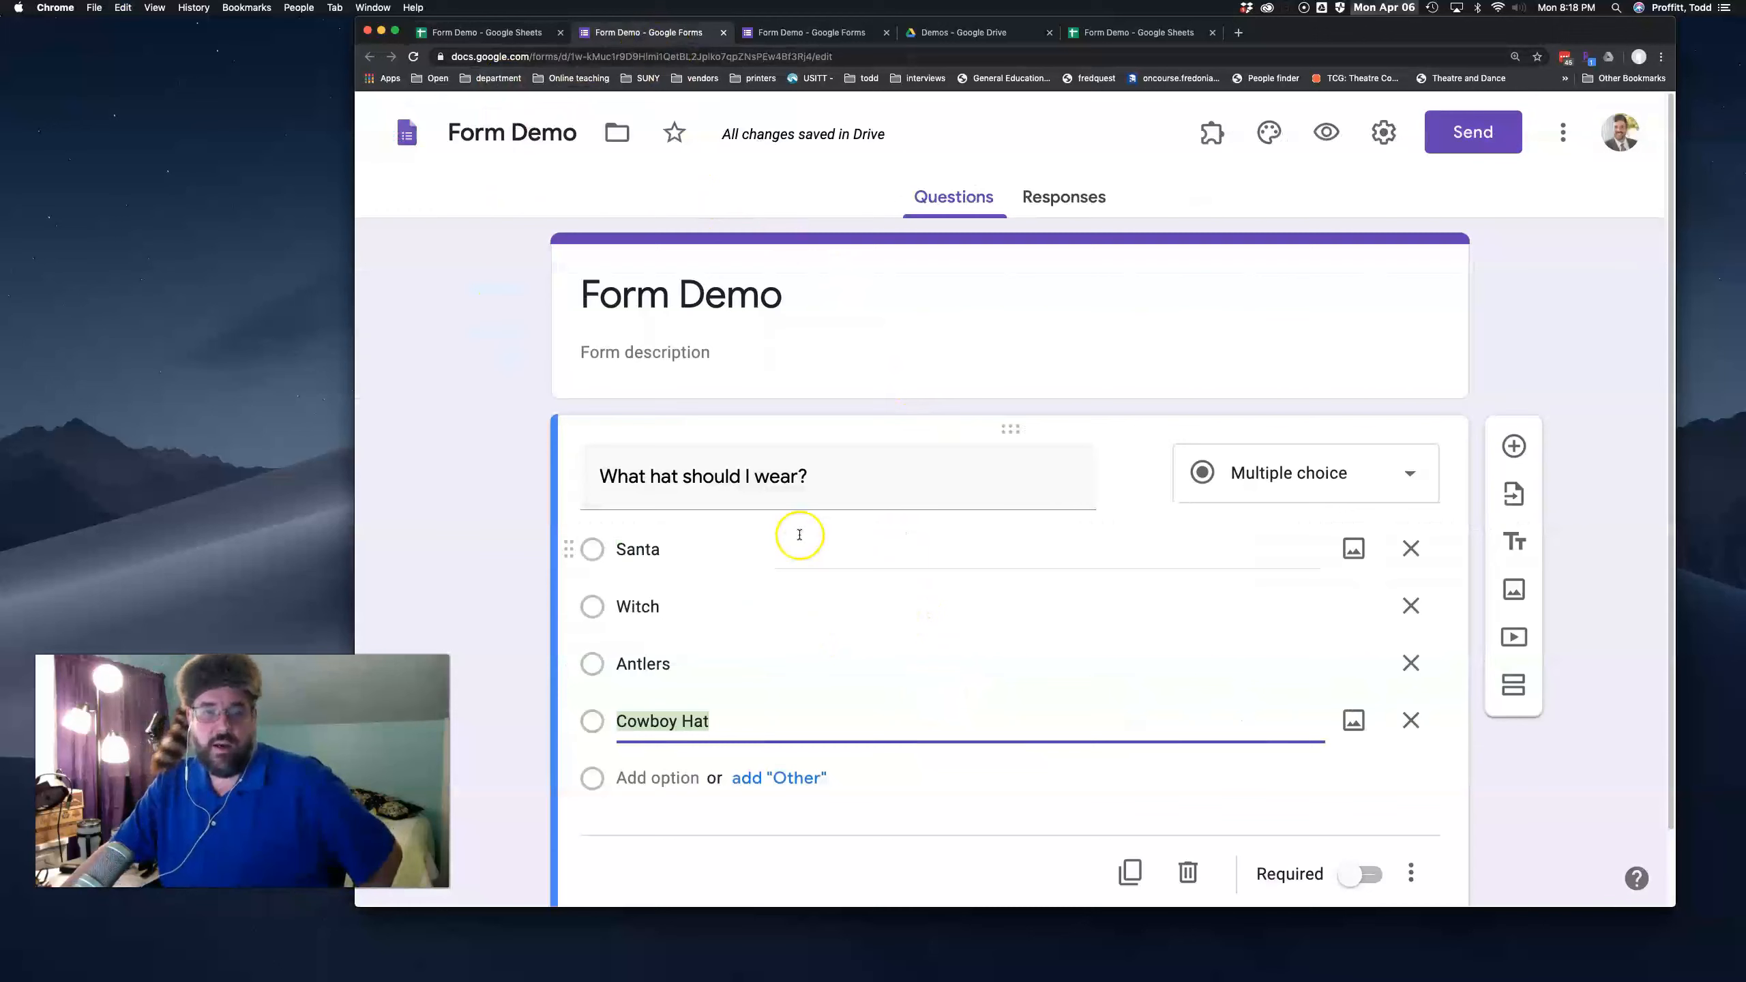
scroll(799, 538, "down", 2)
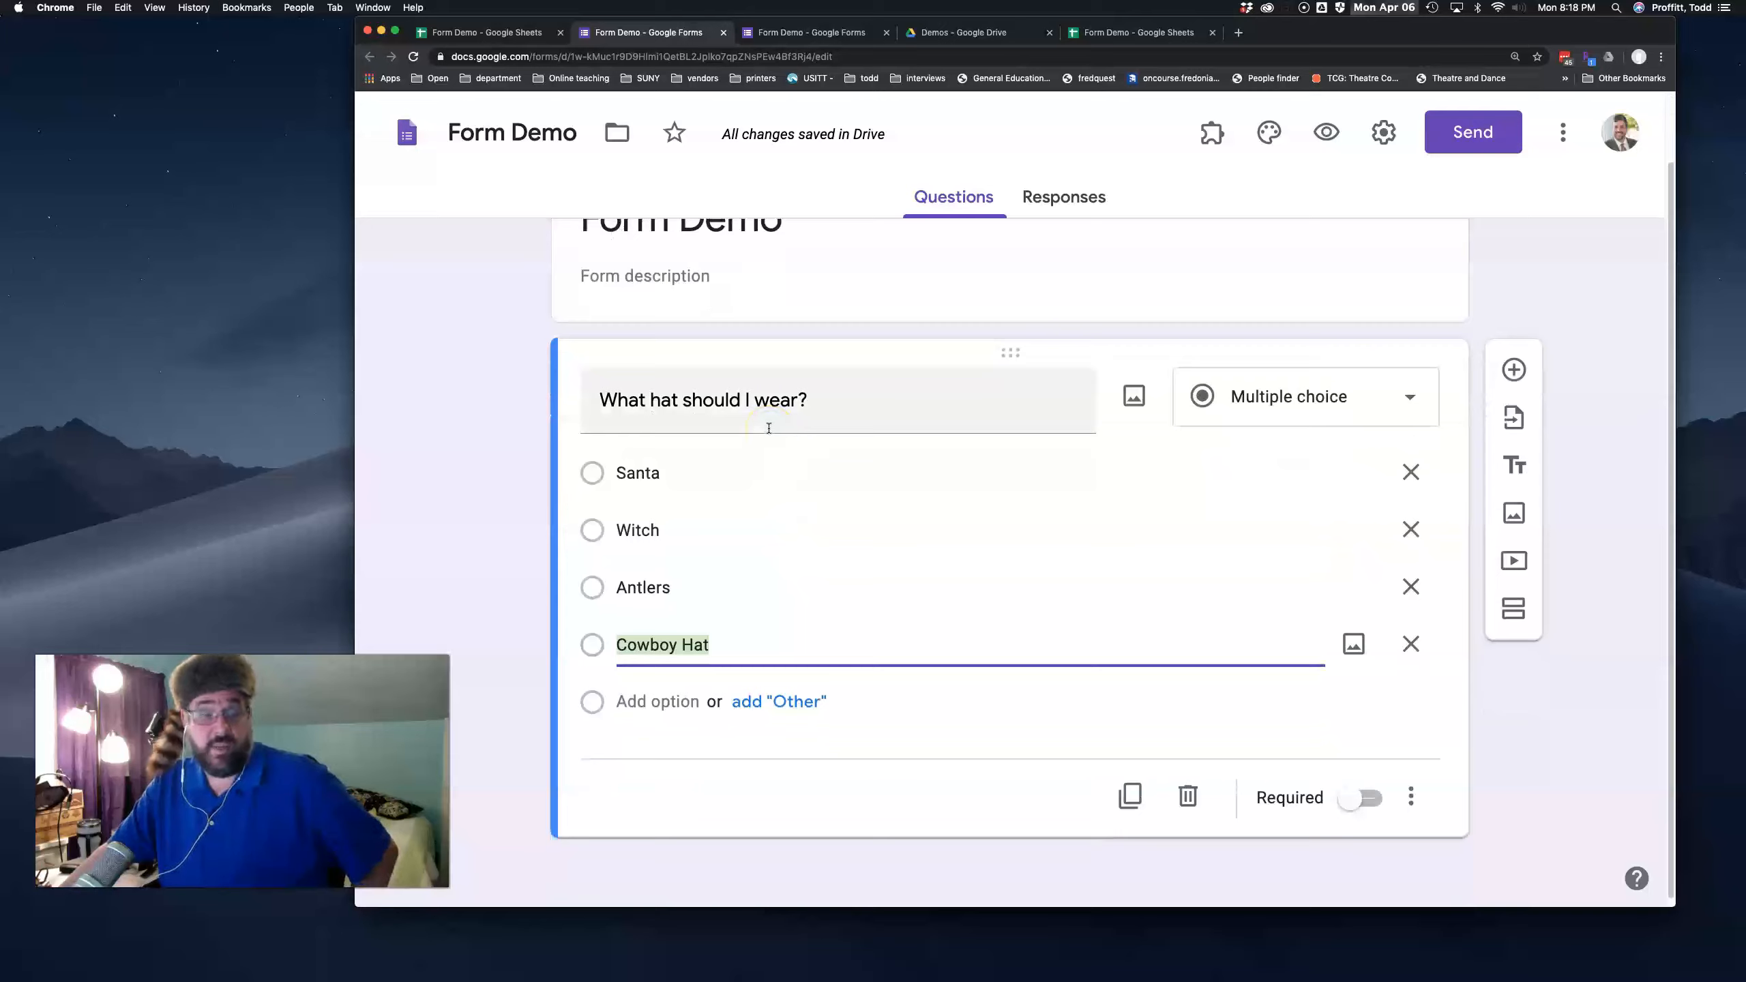
Switch to the other Form Demo form, the one with two sections, and look over its first questions.
left_click(817, 31)
left_click(994, 605)
scroll(993, 605, "up", 5)
left_click(991, 563)
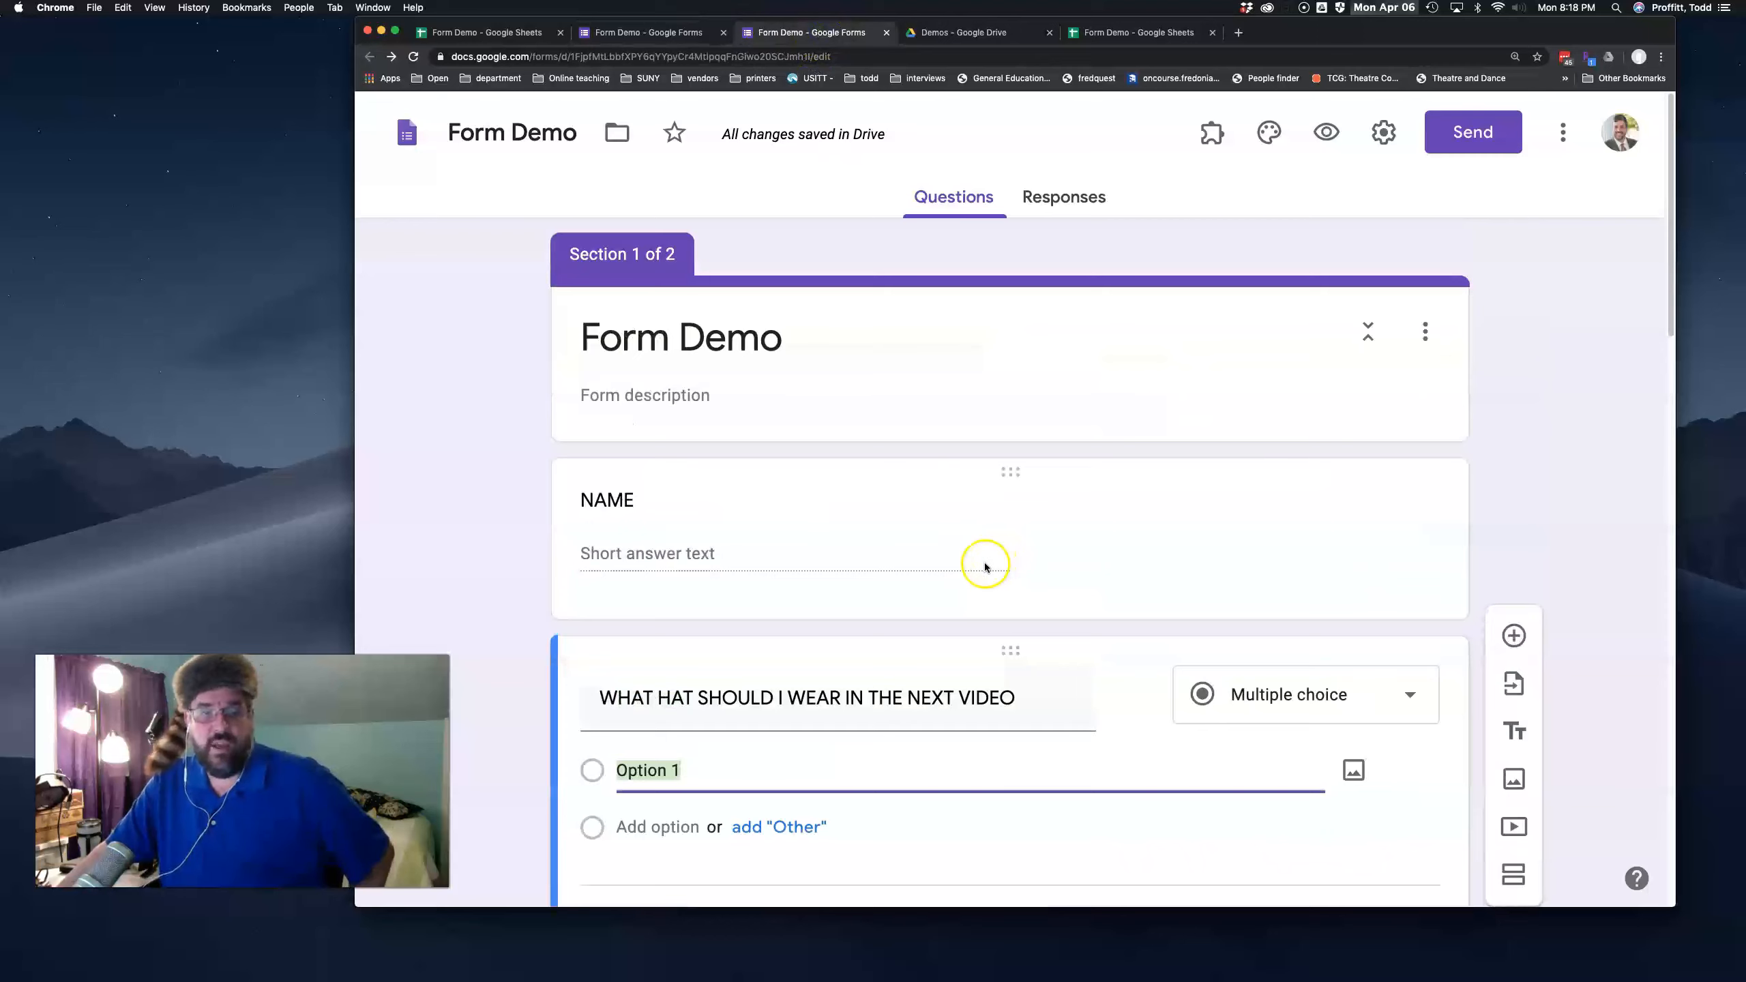
scroll(861, 542, "down", 4)
scroll(860, 543, "up", 4)
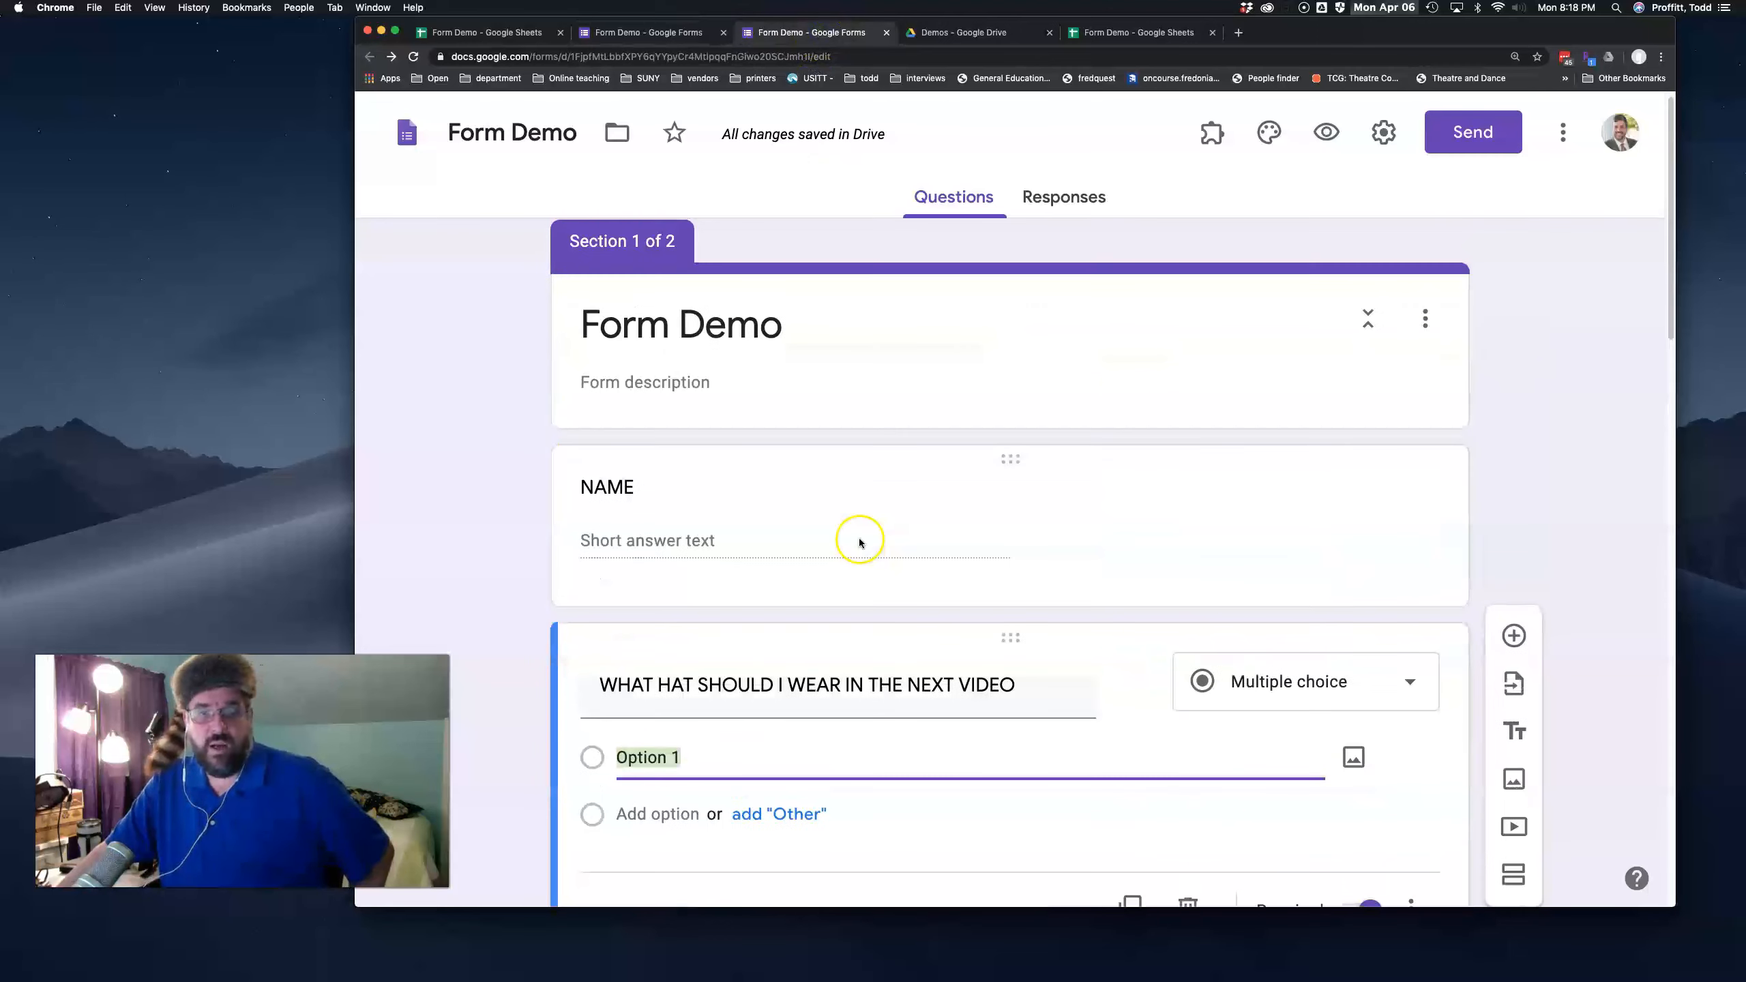
Examine the NAME short-answer question's settings, including its description and response validation options.
left_click(1274, 489)
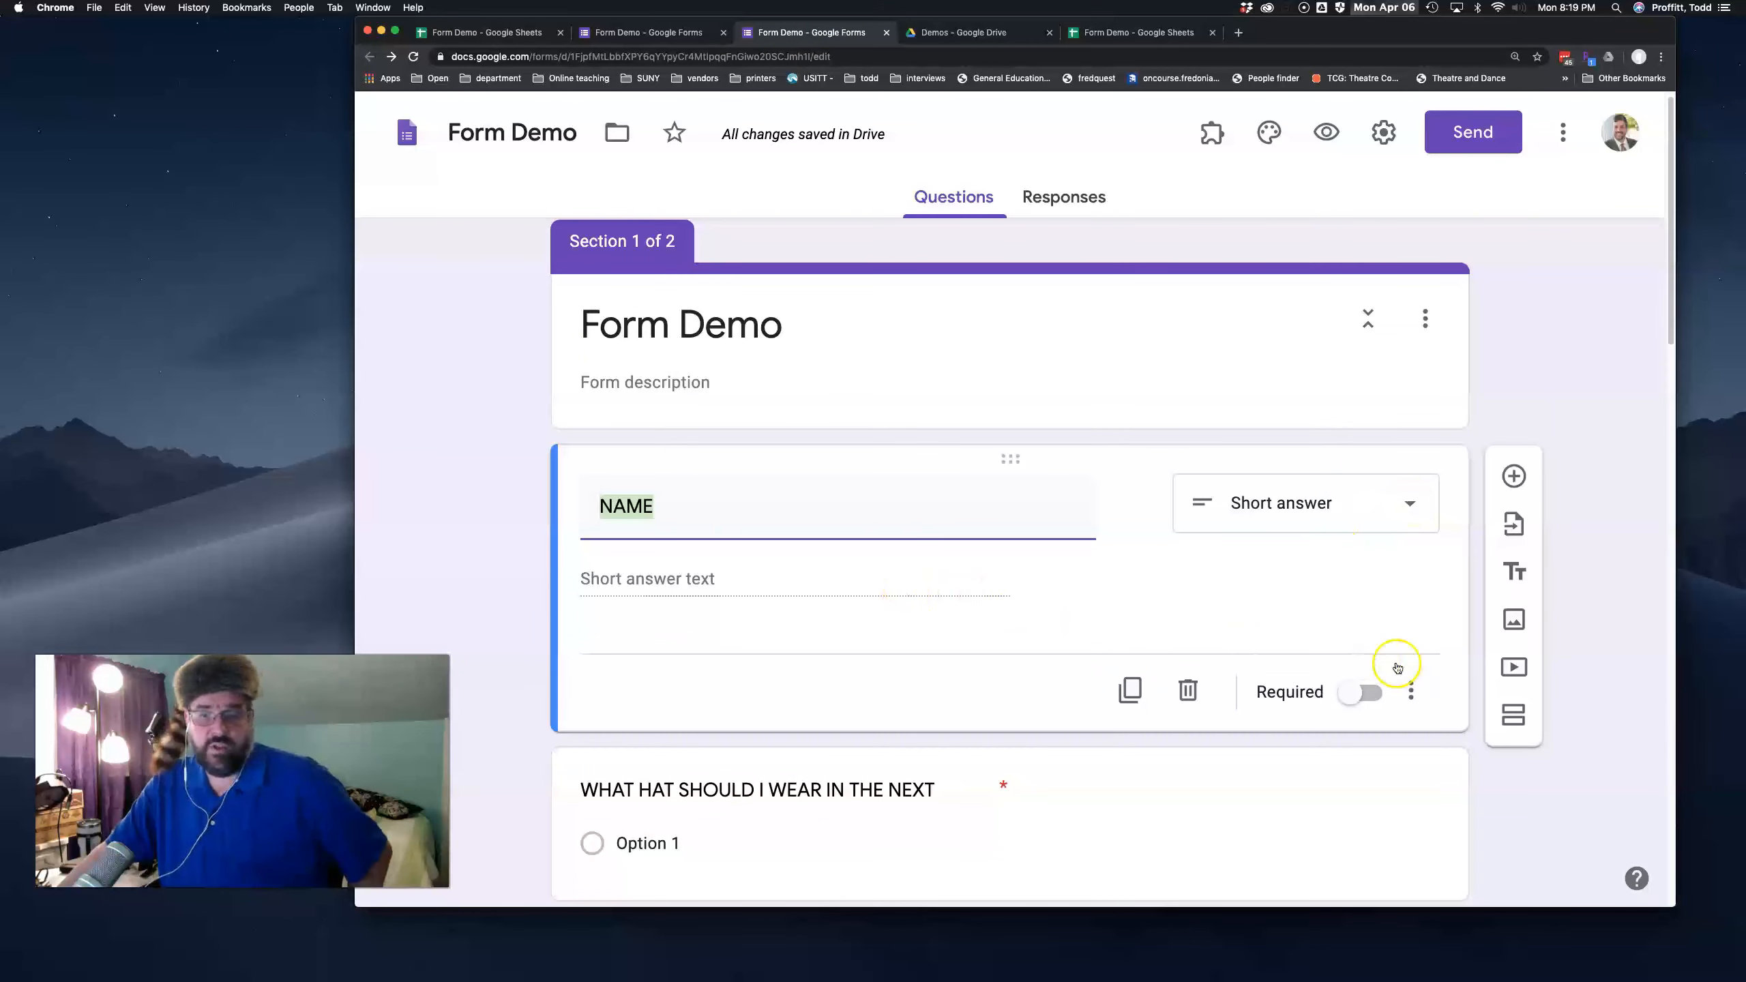
left_click(1409, 688)
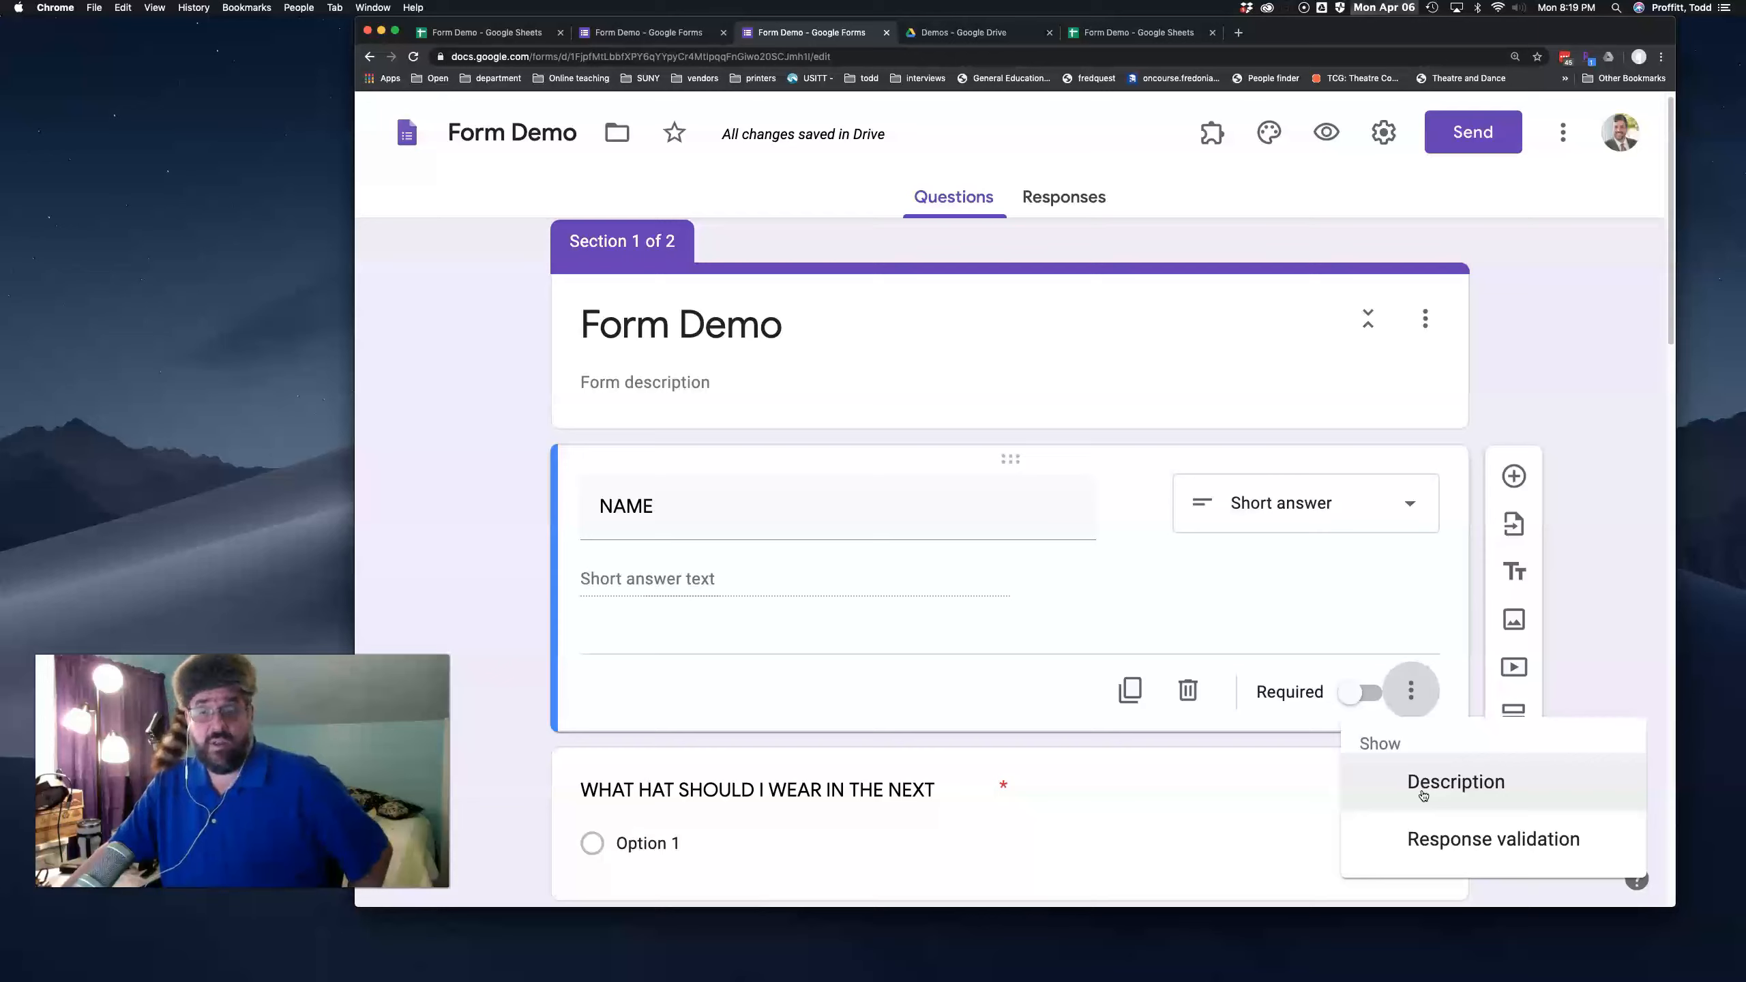
left_click(1133, 592)
mouse_move(861, 525)
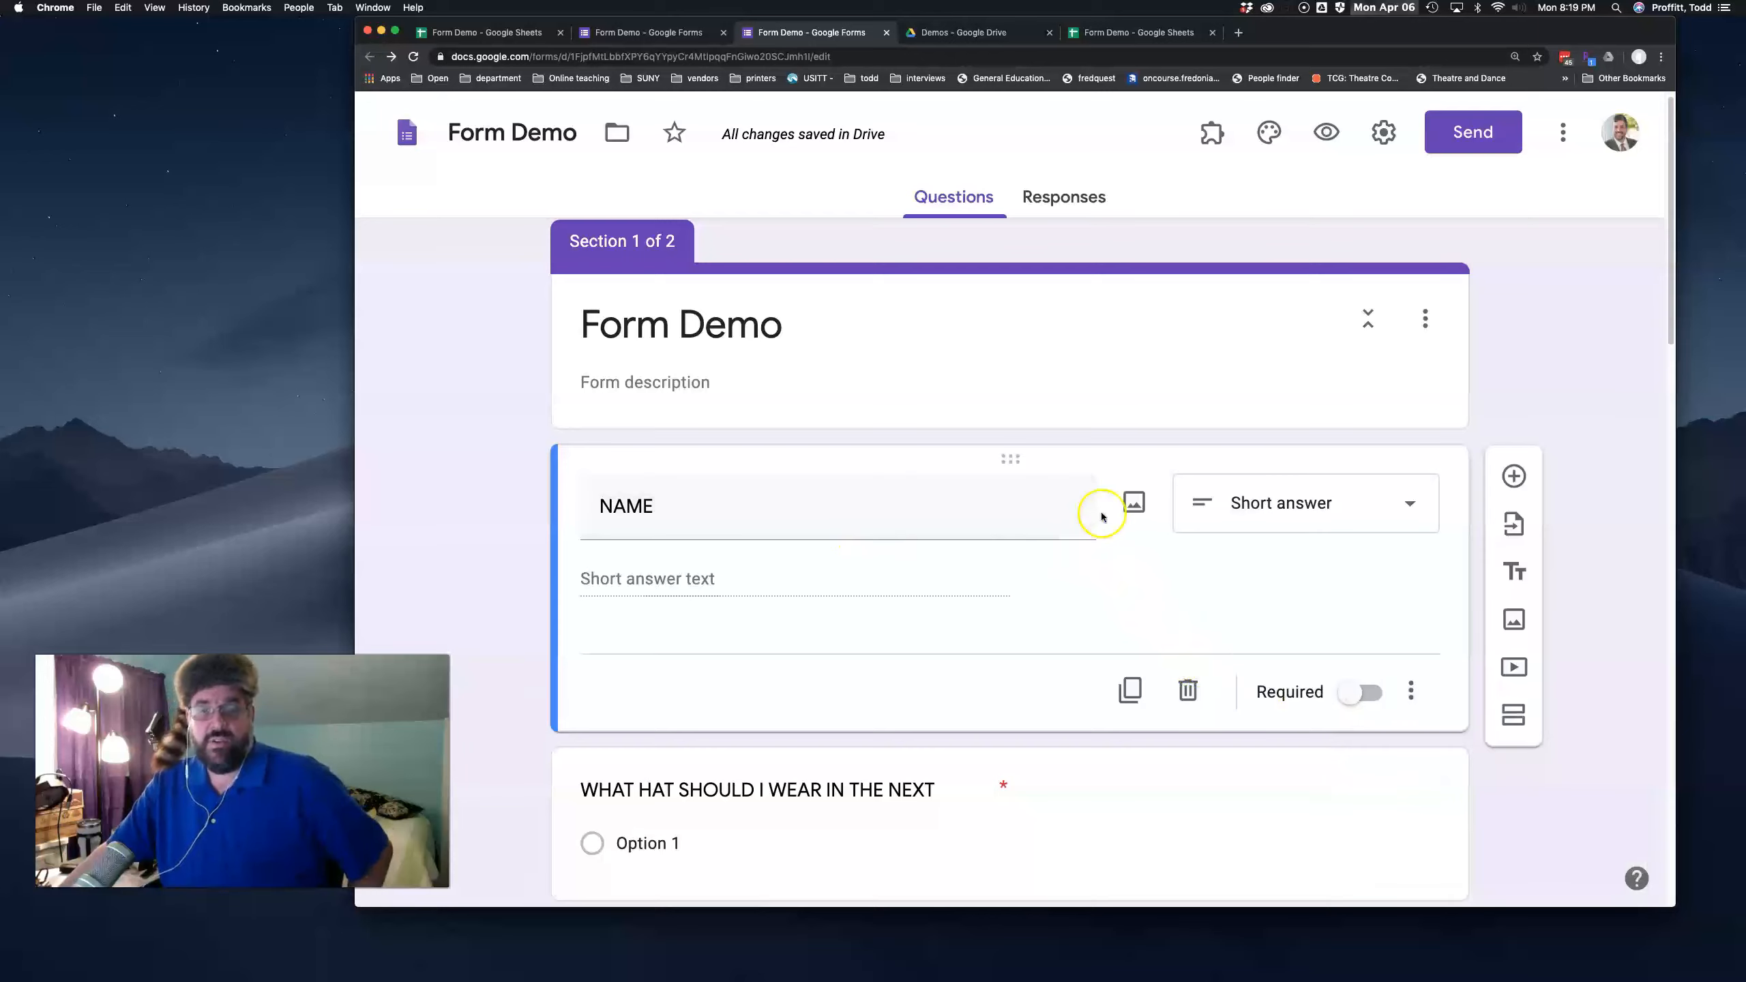
Select the required multiple-choice question about the hat for the next video and review it with the questions below.
scroll(1220, 546, "down", 3)
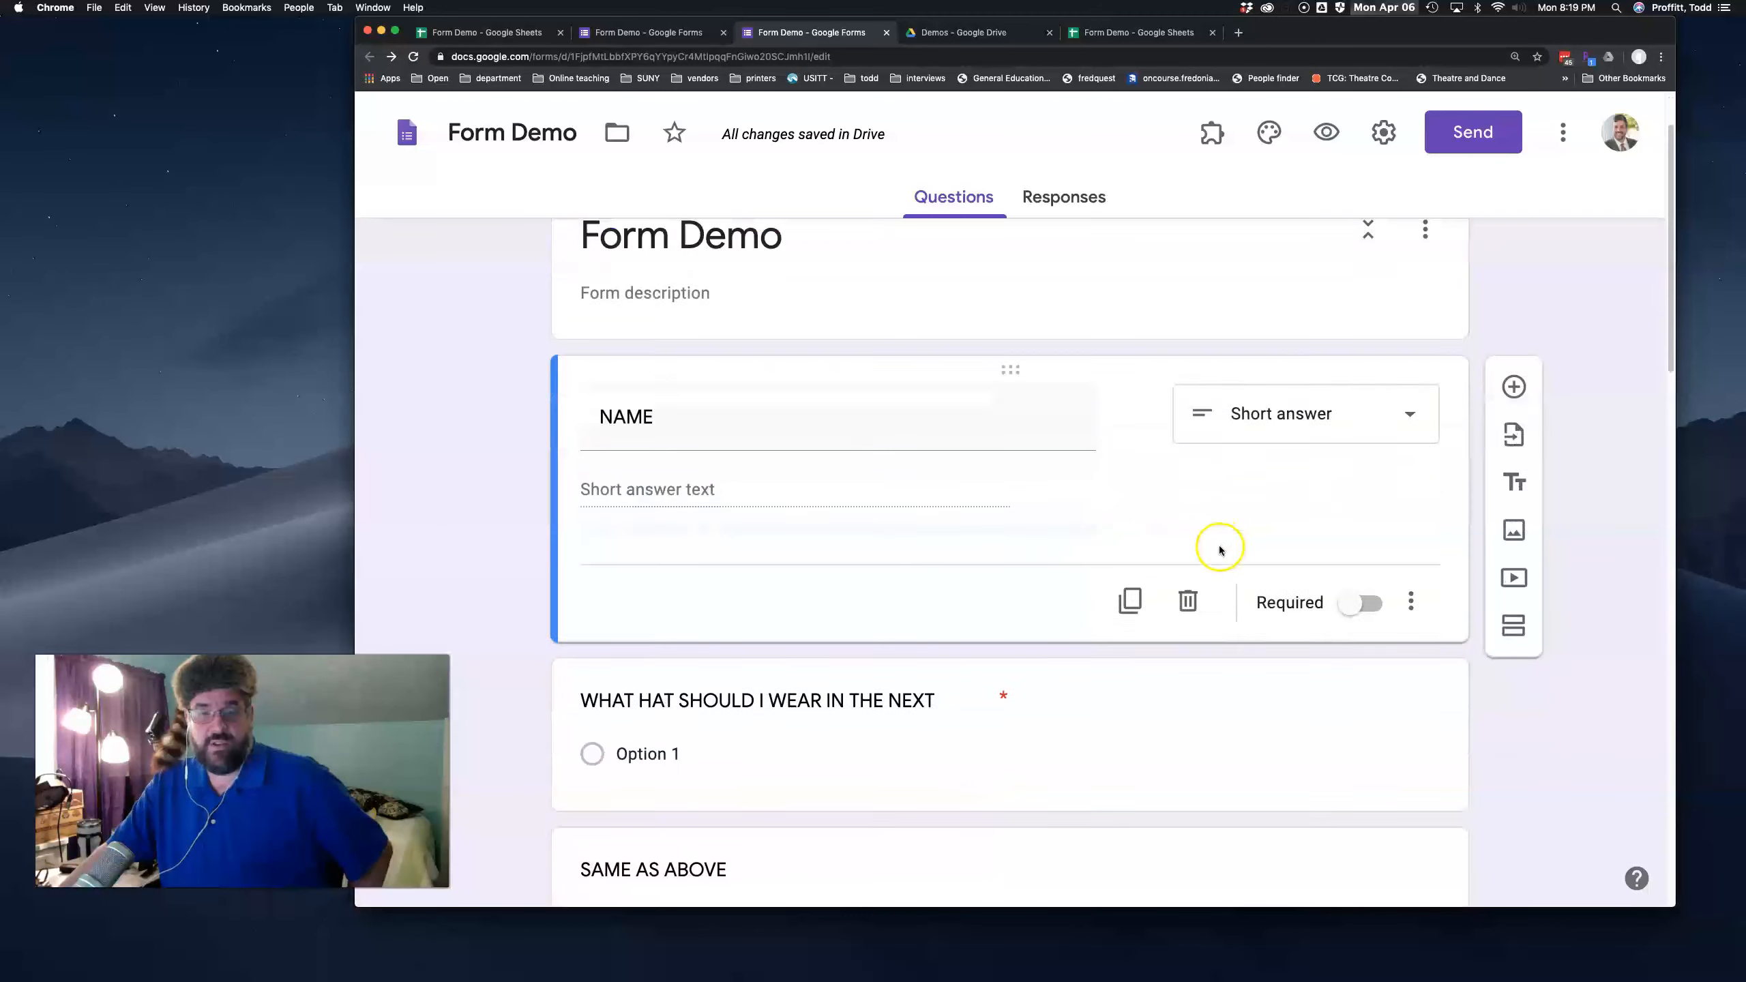
left_click(1190, 590)
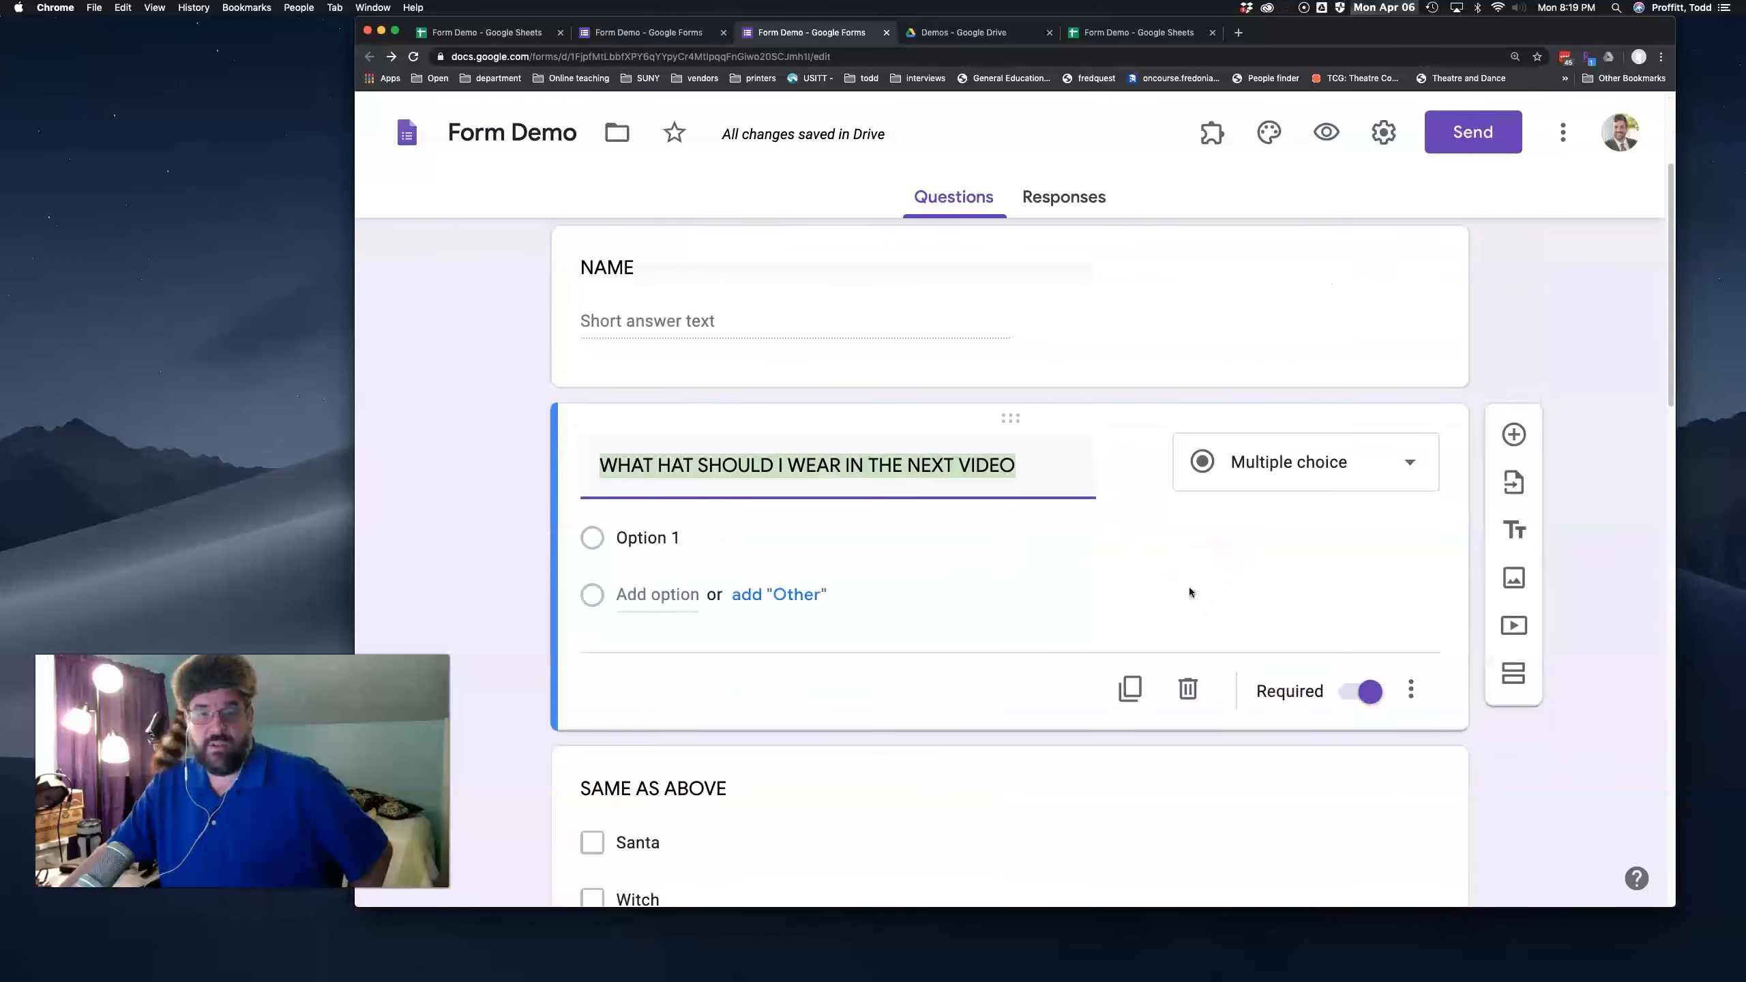
scroll(1267, 518, "down", 5)
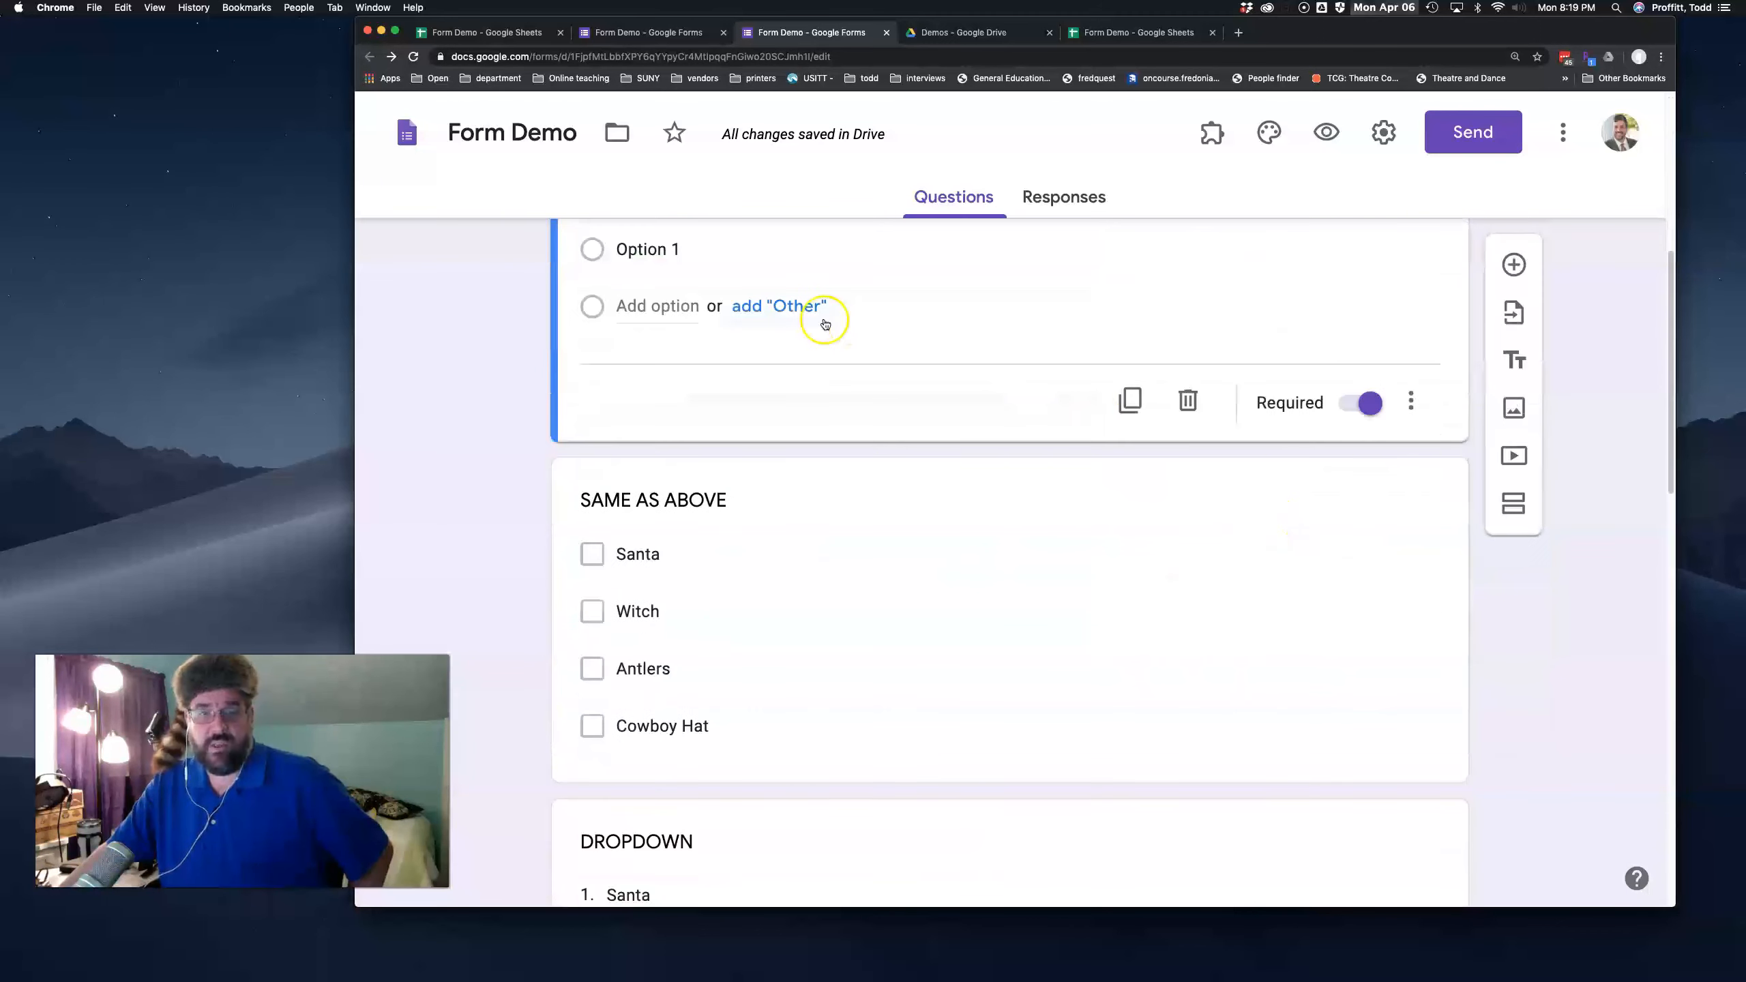
Replace the multiple-choice hat question's first option with the pasted list Santa, Witch, Antlers and Cowboy Hat.
left_click(649, 251)
key("super+a")
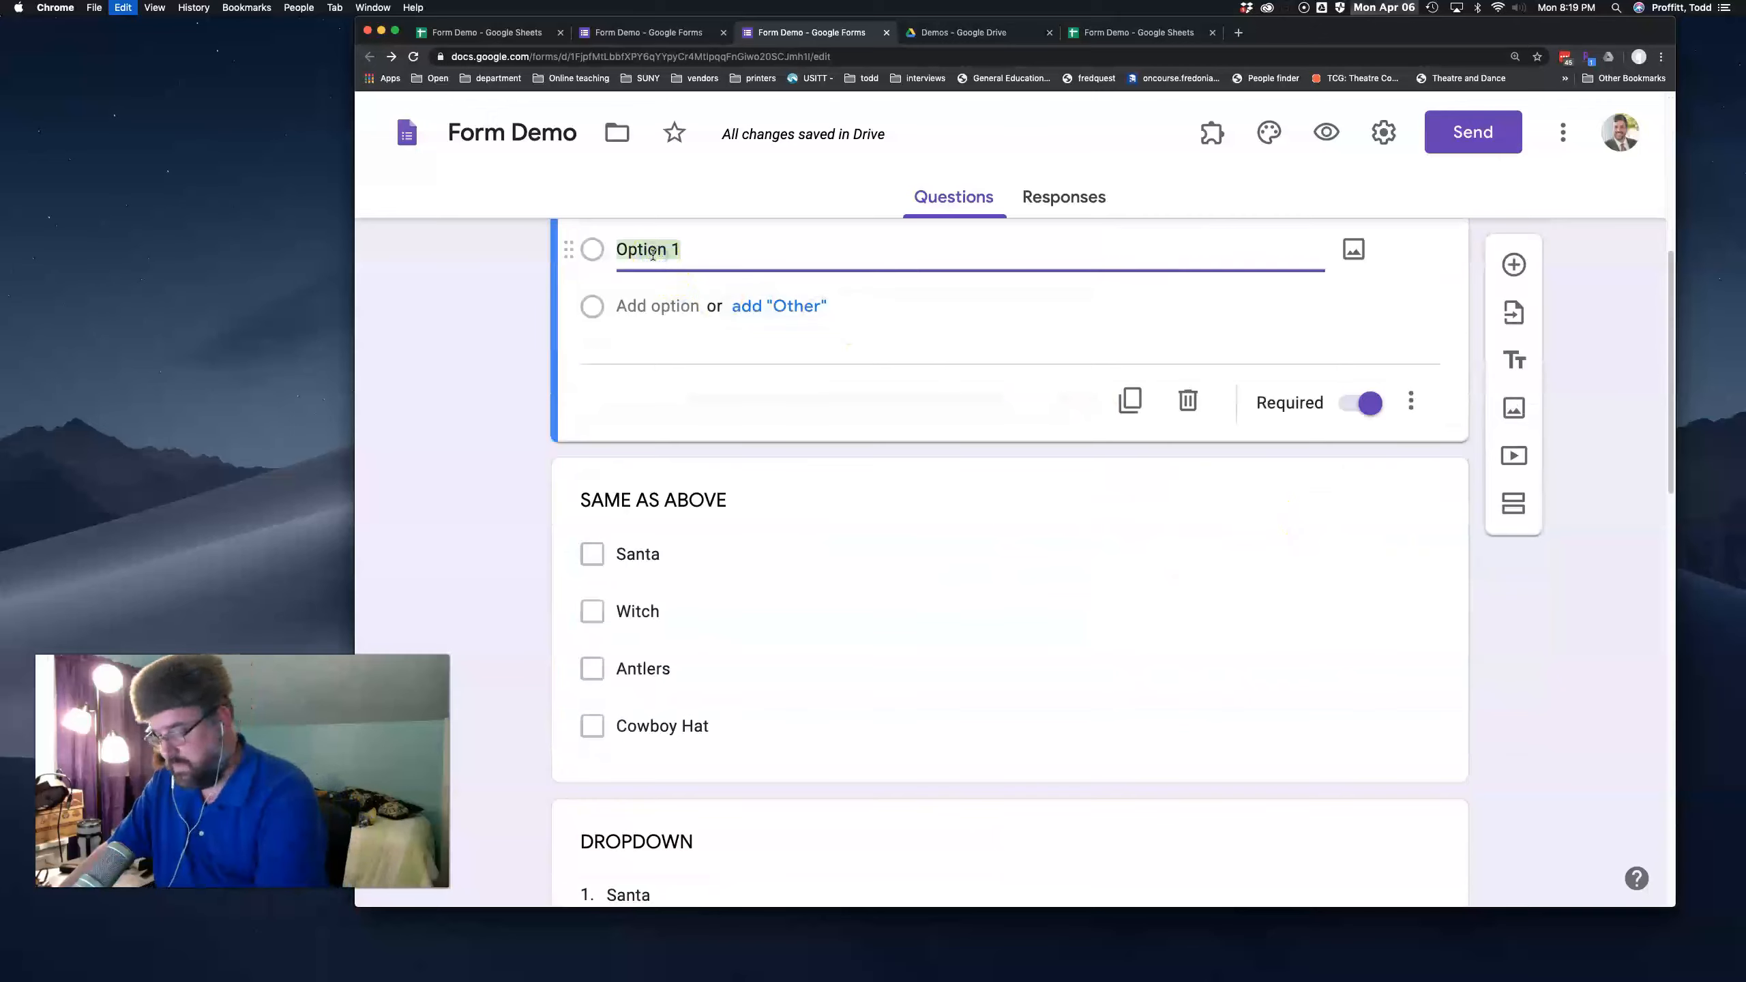
type("Santa Witch Antlers Cowboy Hat")
Examine how the SAME AS ABOVE checkboxes question and the DROPDOWN question present the same hat options.
scroll(791, 467, "down", 3)
left_click(904, 492)
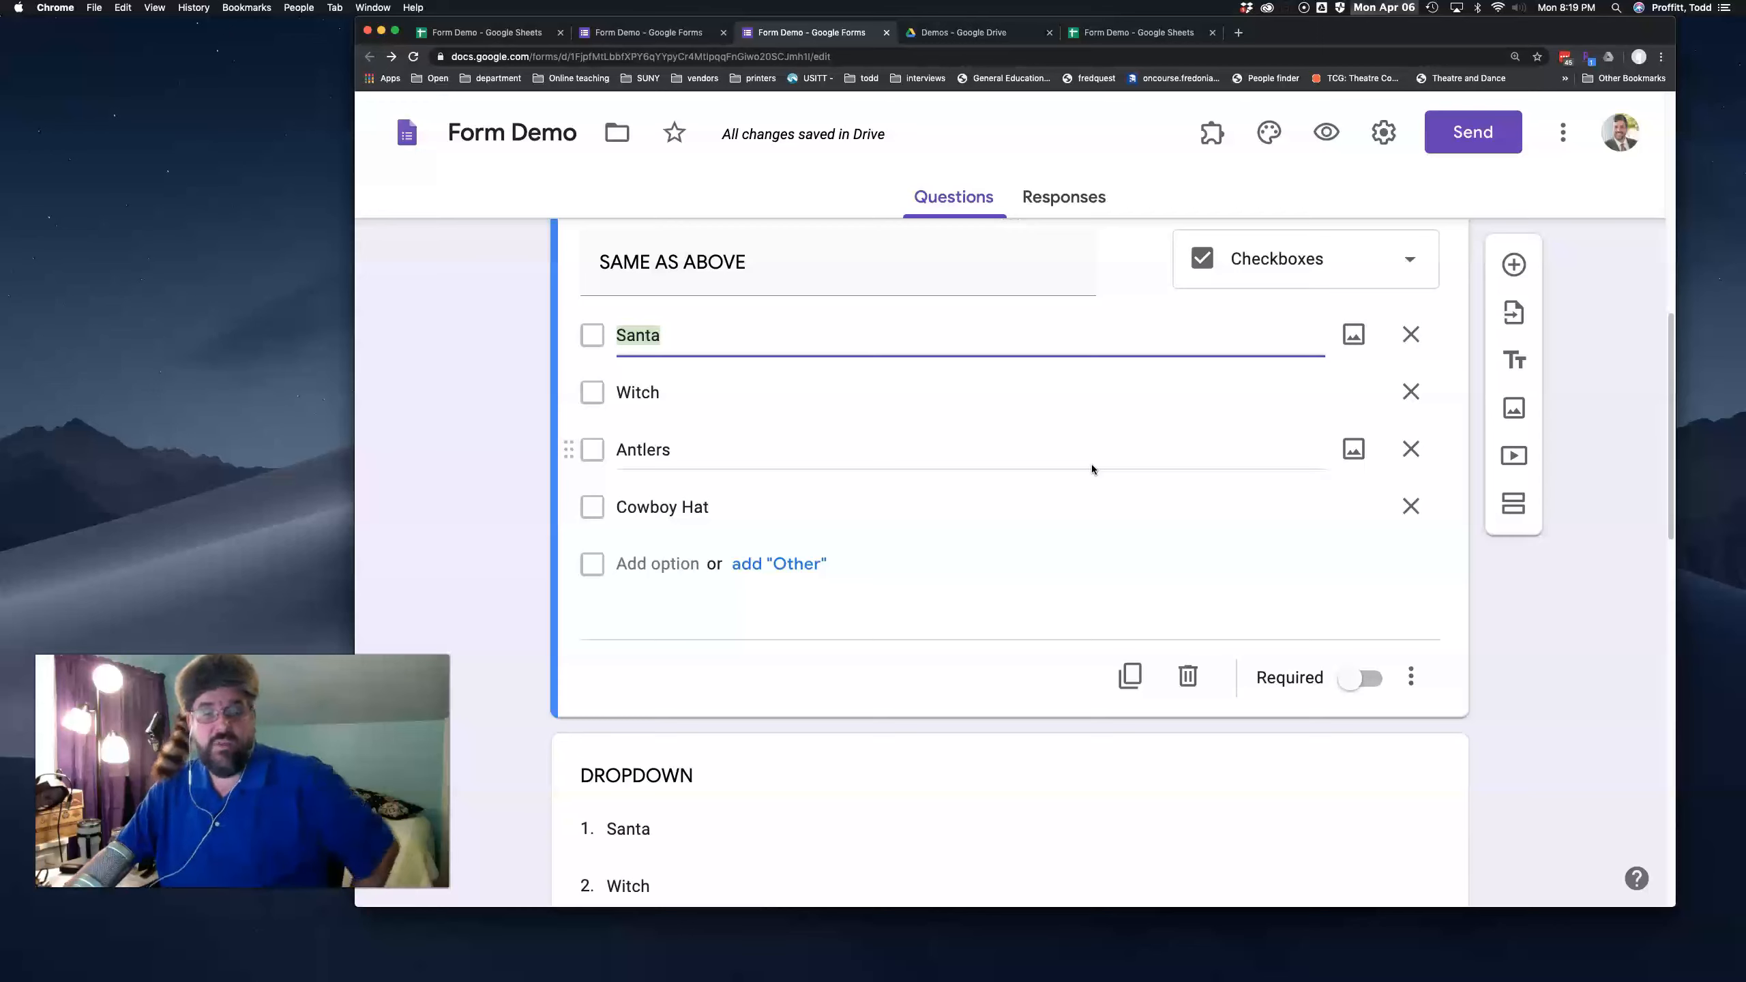
scroll(1092, 468, "down", 6)
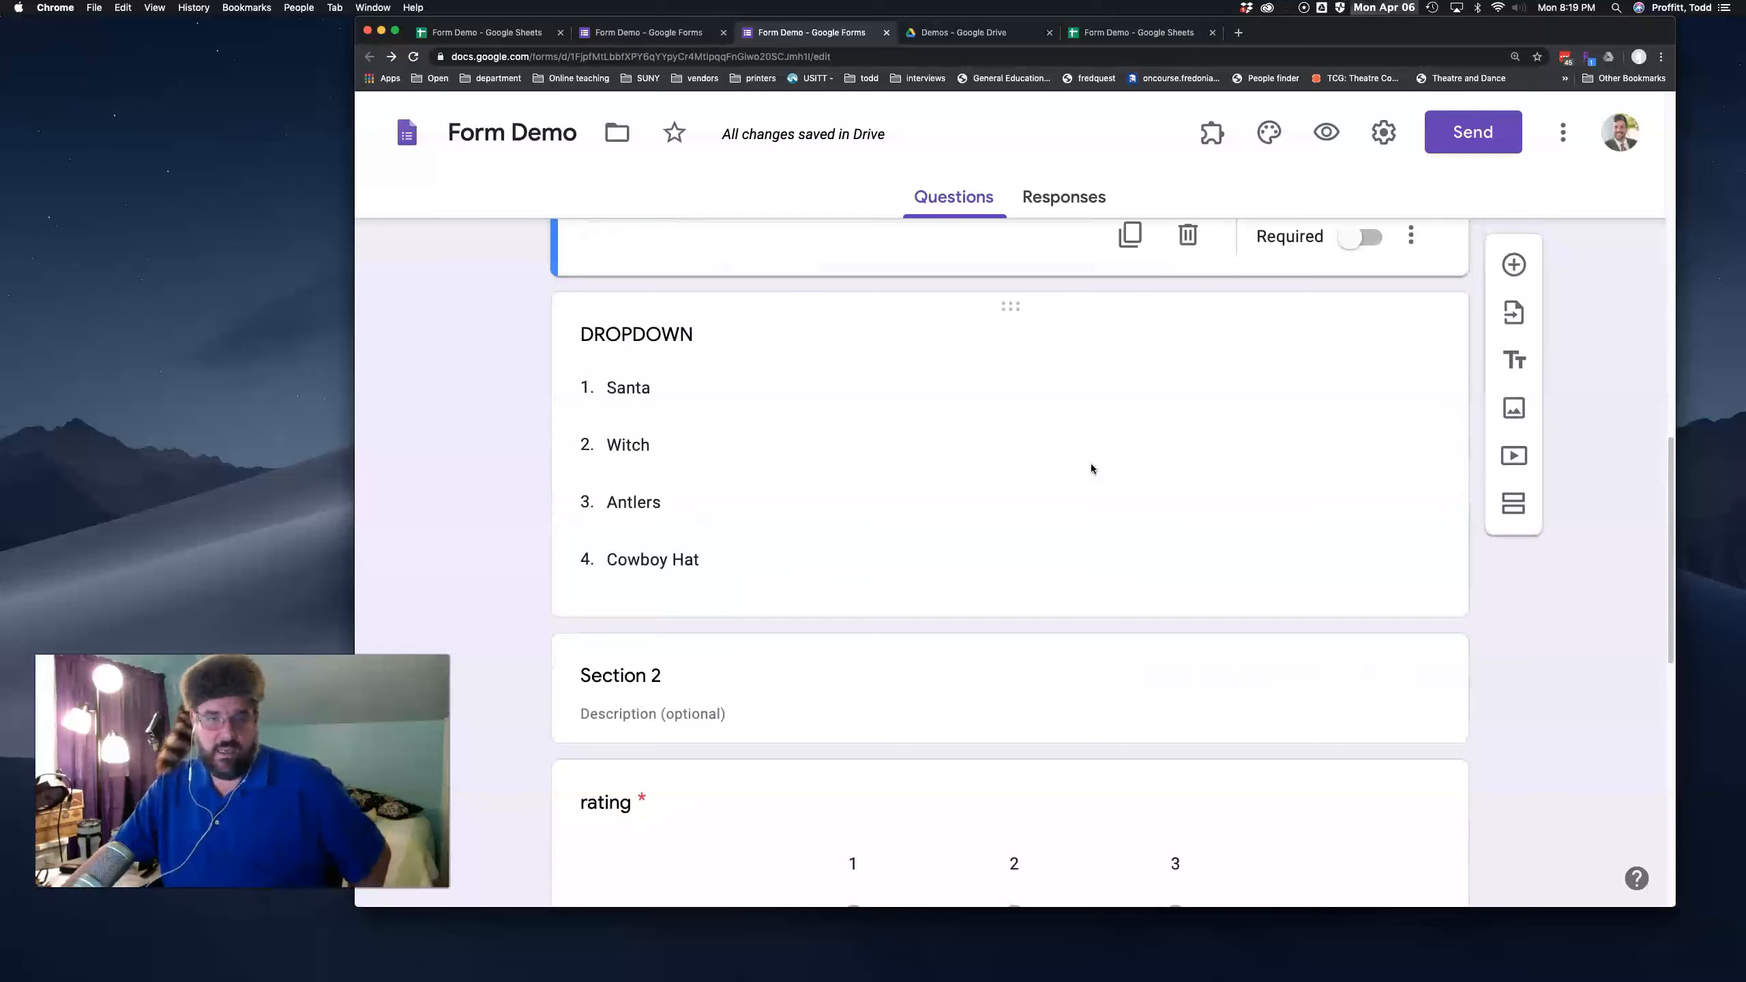
left_click(1096, 459)
scroll(1096, 458, "down", 5)
Extend the rating question's linear scale so that it runs from 1 to 4.
left_click(675, 507)
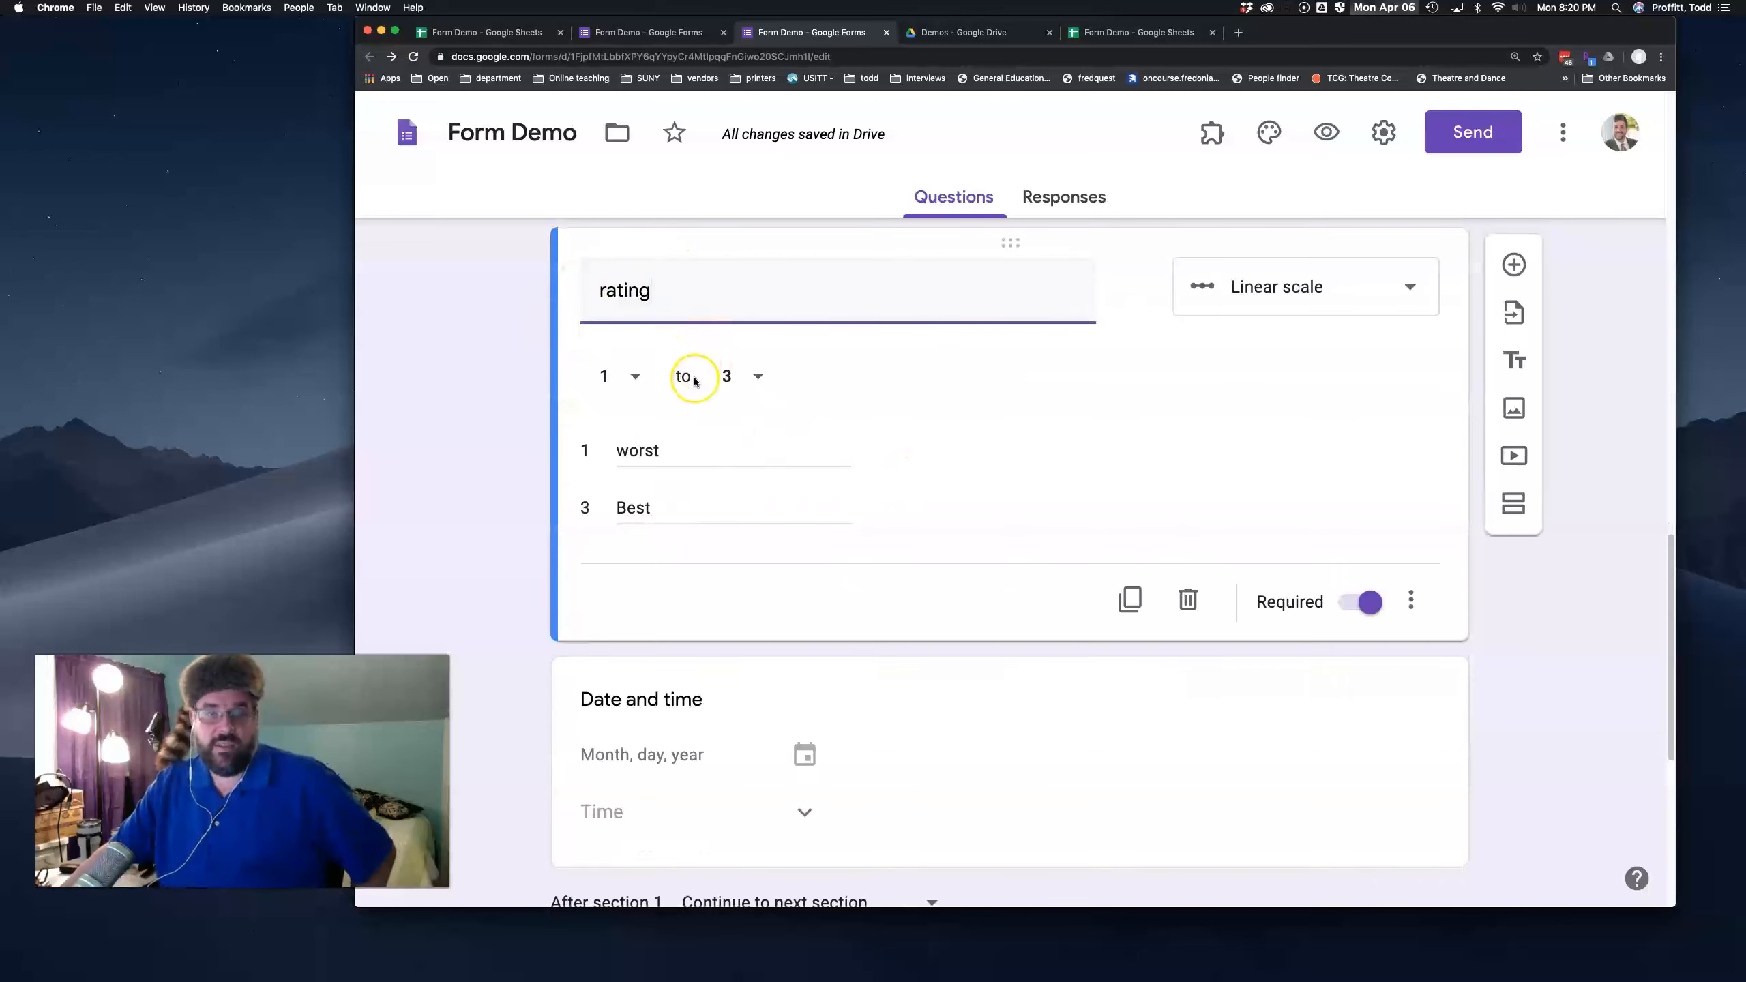
left_click(757, 376)
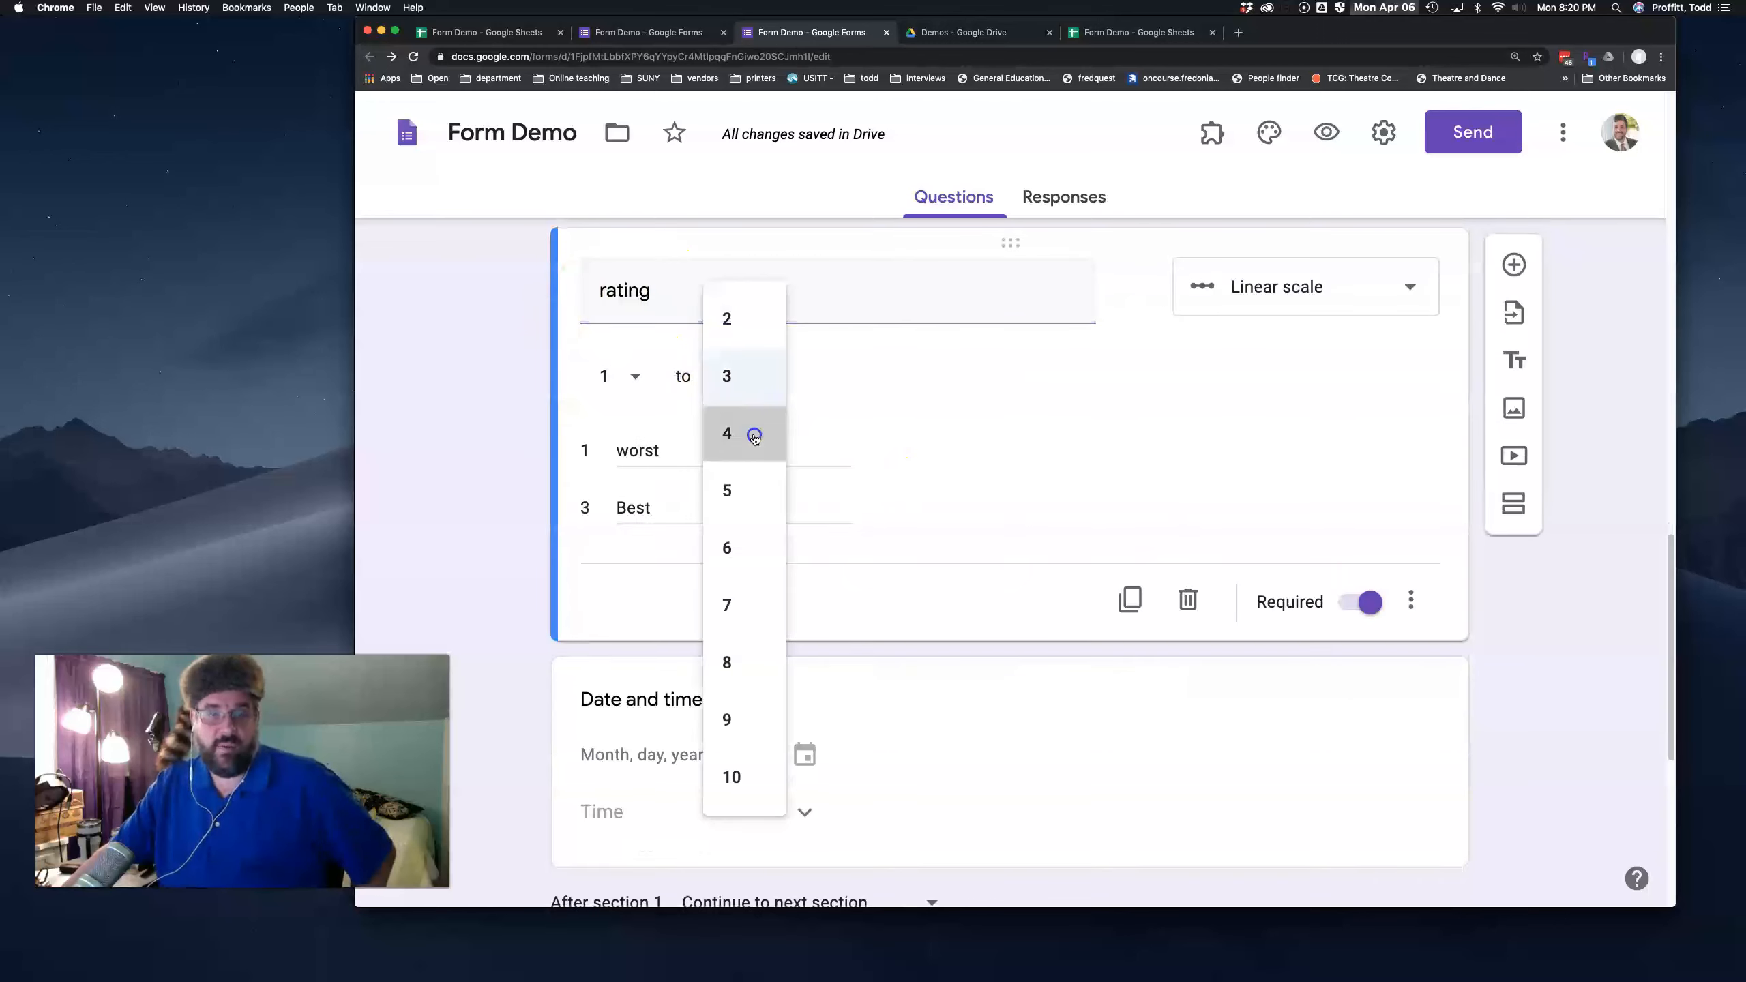
left_click(754, 435)
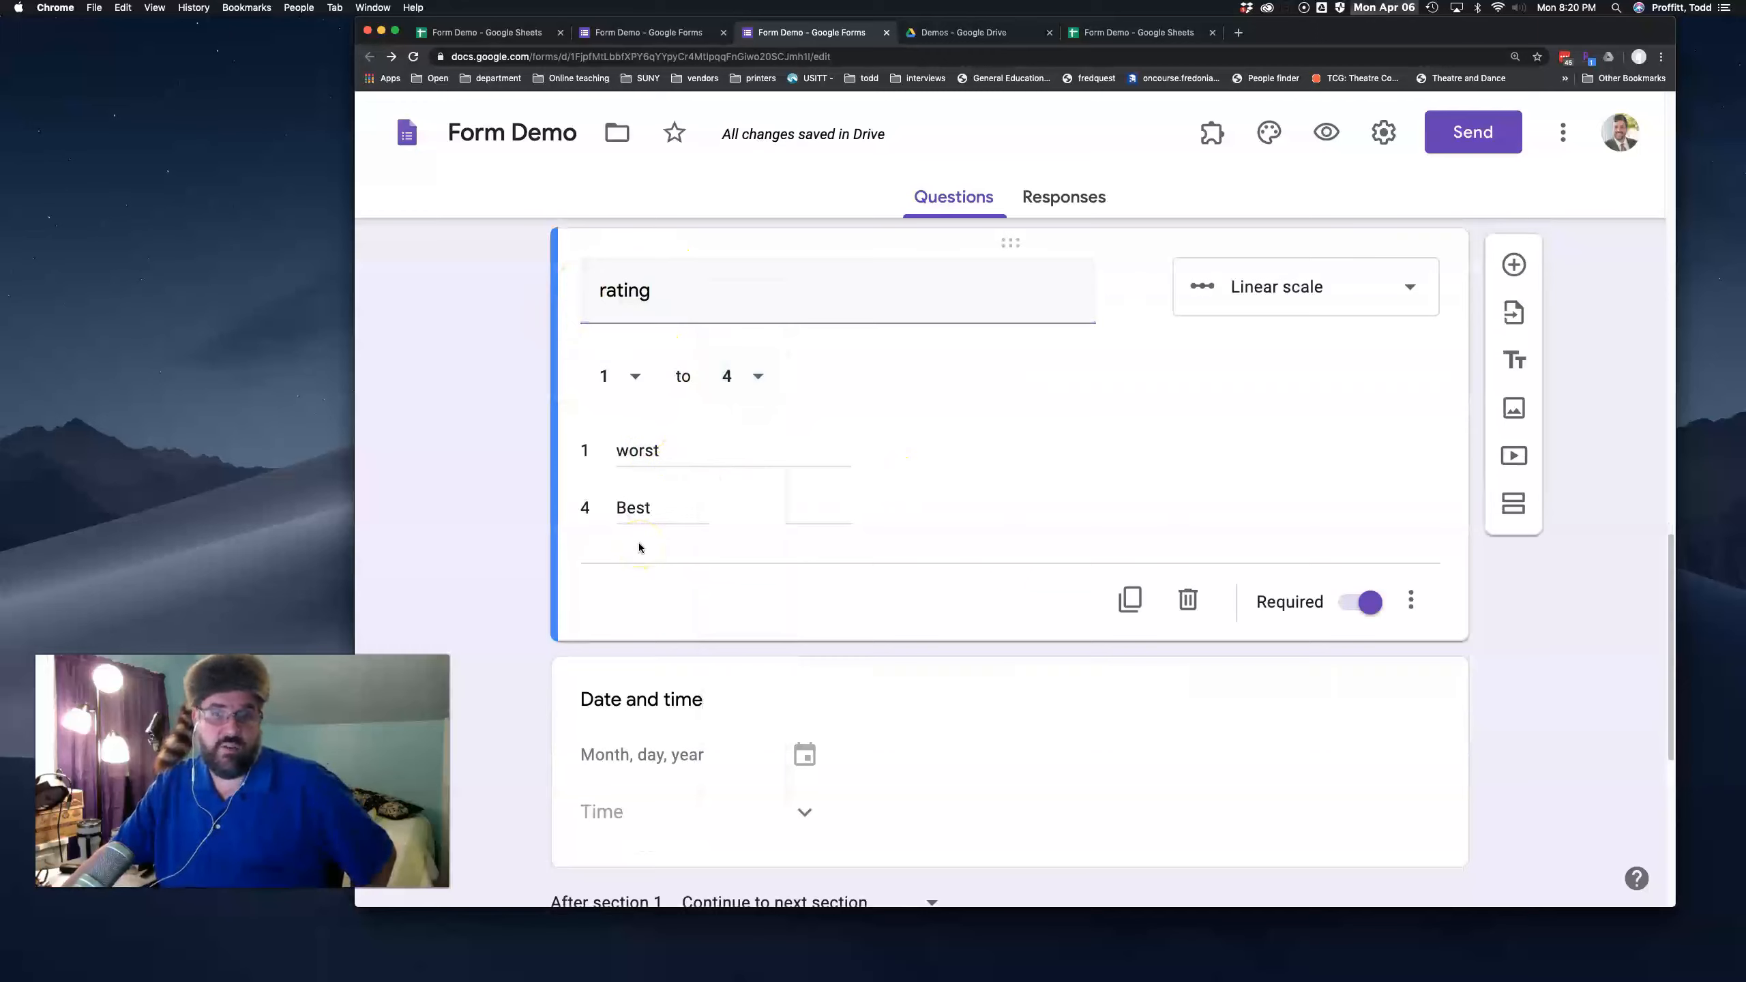
Review the question types available for the rating question.
left_click(1361, 298)
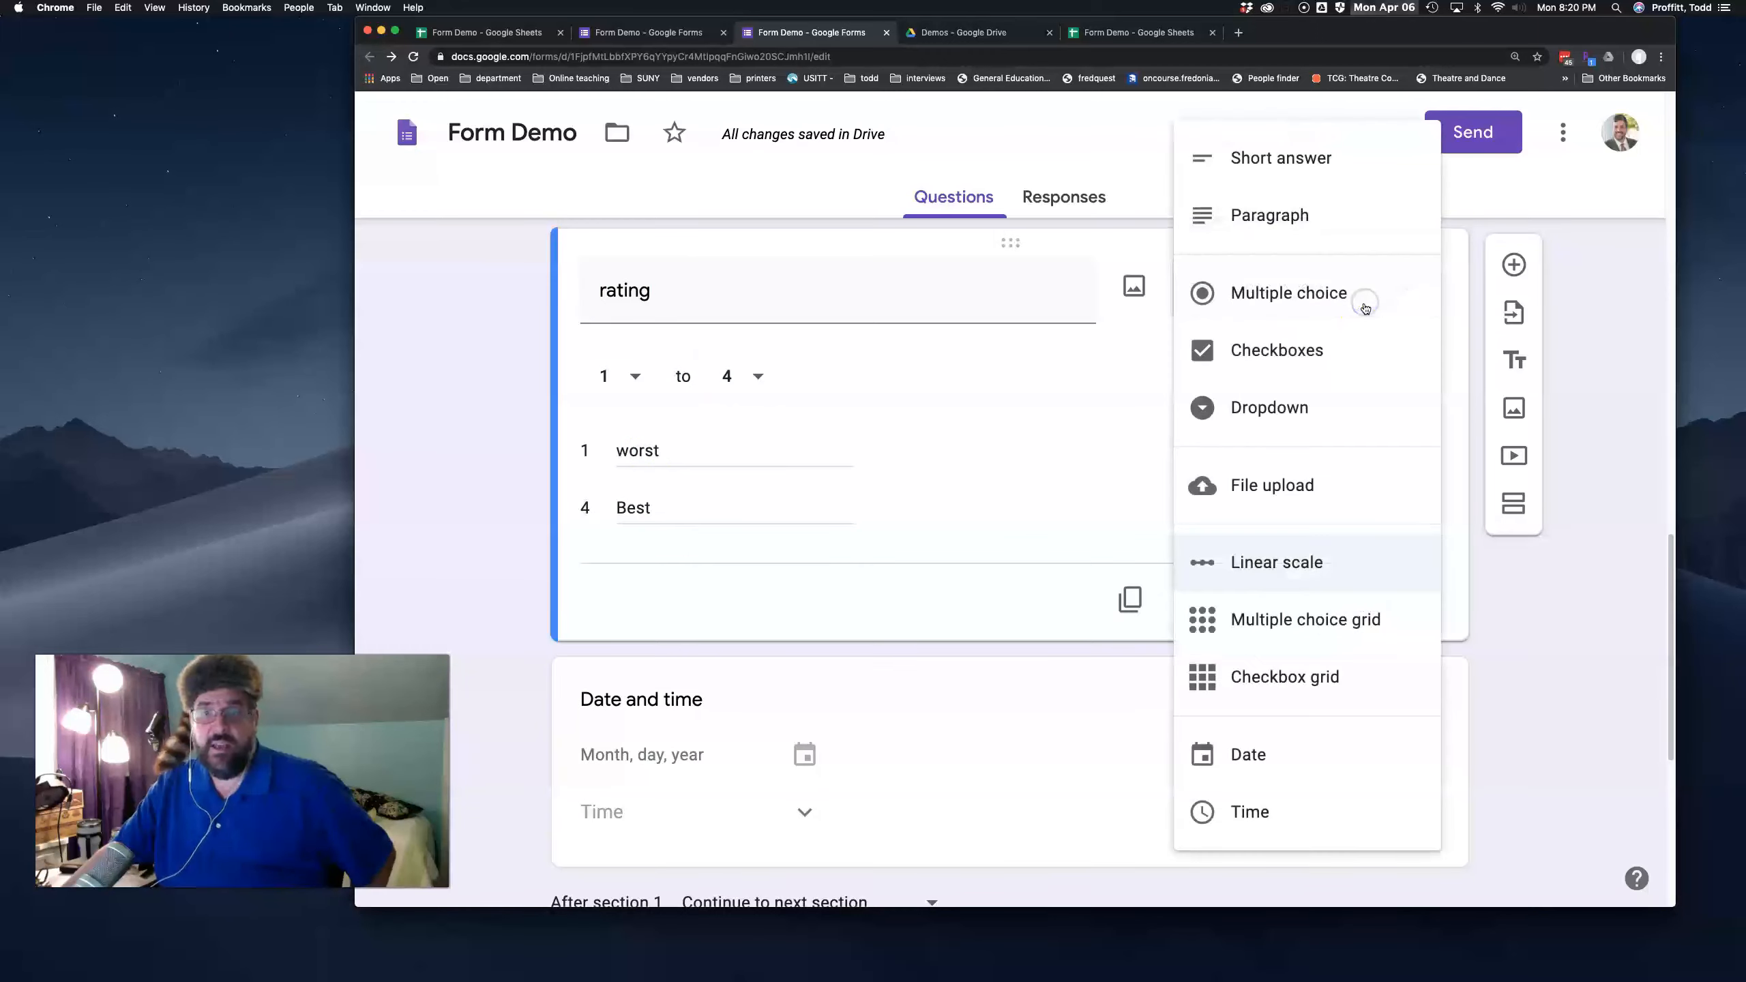
left_click(1006, 472)
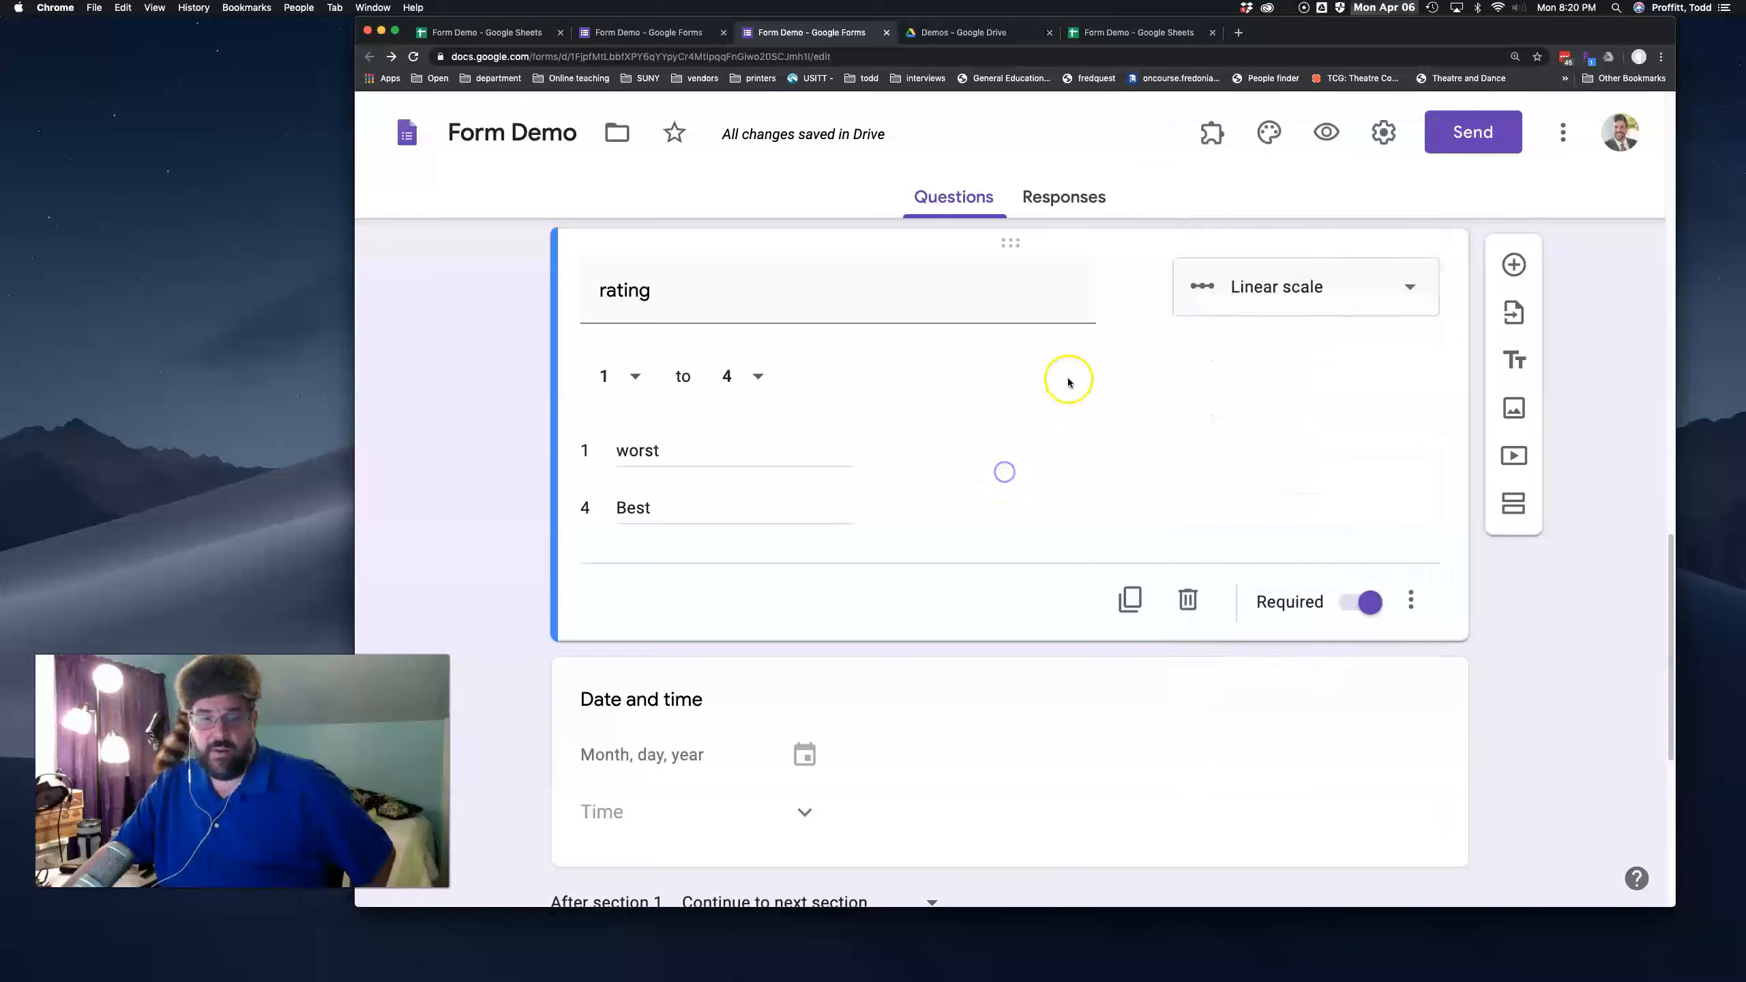
left_click(1414, 284)
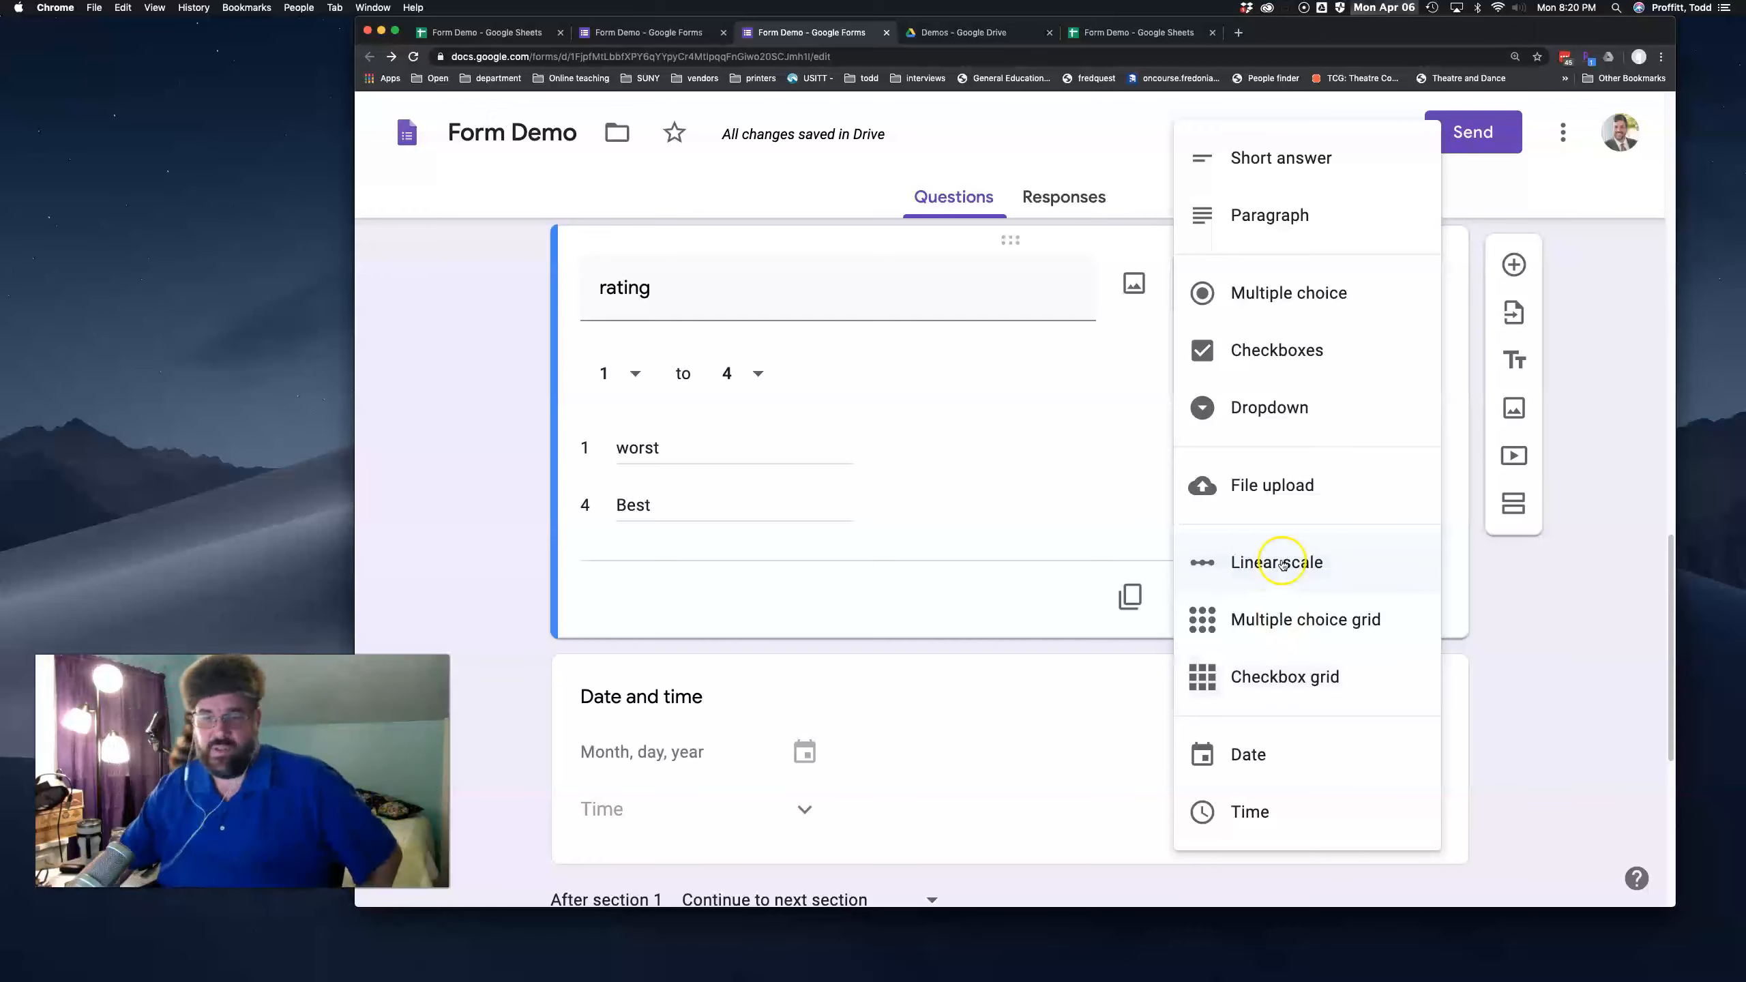
Make the Date and time question required after checking its display options, and move it above the rating question.
left_click(974, 698)
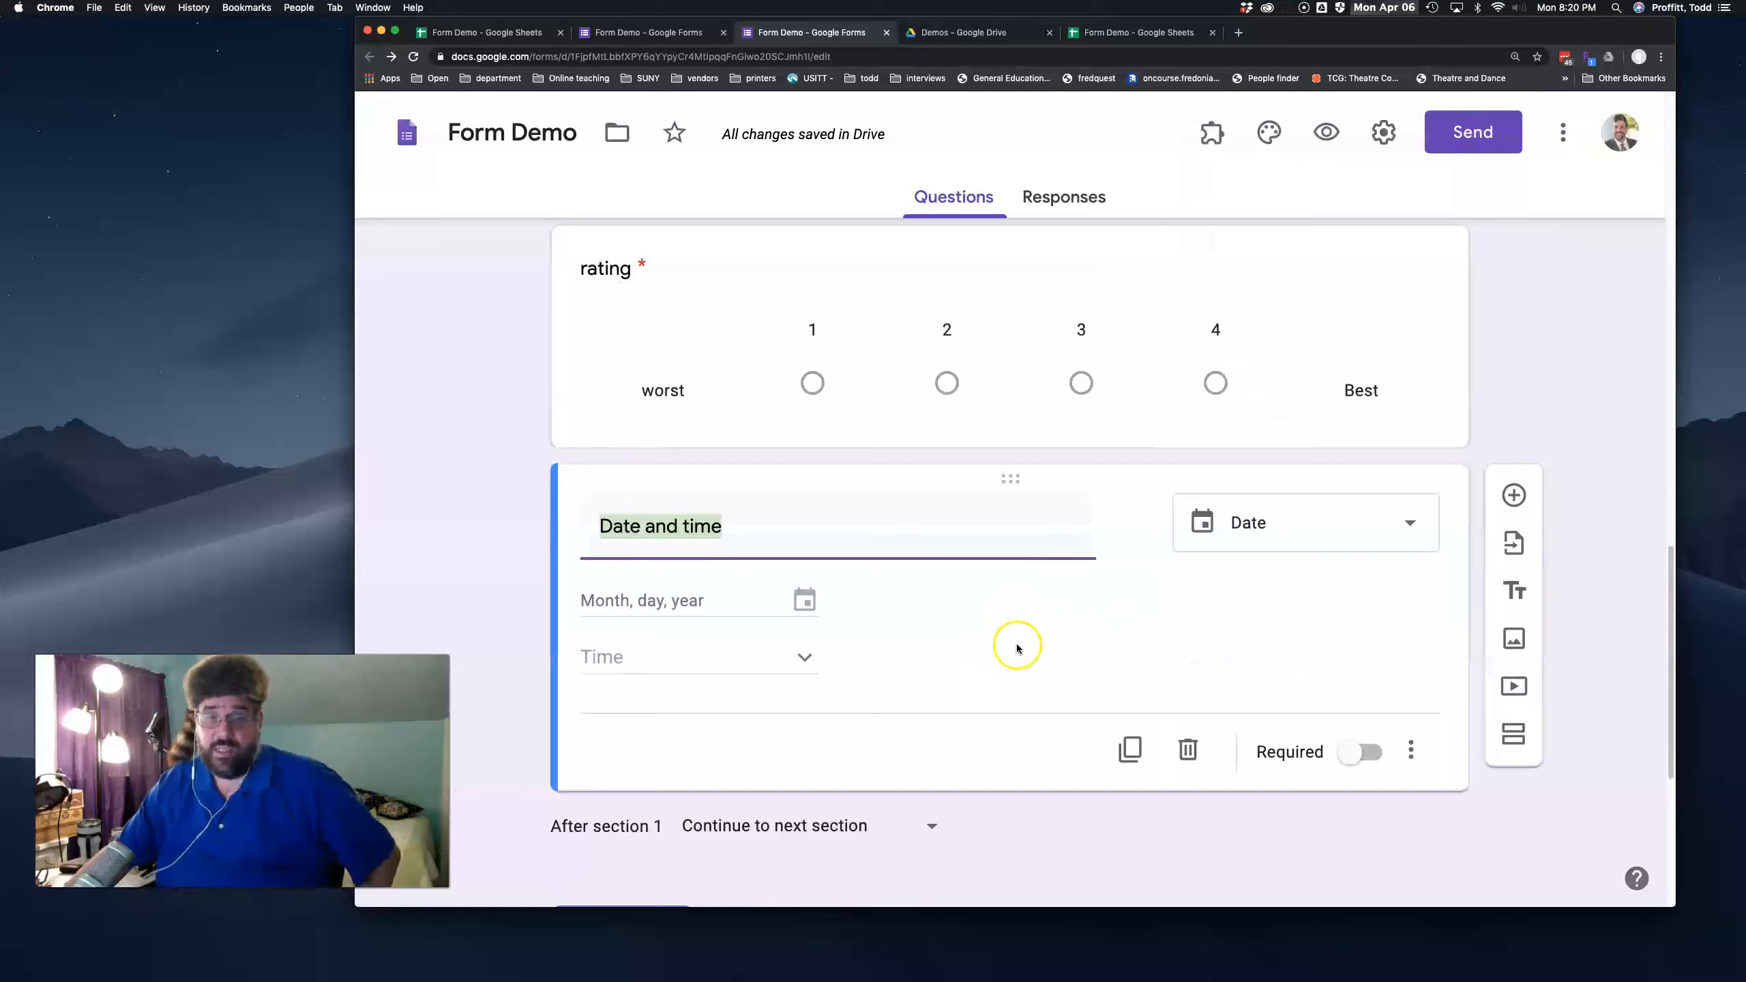
left_click(1409, 751)
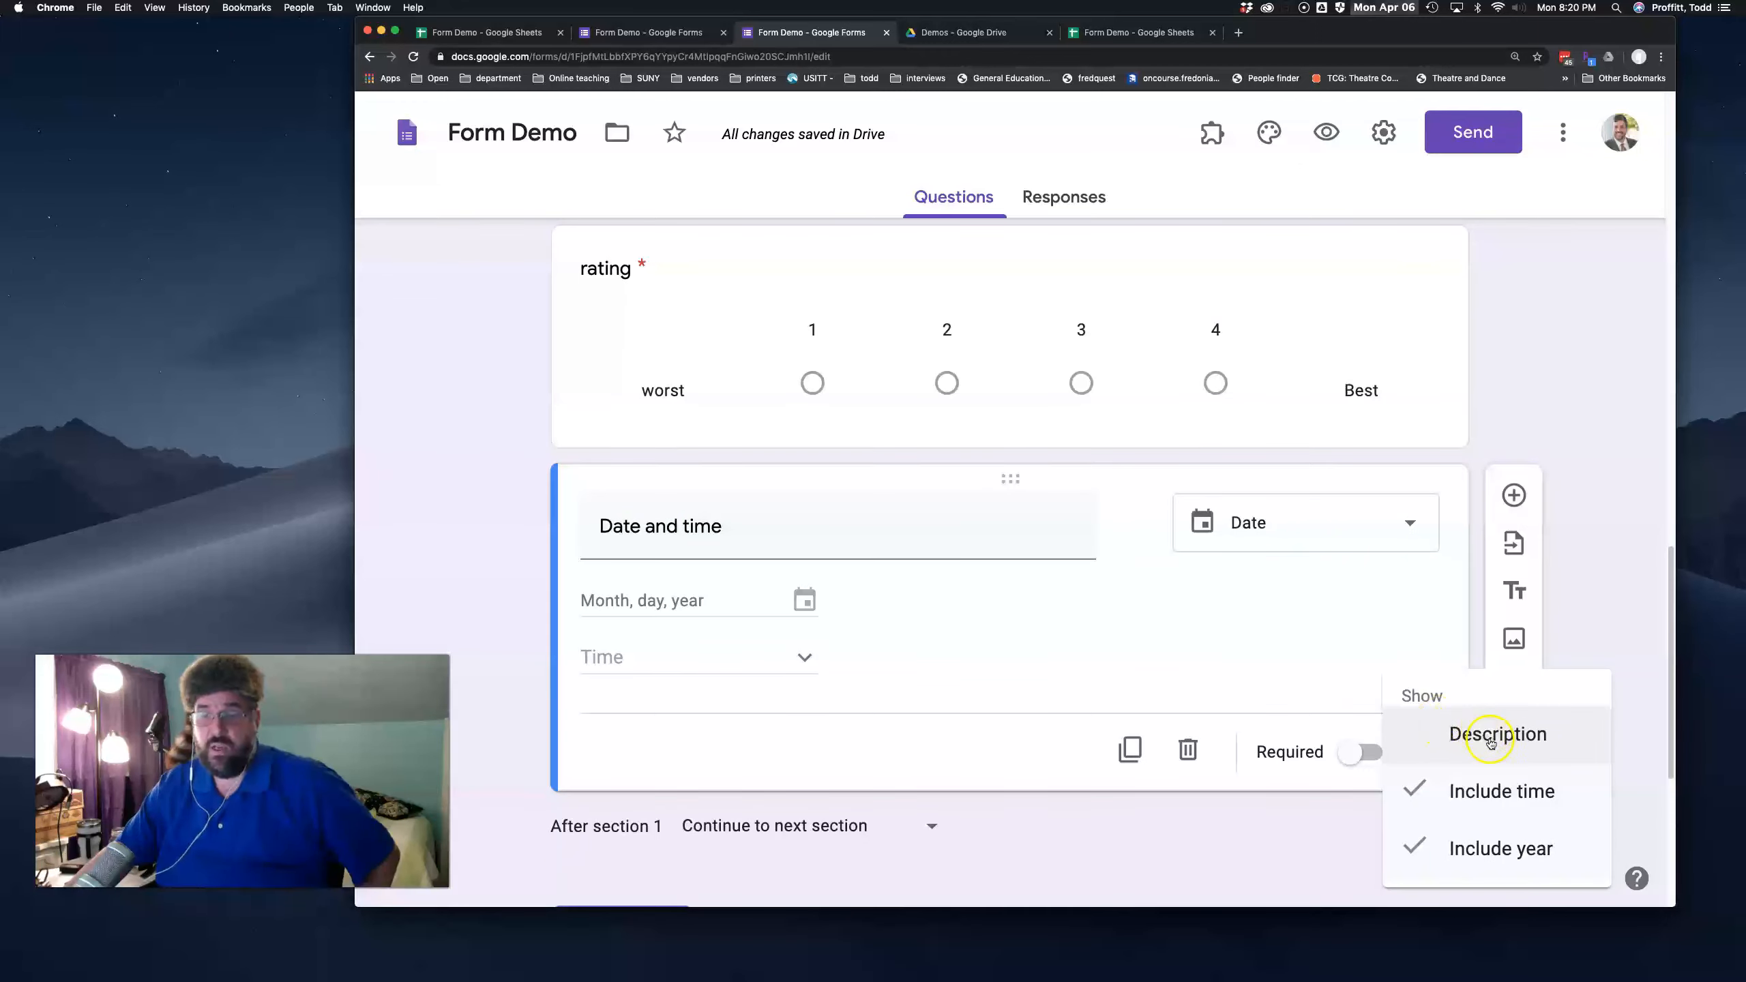
left_click(1483, 805)
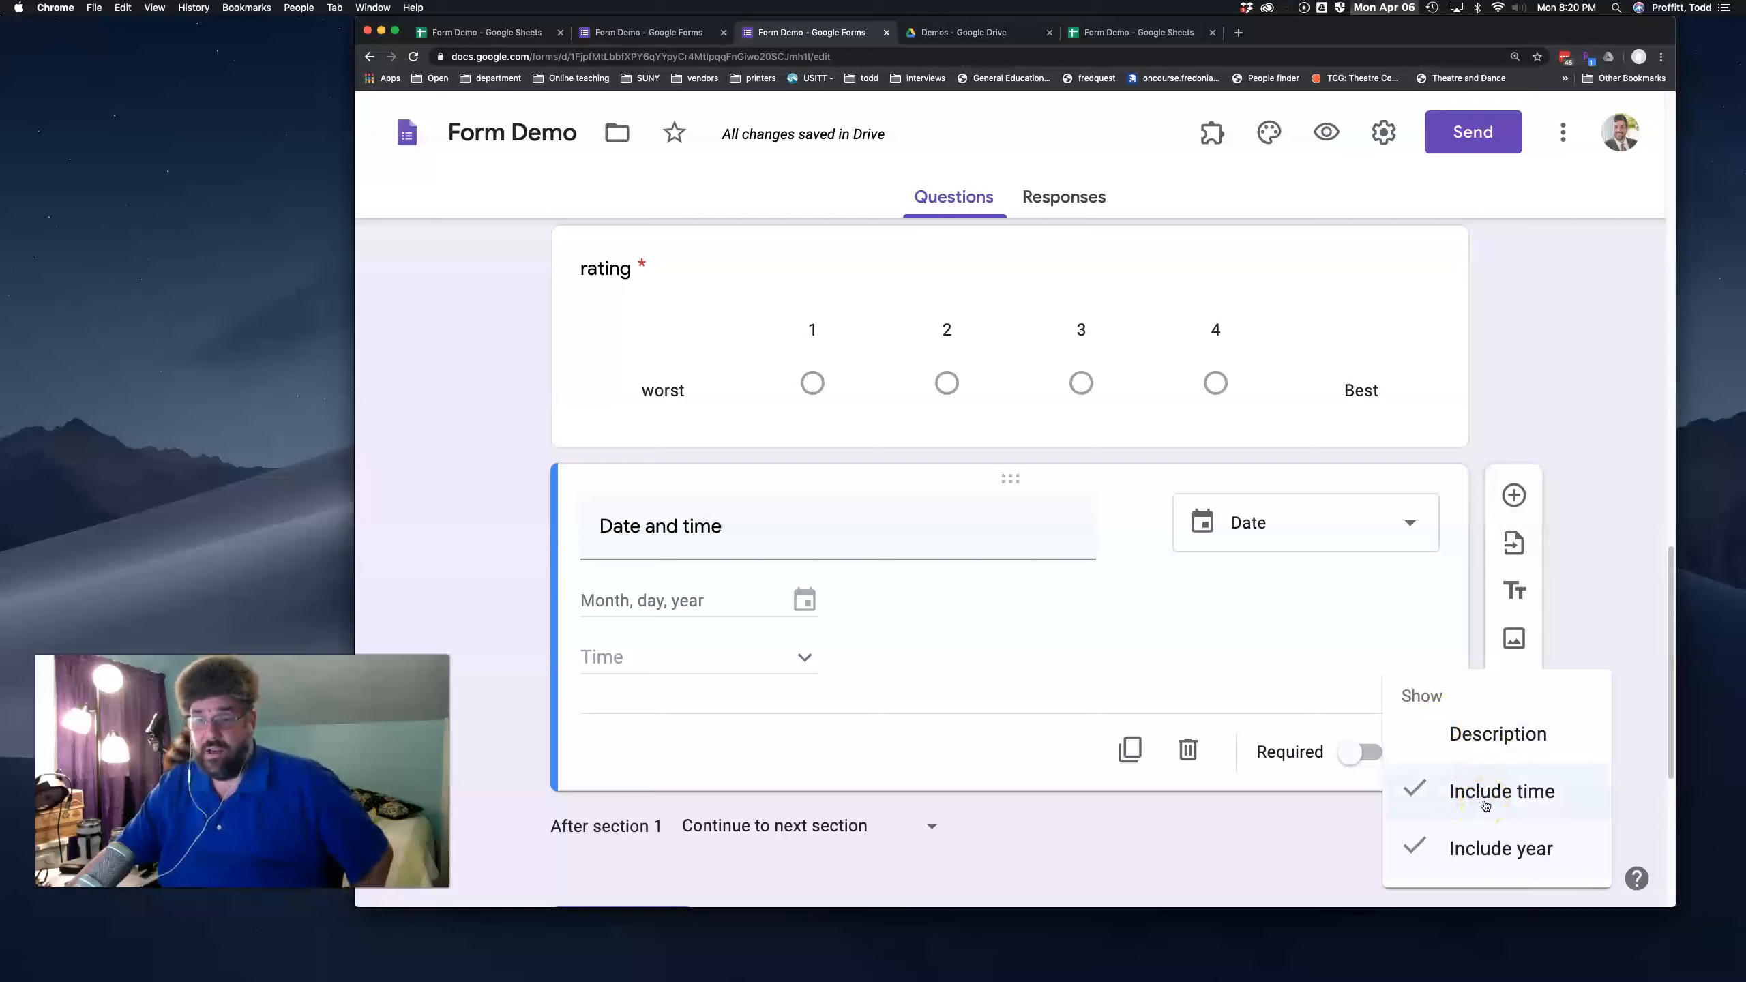
left_click(1315, 663)
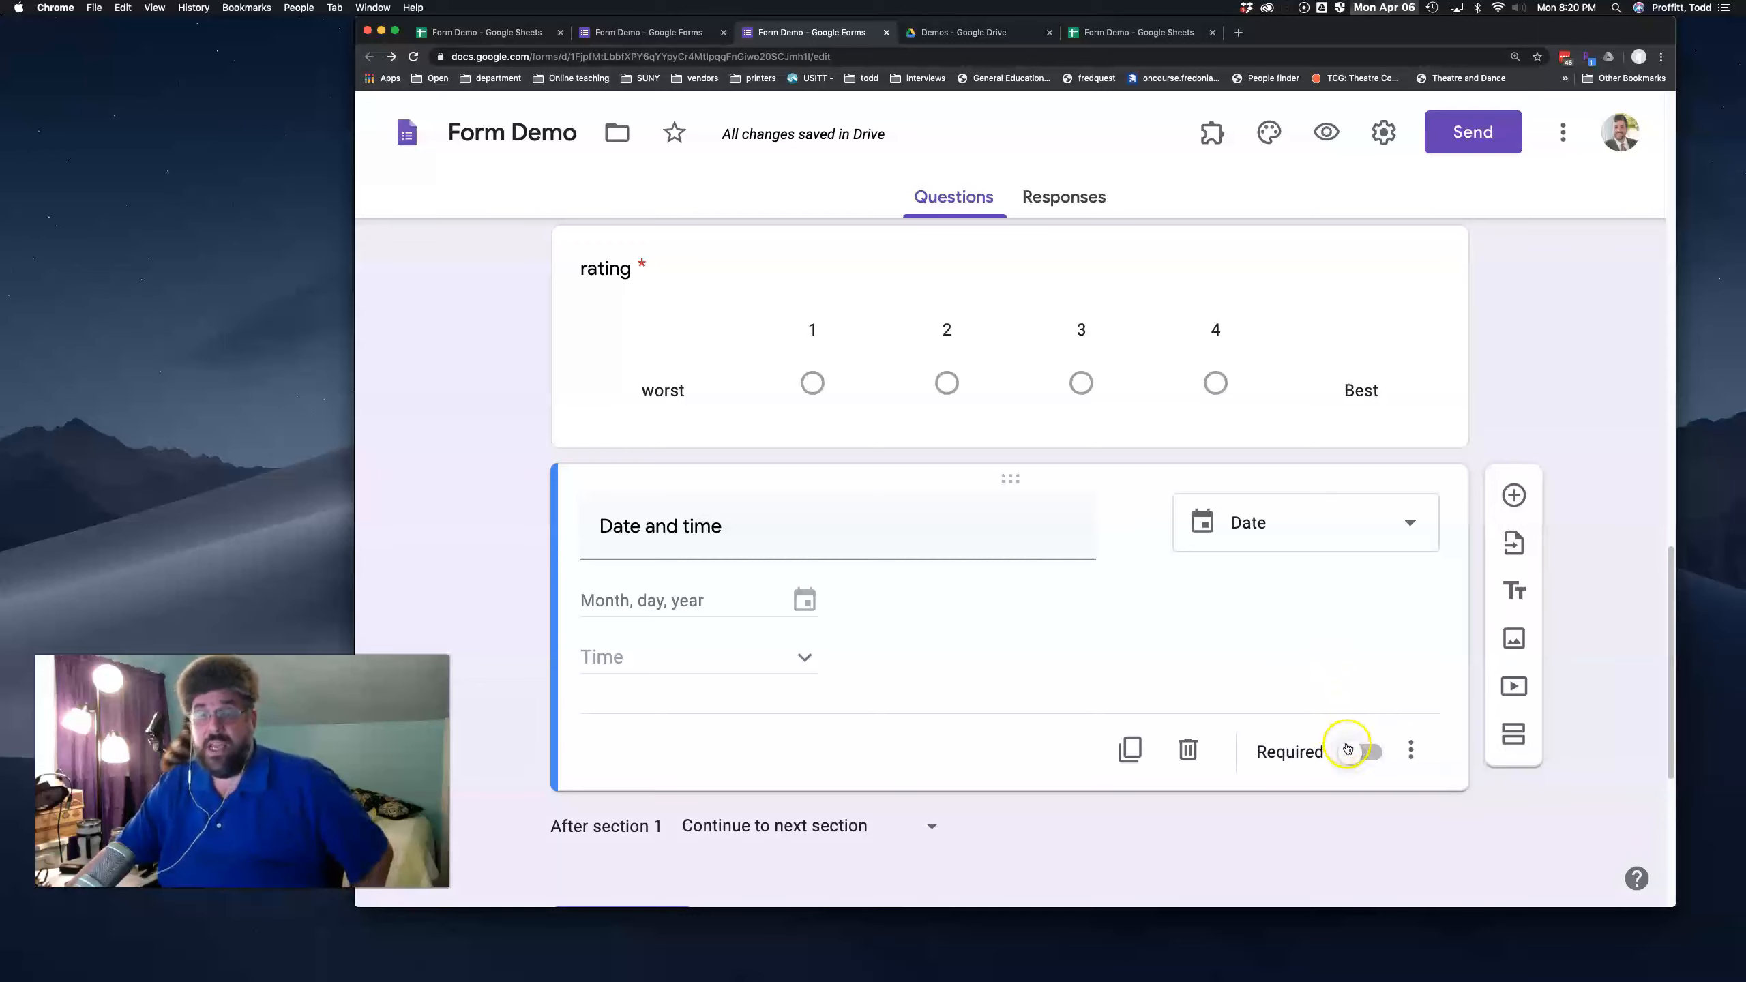
left_click(1351, 757)
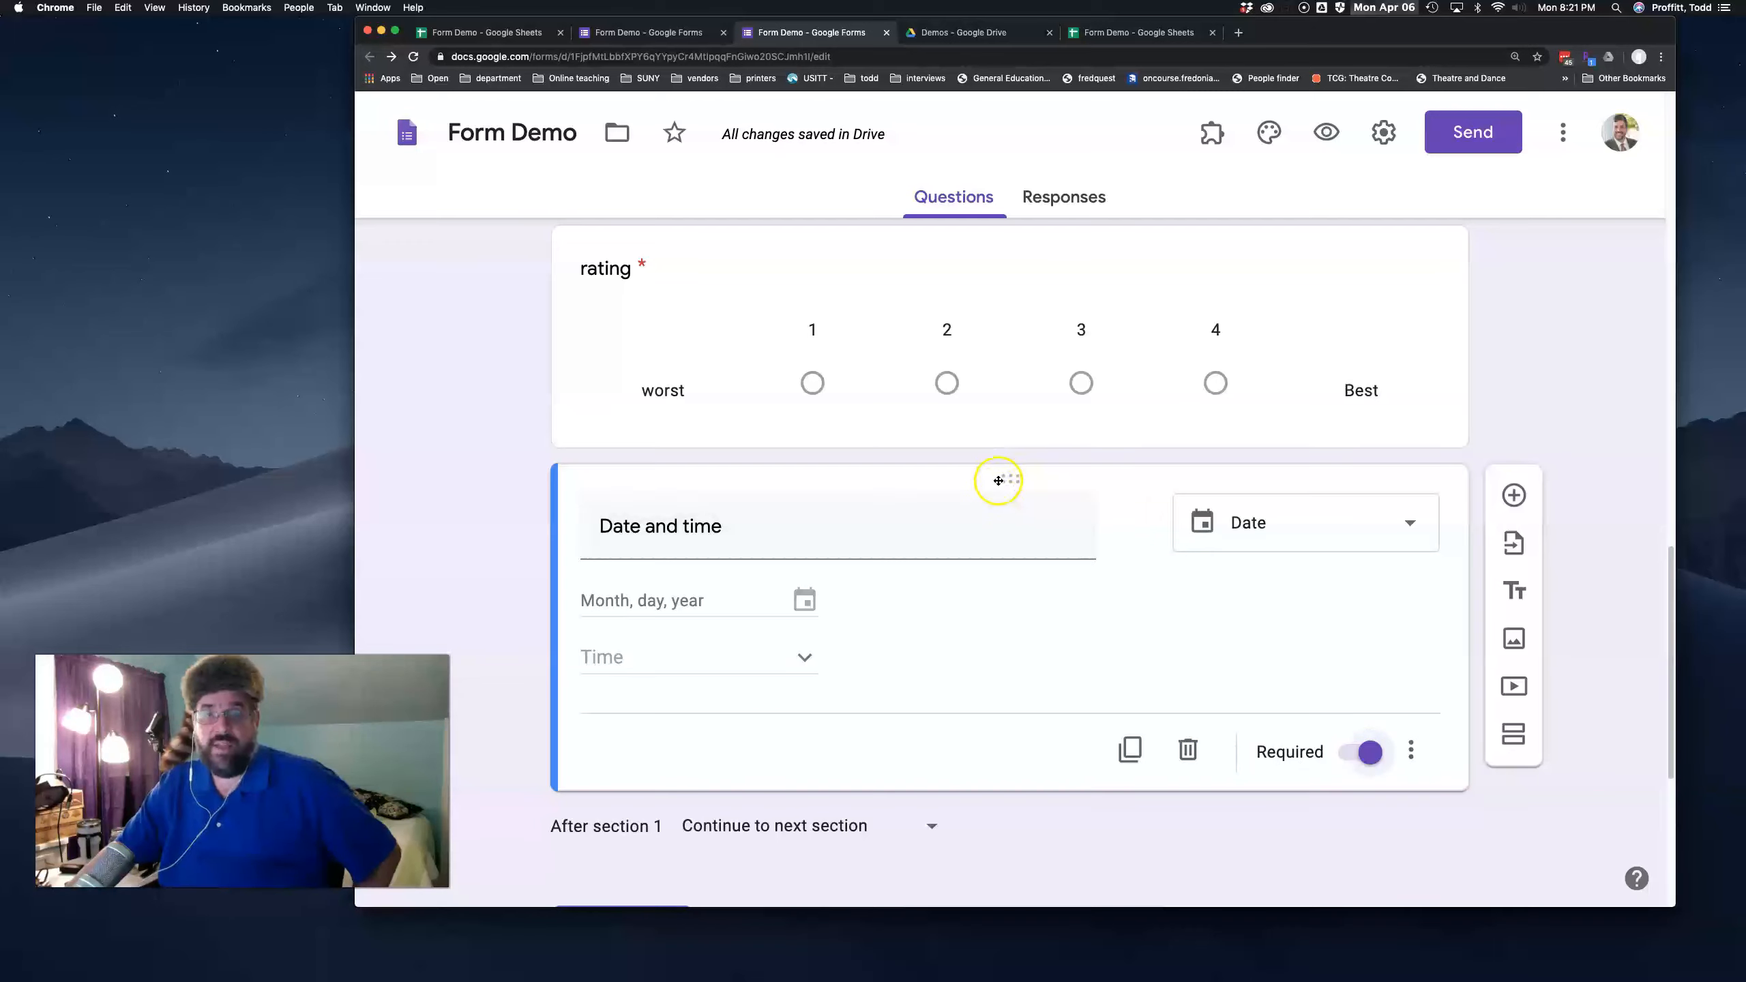
left_click_drag(1006, 476, 1032, 389)
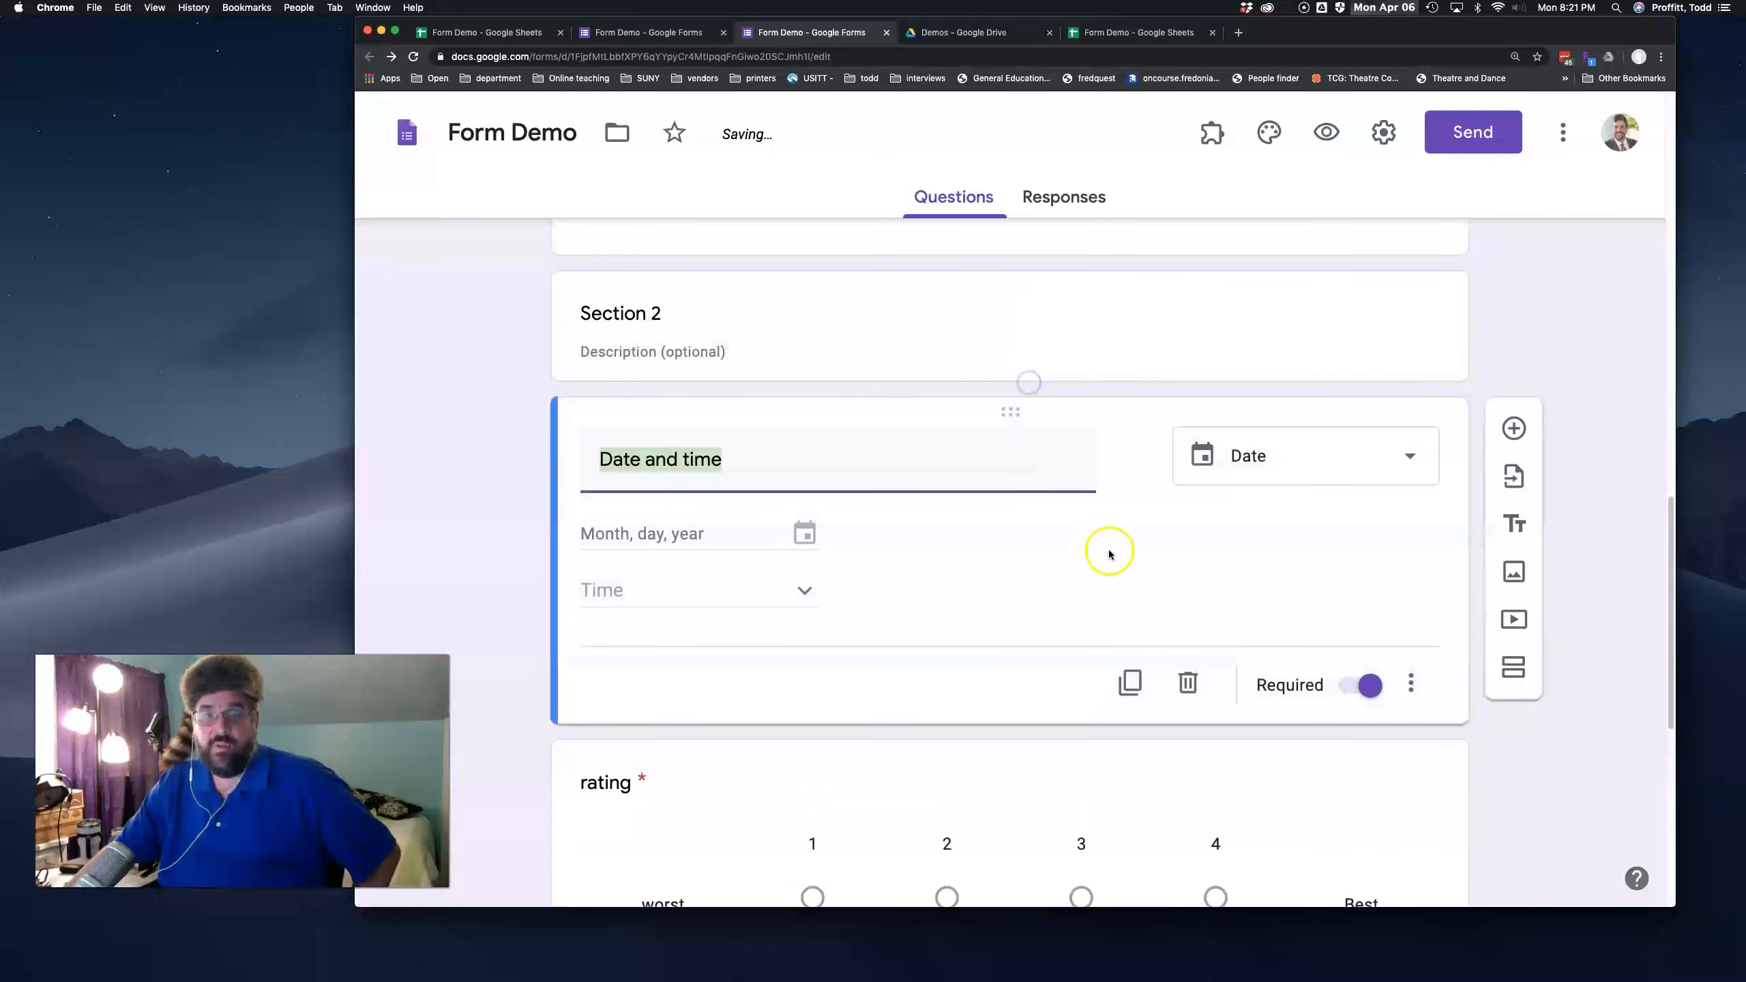
Add a multiple-choice question titled "would you like a job" between the Date and time and rating questions.
scroll(1108, 551, "down", 8)
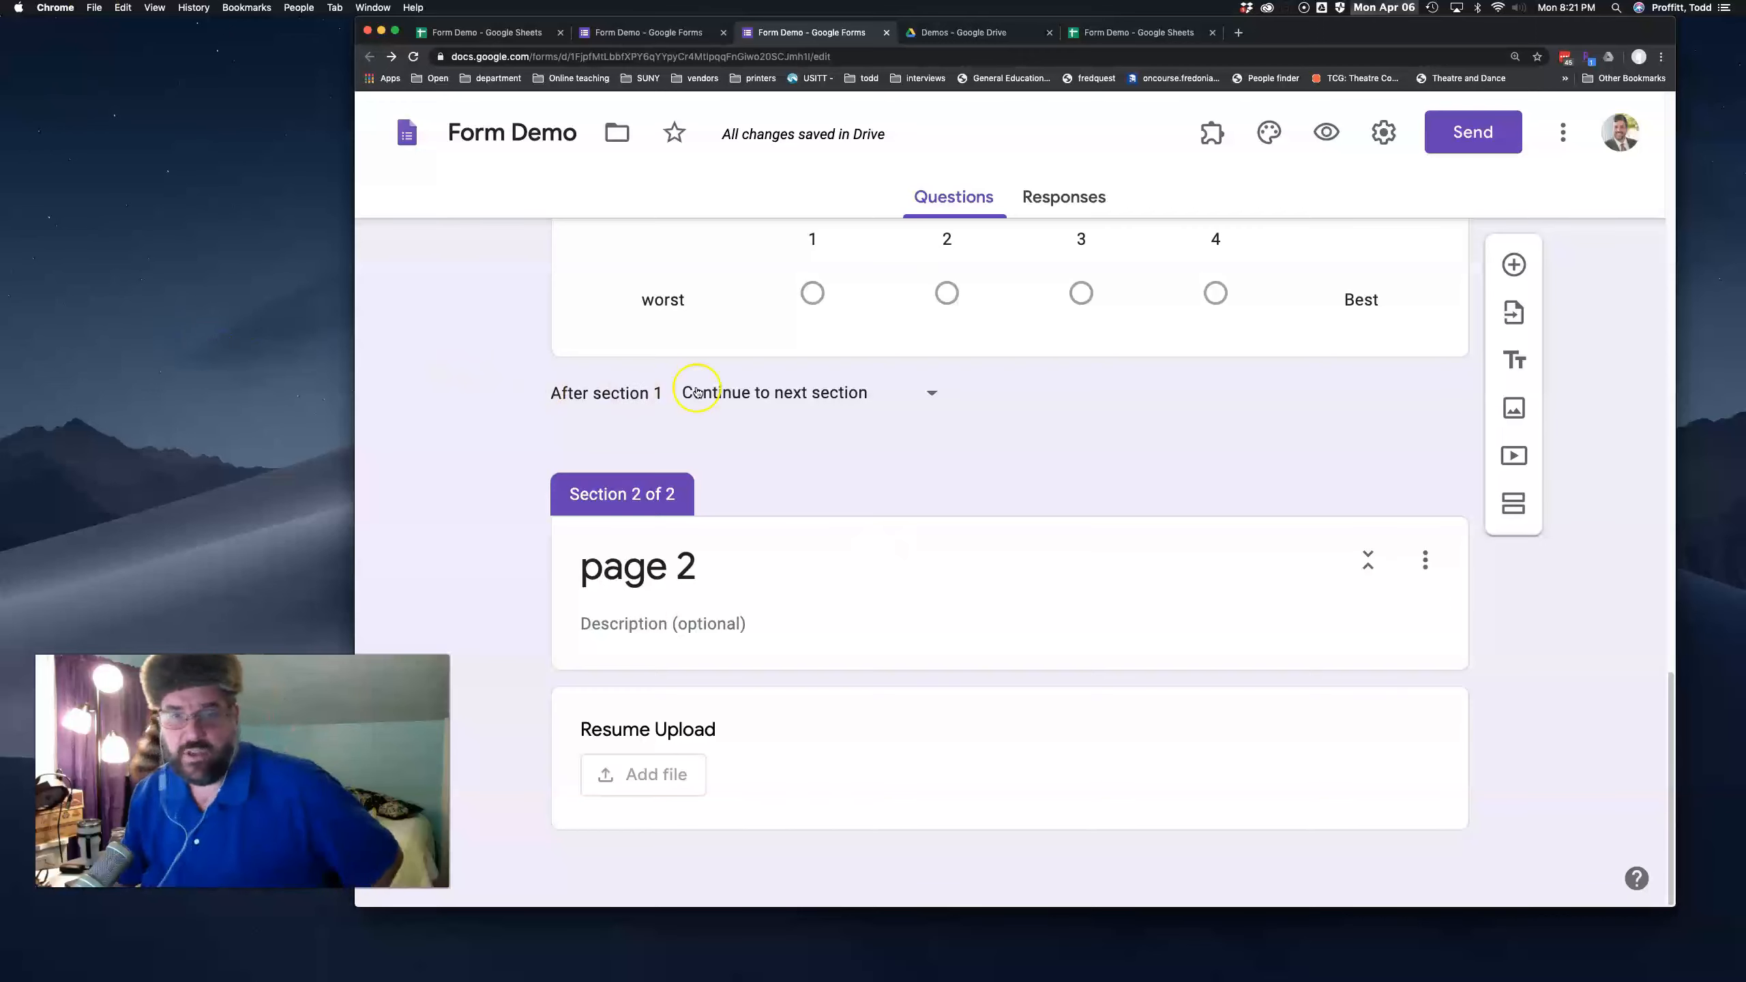
scroll(687, 392, "up", 2)
left_click(1513, 267)
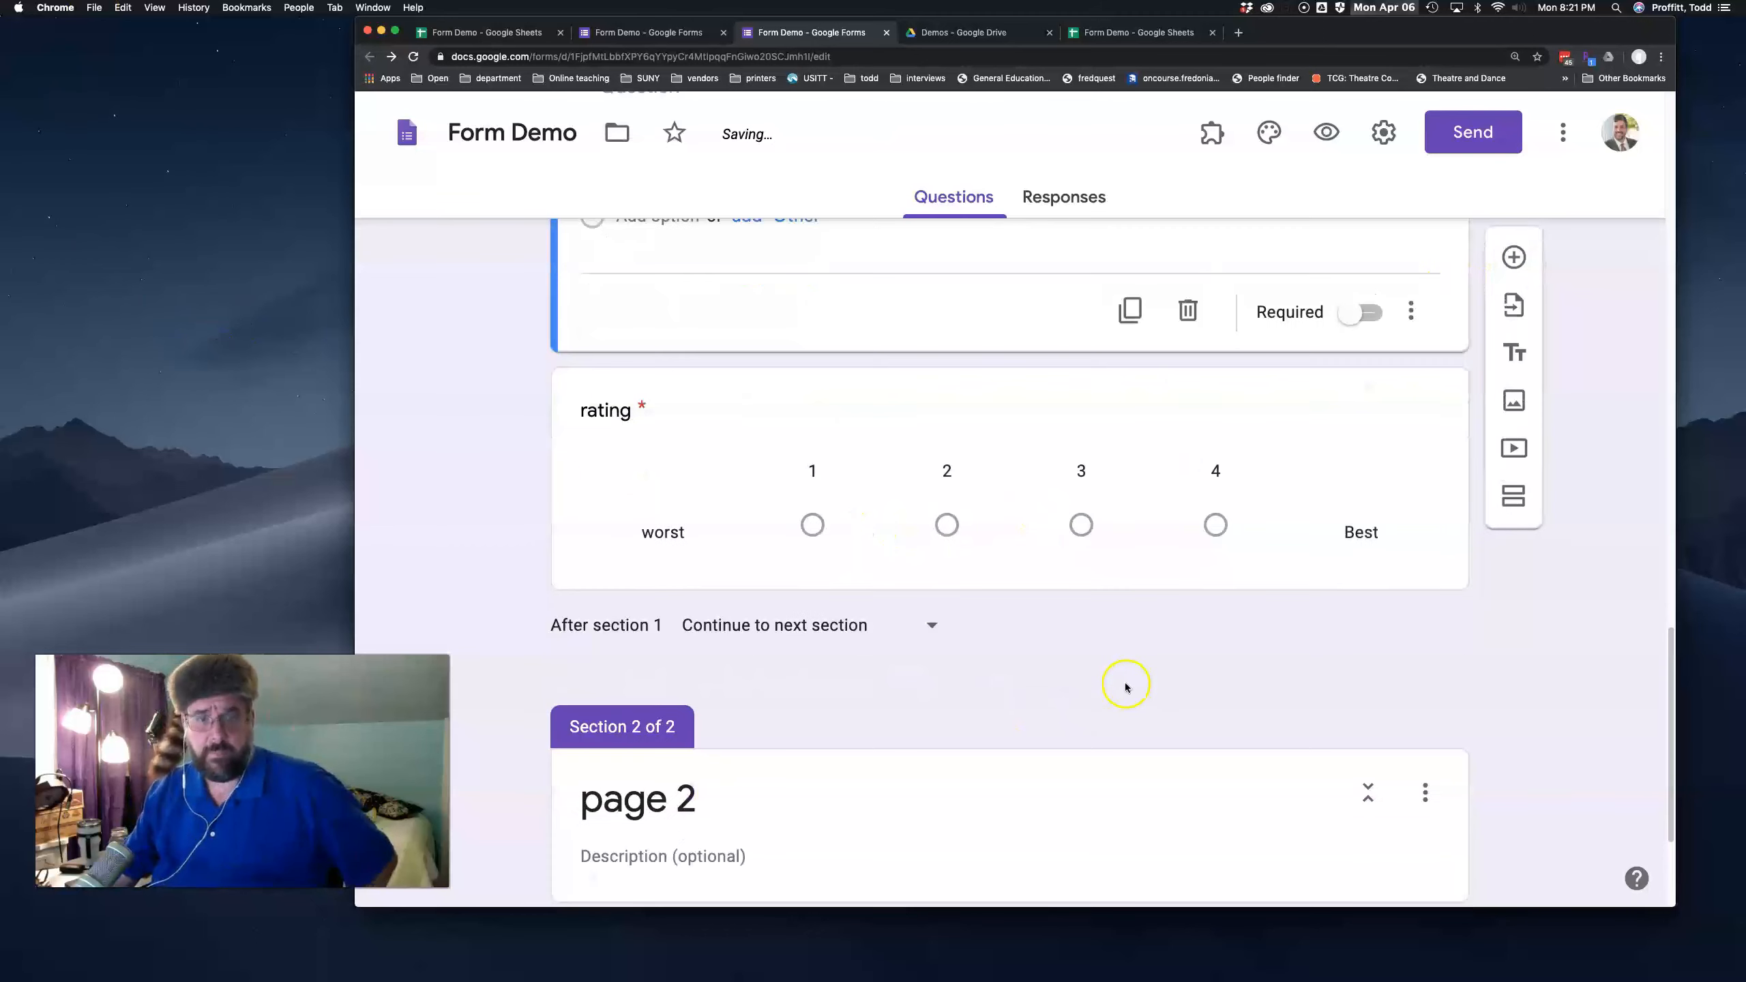
scroll(1093, 663, "up", 3)
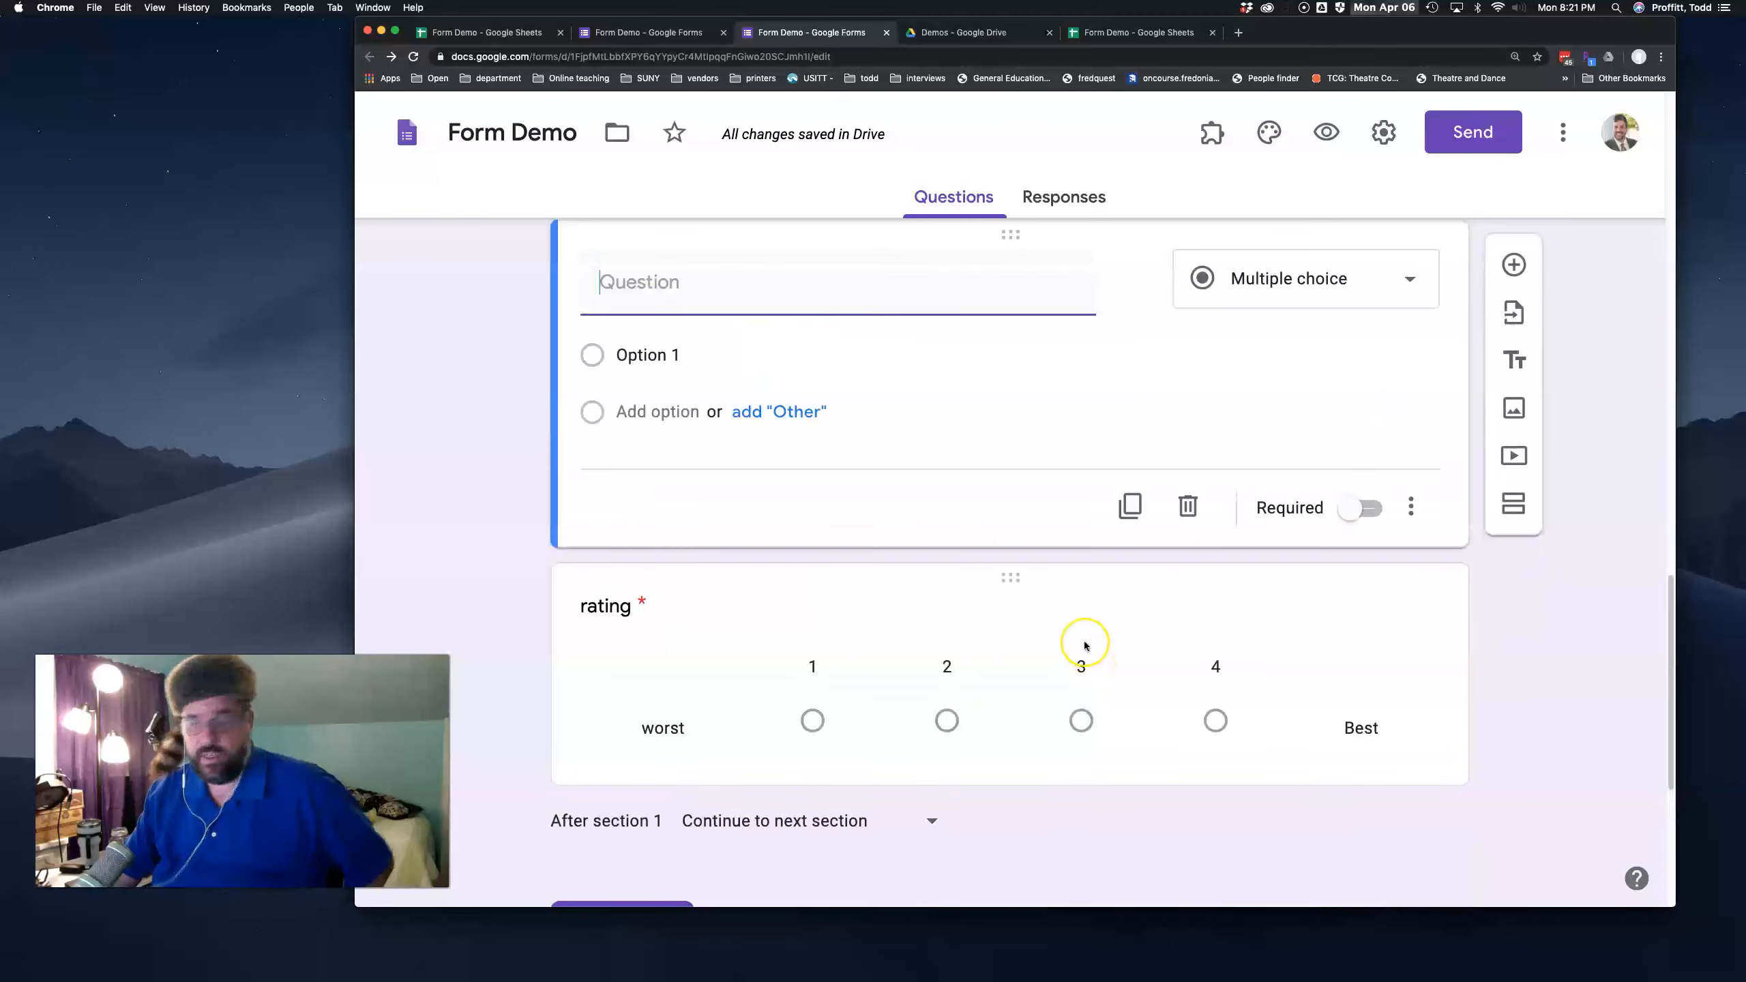
type("would")
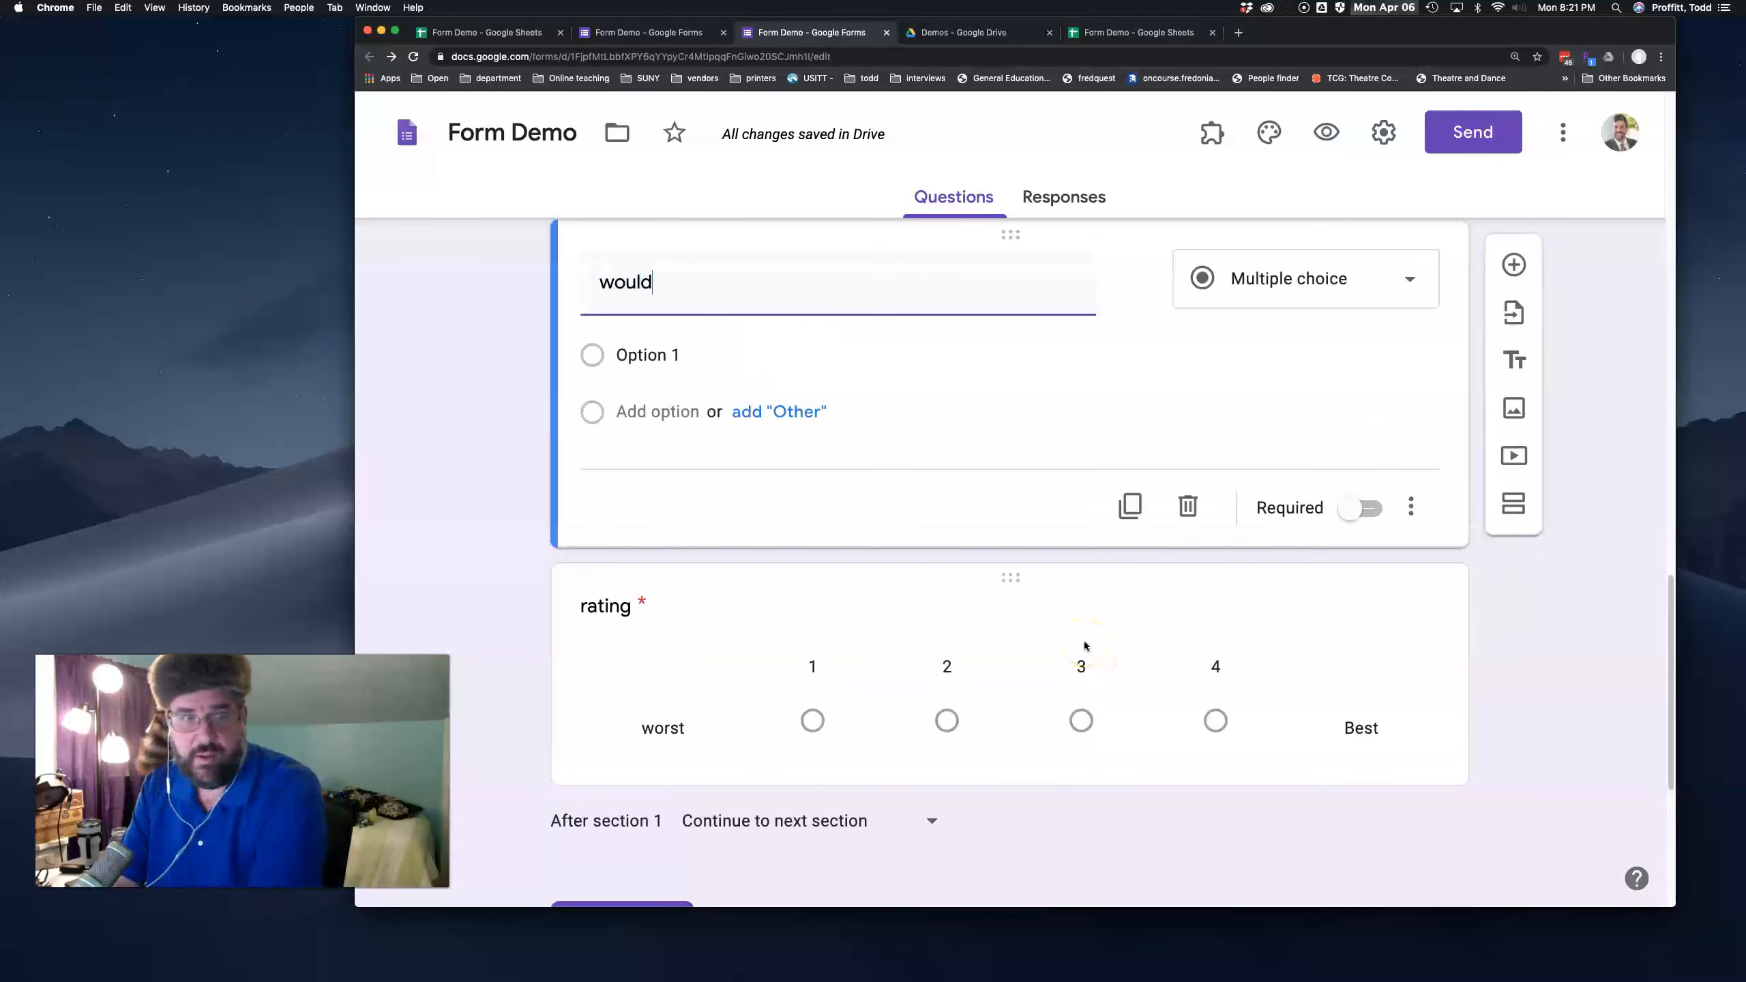
type(" you liek a")
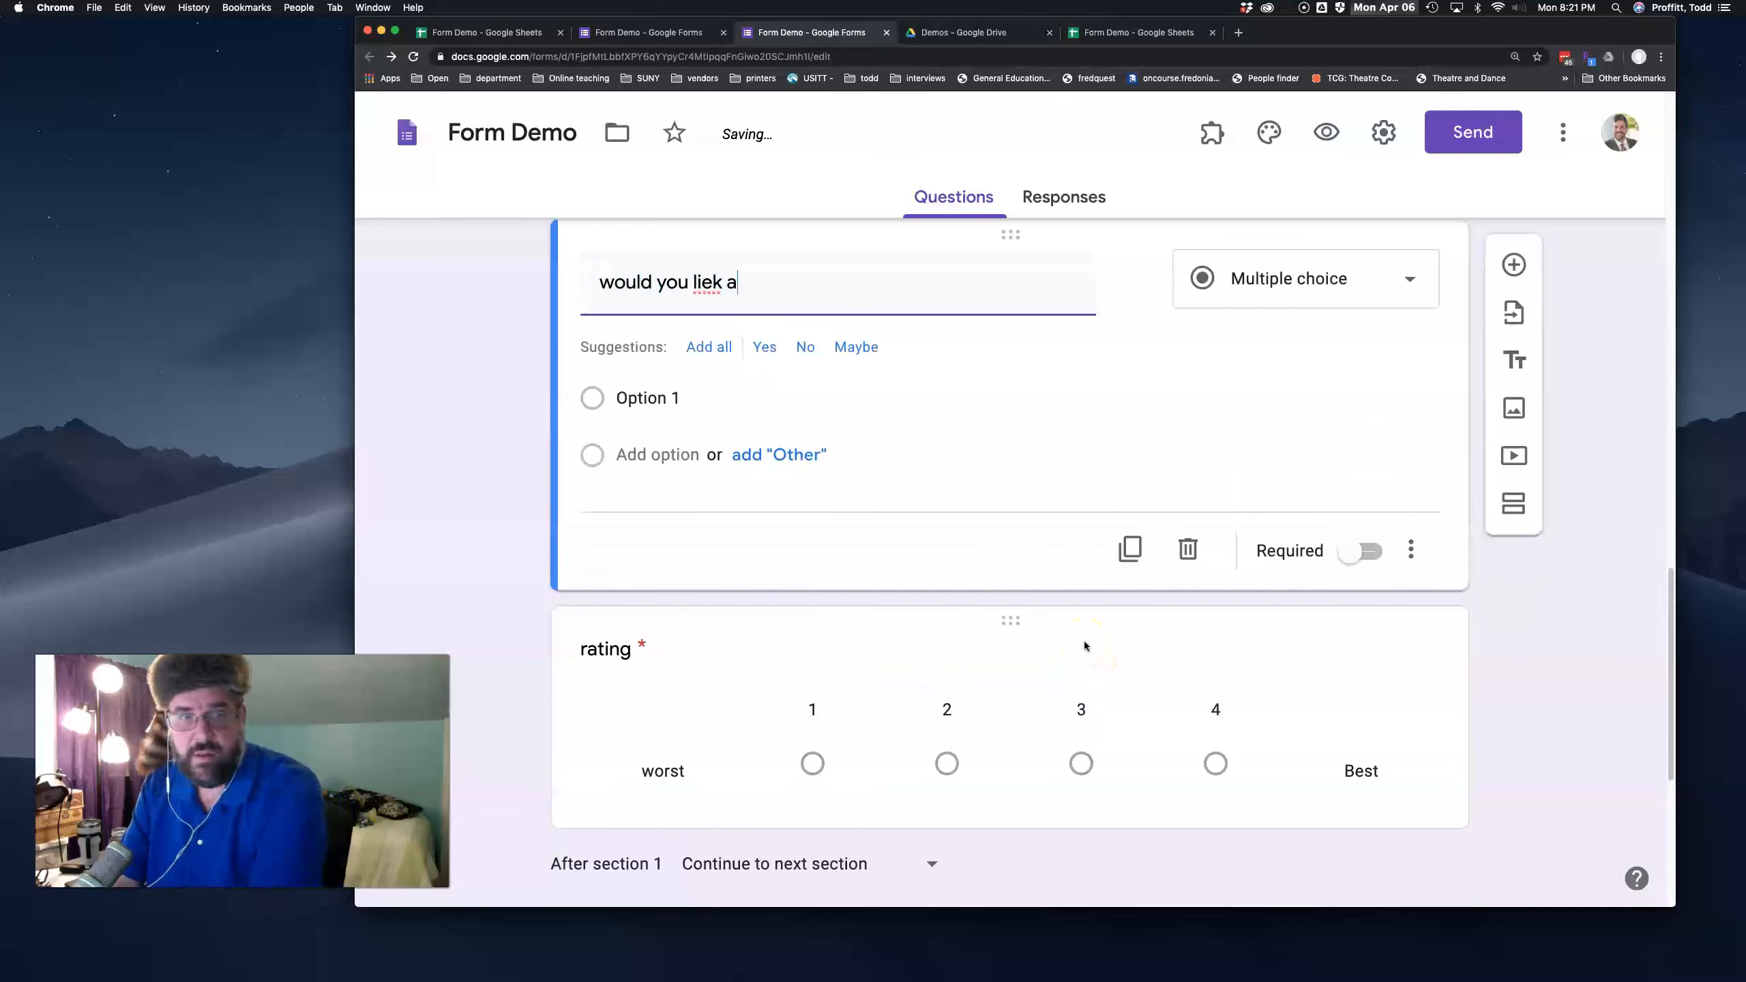
key("BackSpace")
key("BackSpace")
key("BackSpace")
key("BackSpace")
type("ke a job")
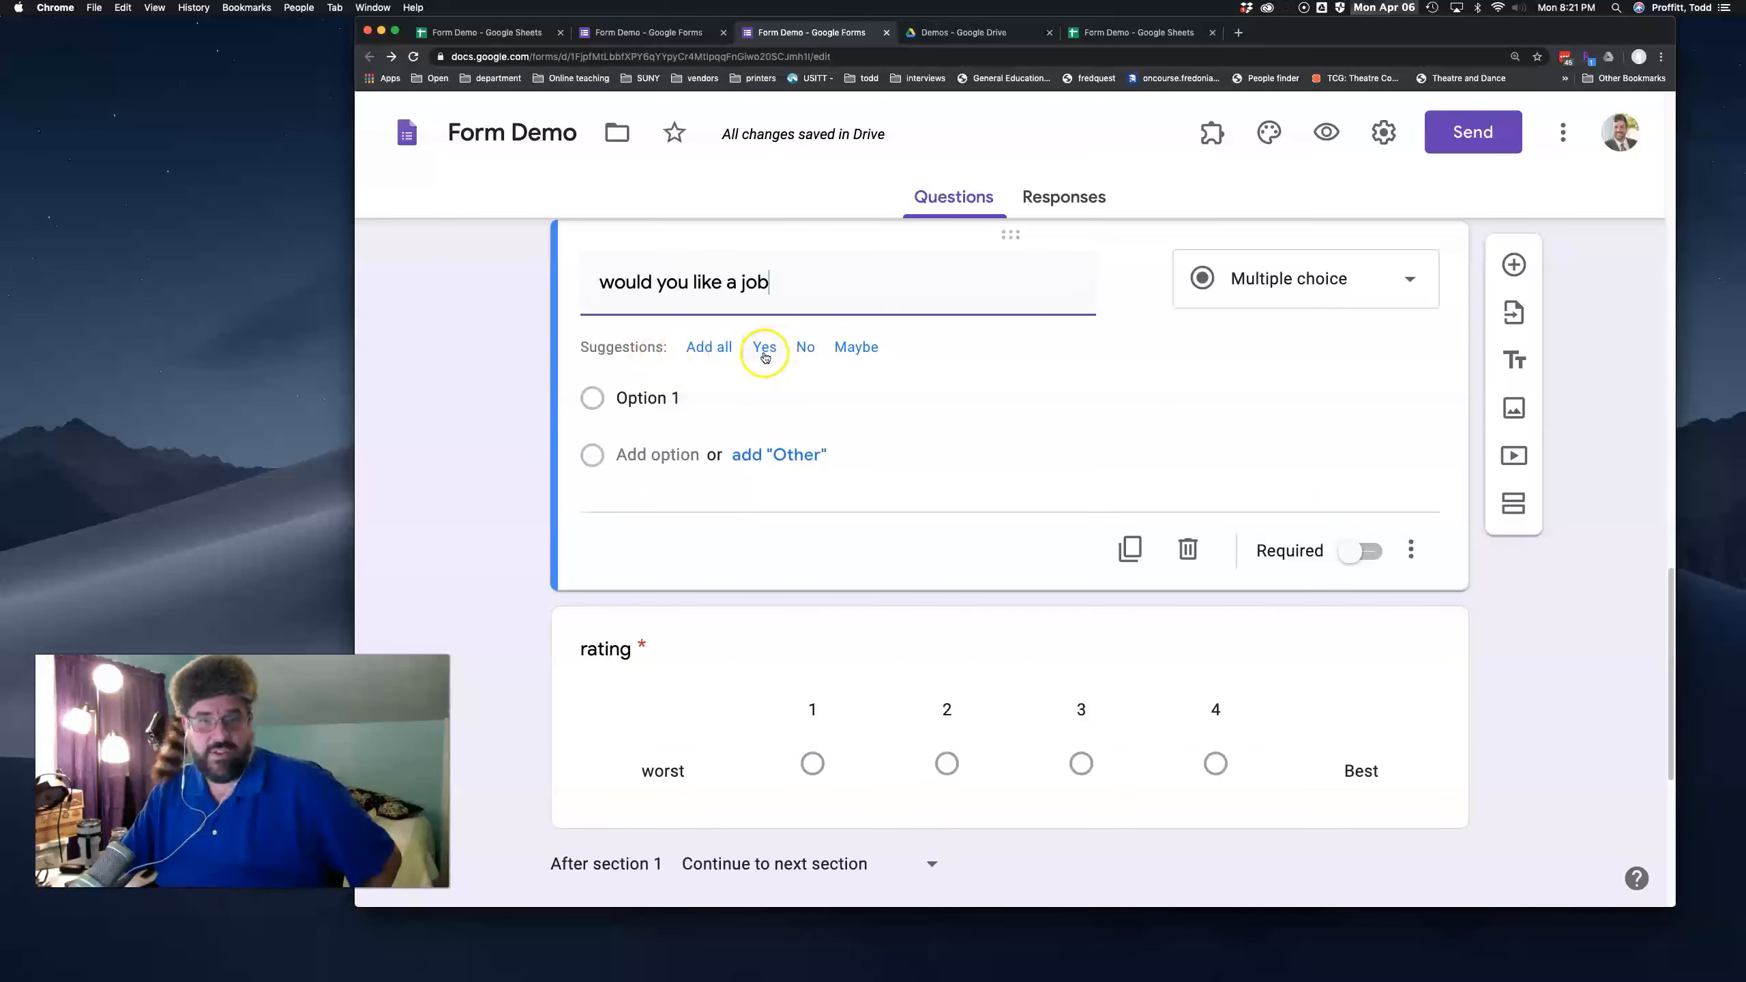
Give the job question the suggested answers Yes and No without Maybe, and move it below the rating question.
left_click(727, 349)
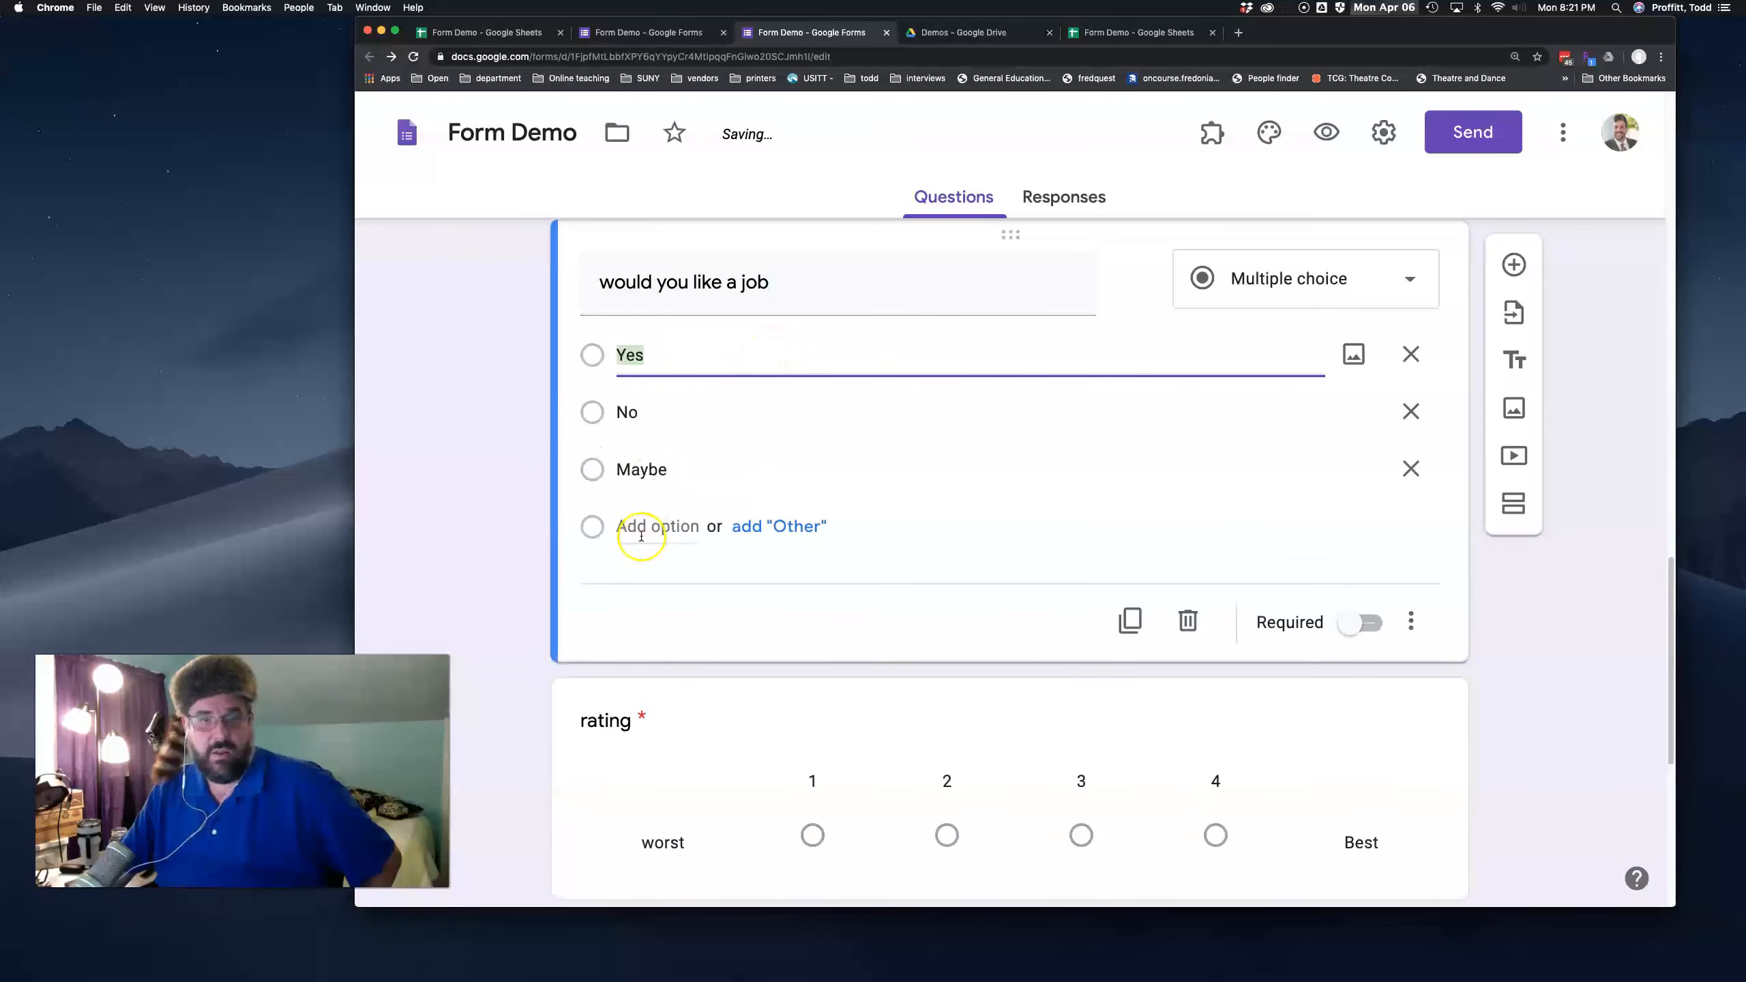
left_click(1411, 469)
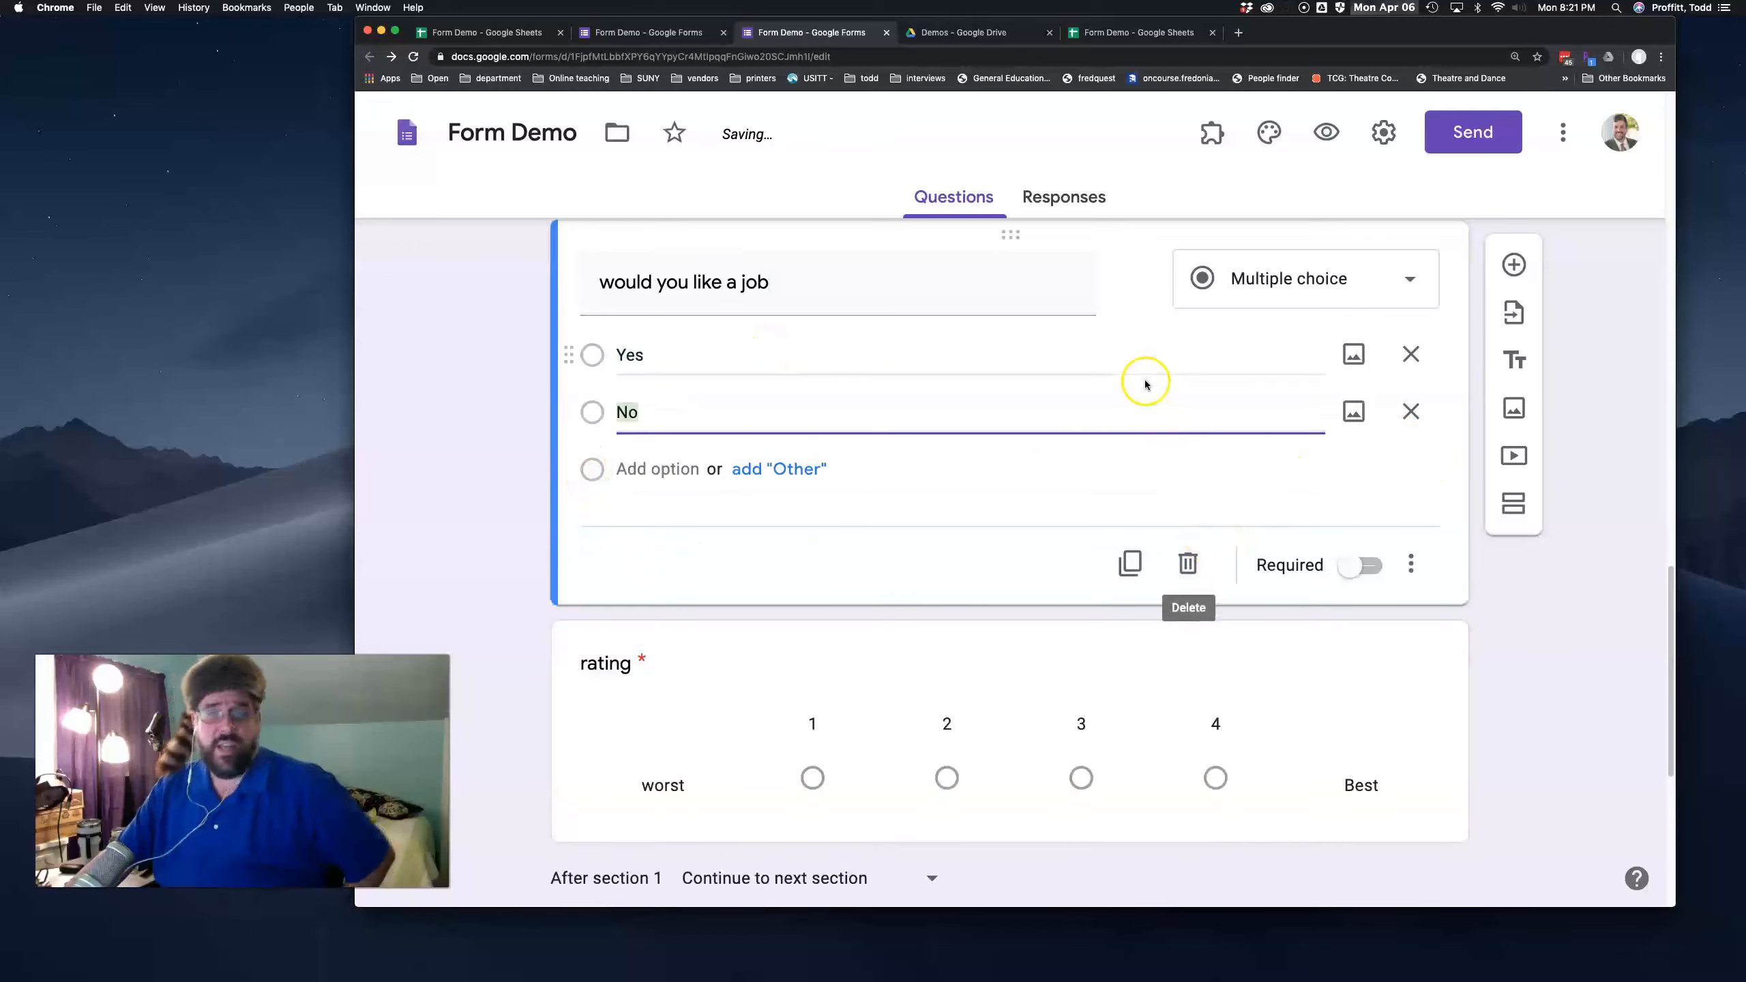
left_click_drag(1008, 231, 1008, 504)
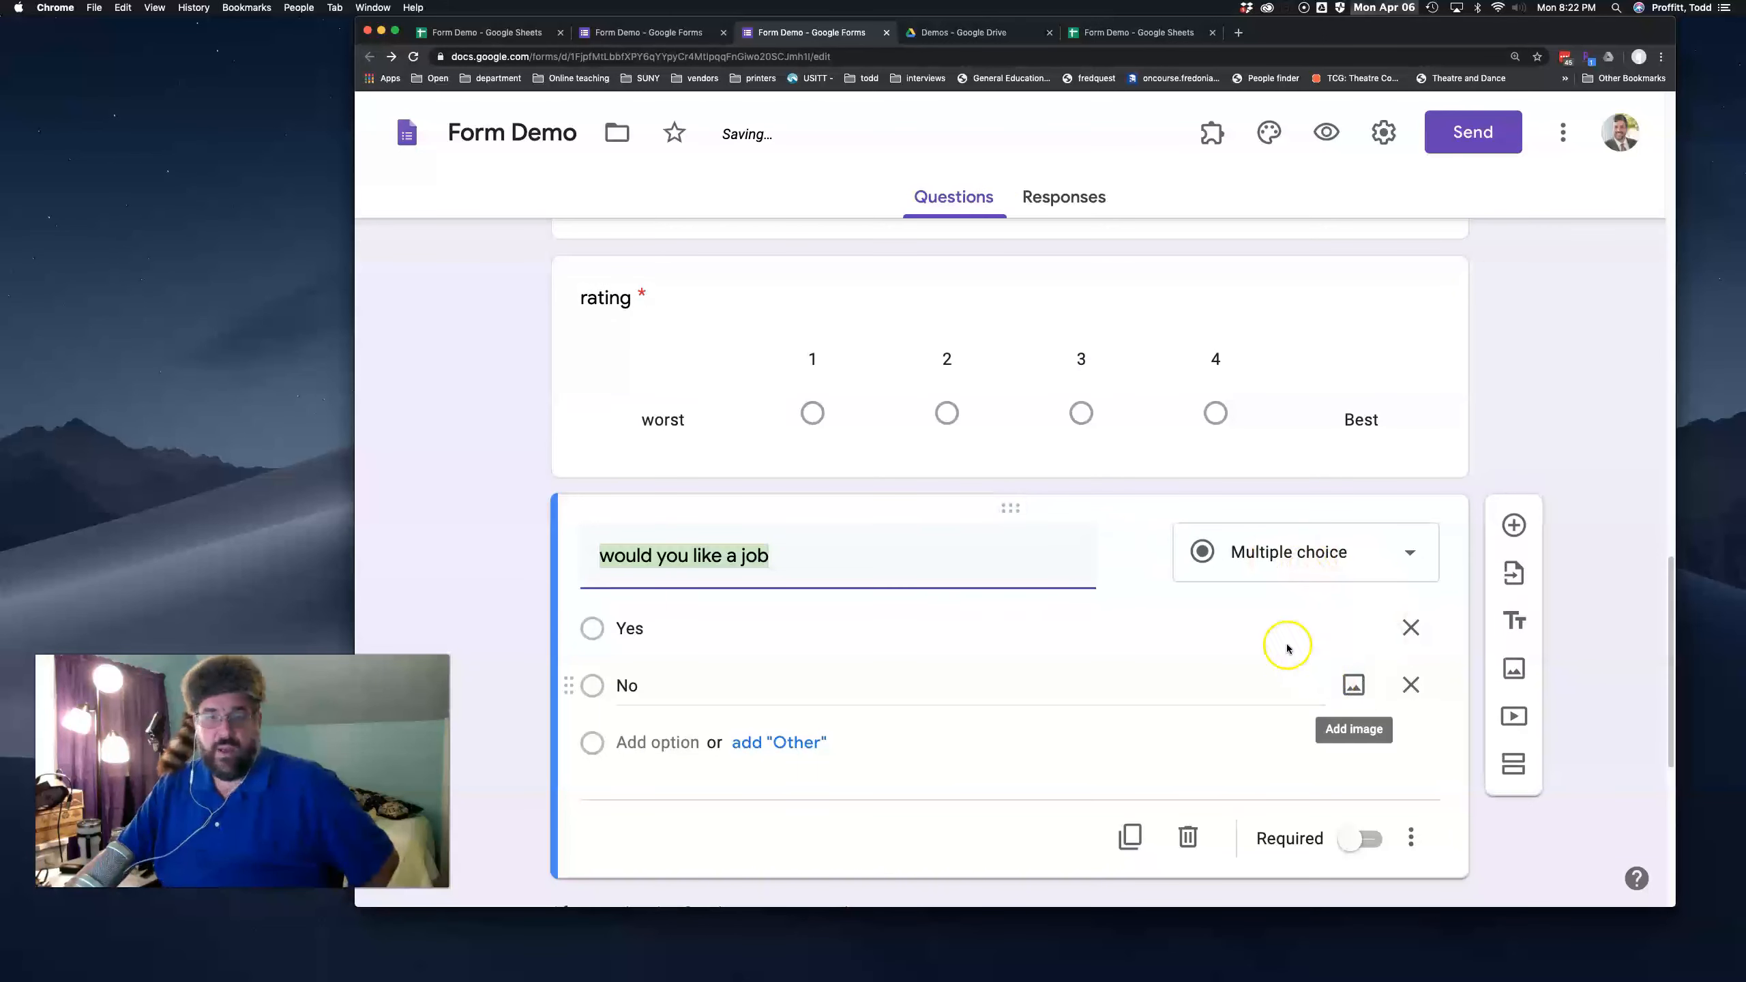
Make the job question required, with Yes going to section 2 (page 2) and No to Submit form.
left_click(1414, 810)
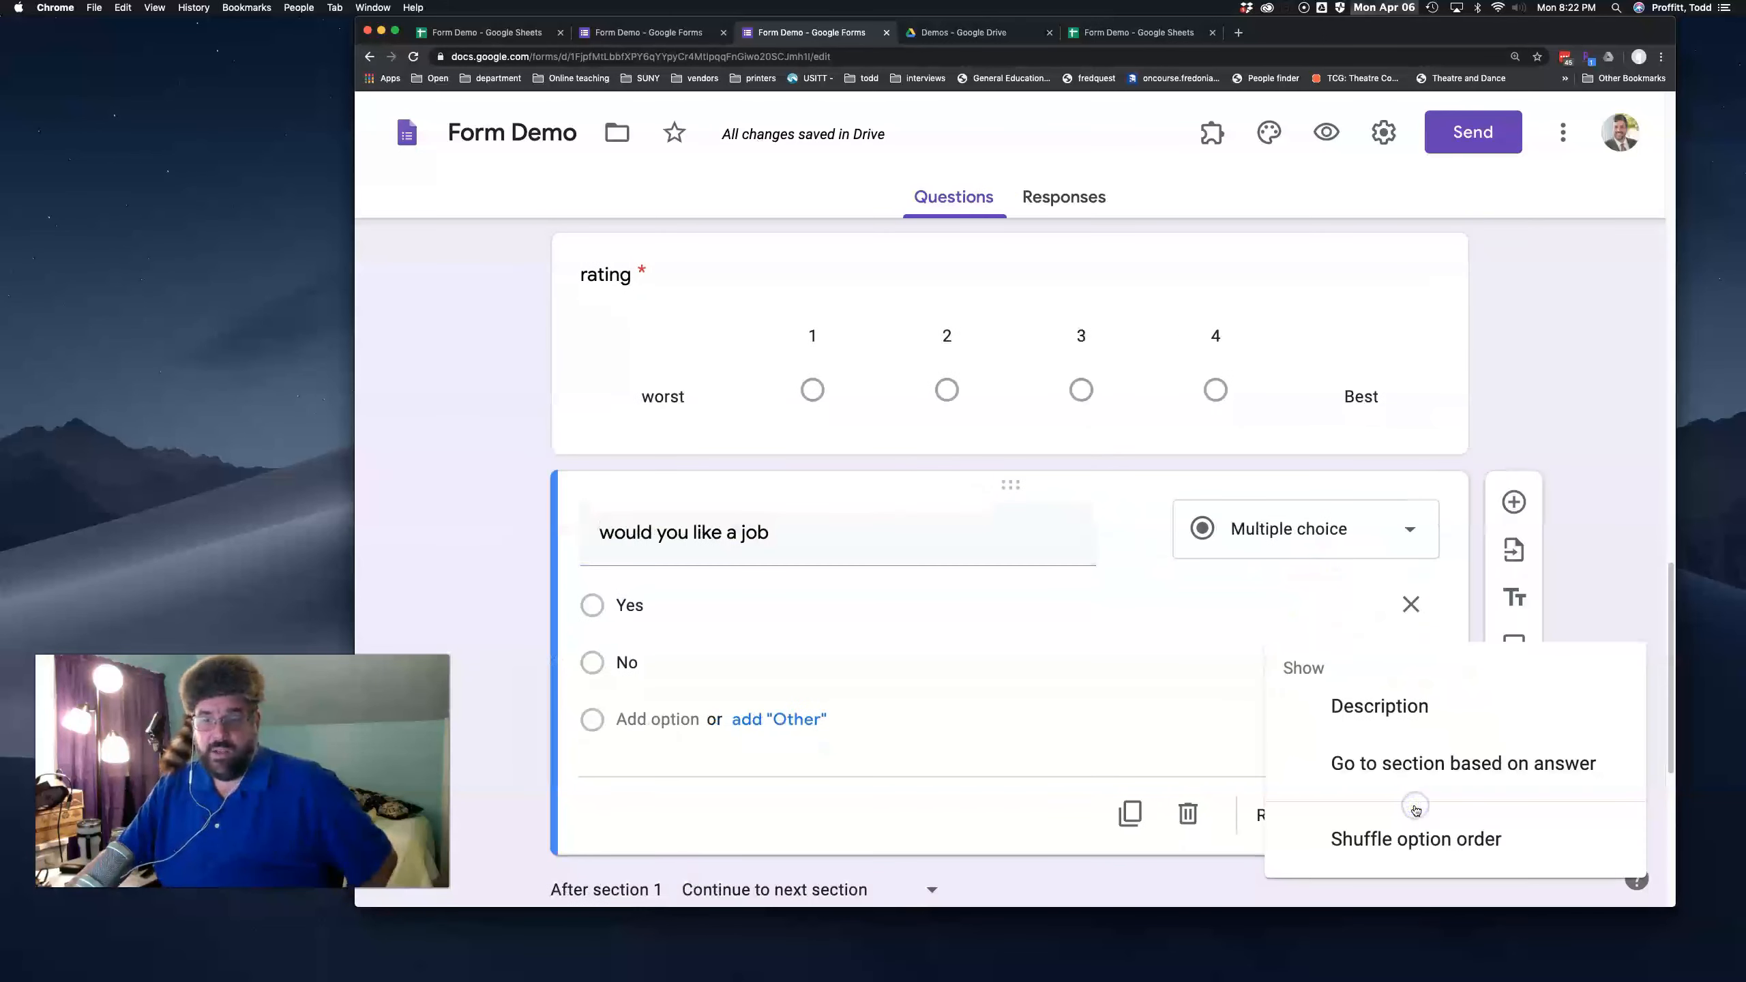
left_click(1402, 773)
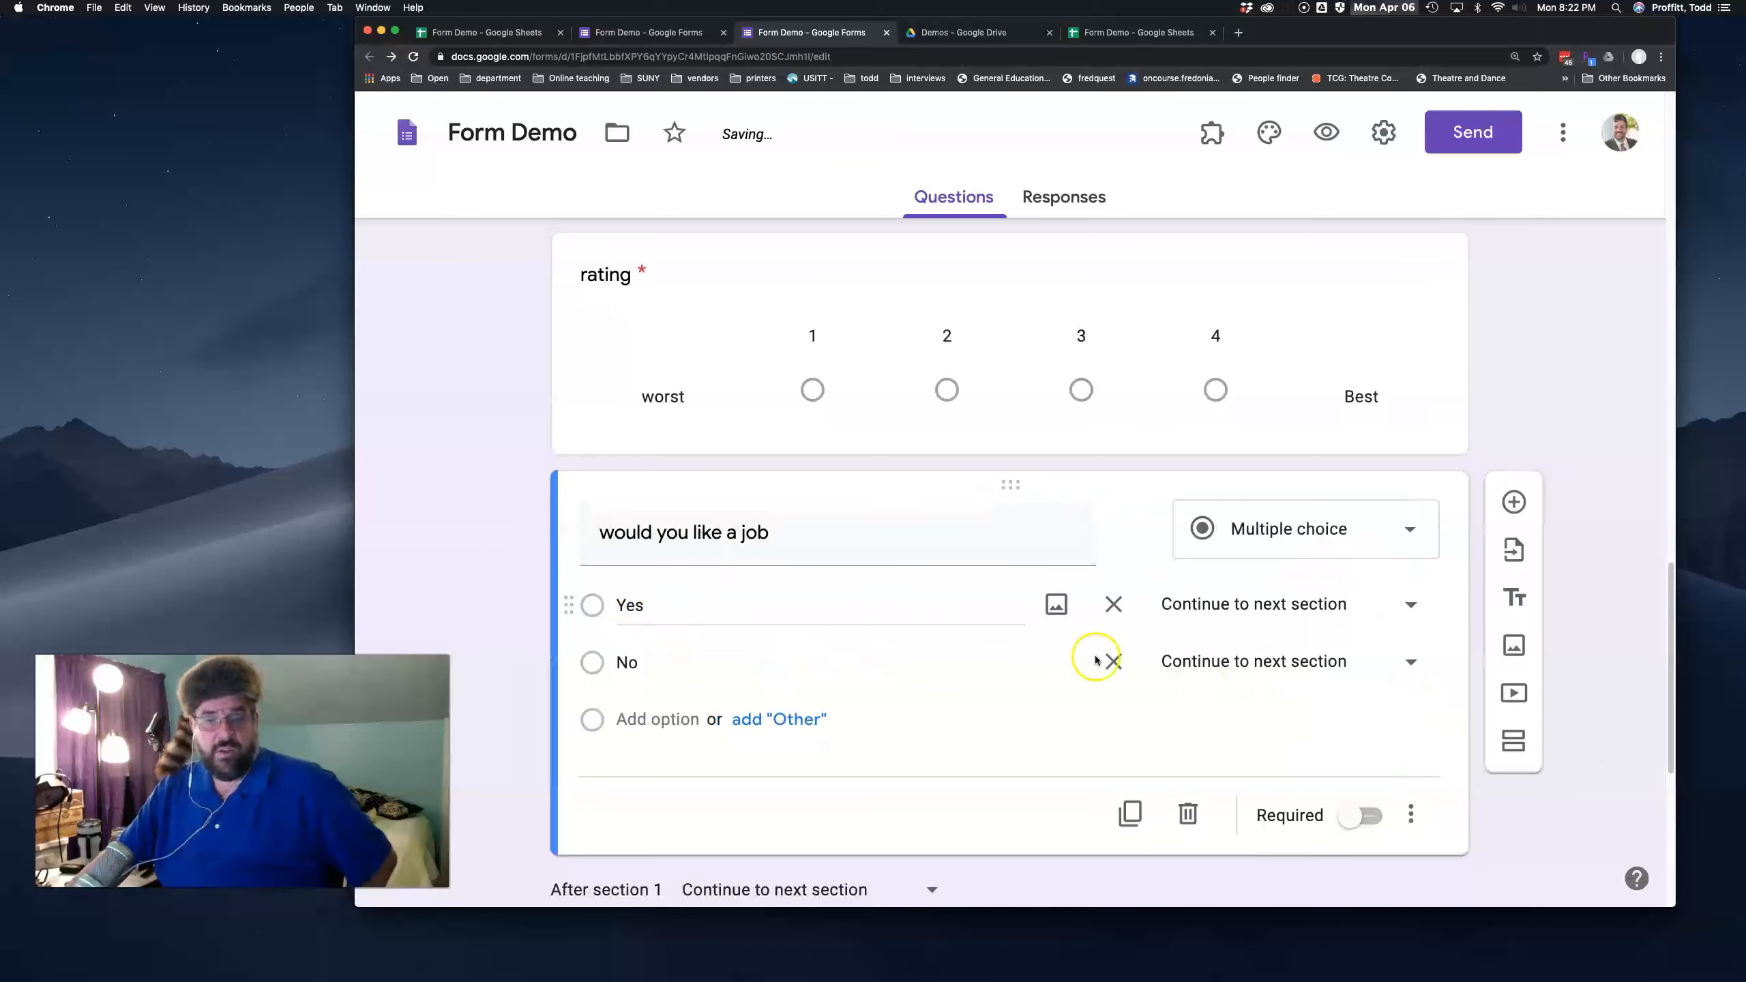
left_click(1301, 598)
left_click(1298, 707)
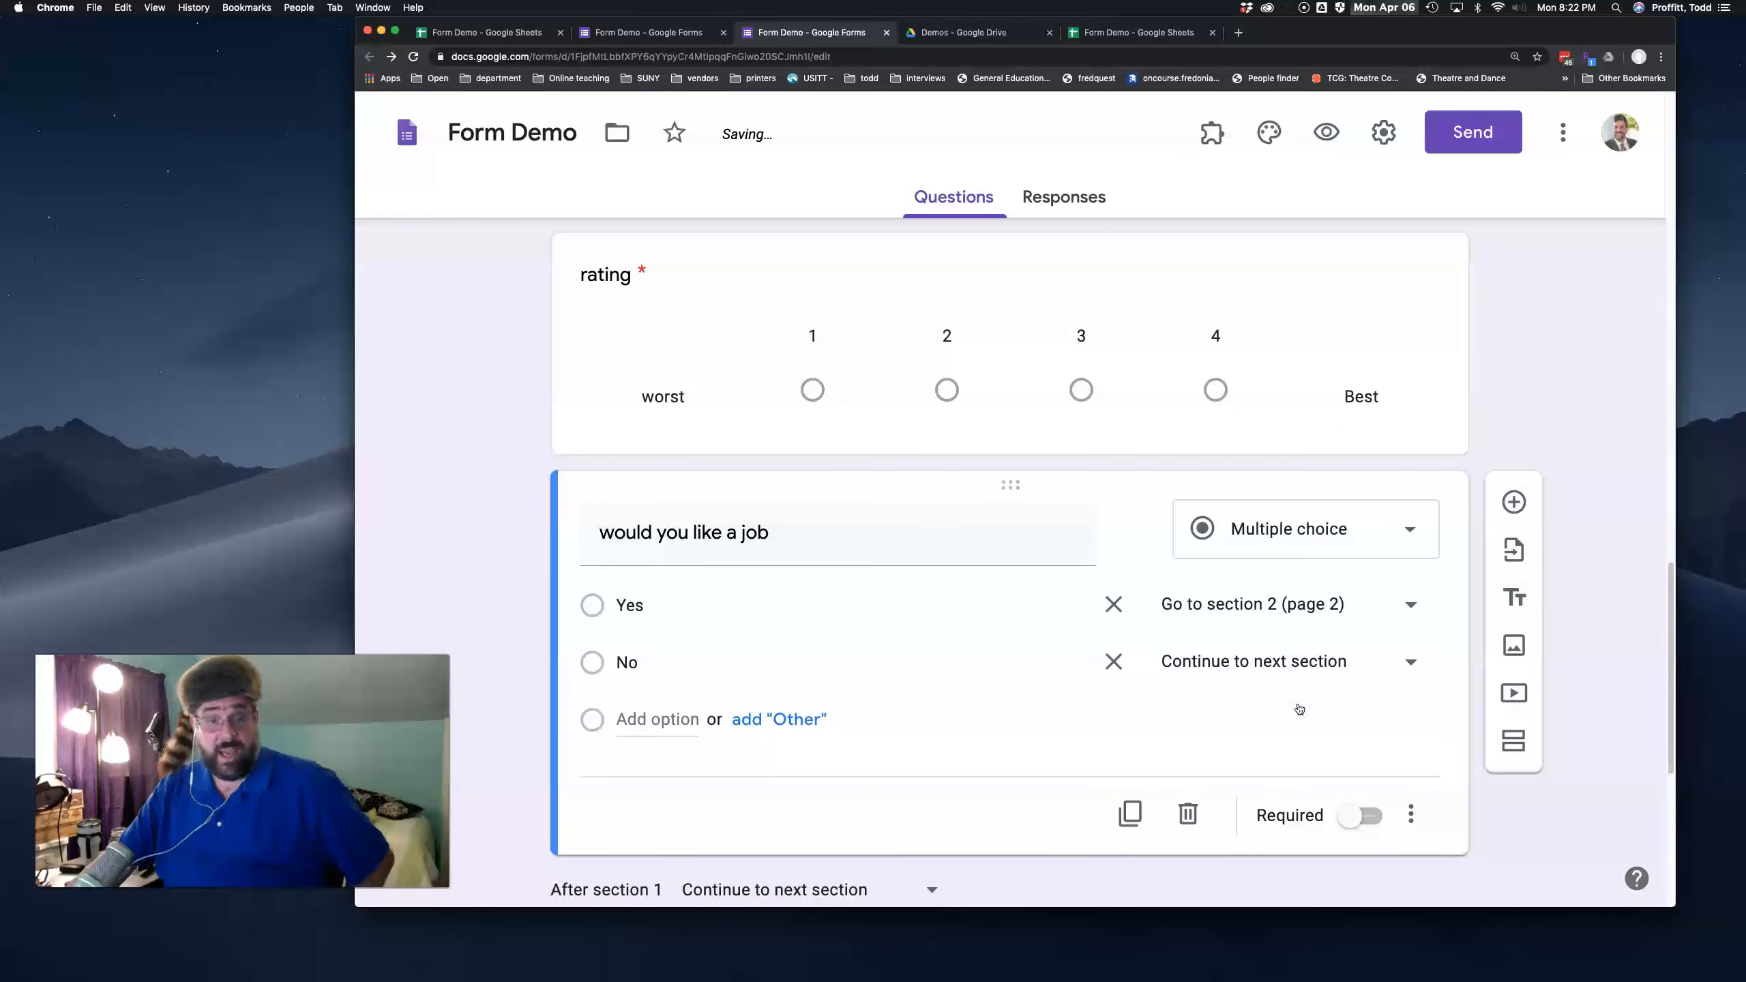
left_click(1302, 664)
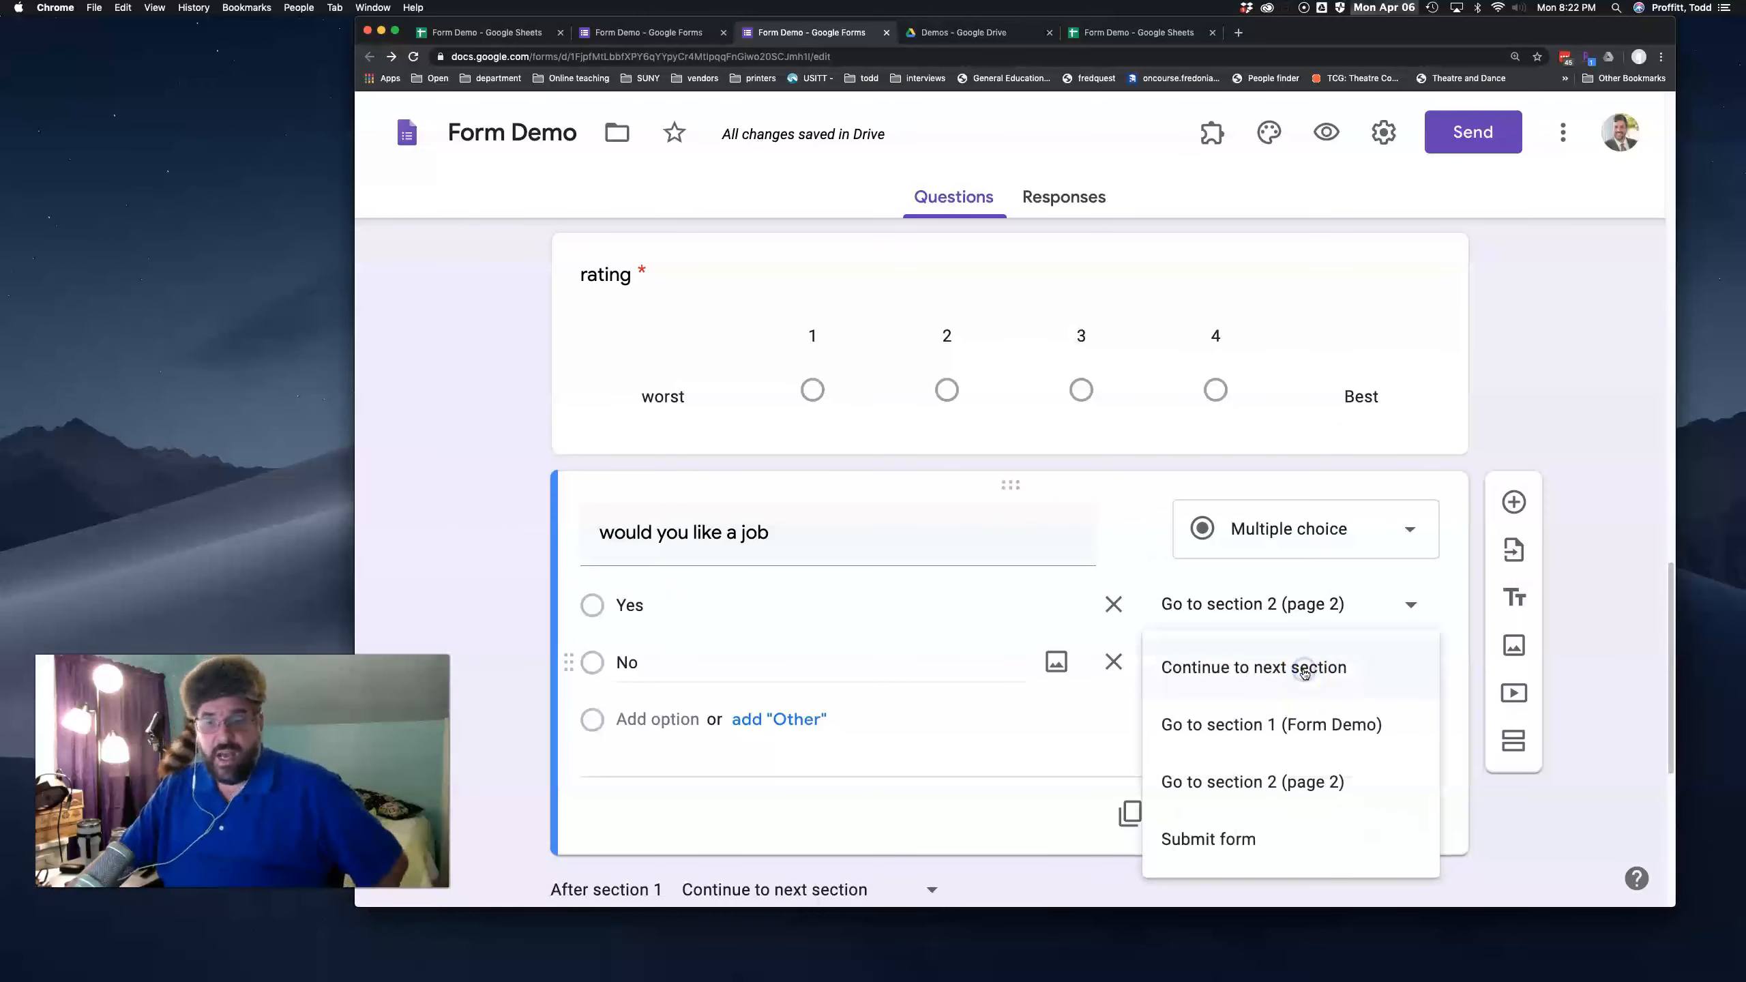
left_click(1293, 834)
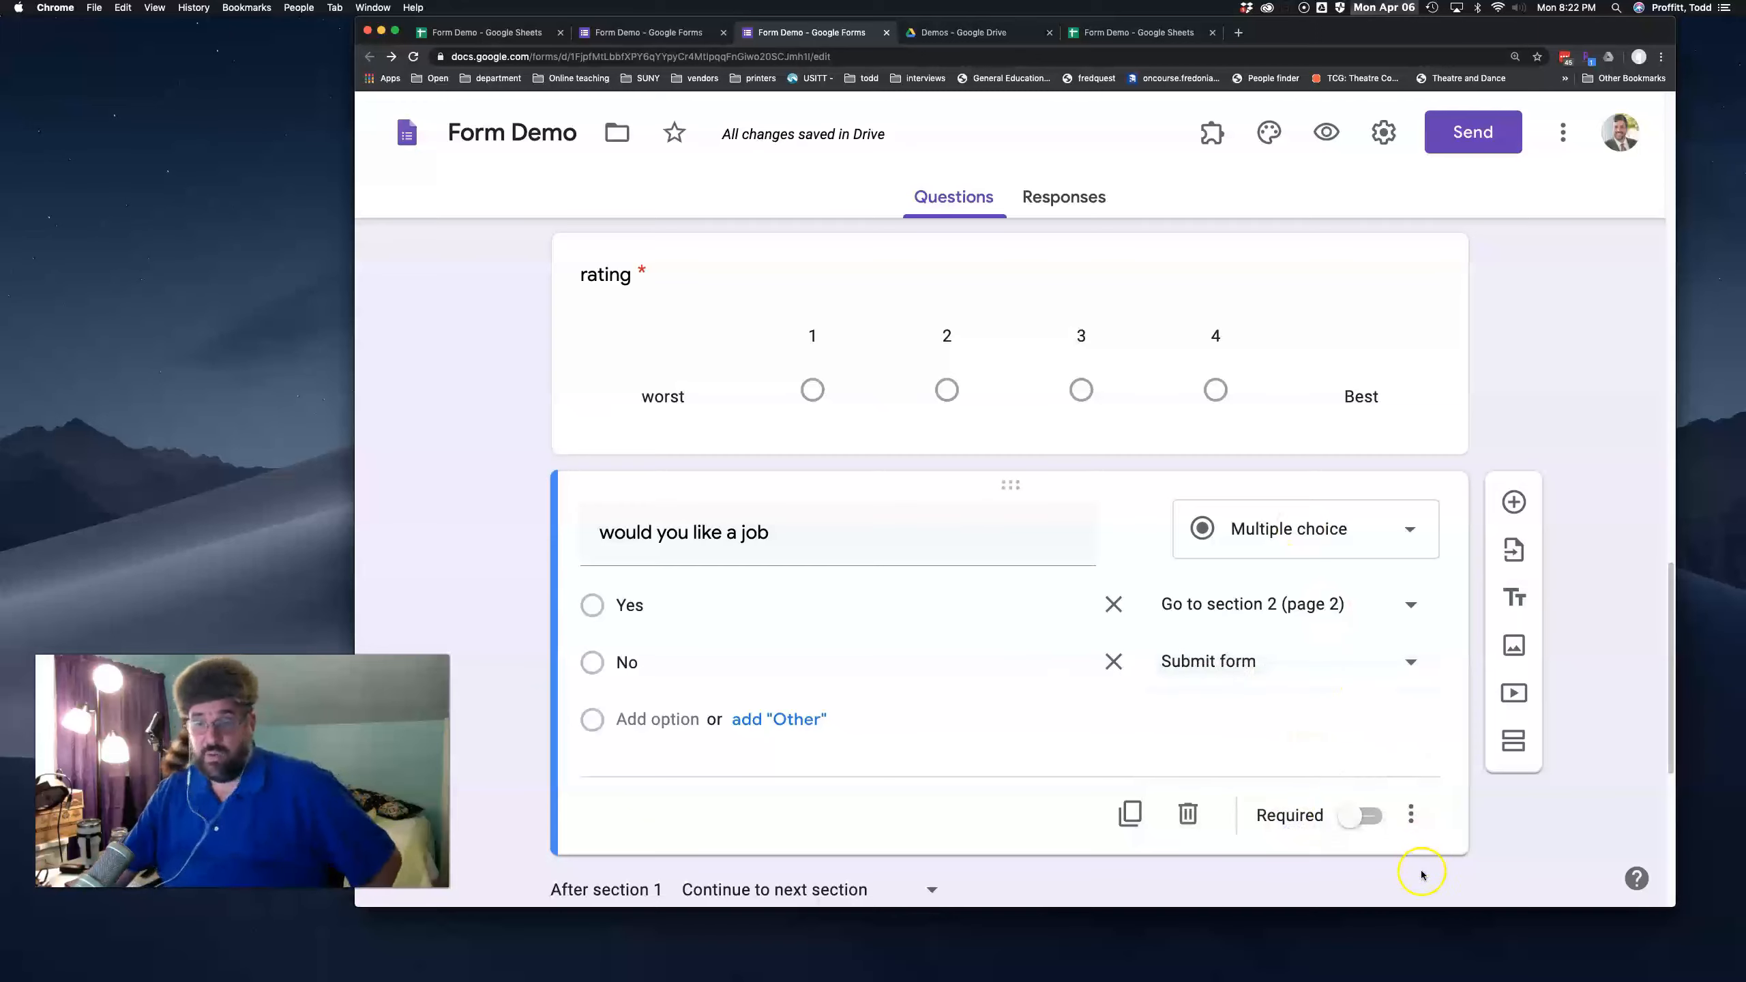
left_click(1347, 817)
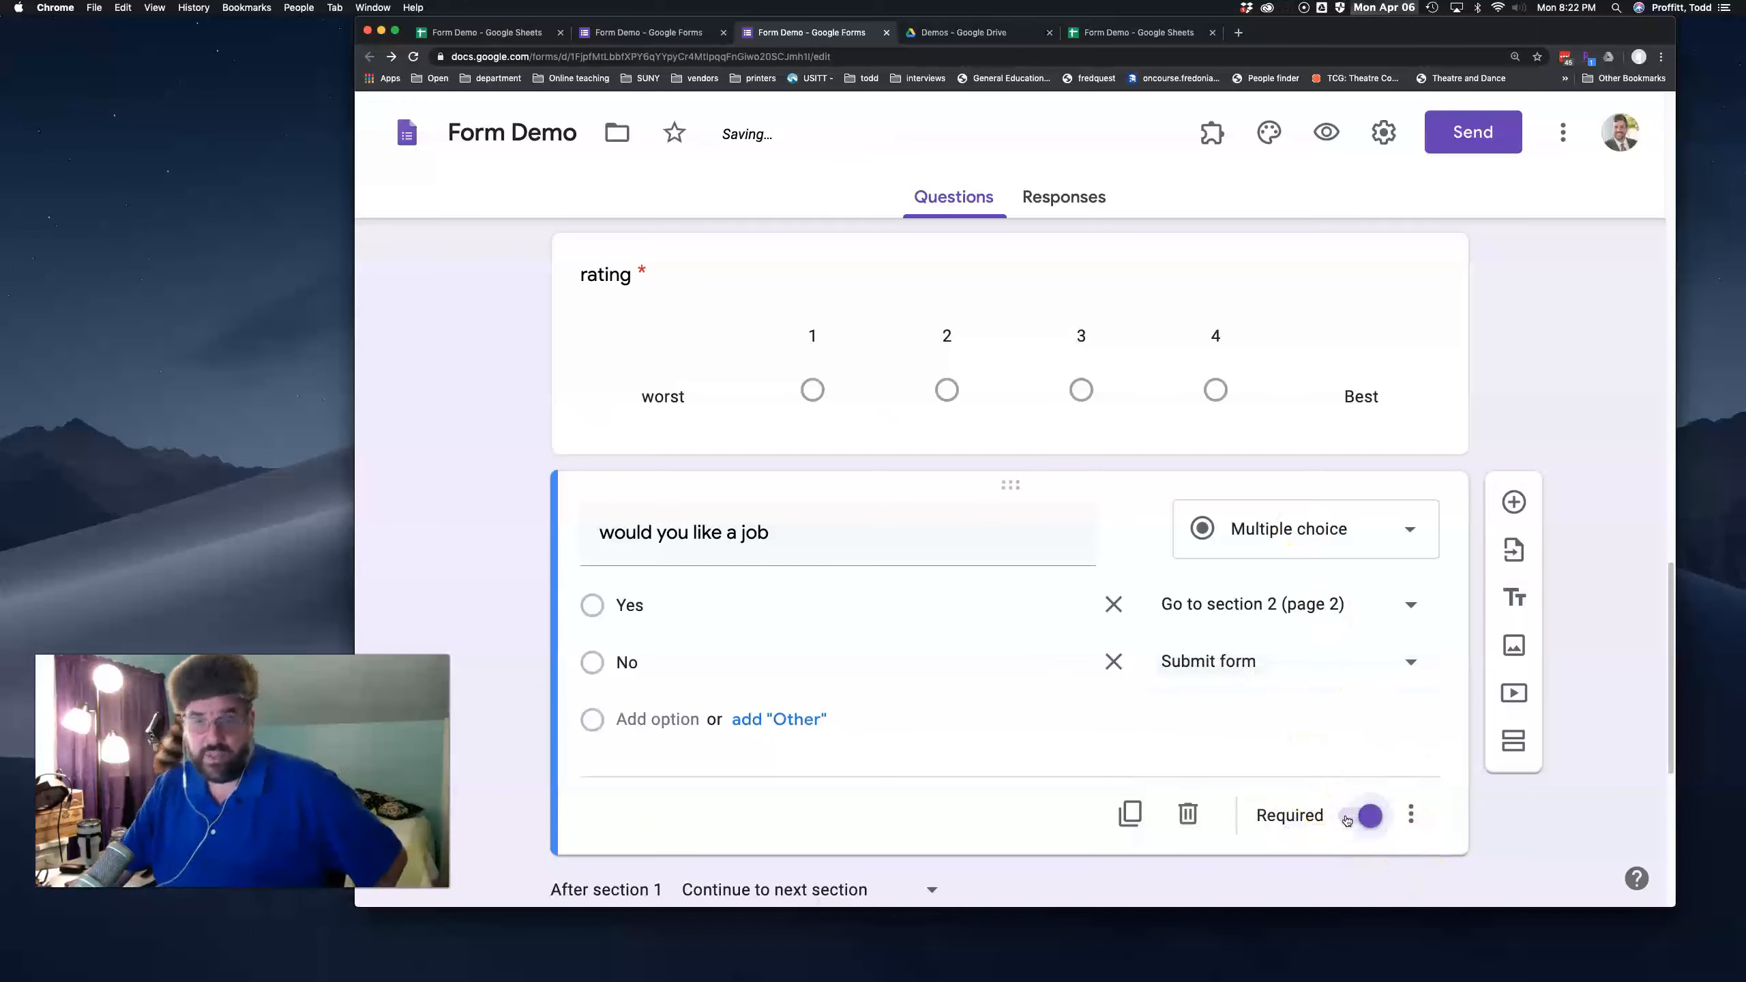
Restrict the Resume Upload question on page 2 to specific file types, keeping File upload as its type.
scroll(1323, 756, "down", 7)
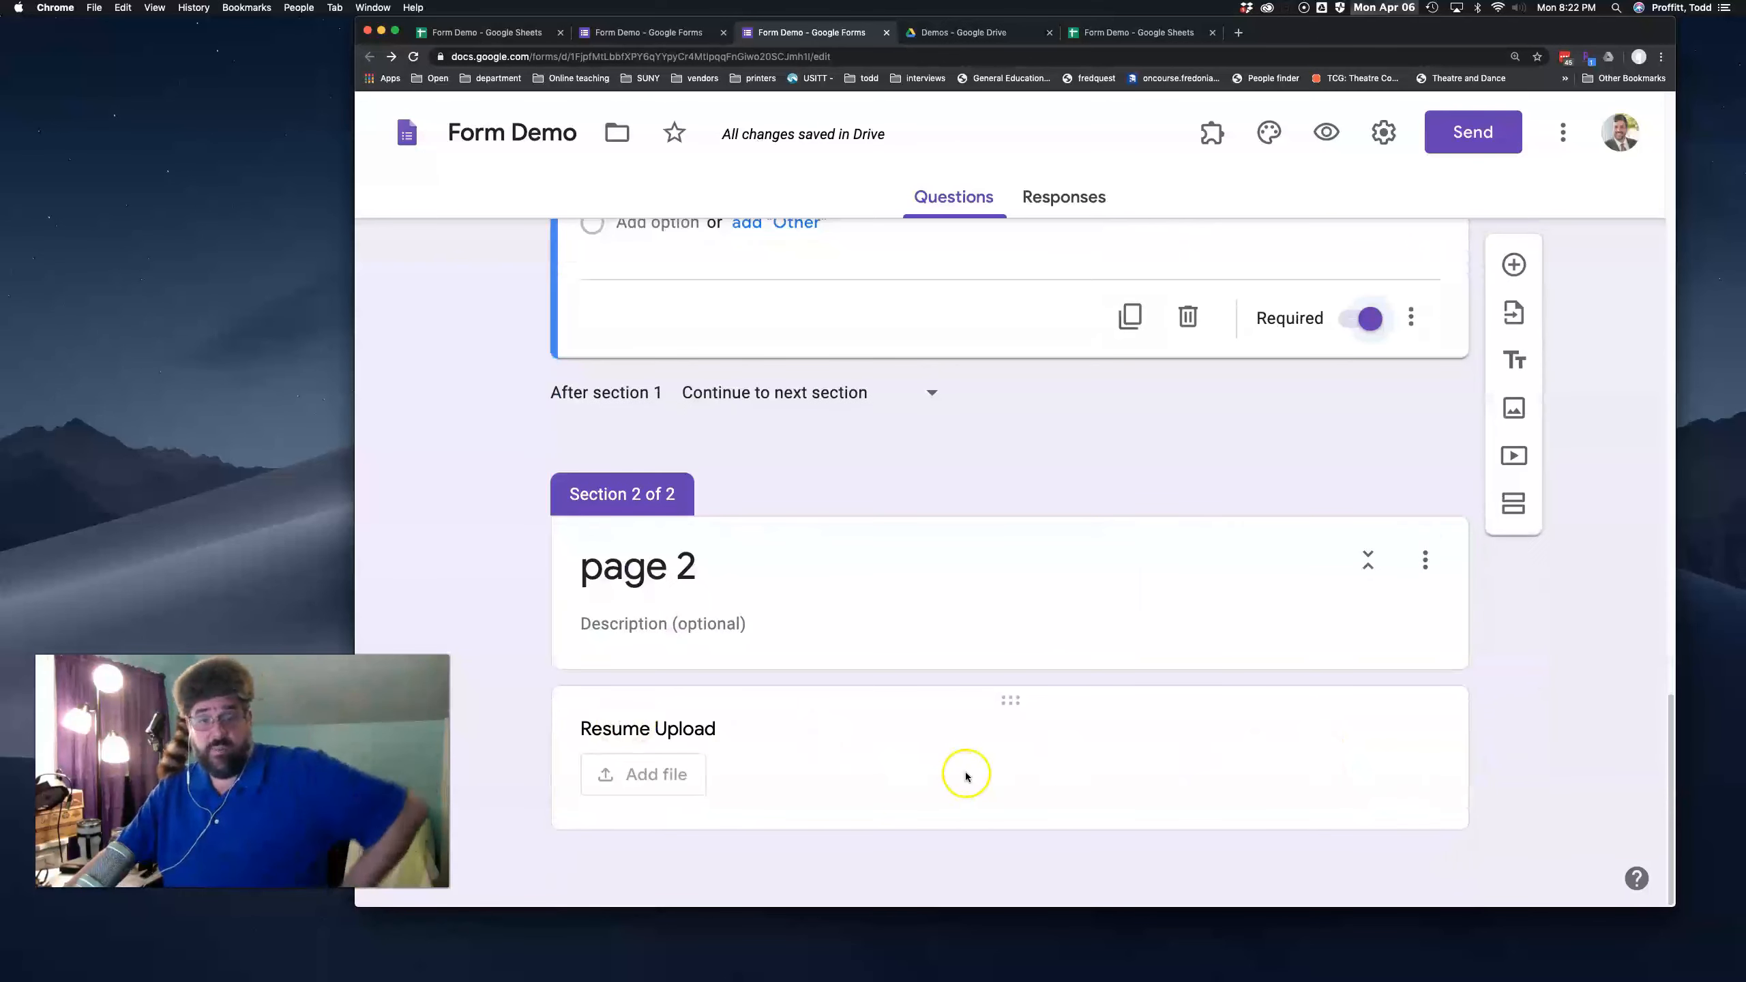
left_click(1143, 767)
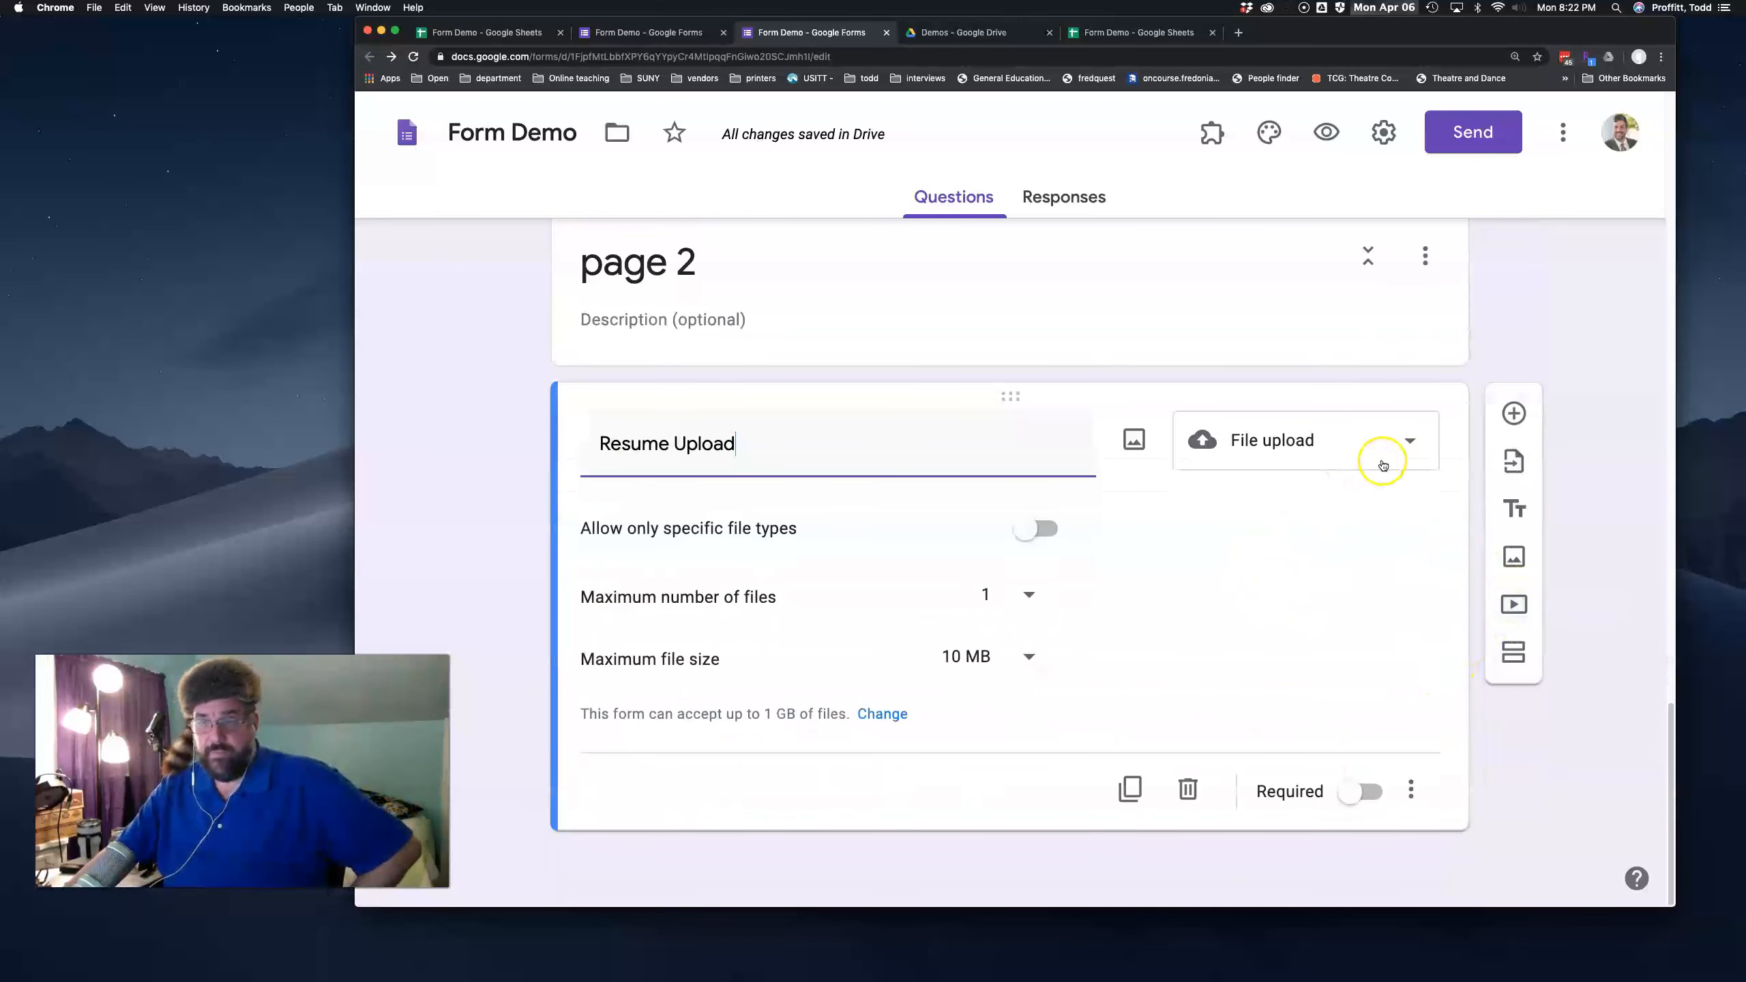
left_click(1403, 444)
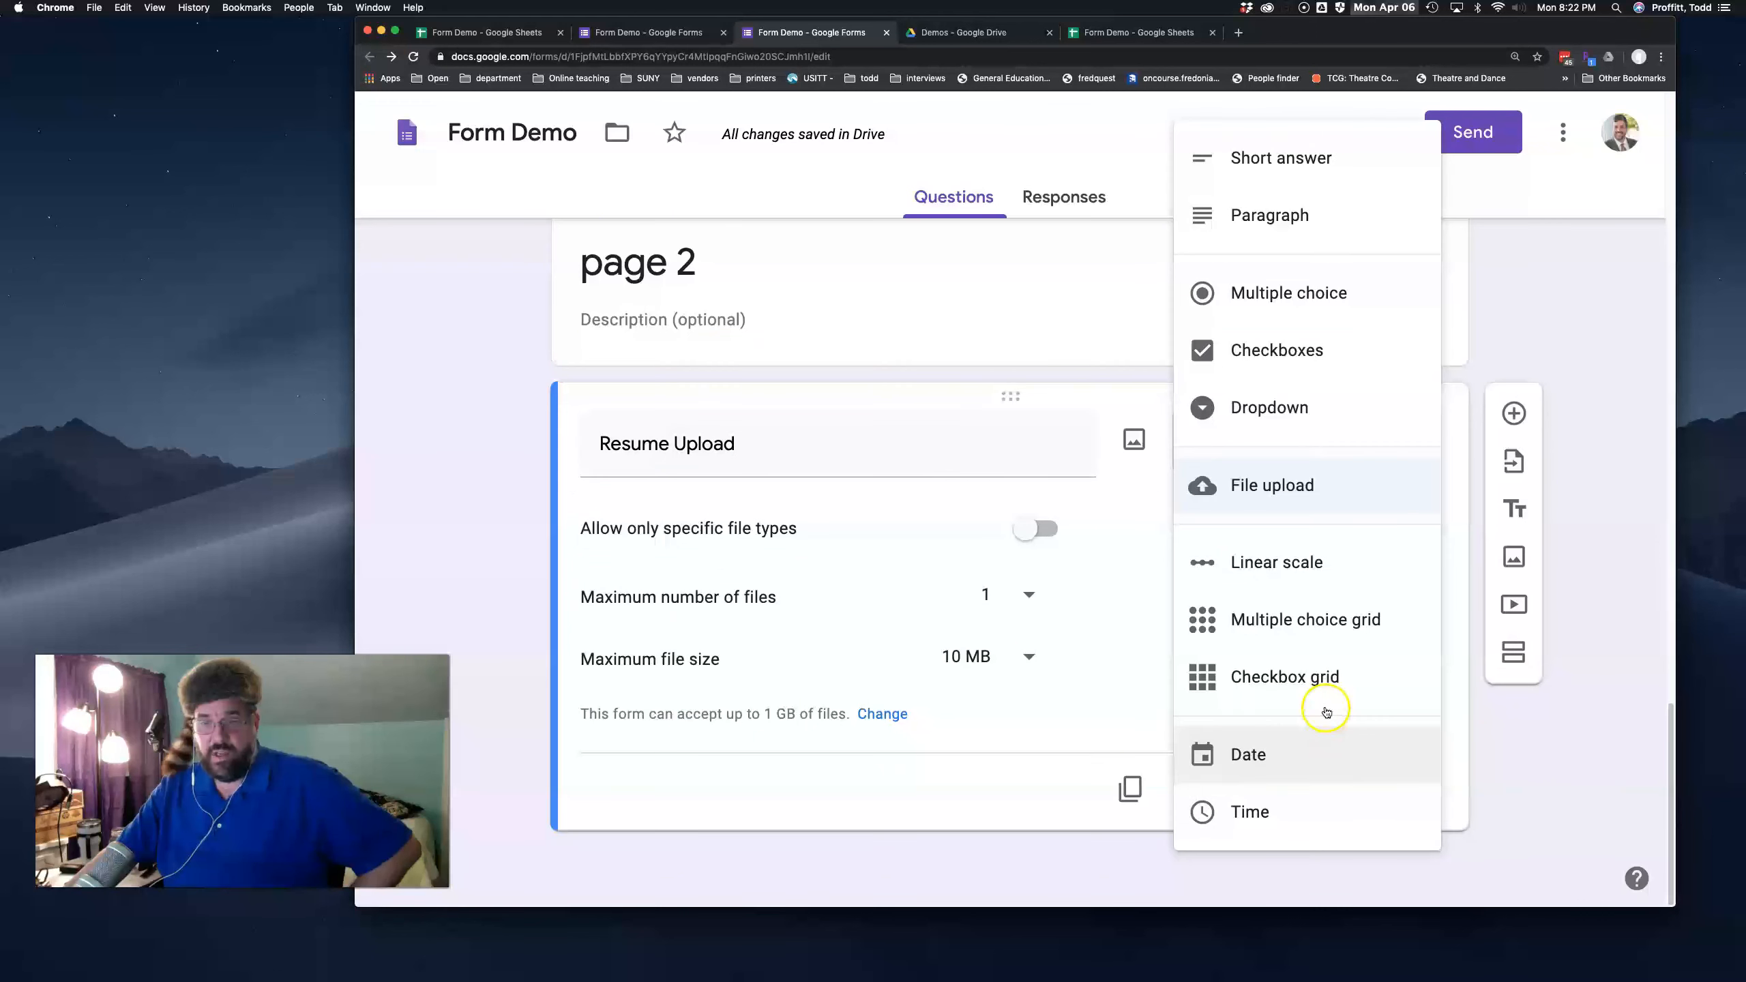
left_click(1077, 525)
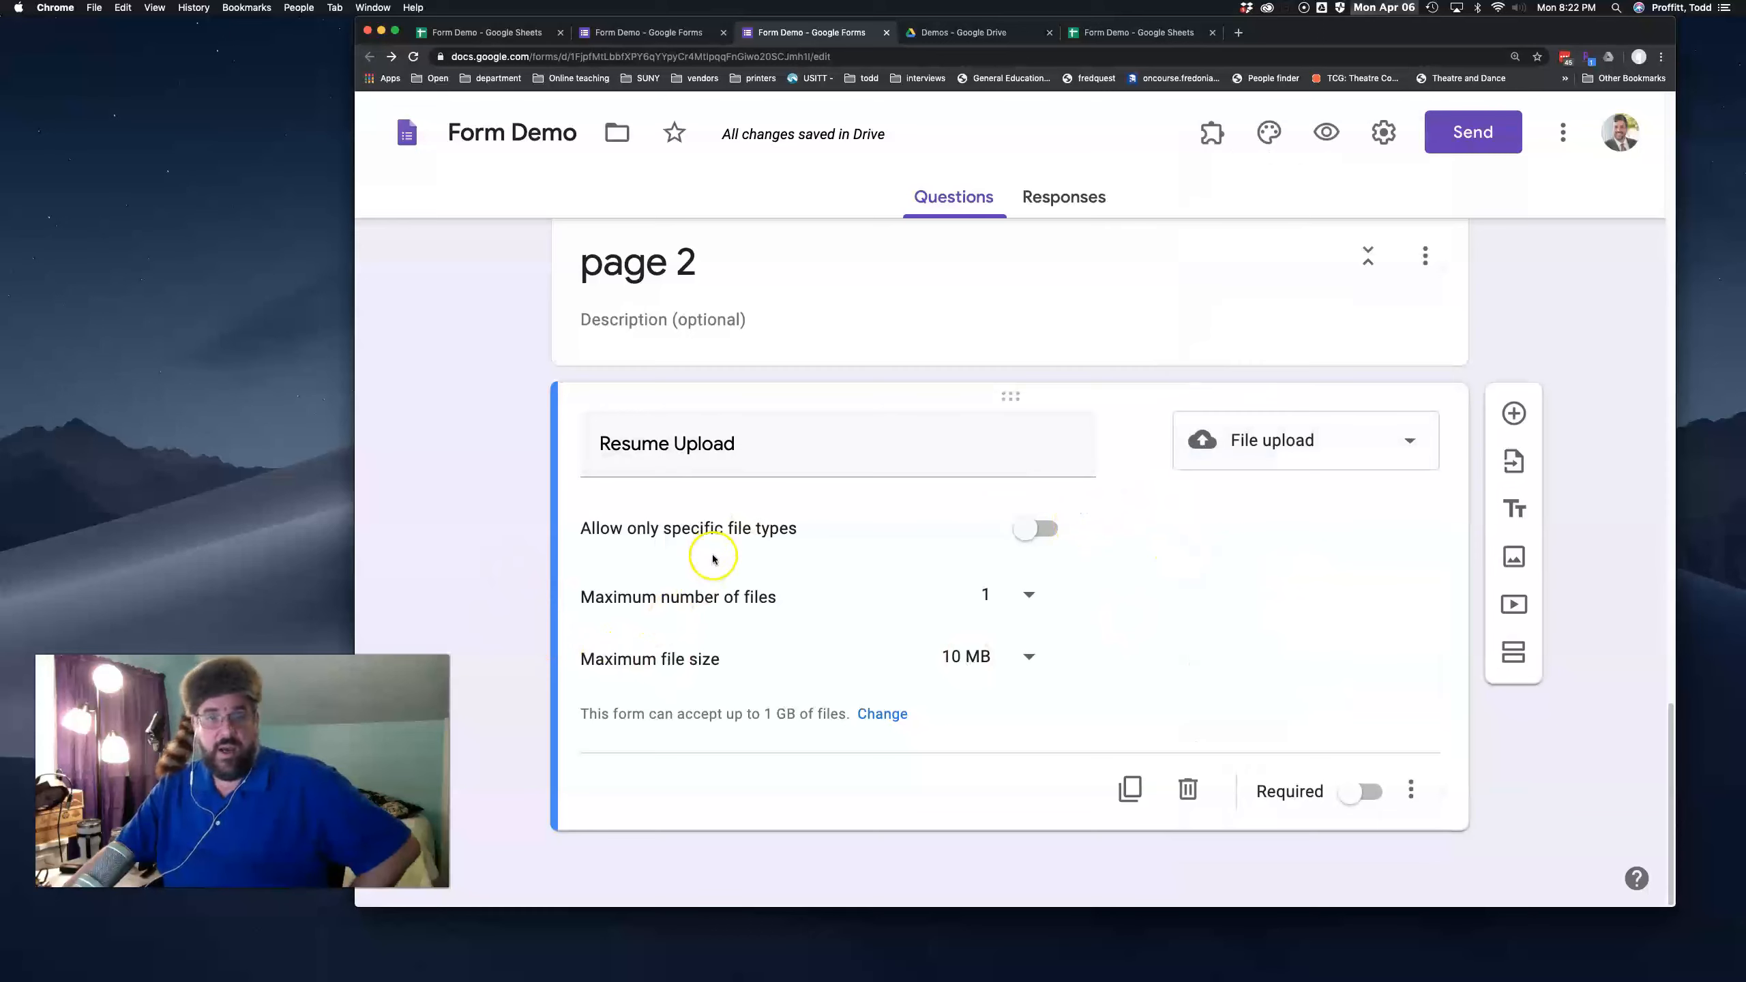
left_click(1041, 529)
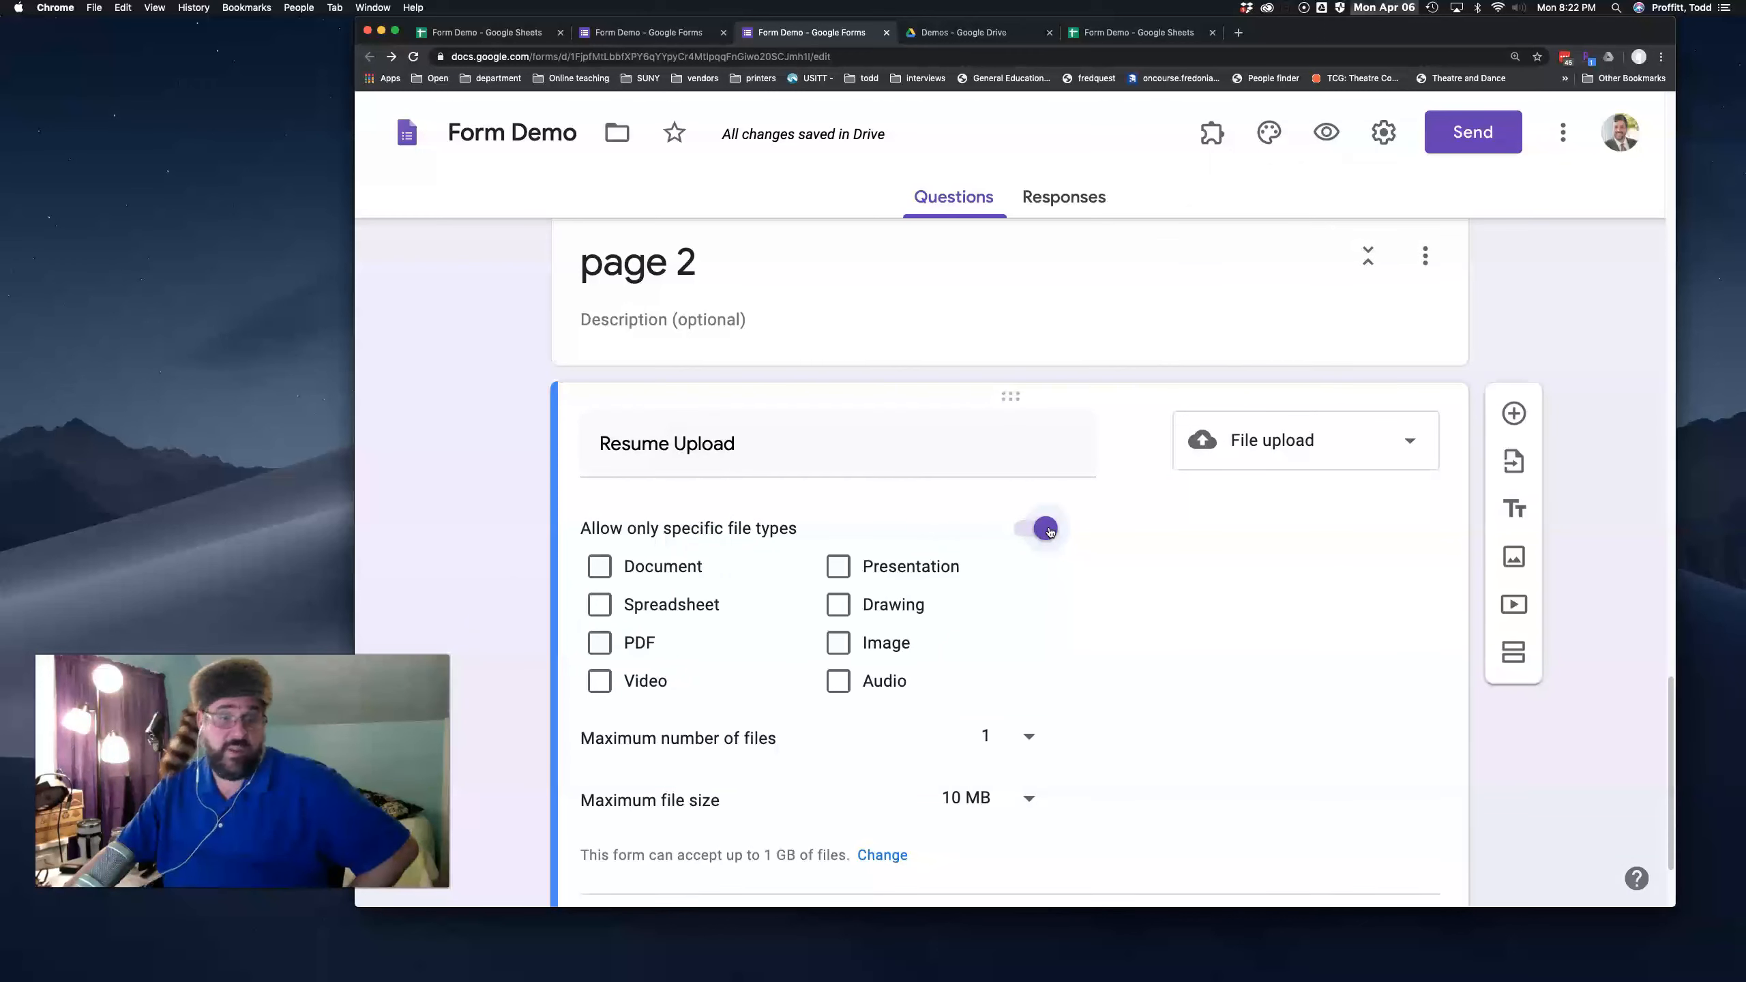
Turn off the specific file type restriction for Resume Upload and review the maximum file size choices, keeping 10 MB.
left_click(1046, 529)
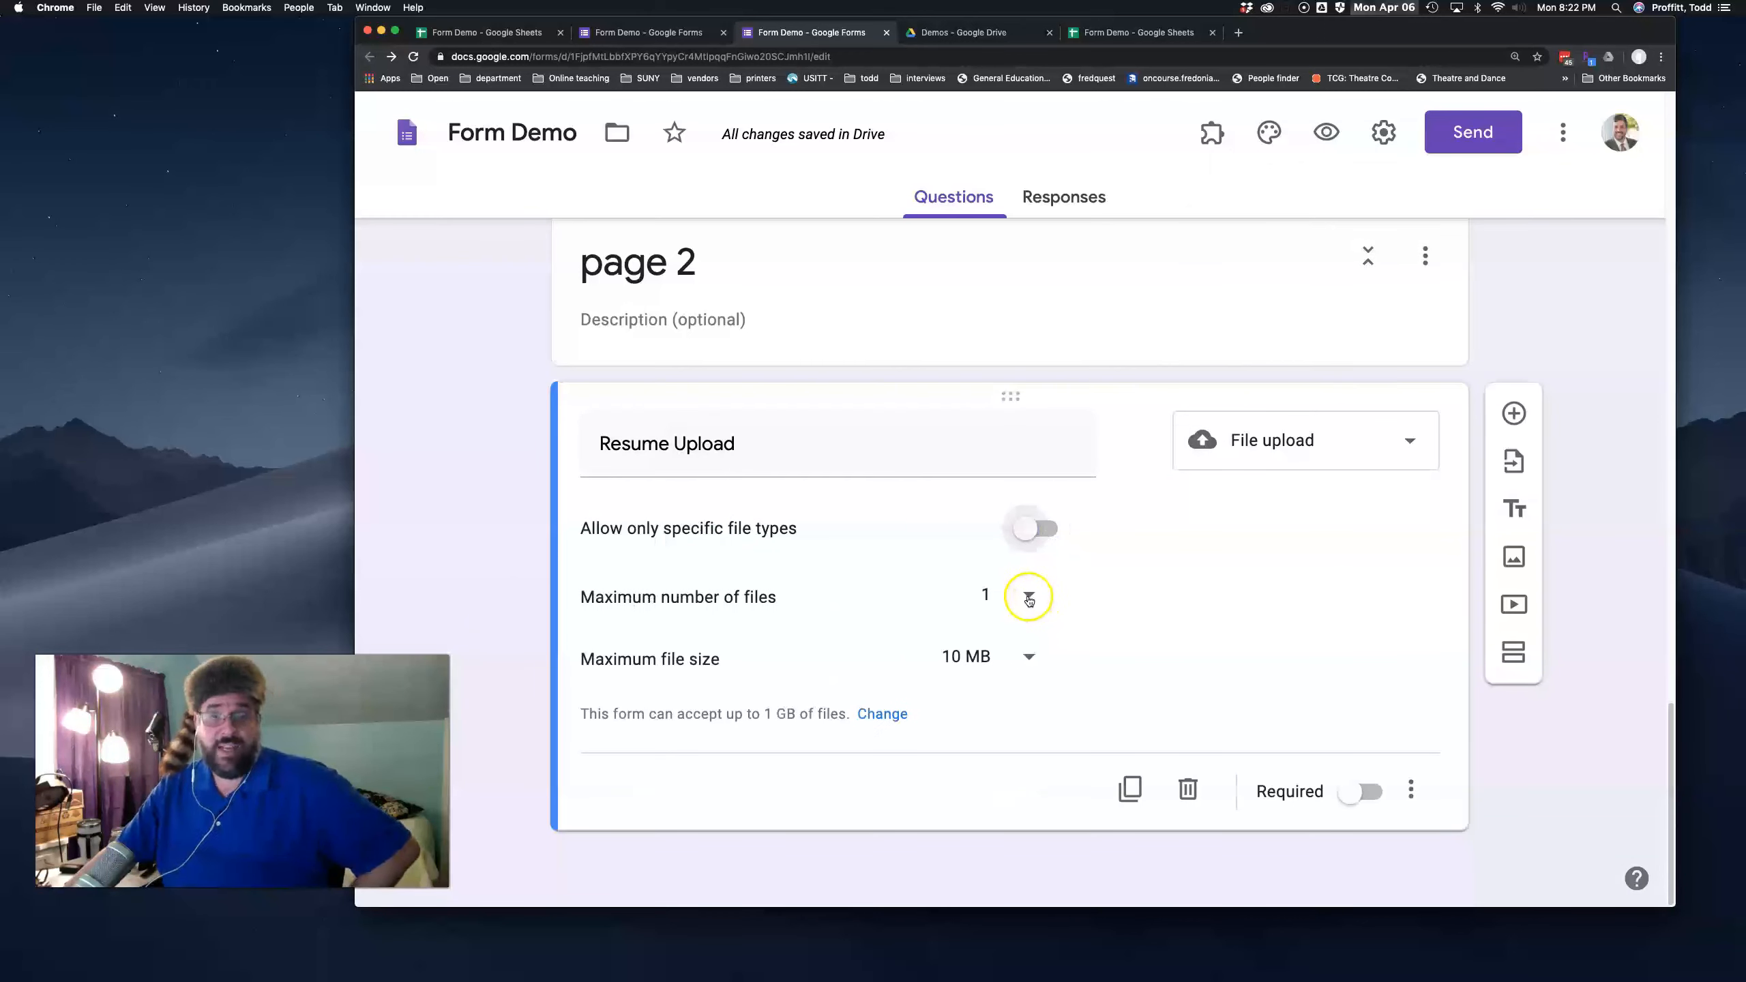
left_click(1030, 658)
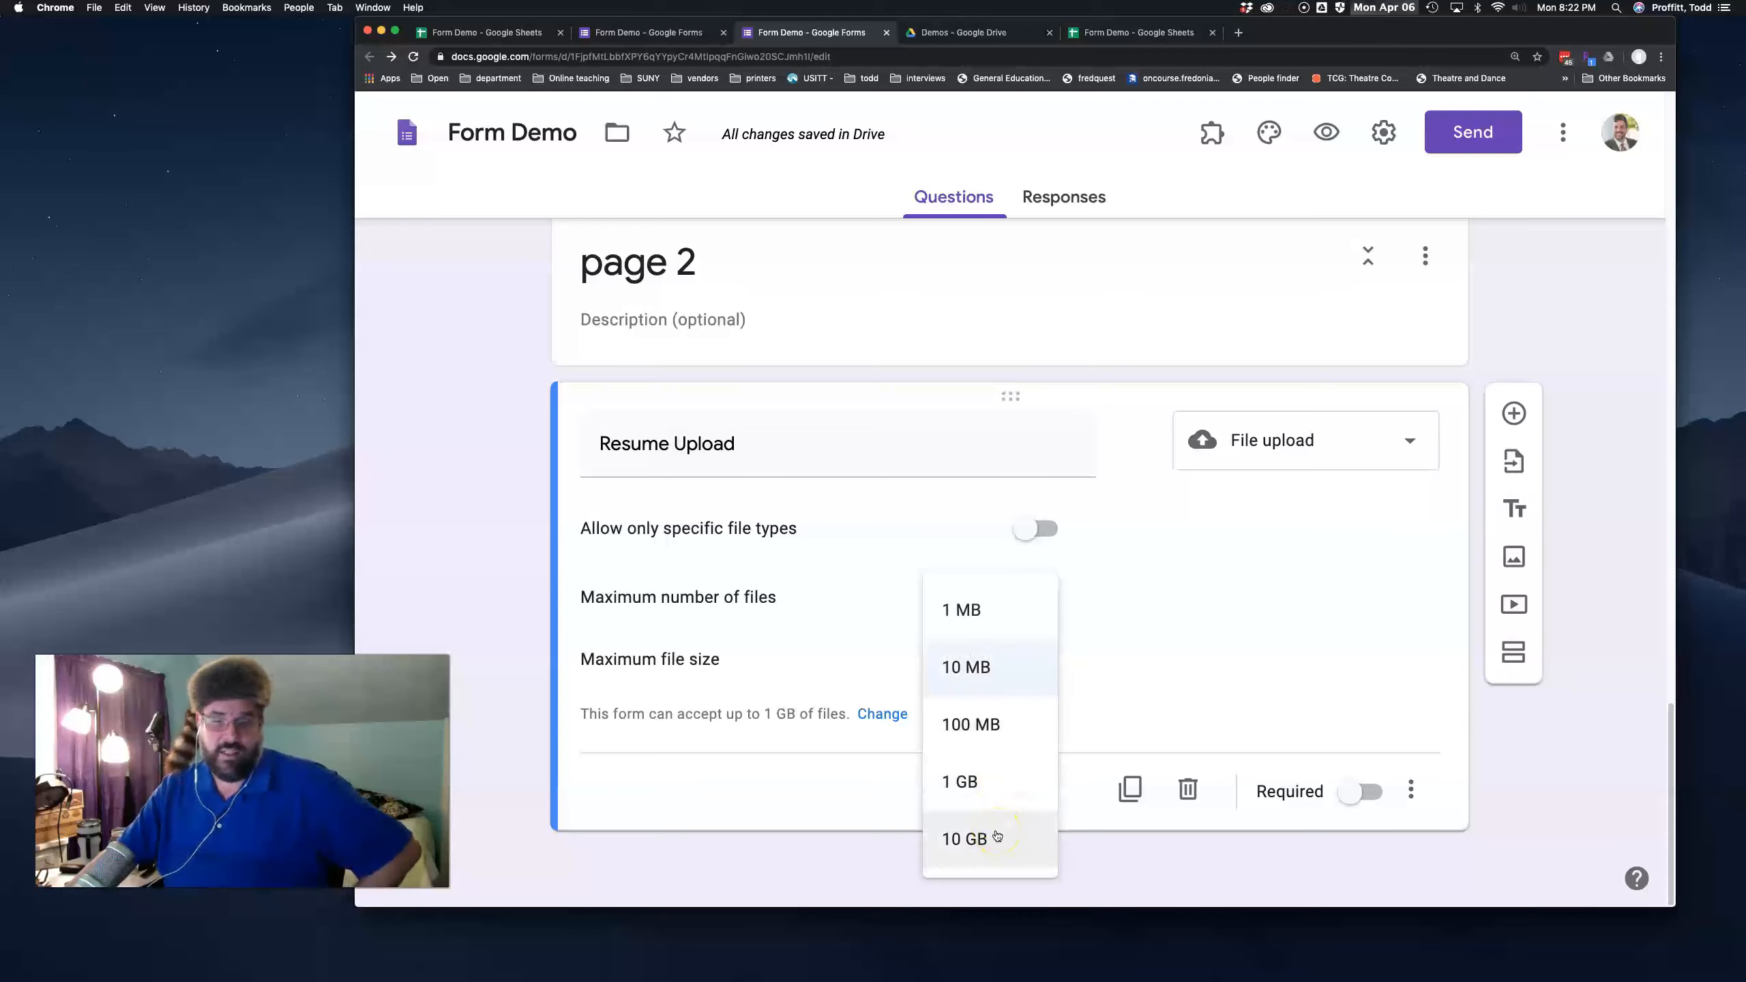
left_click(1268, 653)
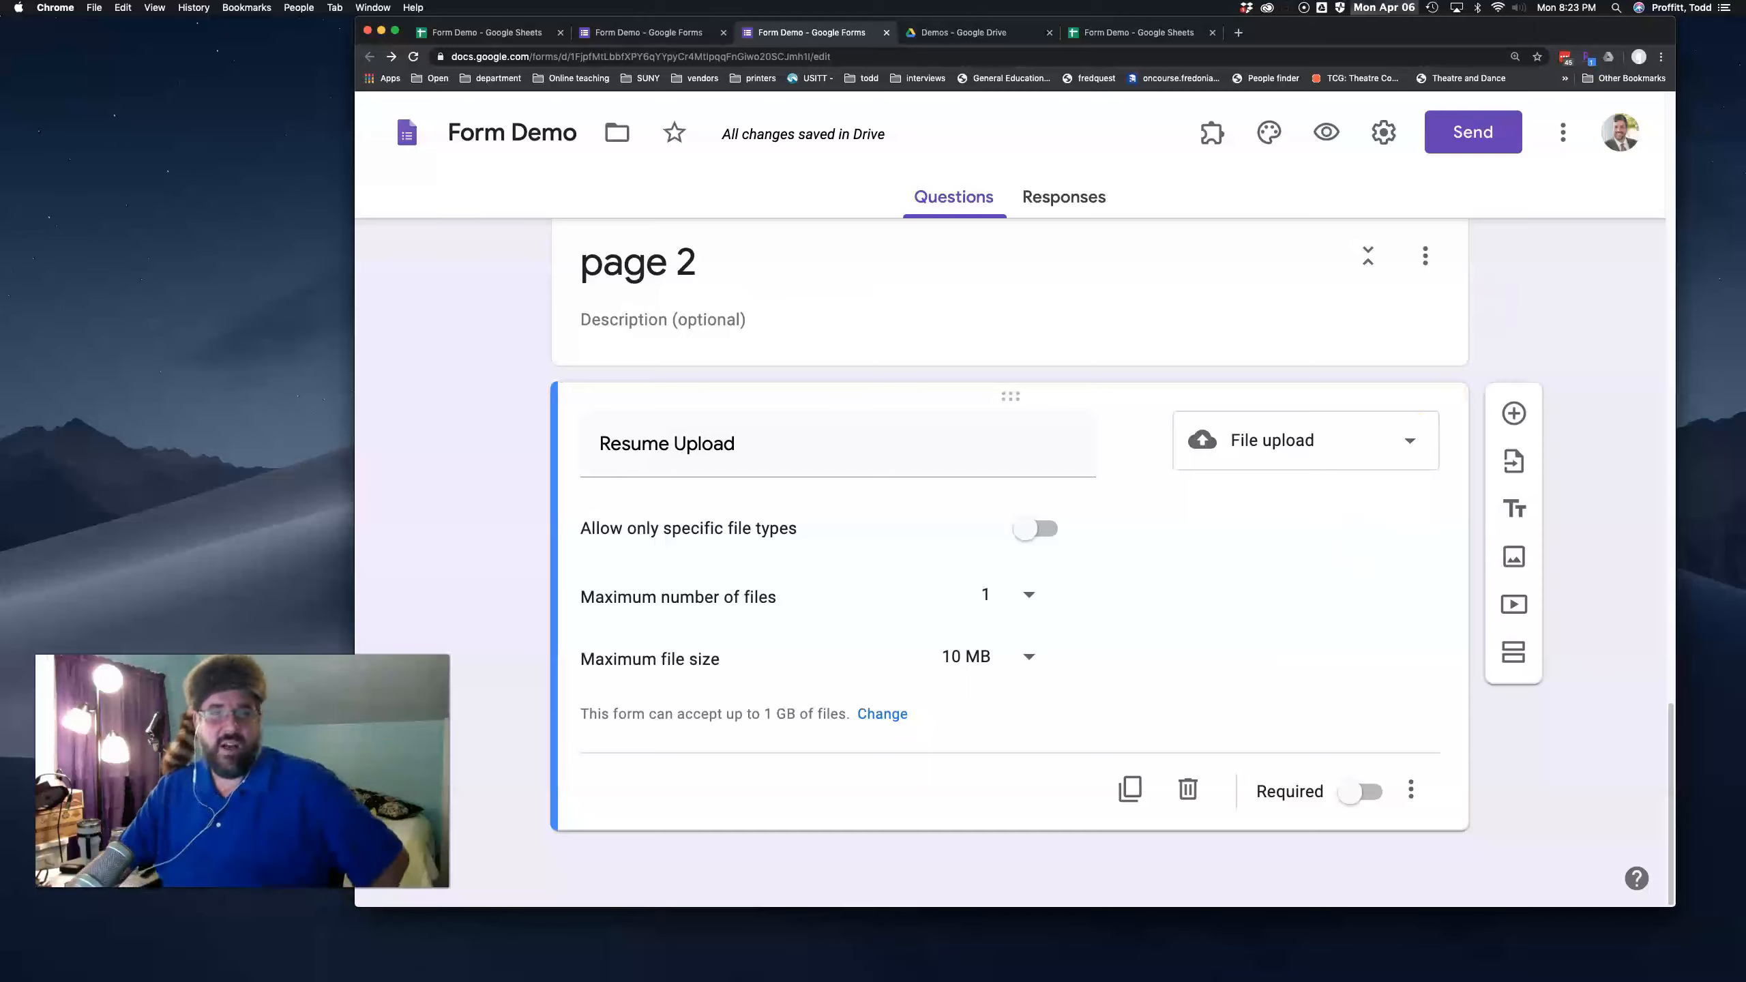
In Google Drive, view the Form Demo file responses folder and its Resume Upload subfolder, and return to the form editor.
left_click(964, 35)
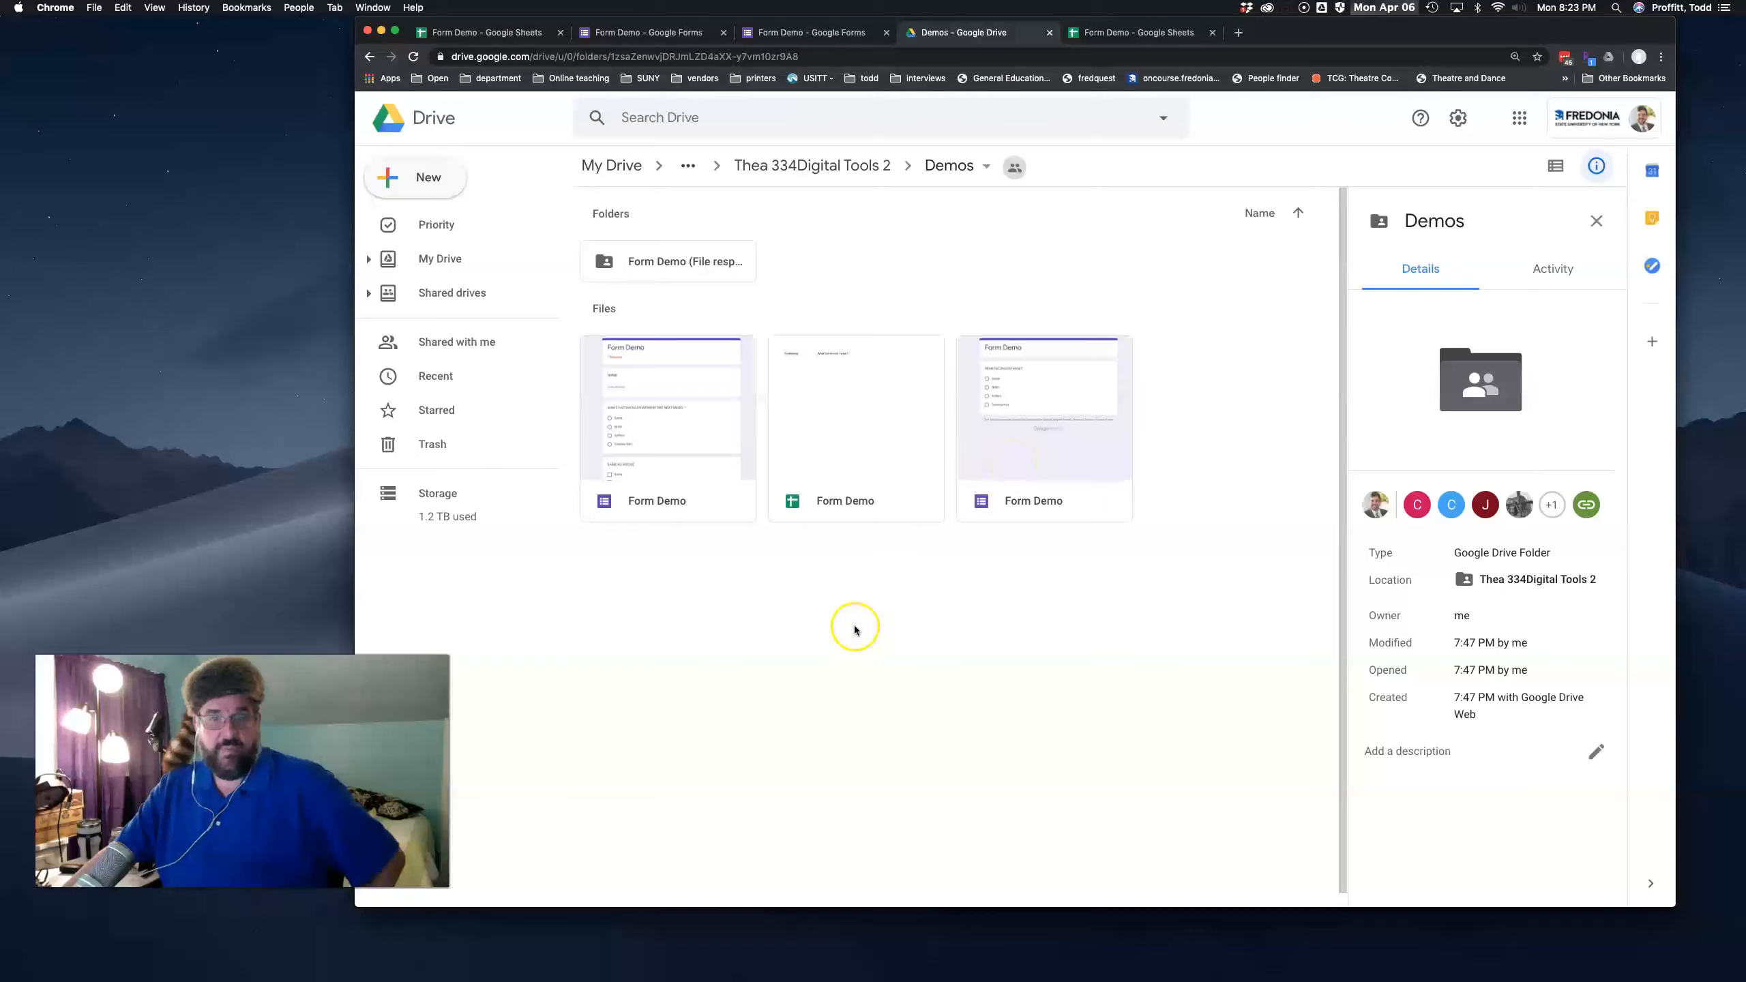
double_click(684, 265)
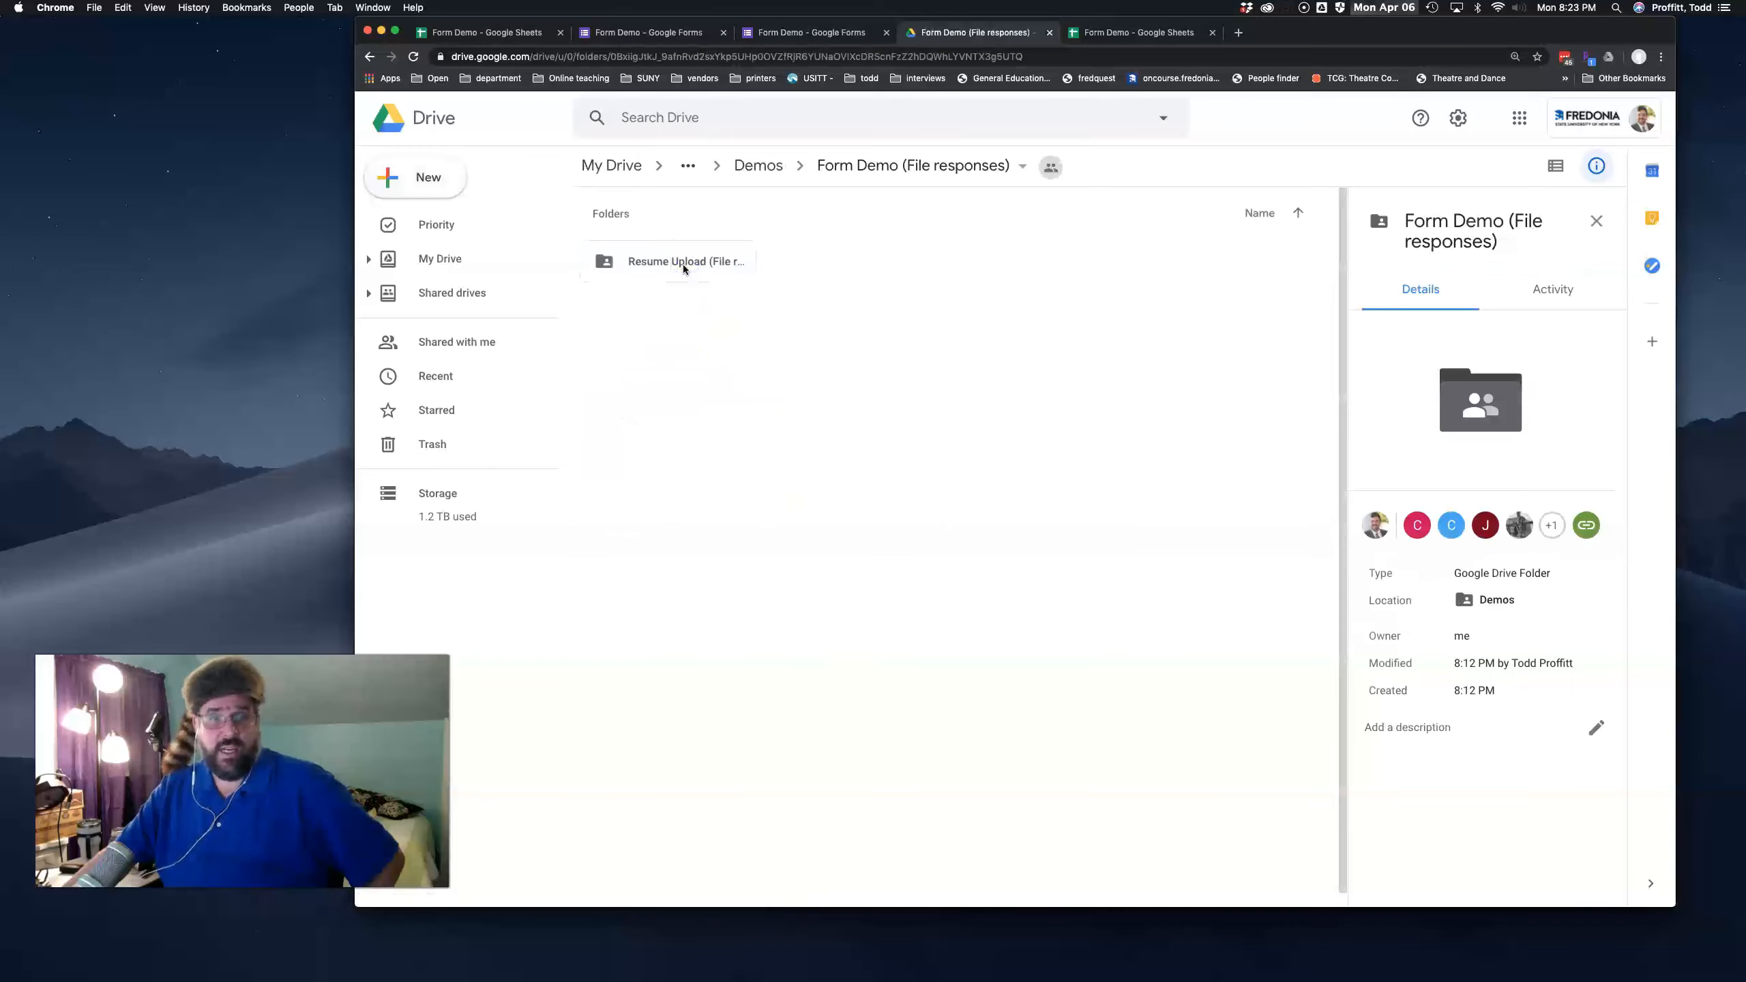
double_click(683, 264)
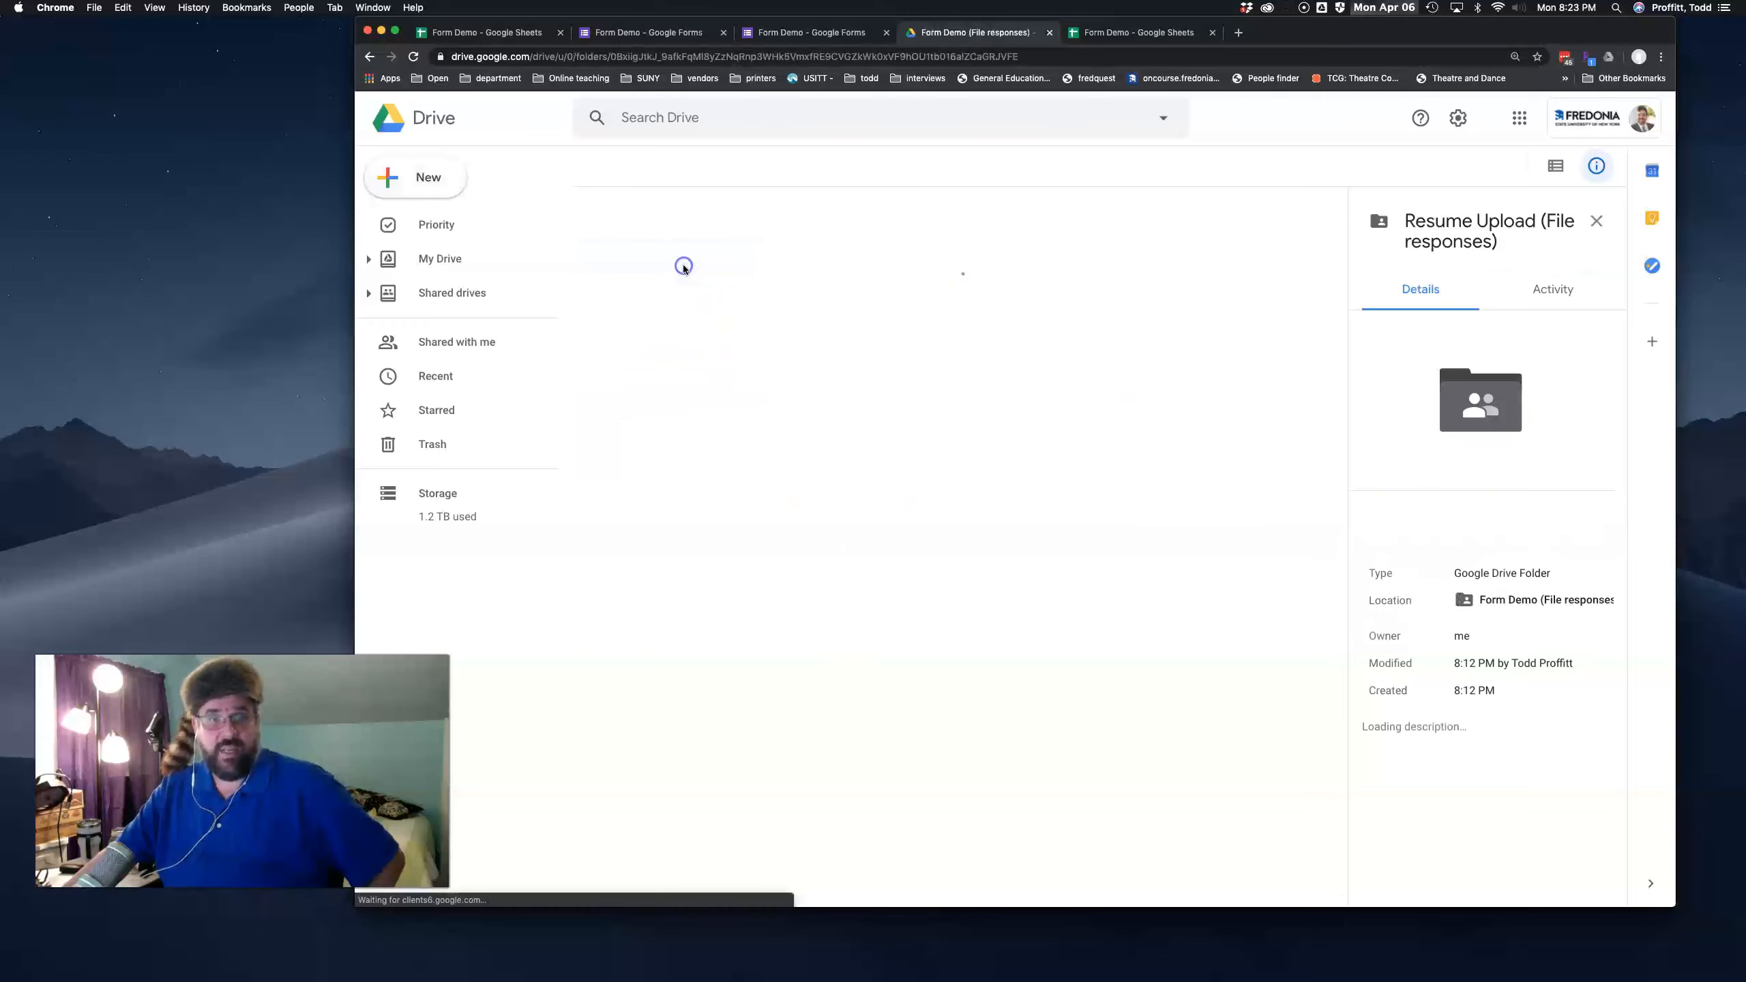
left_click(369, 56)
left_click(370, 57)
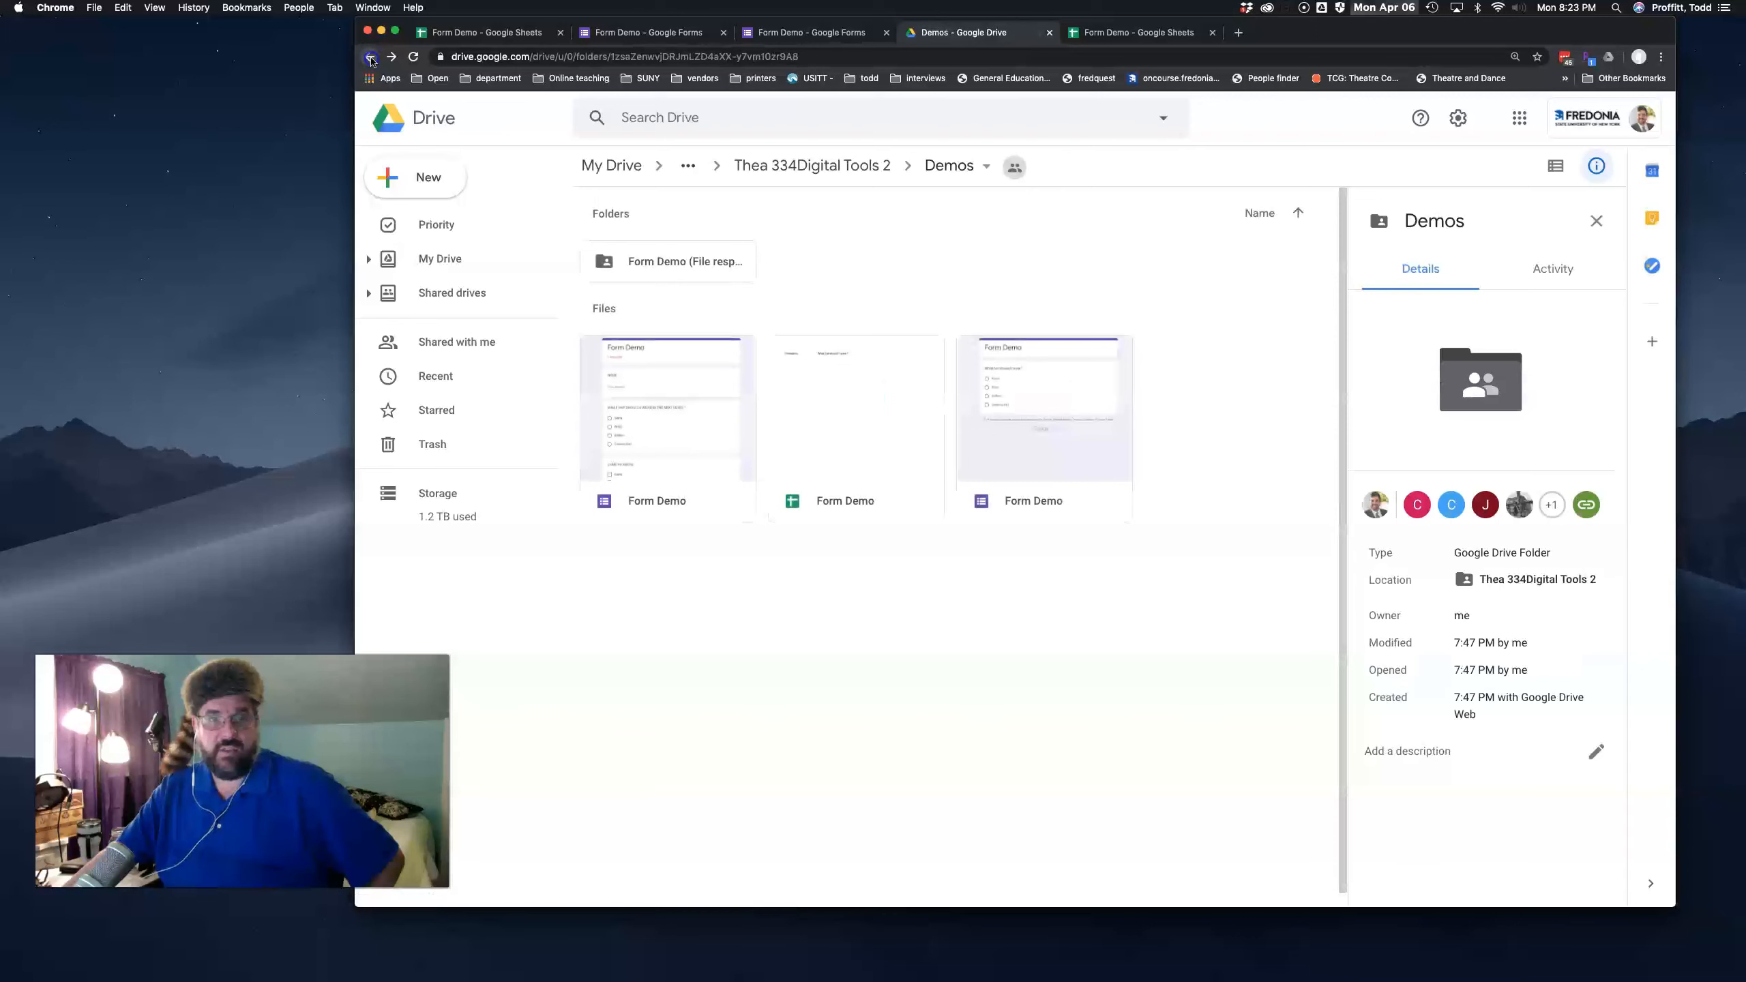
left_click(369, 56)
left_click(633, 34)
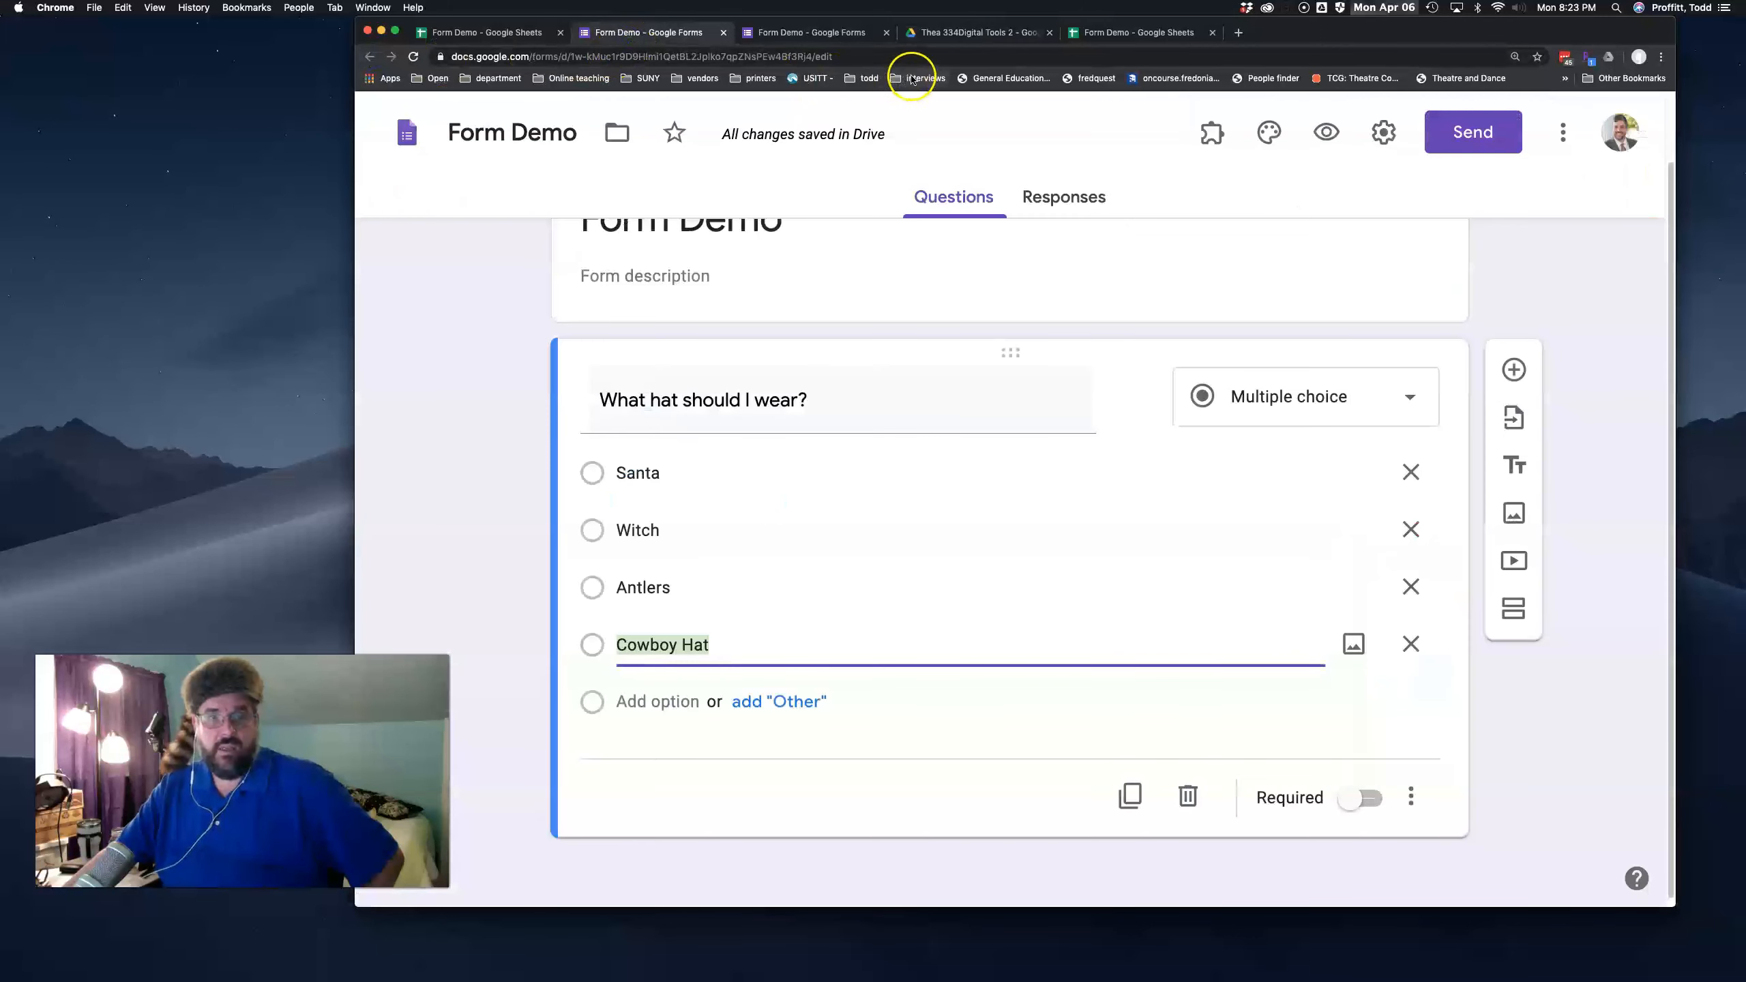
left_click(828, 33)
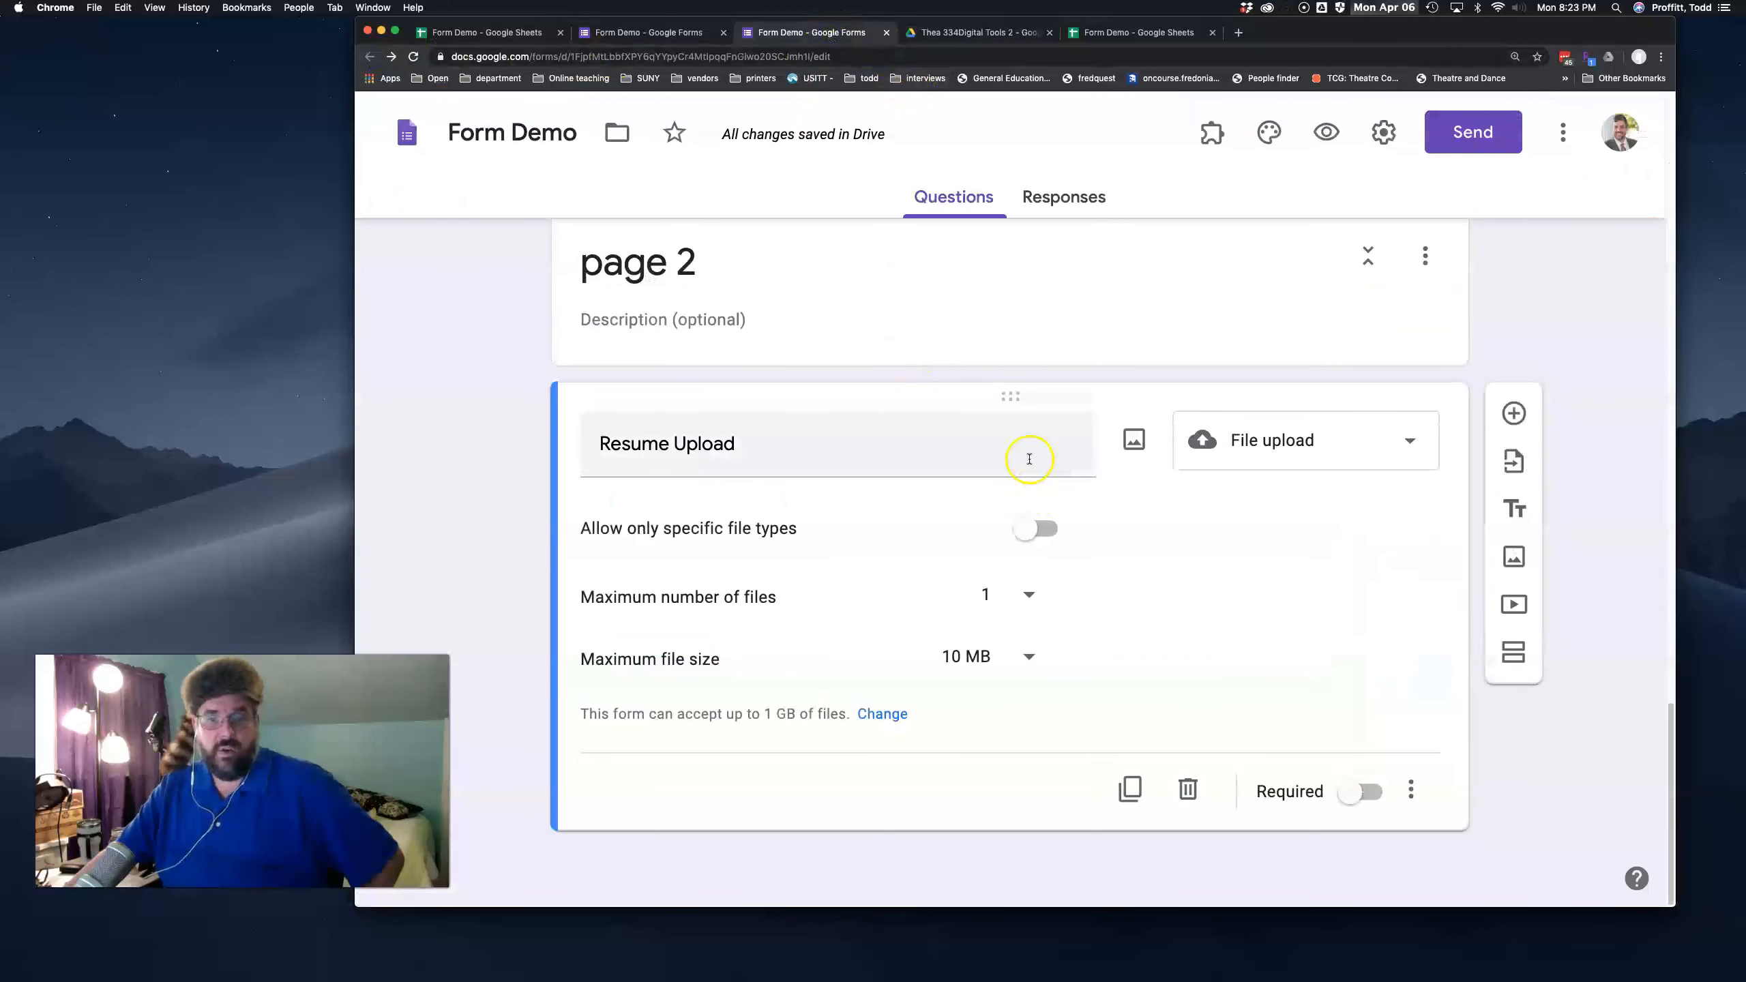
Preview the form, enter asdf as the name, choose Cowboy Hat for the next video, Santa under SAME AS ABOVE and Santa in the dropdown.
left_click(1326, 133)
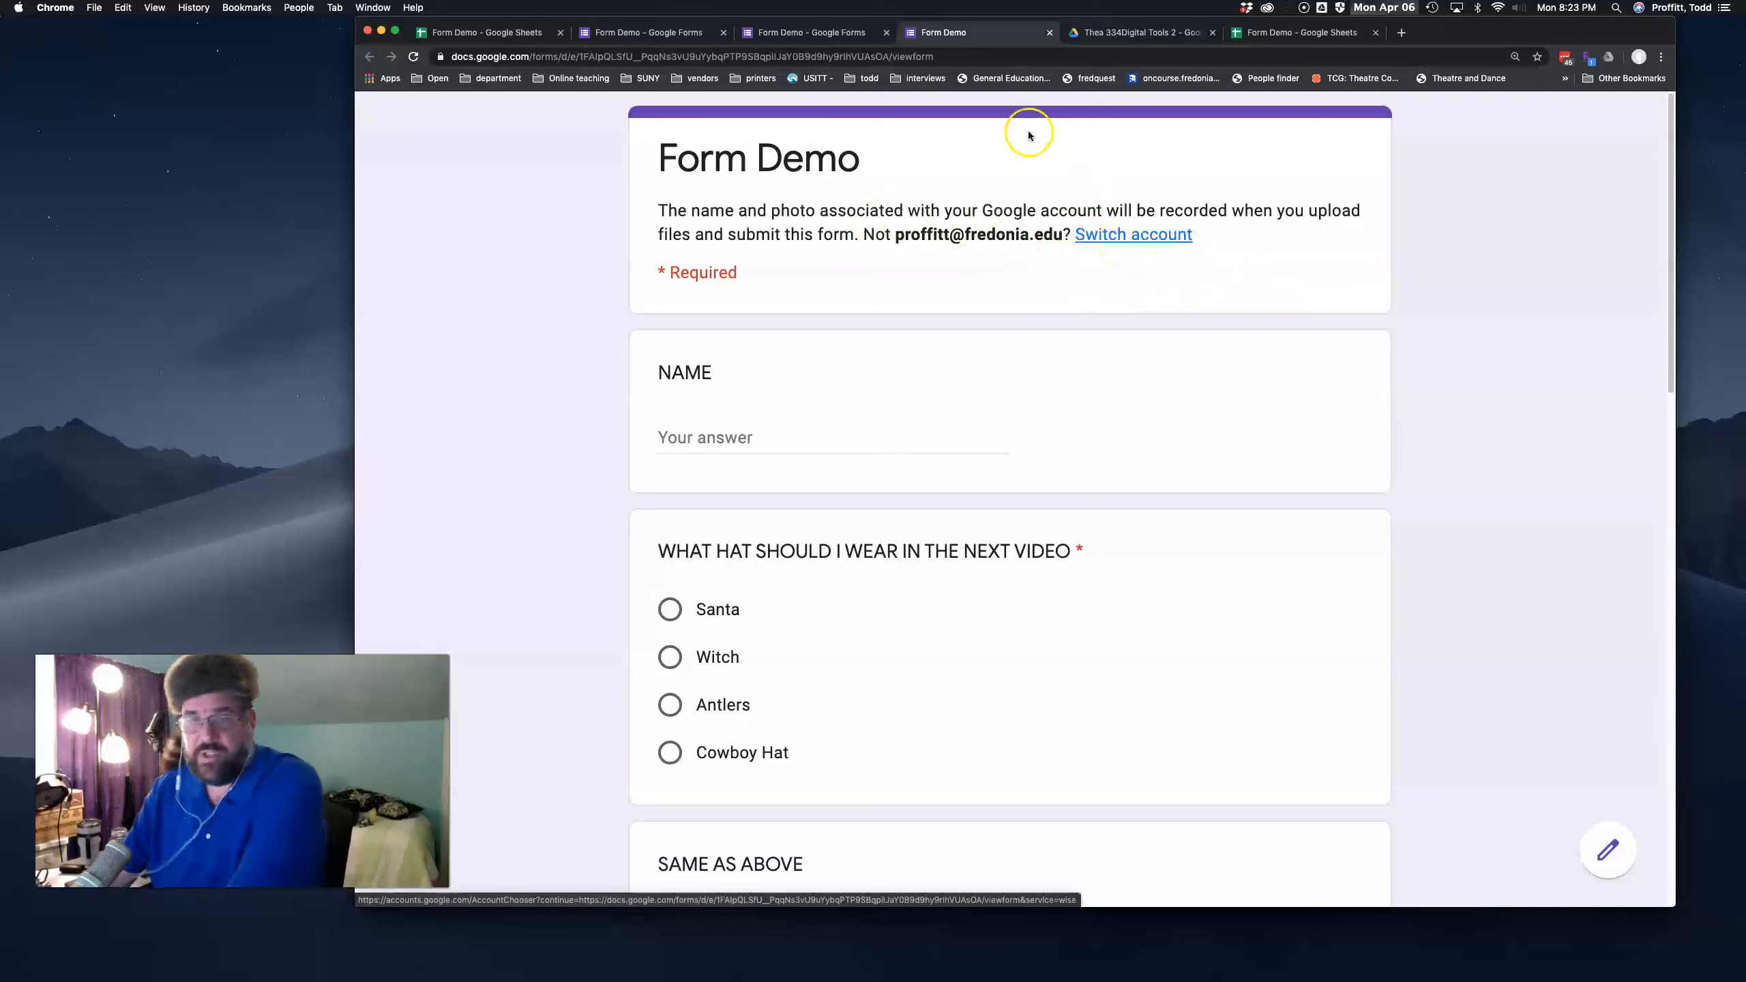
left_click(733, 433)
type("asdf")
scroll(866, 461, "down", 7)
left_click(670, 259)
left_click(670, 426)
scroll(1038, 466, "down", 5)
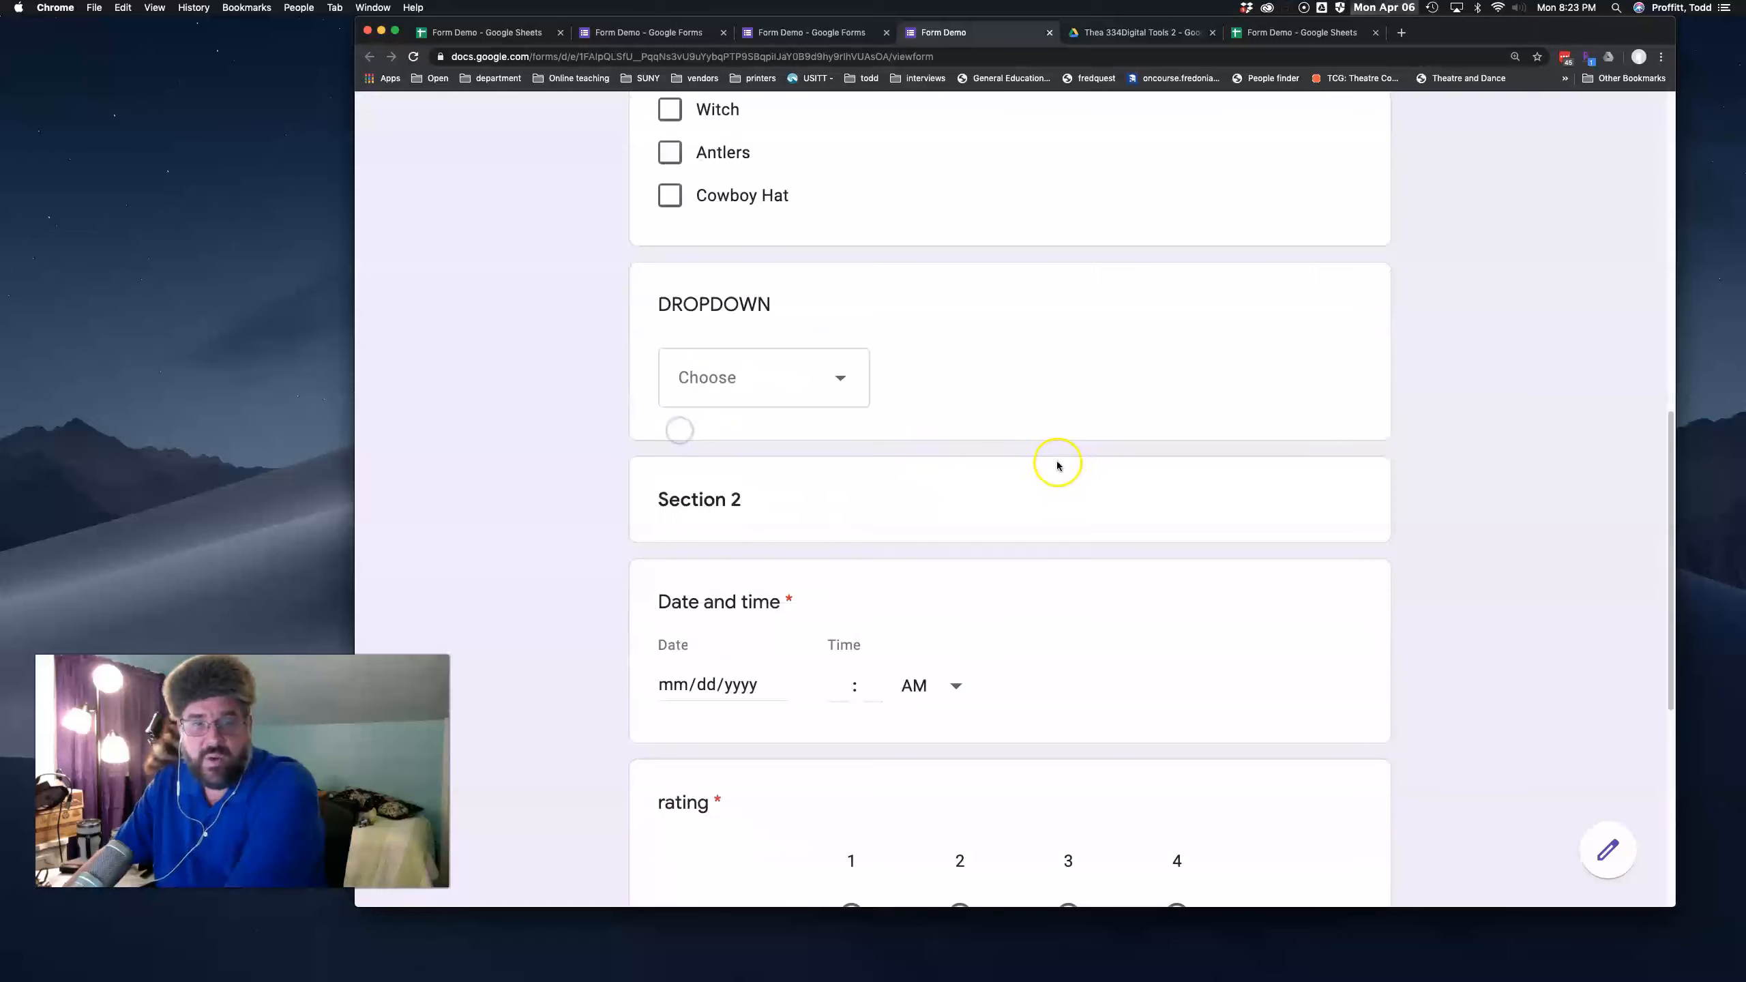
left_click(832, 382)
left_click(797, 455)
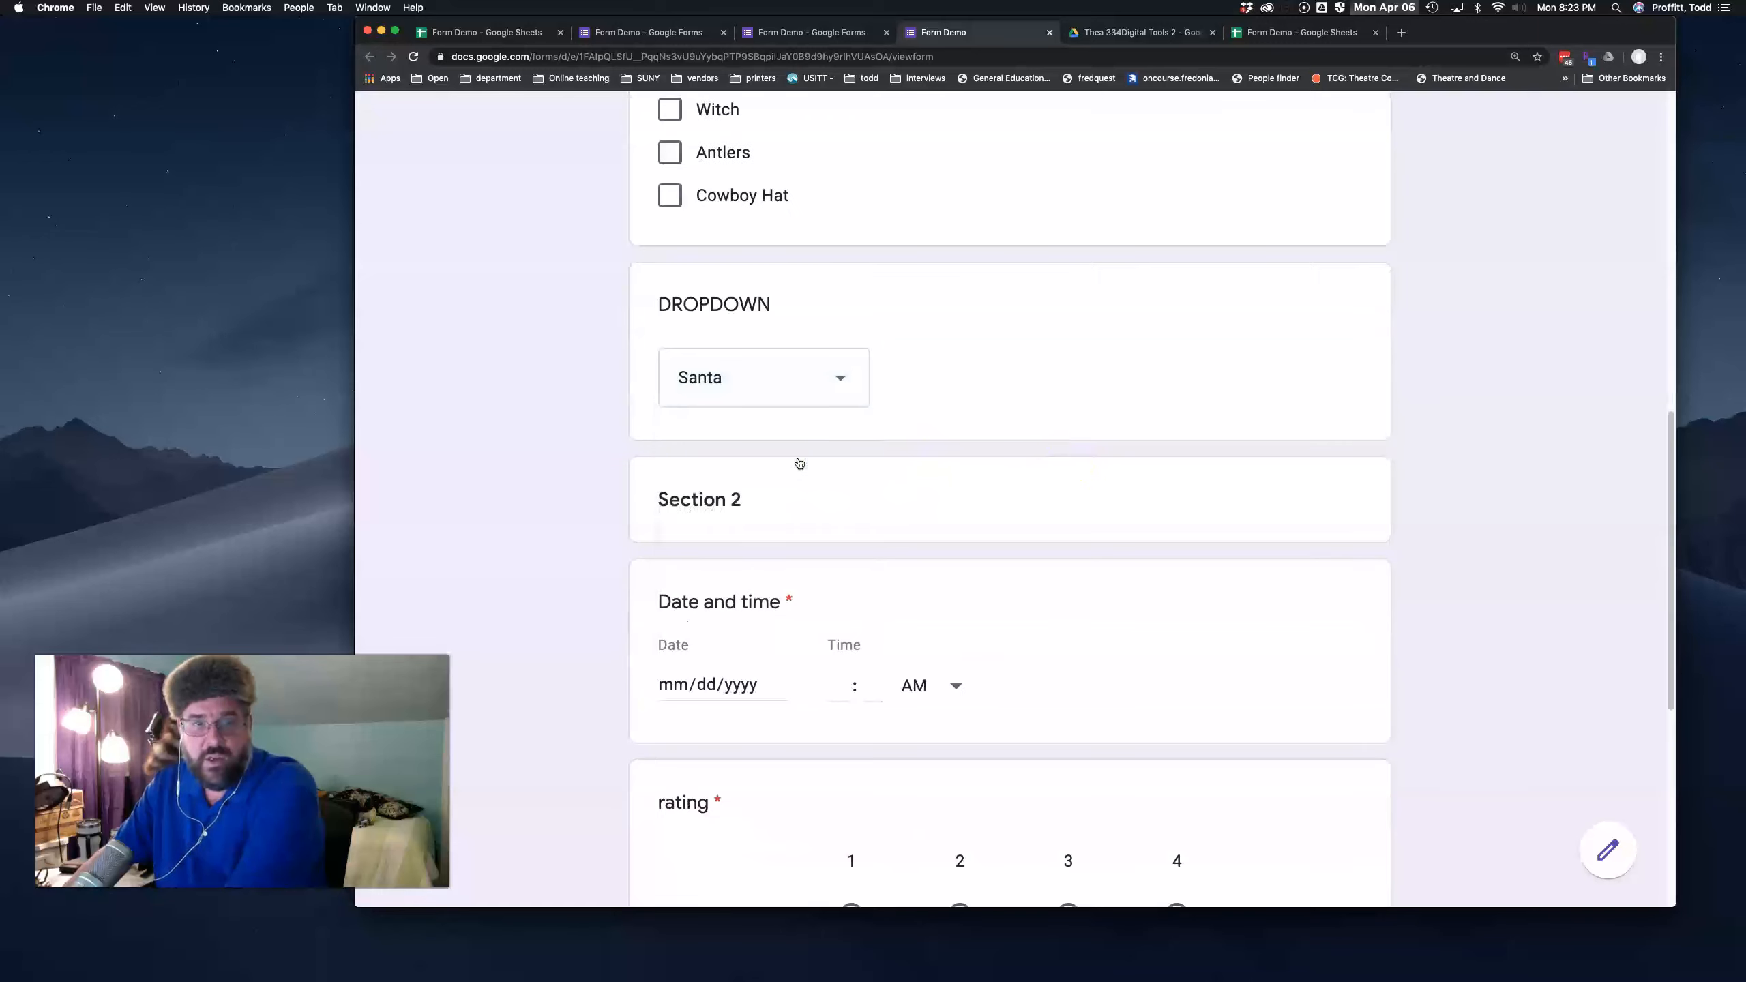
Answer the Date and time question with 04/08/2020 and 09:30 AM.
scroll(1148, 201, "up", 7)
scroll(1148, 202, "up", 5)
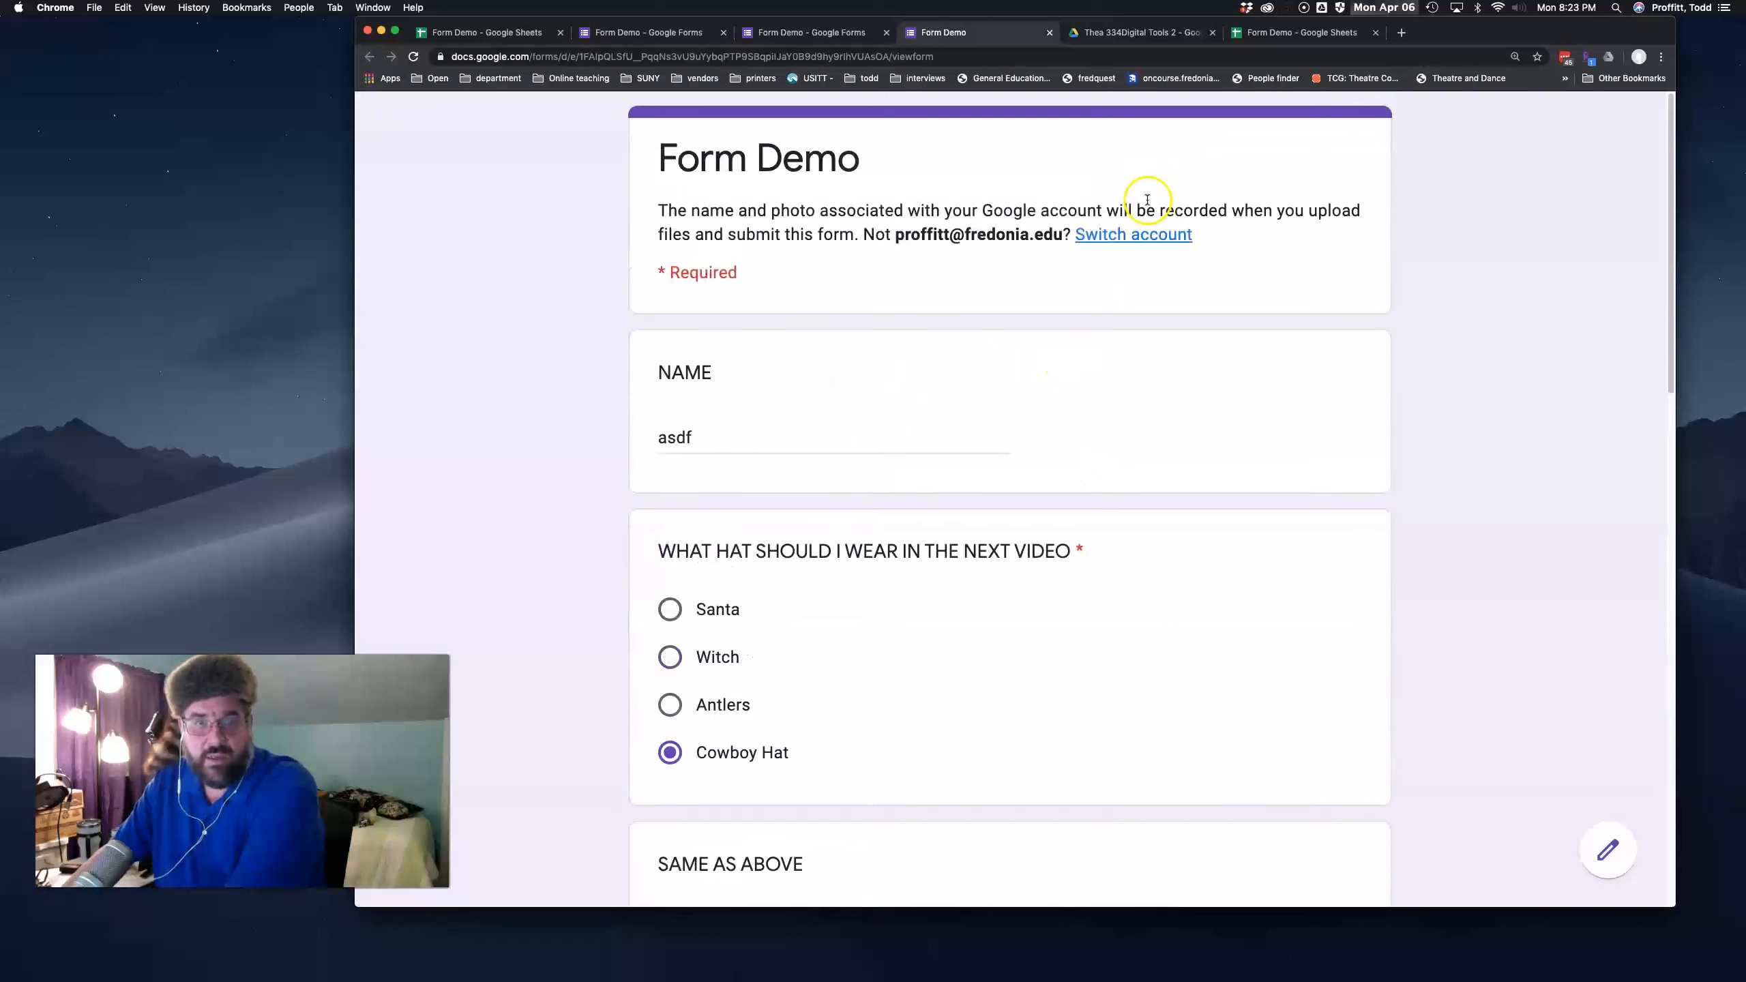
scroll(886, 521, "down", 5)
scroll(918, 435, "down", 10)
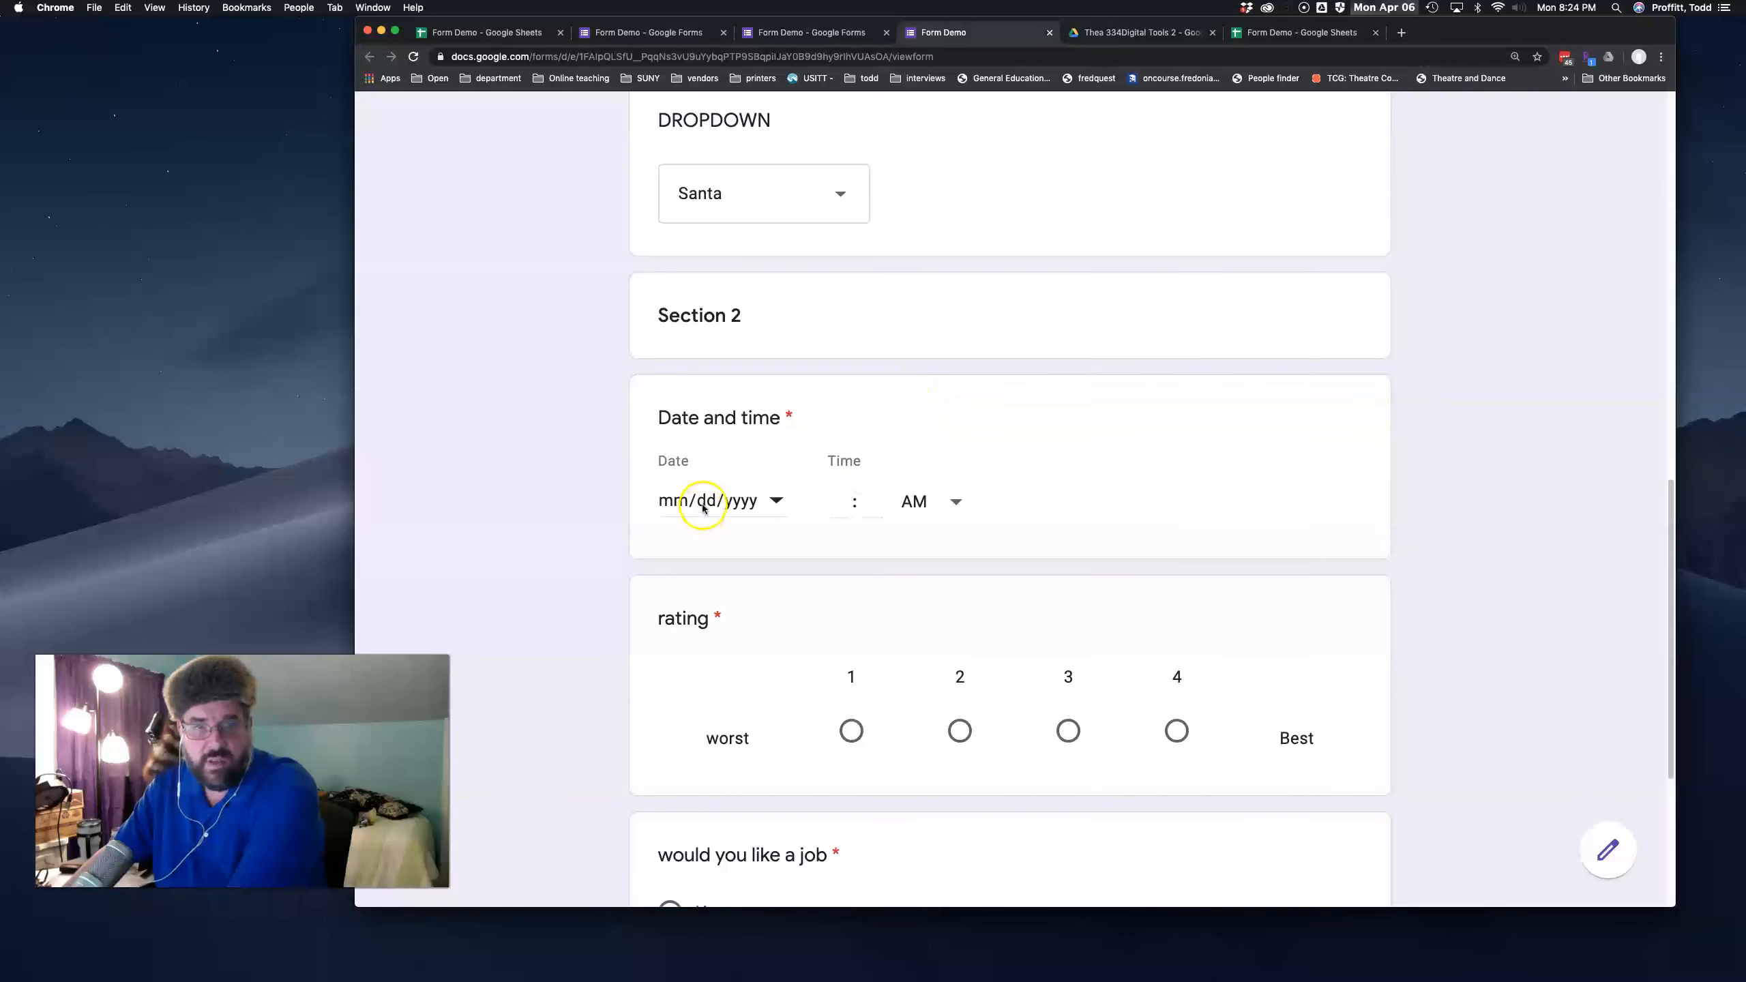
left_click(774, 502)
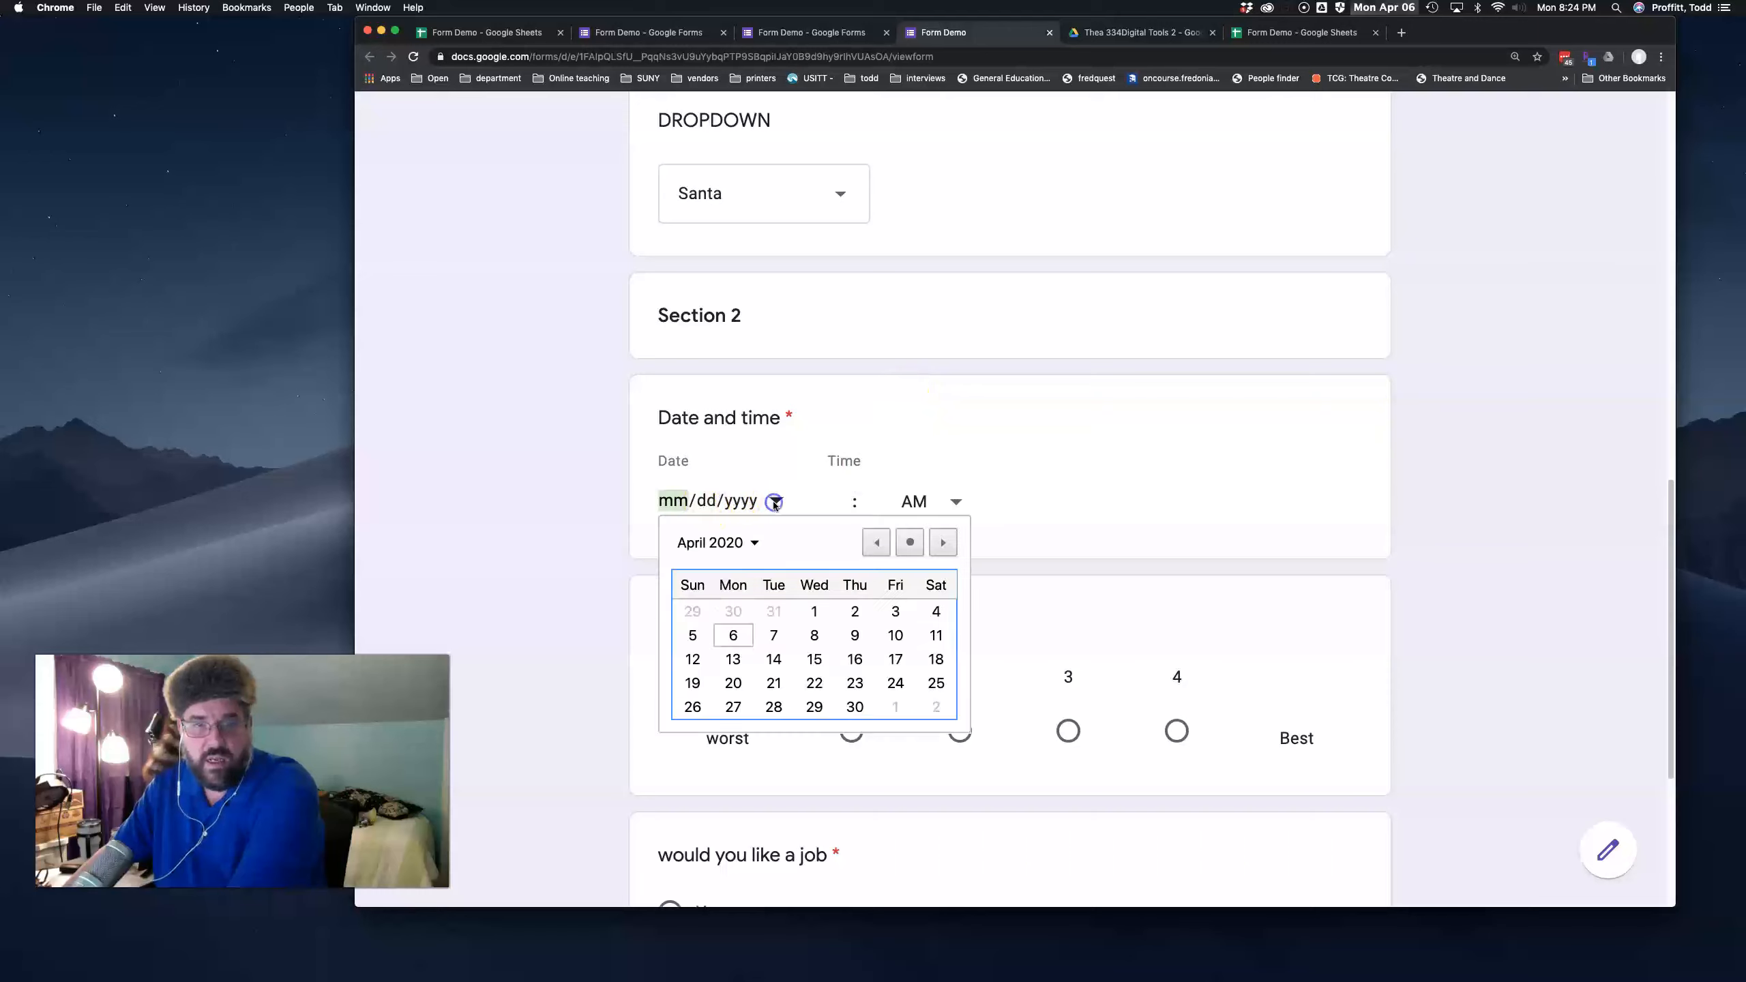
left_click(813, 635)
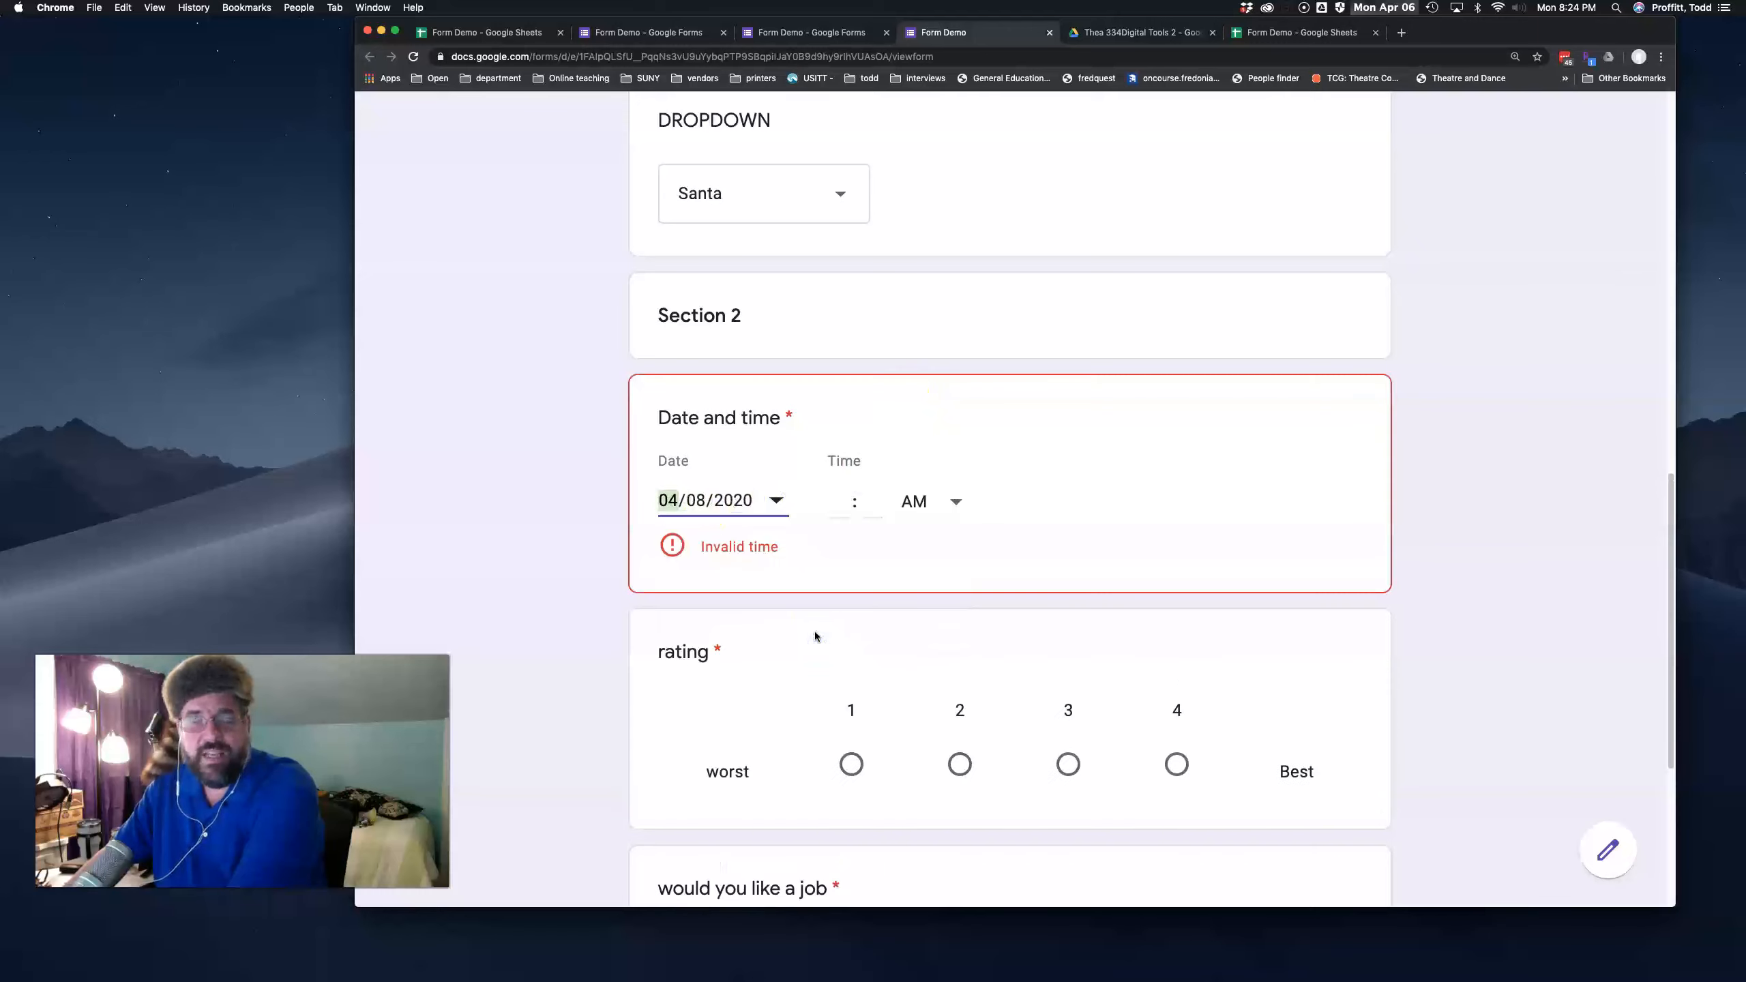
left_click(839, 503)
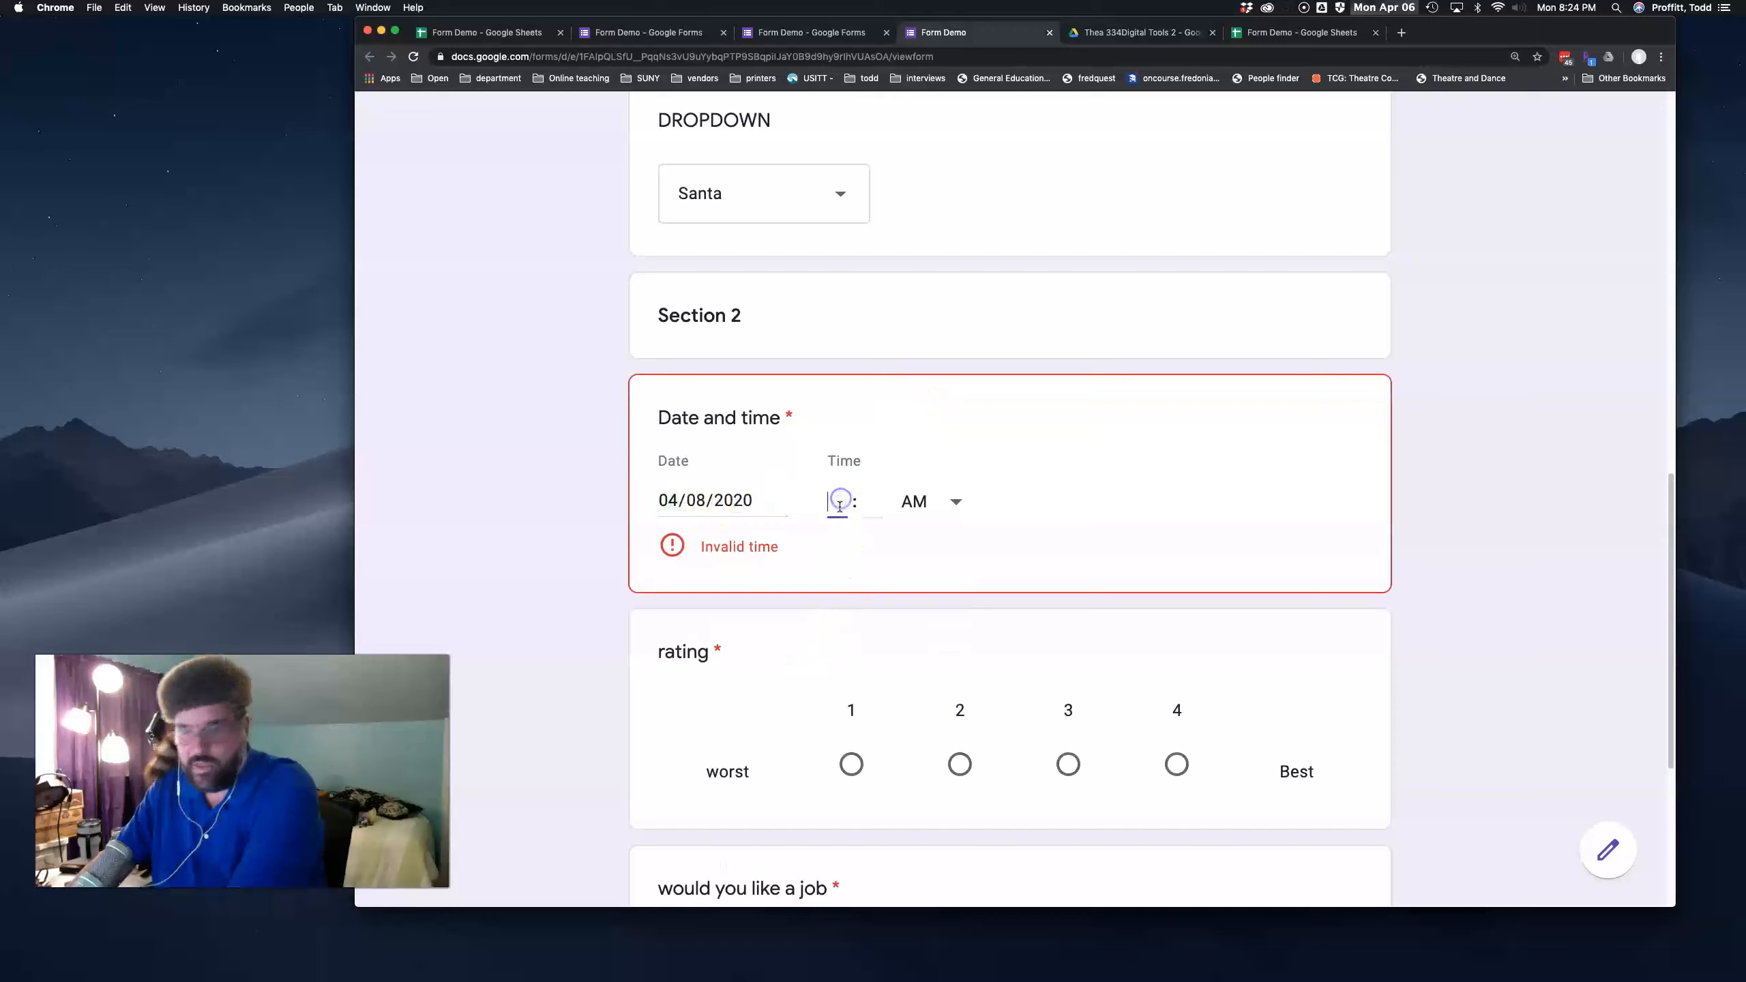
left_click(867, 504)
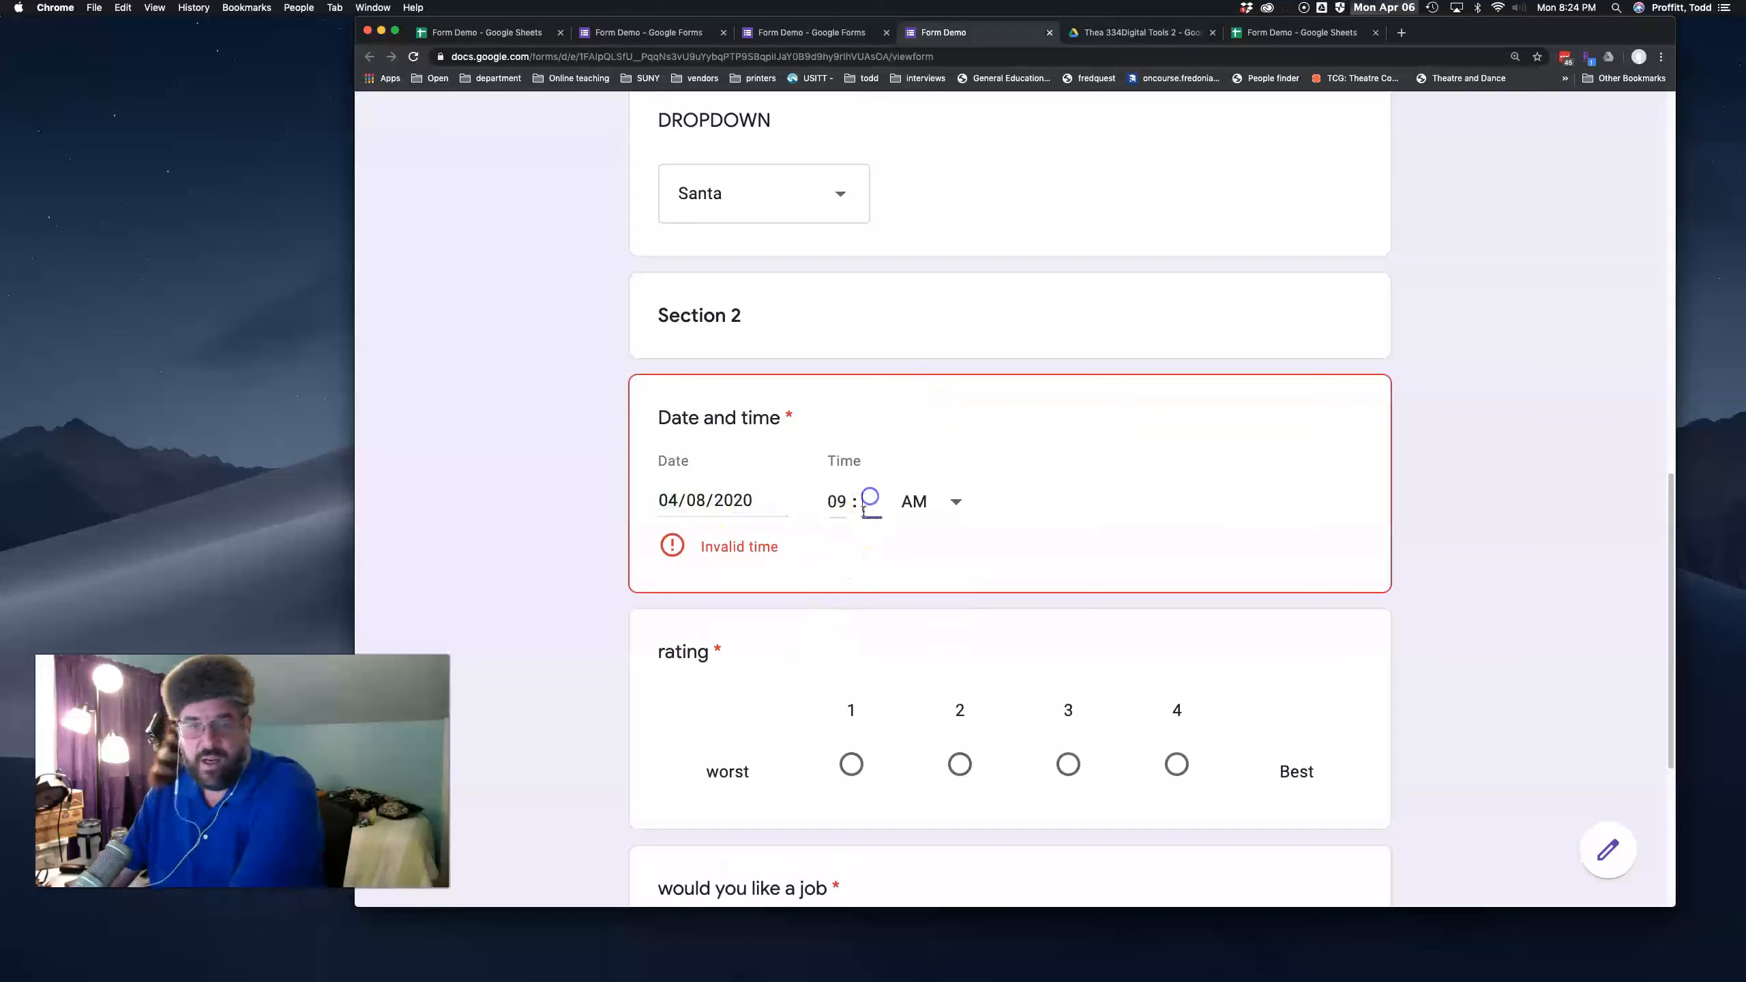
type("30")
Choose a rating of 3, answer Yes to the job question and continue to page 2.
left_click(1071, 730)
scroll(1079, 726, "down", 5)
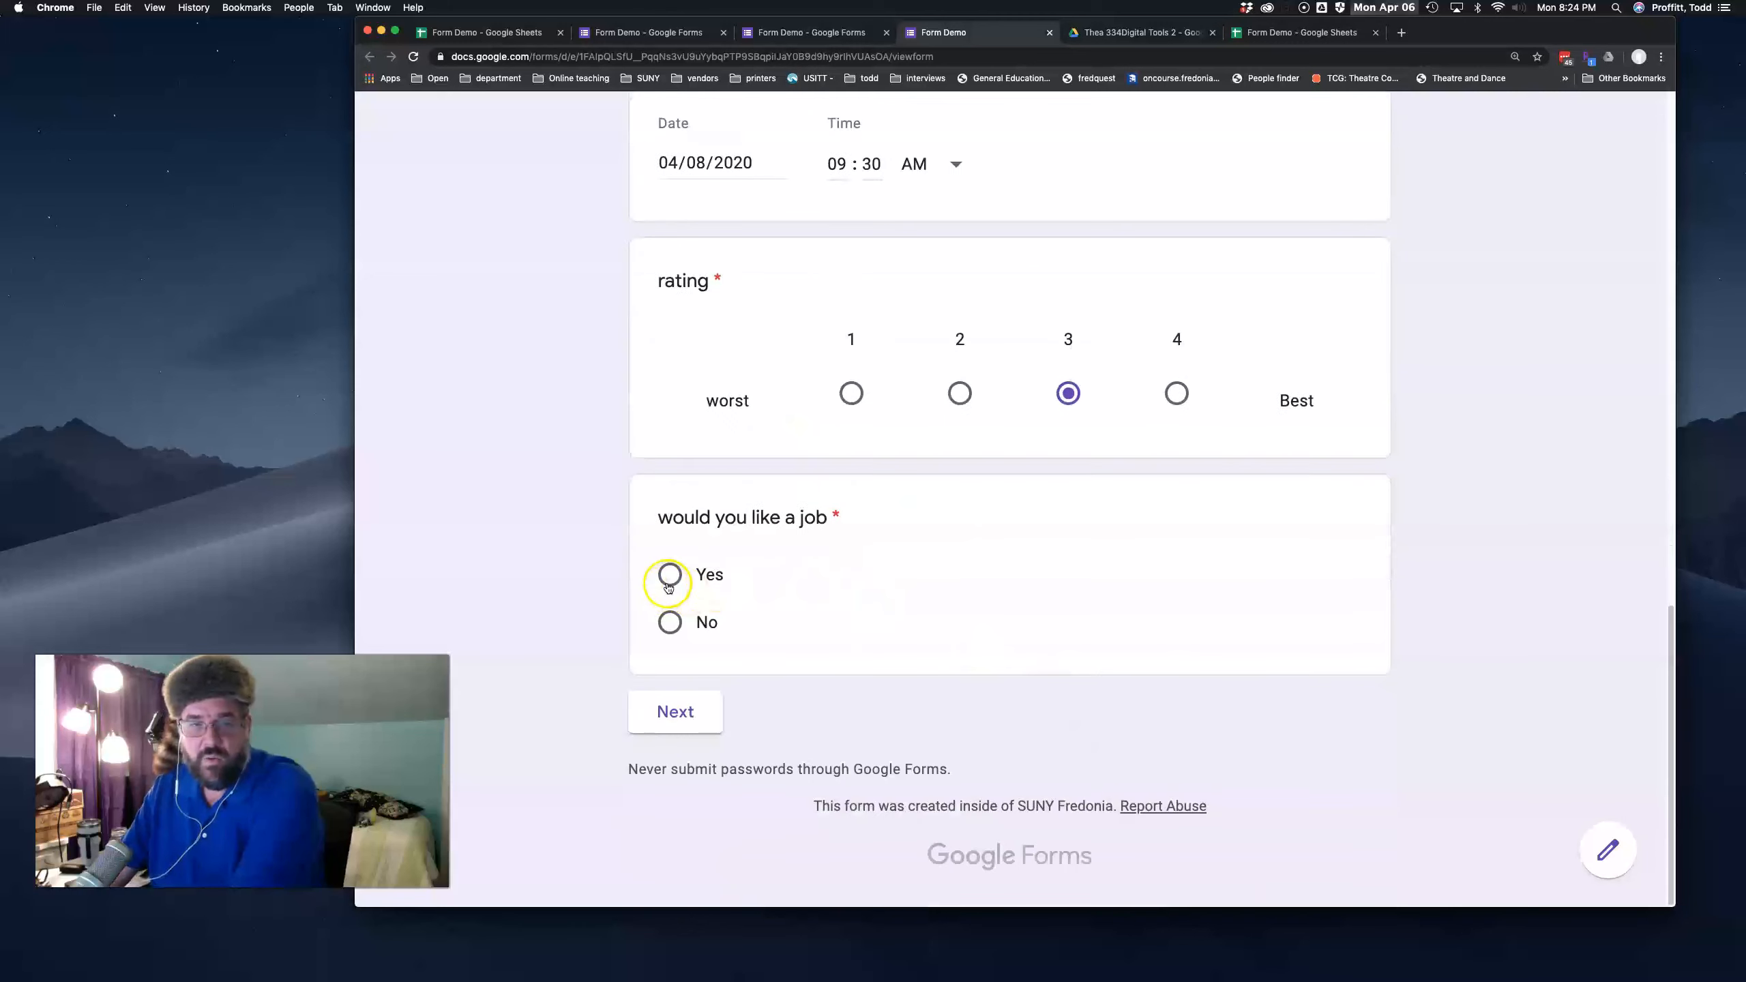
left_click(672, 713)
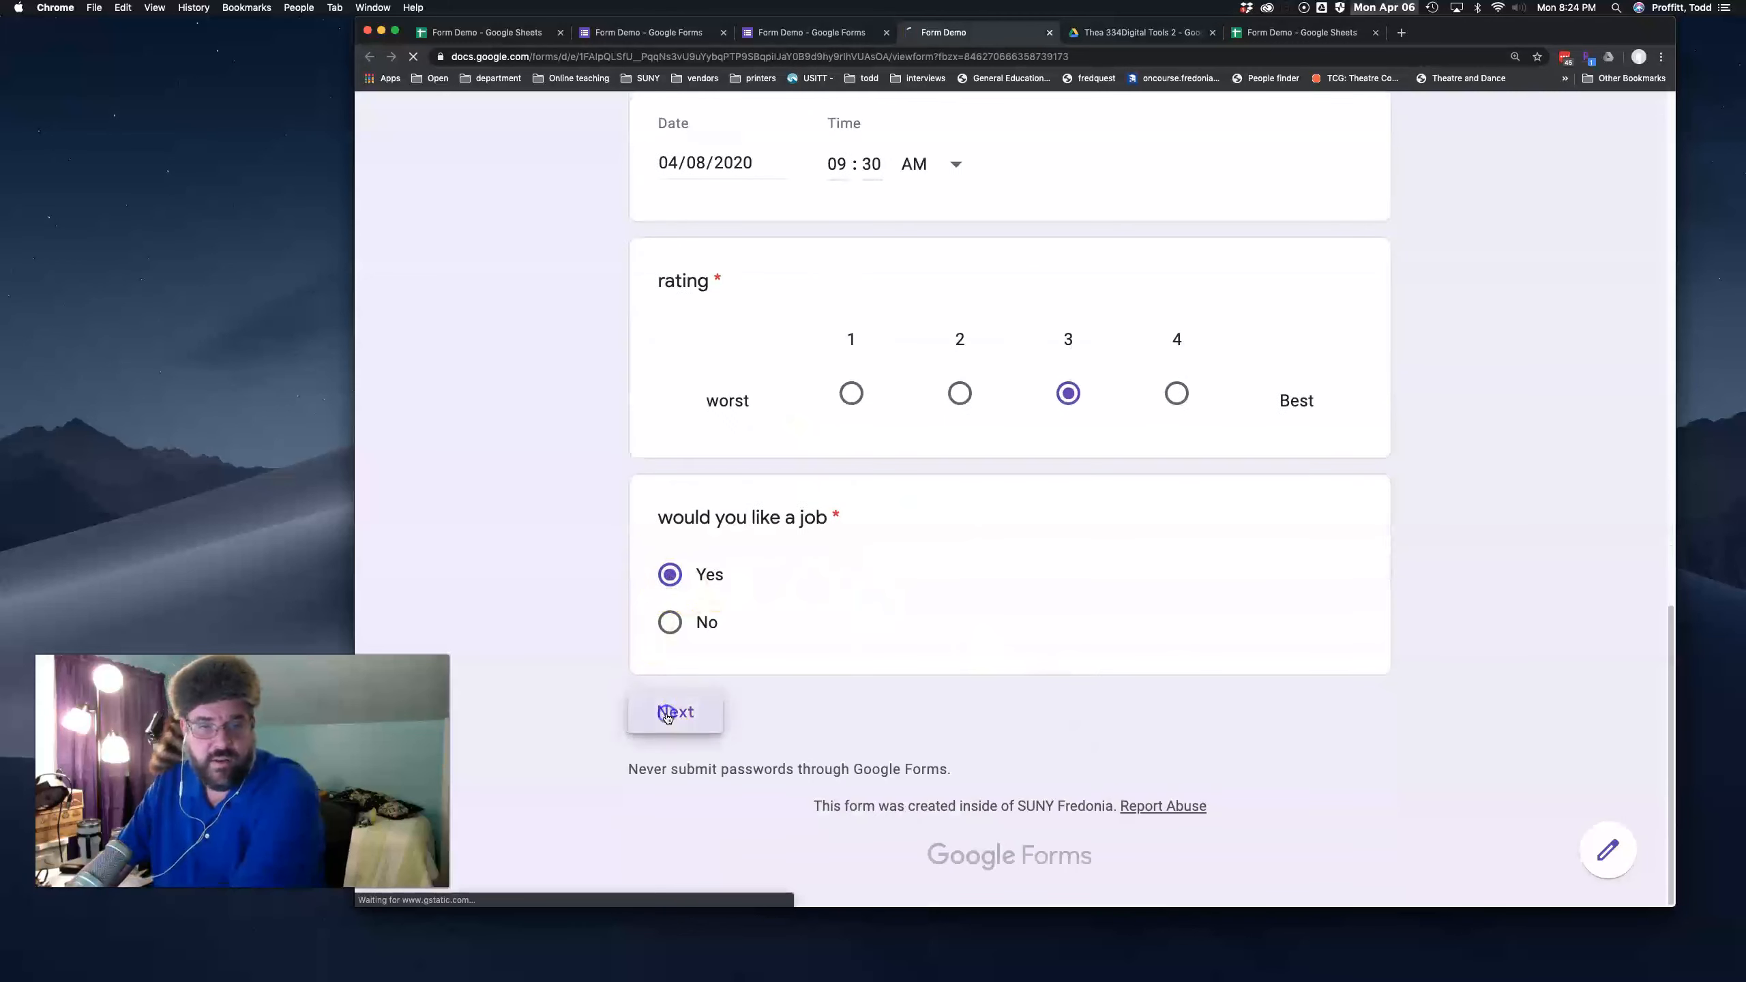
Try to attach a file to Resume Upload from My Drive, in the TADA Photo Share folder under Posters, 2017-2018.
left_click(721, 444)
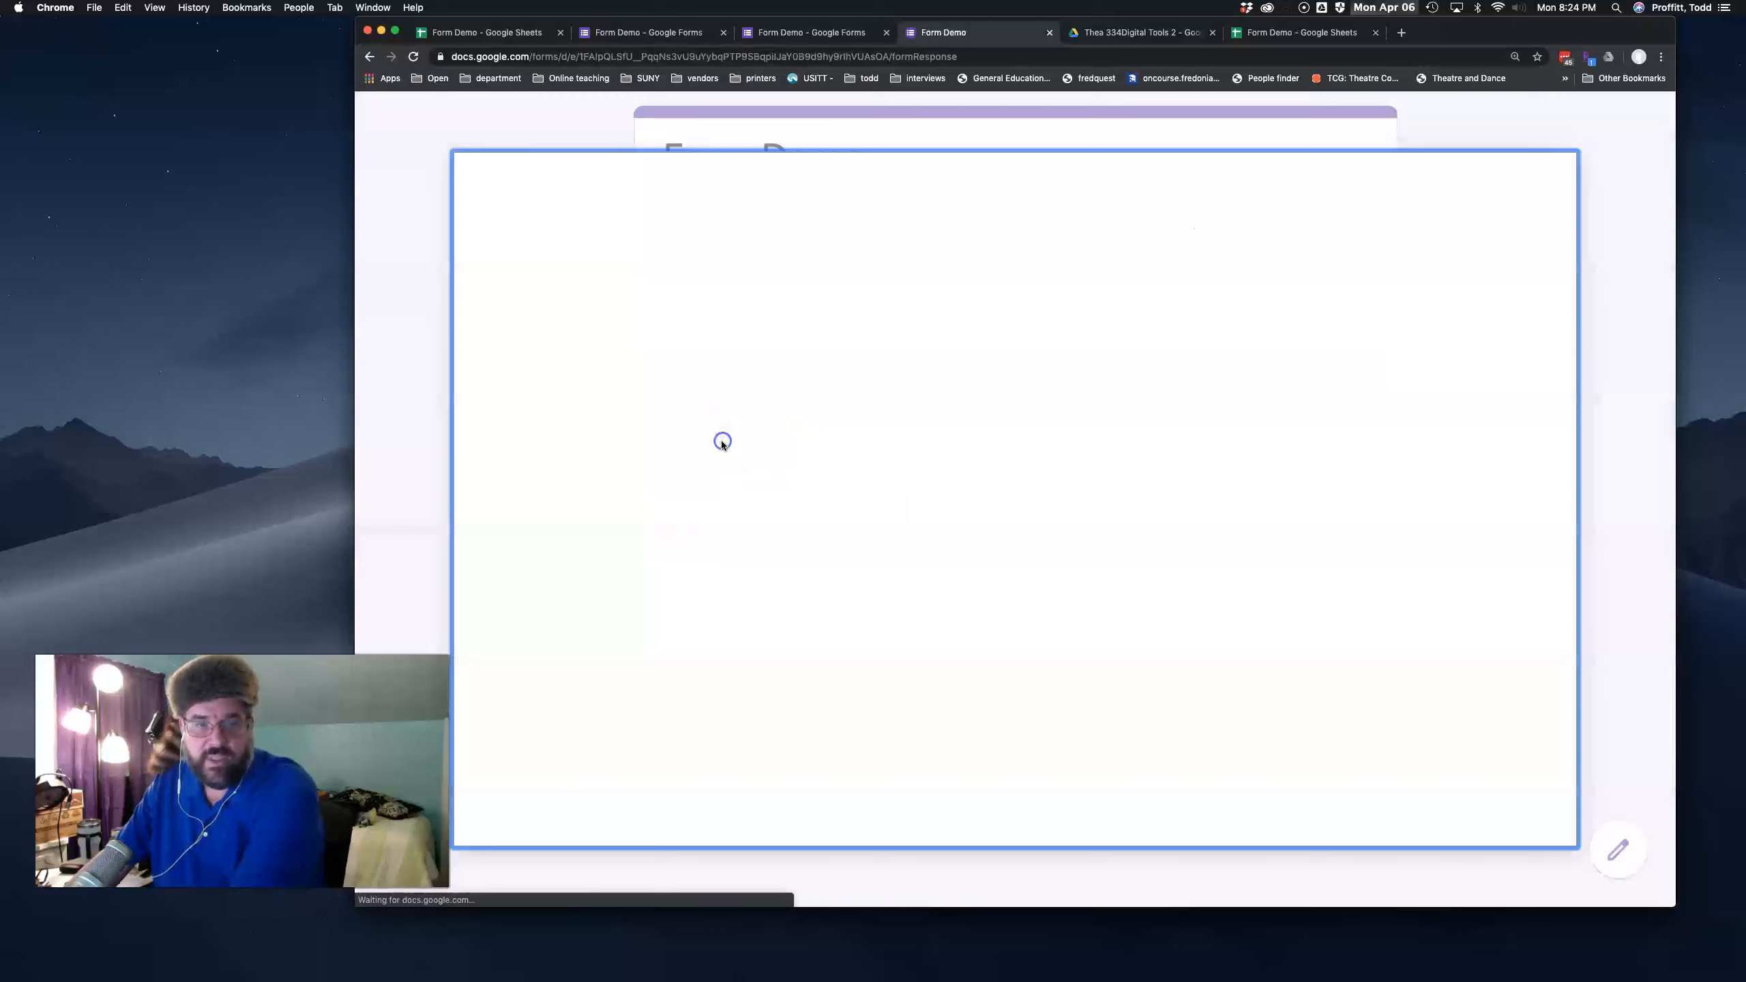
left_click(626, 254)
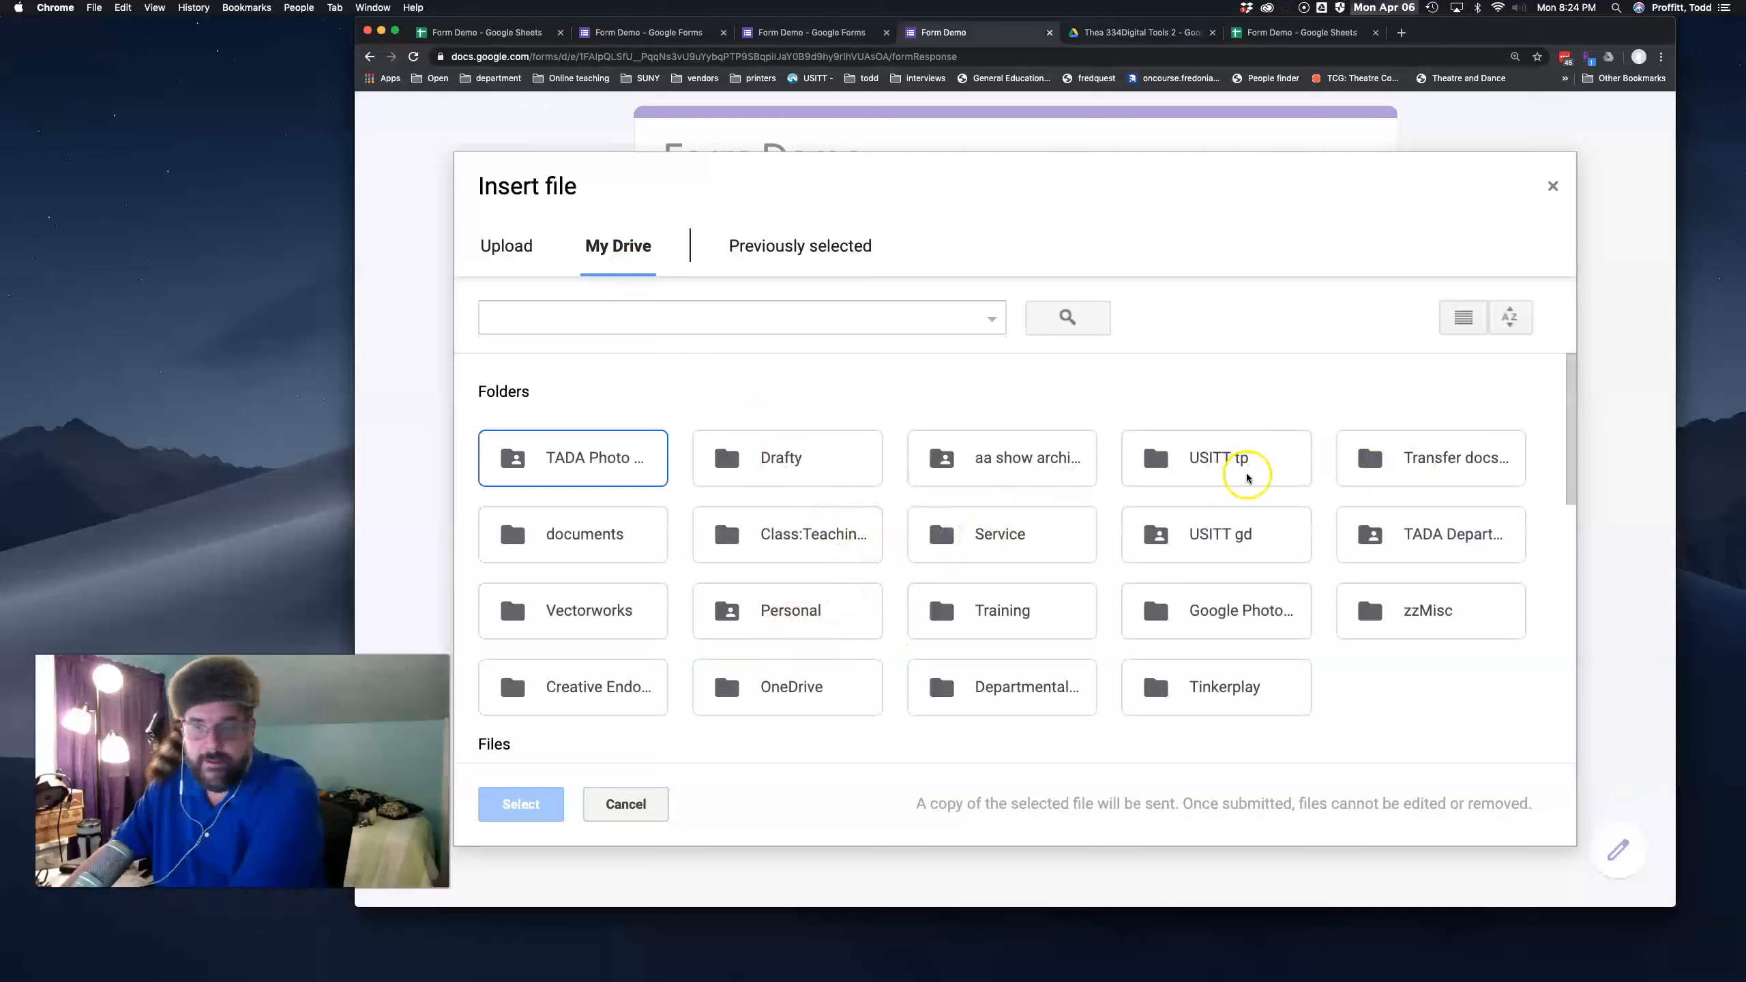
double_click(627, 460)
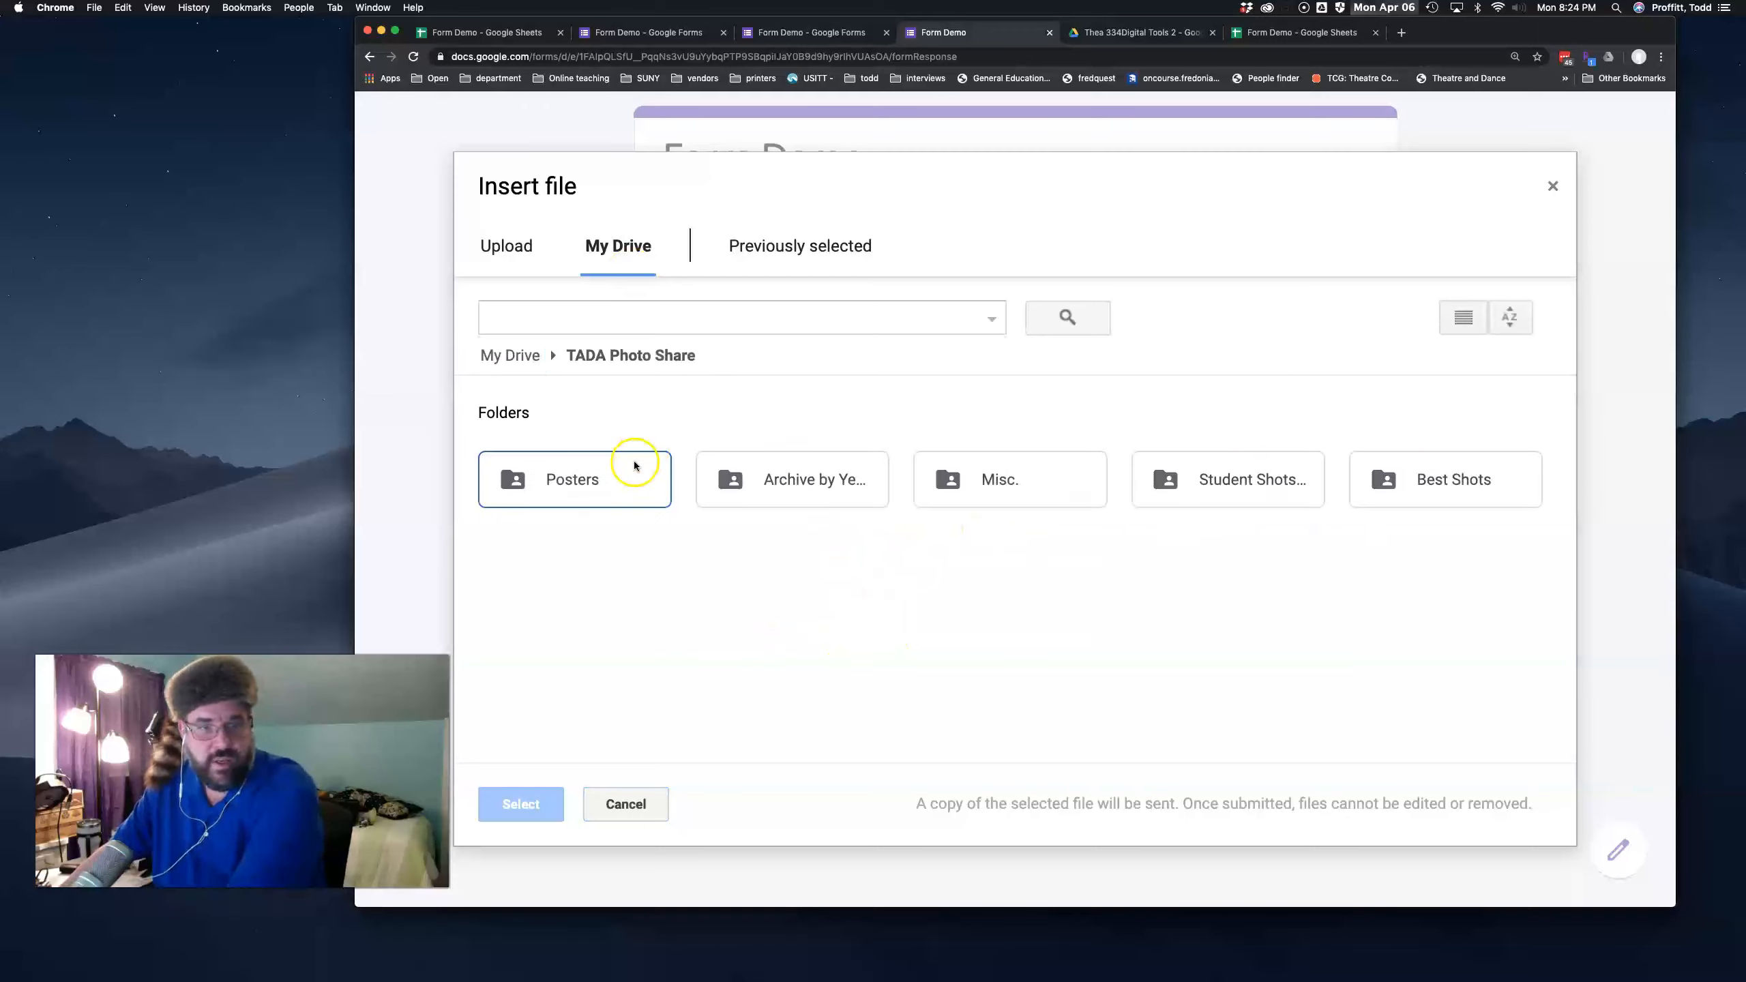
double_click(598, 496)
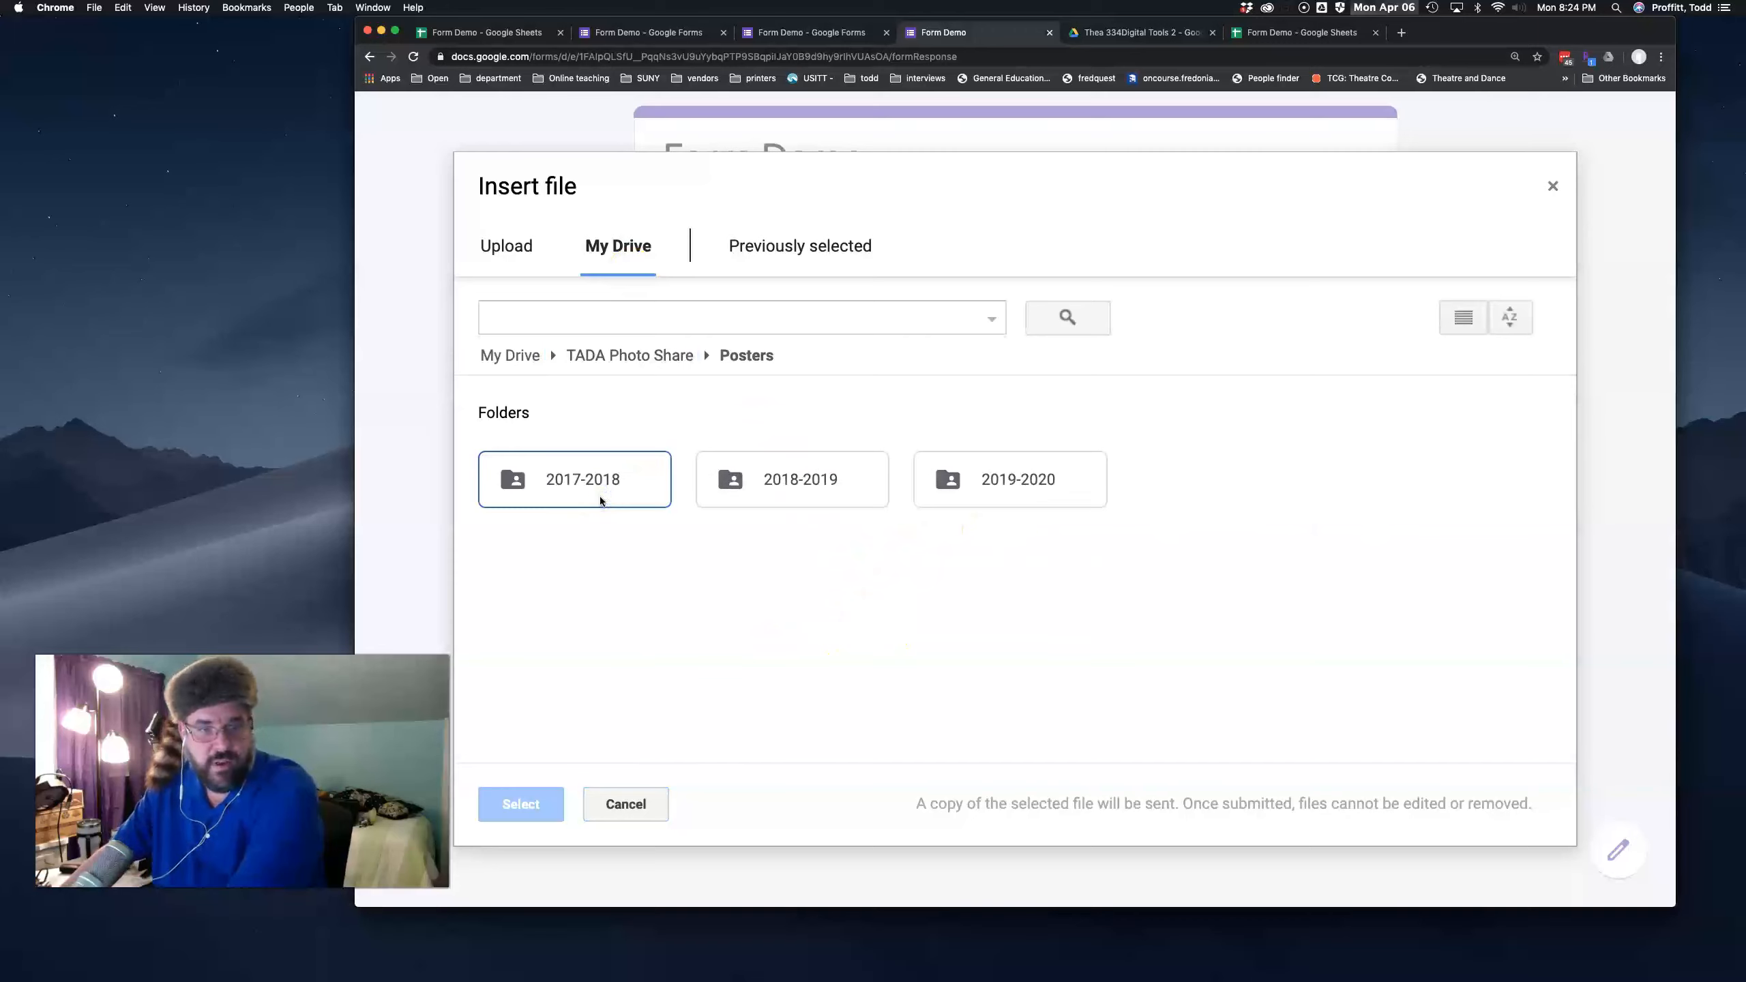
double_click(600, 500)
double_click(600, 498)
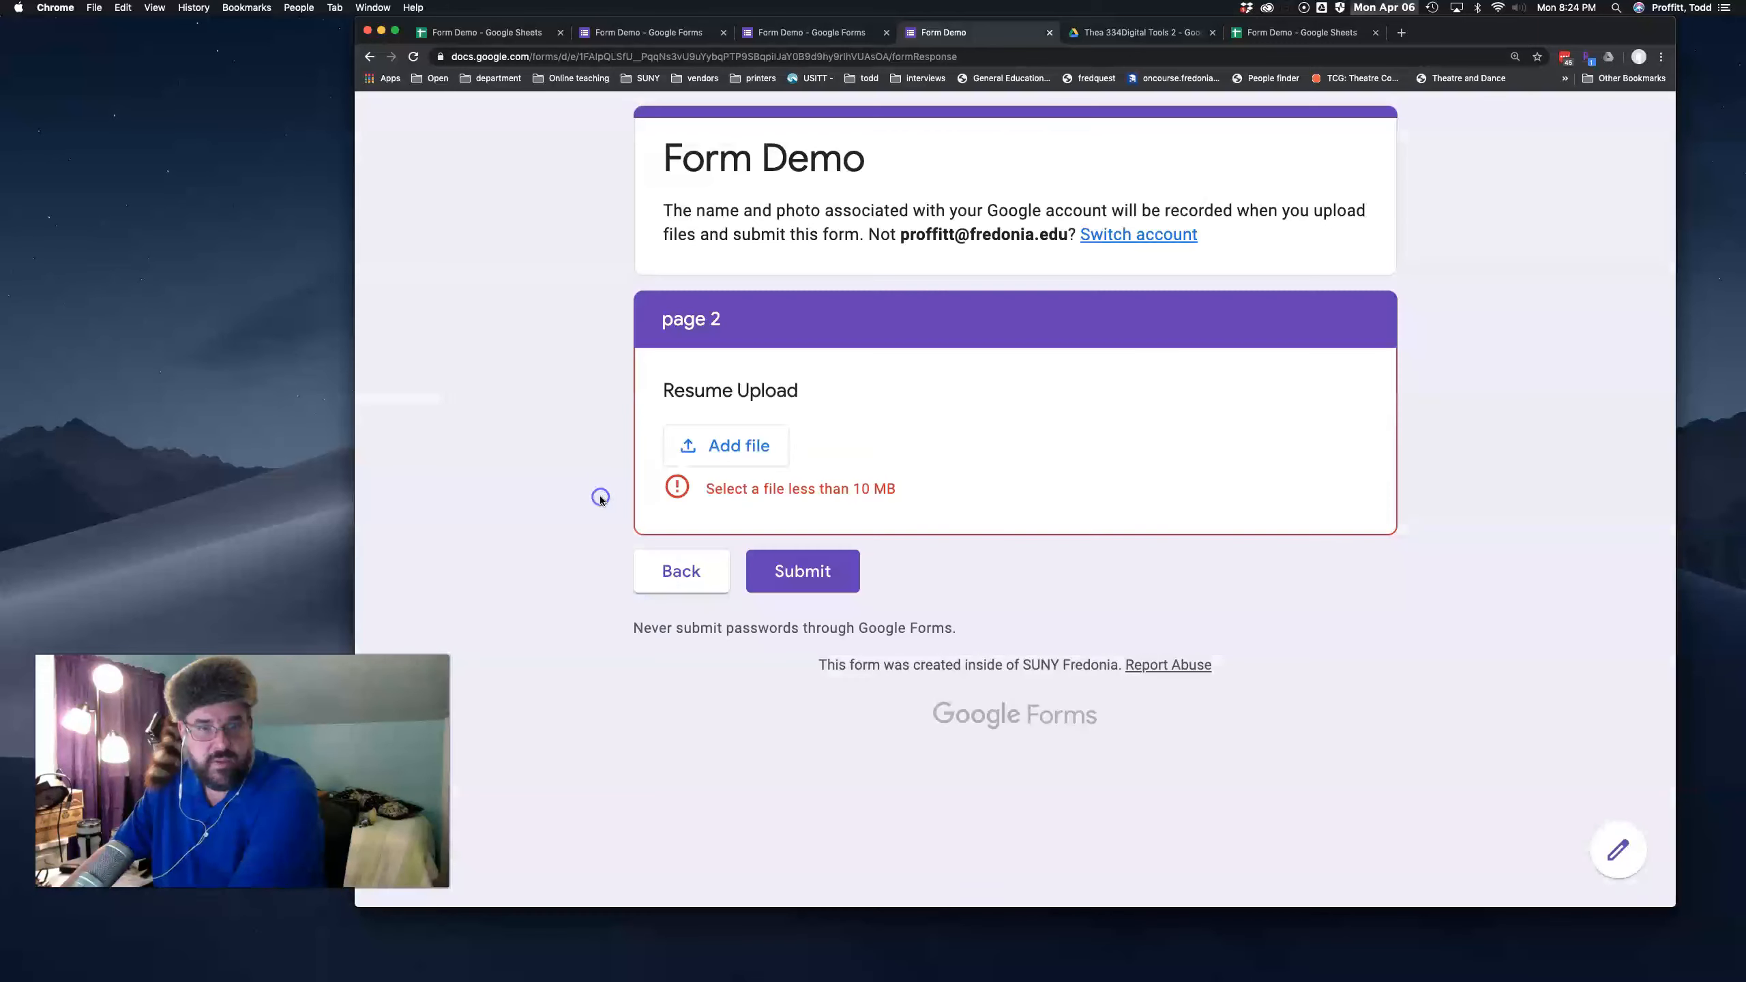
Go back to the first page and forward to page 2 again, submit the response without a resume file and close the preview.
left_click(782, 570)
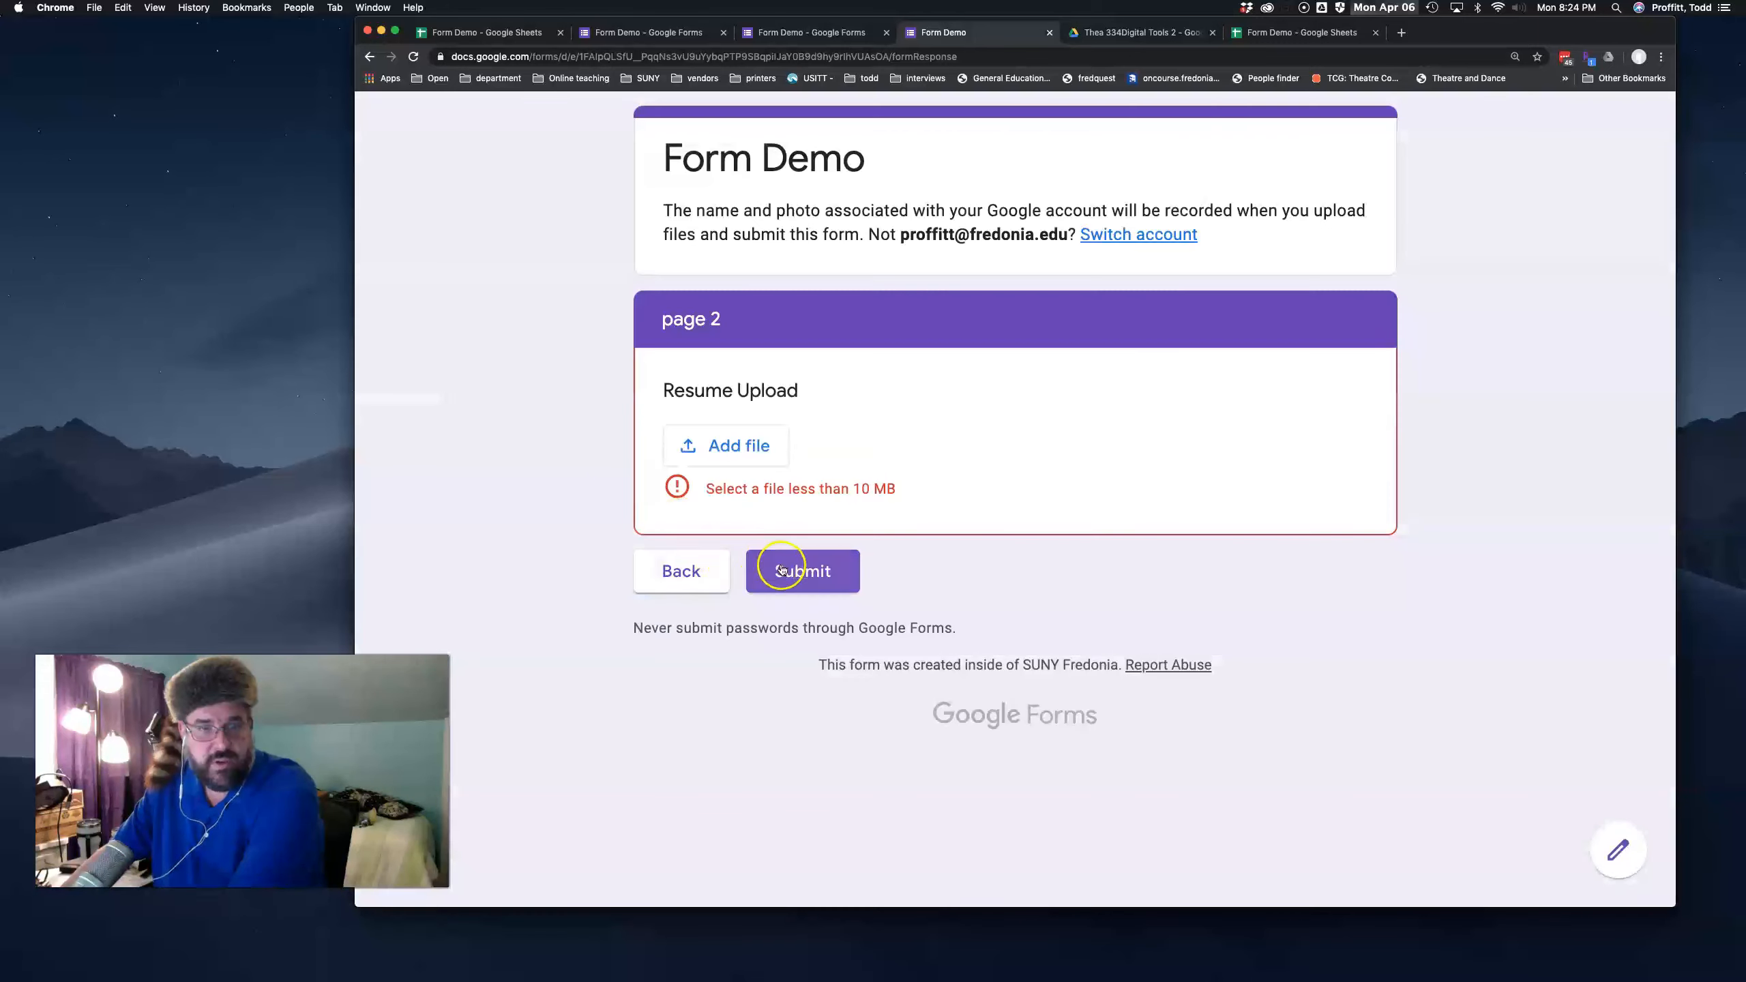
left_click(666, 575)
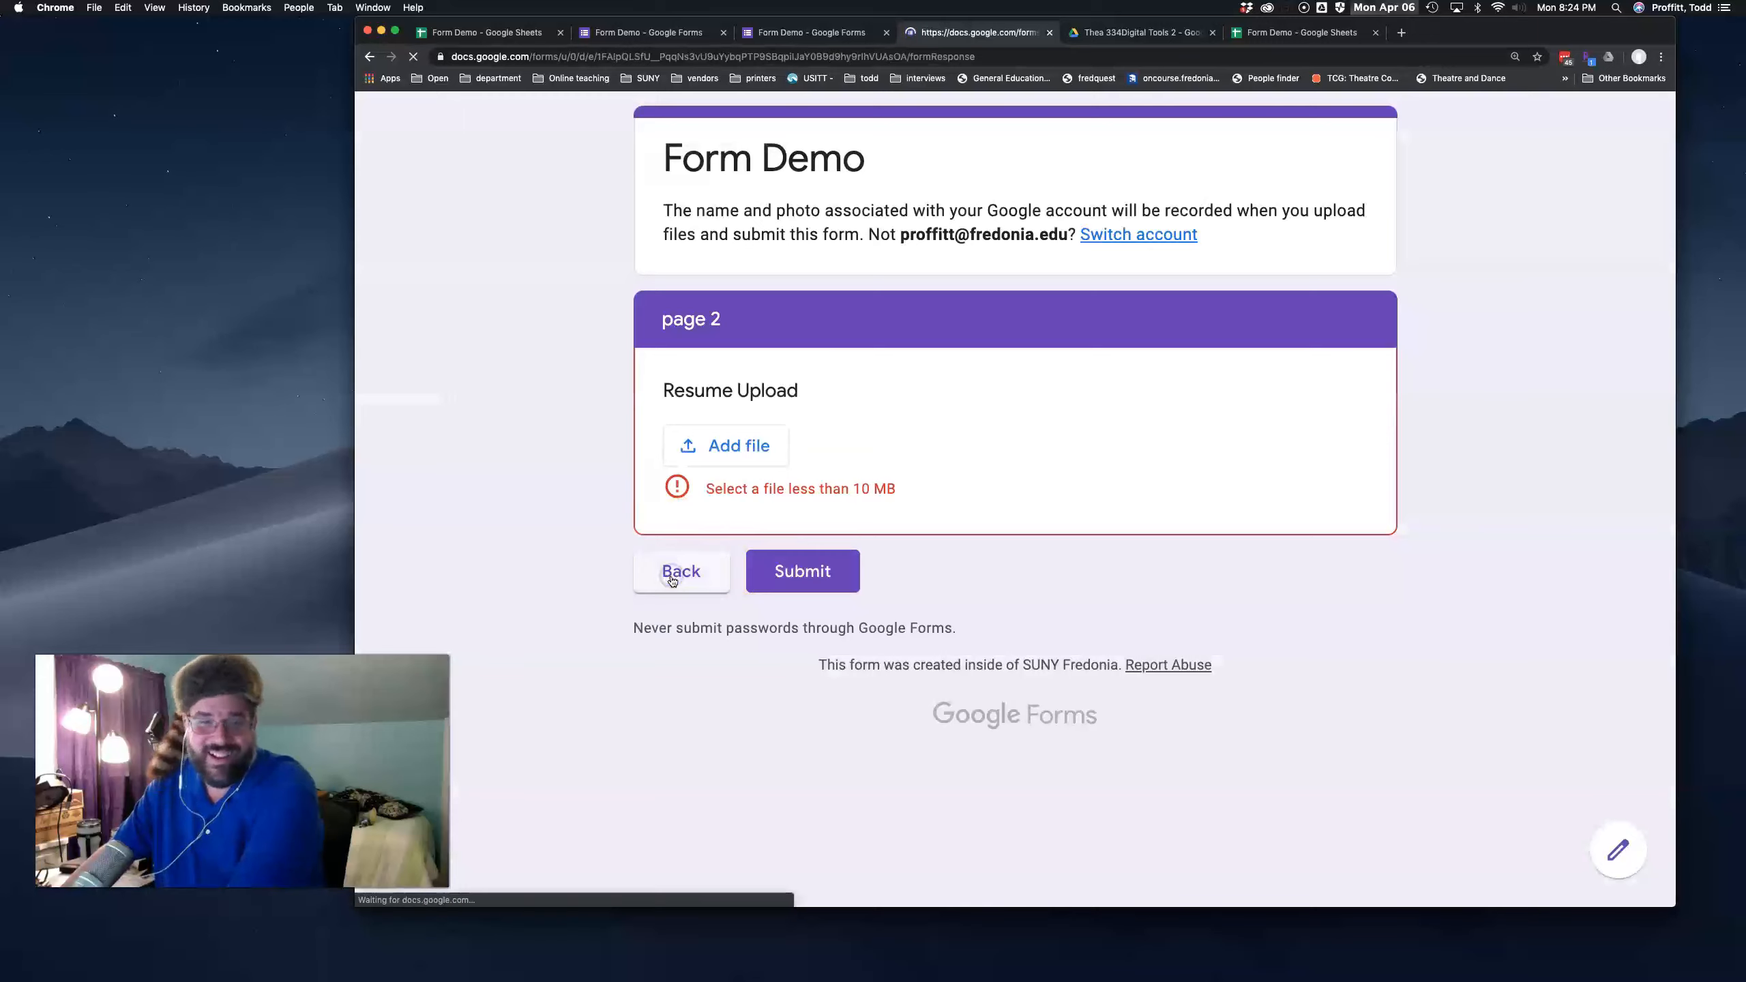
left_click(990, 498)
scroll(990, 498, "down", 15)
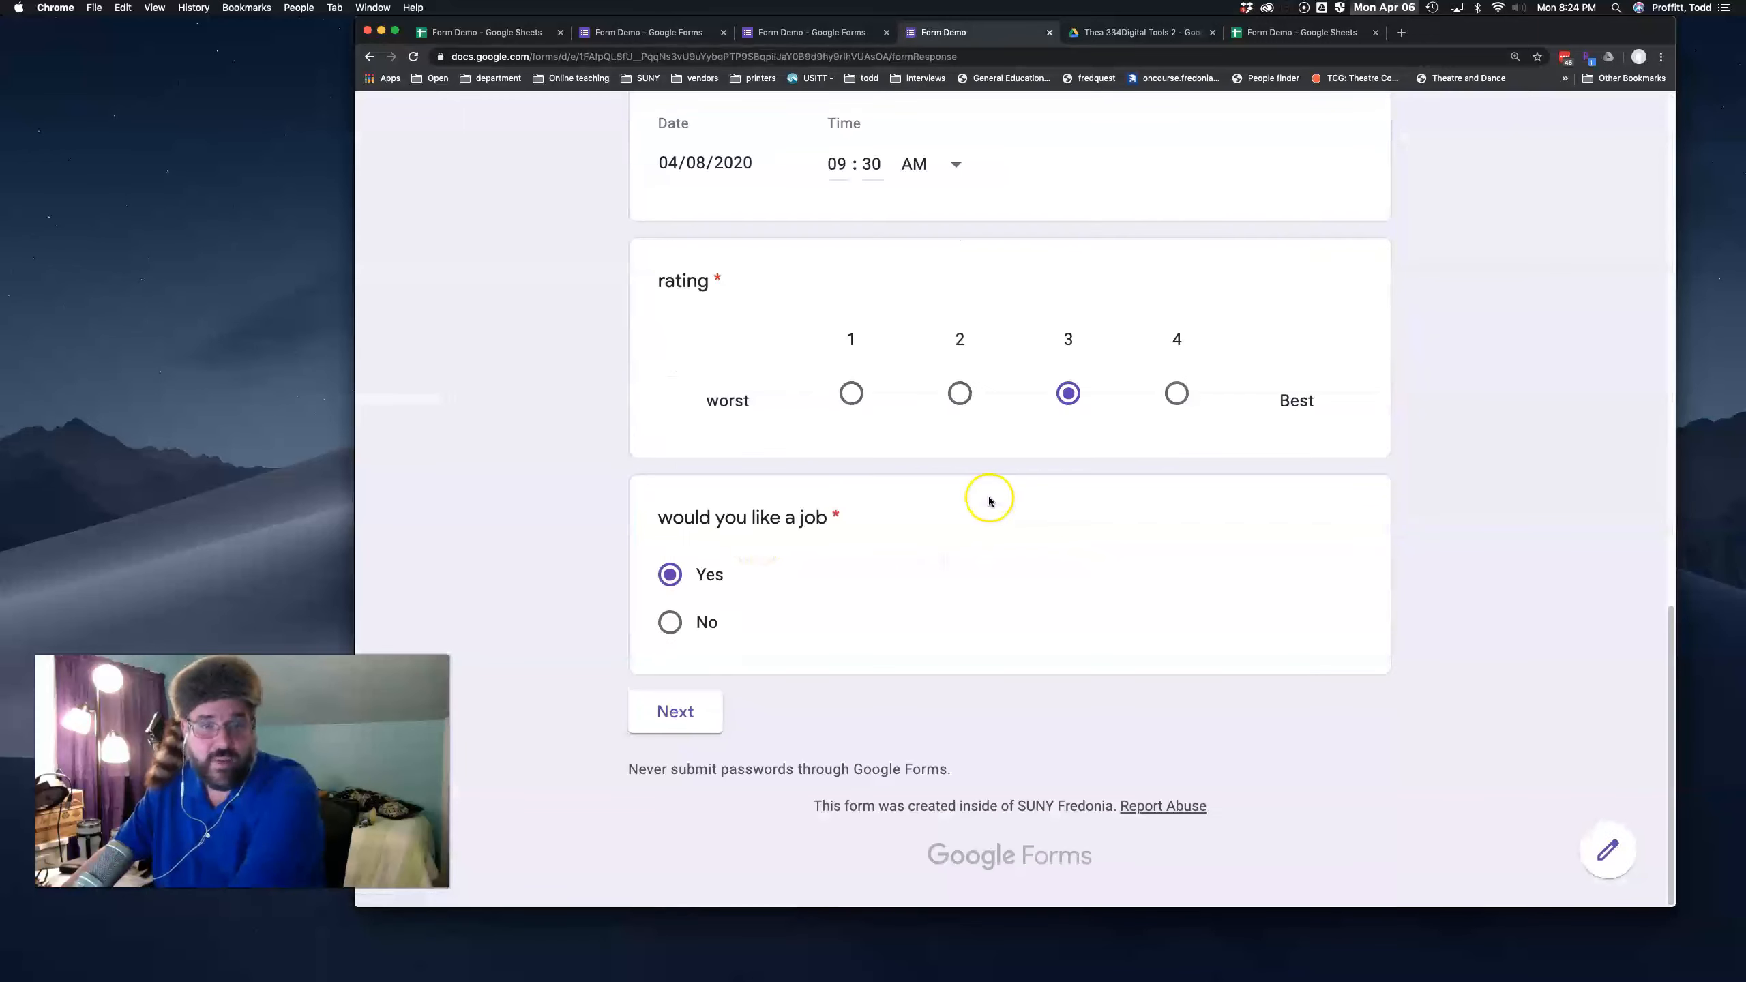
left_click(675, 711)
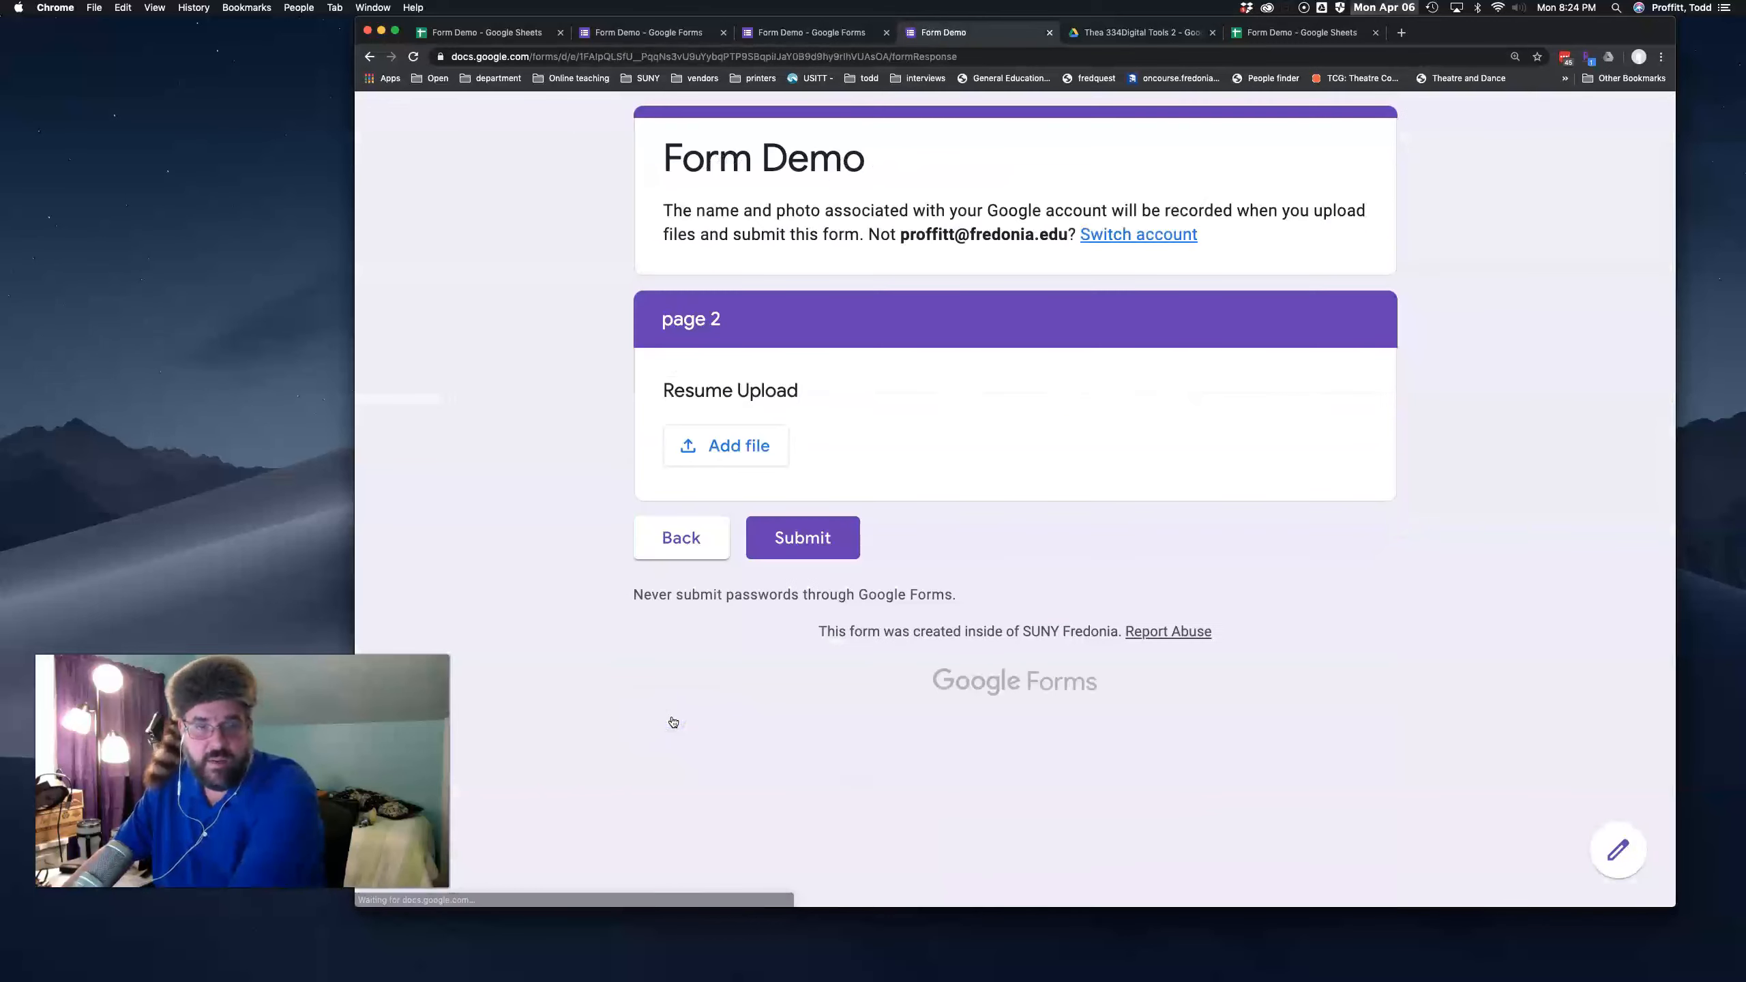
left_click(806, 543)
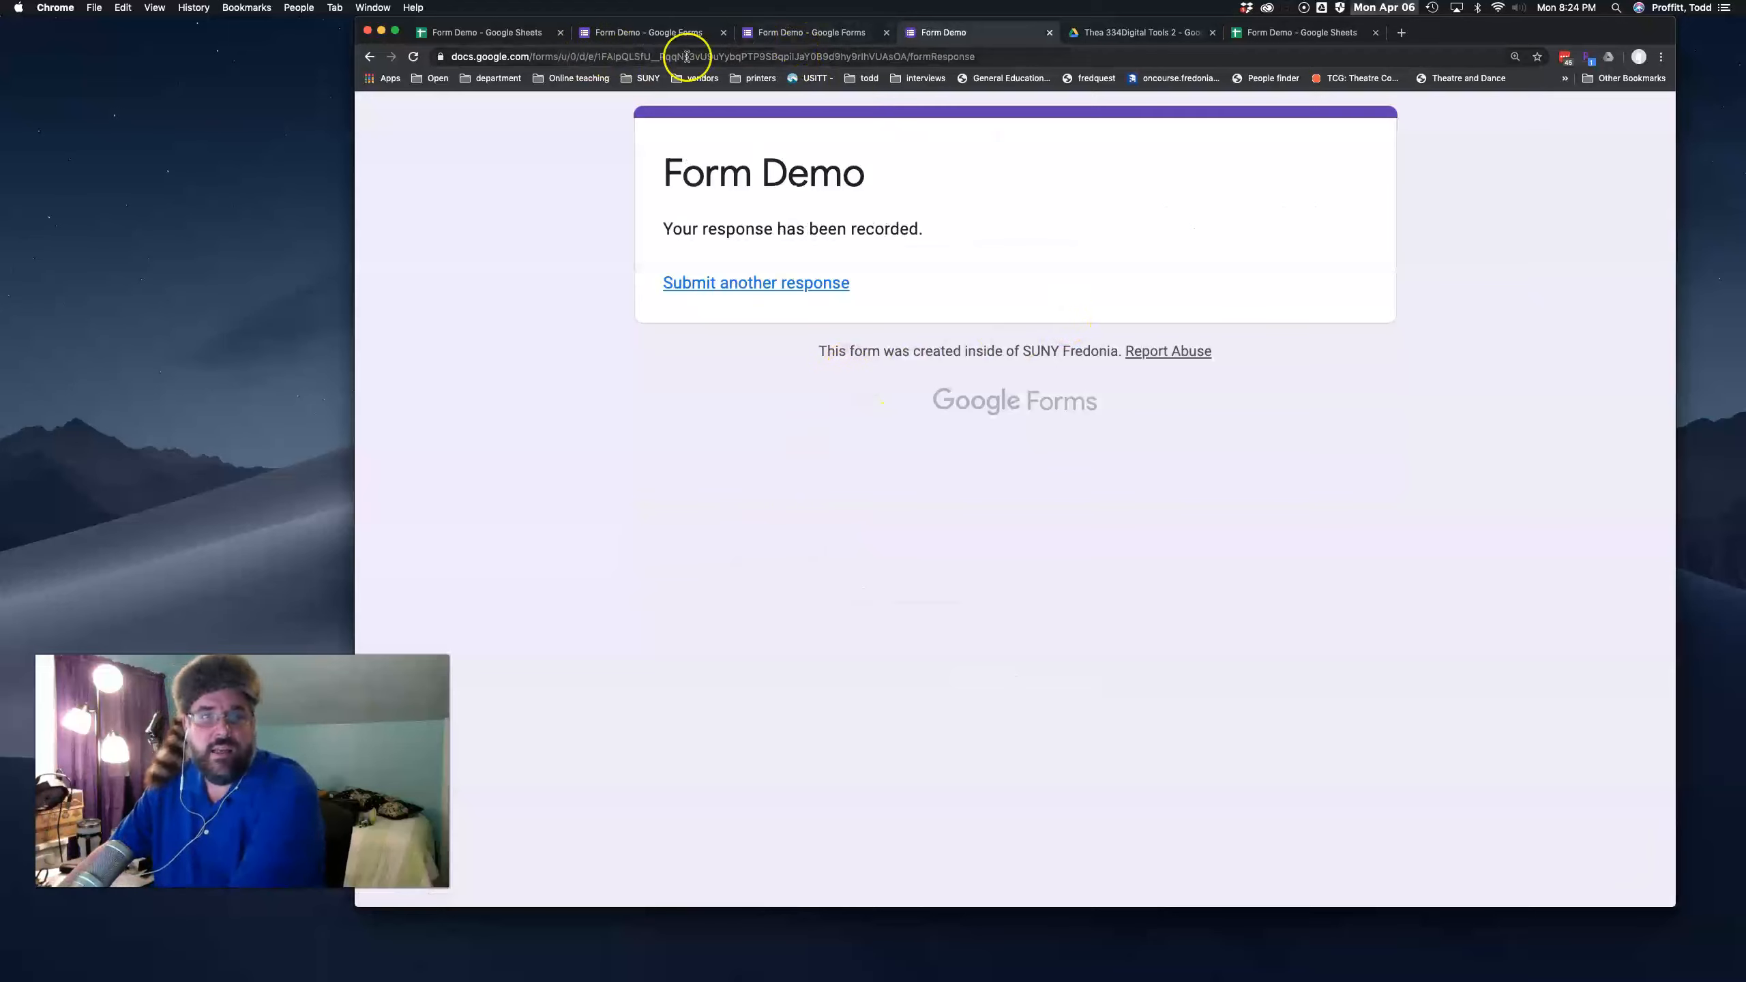
left_click(1049, 32)
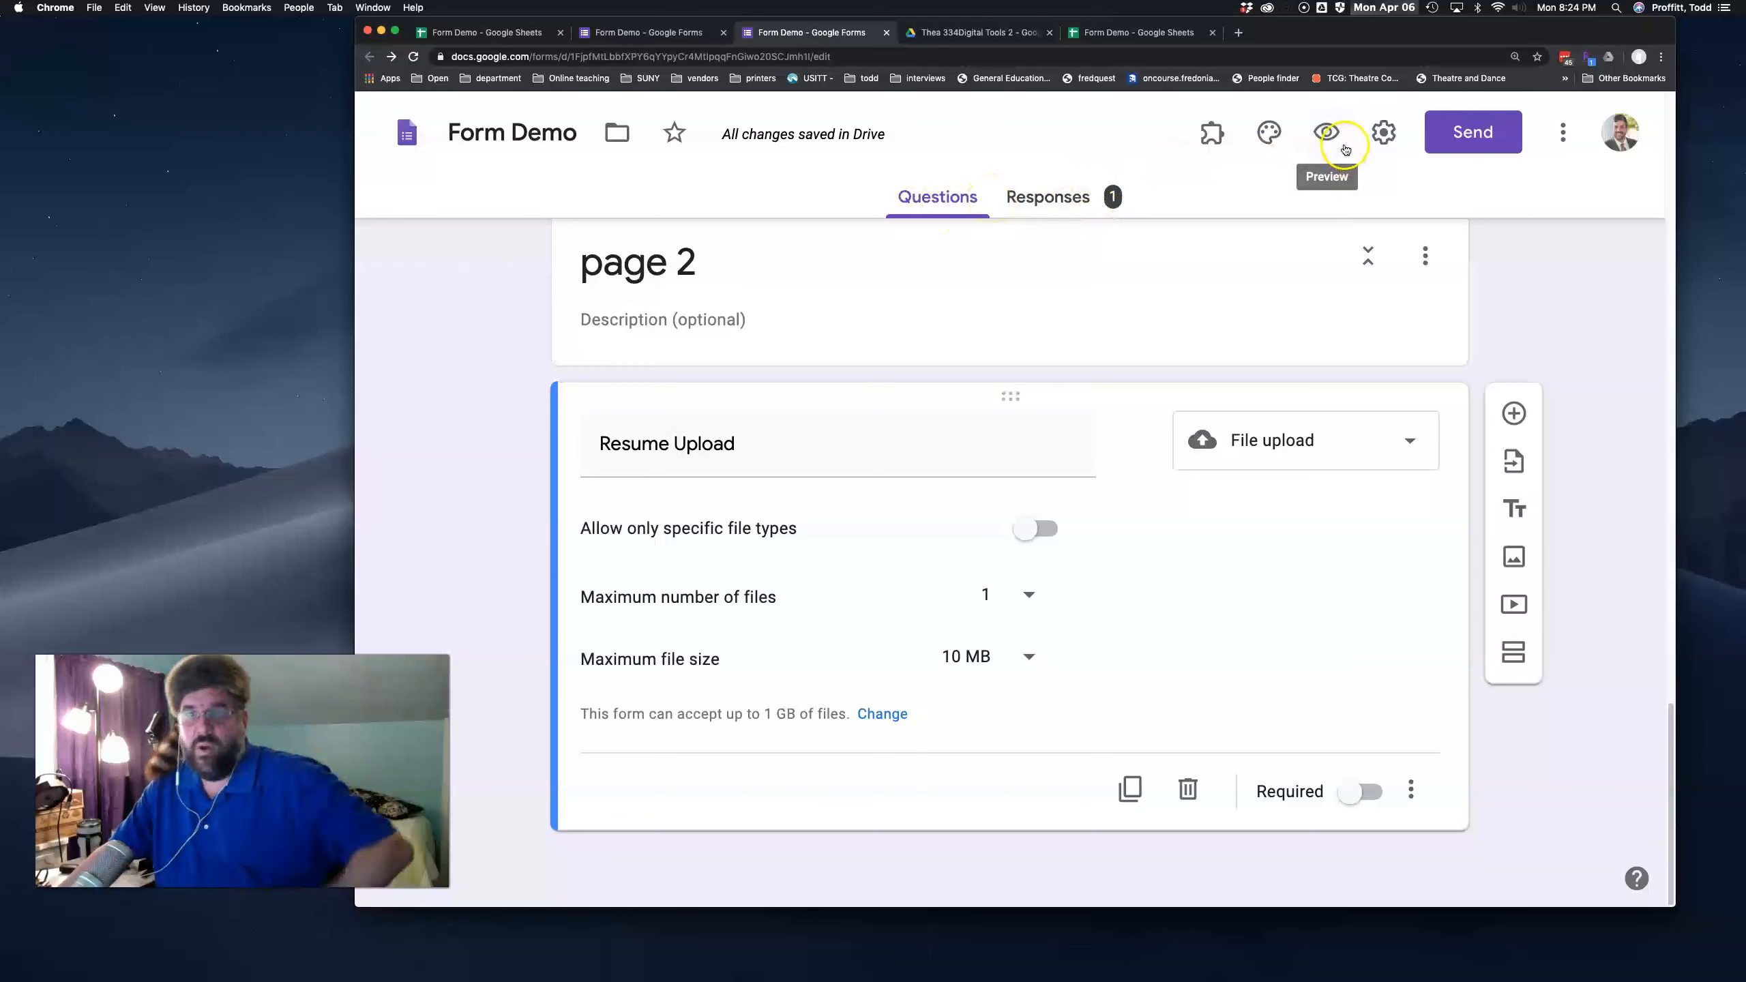
Remove the restriction to SUNY Fredonia users, enable the progress bar, look over the quiz options and save the form settings.
left_click(1379, 140)
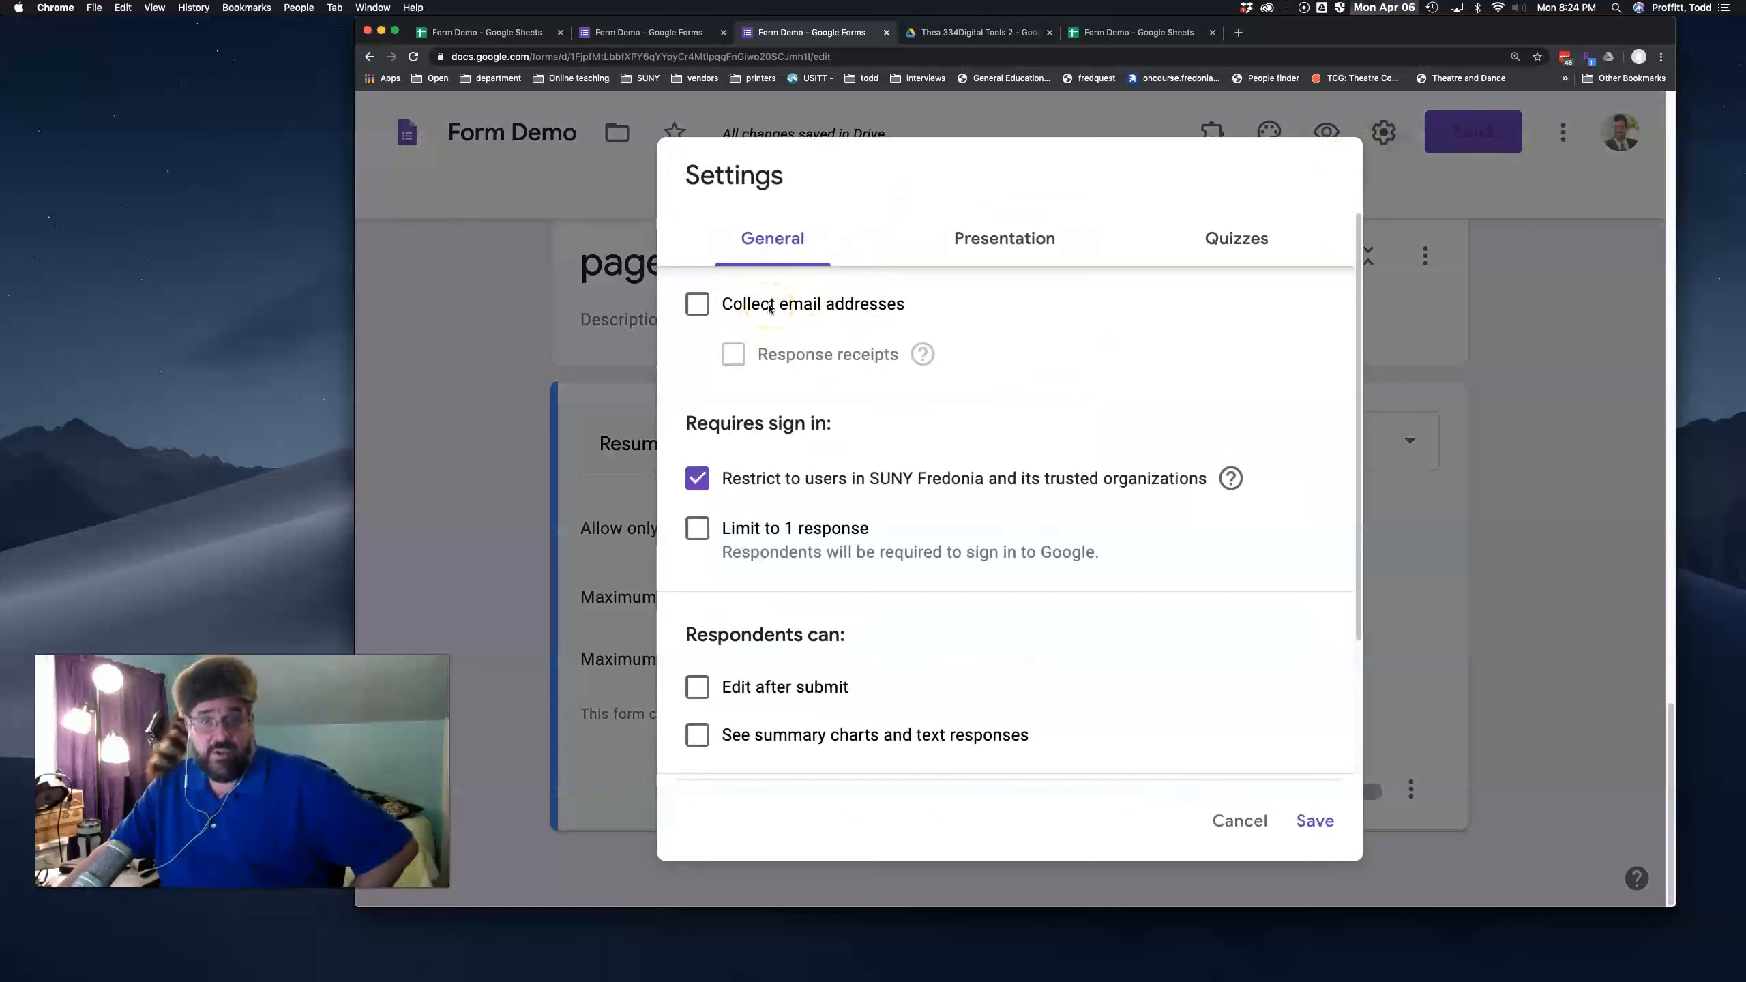
left_click(698, 480)
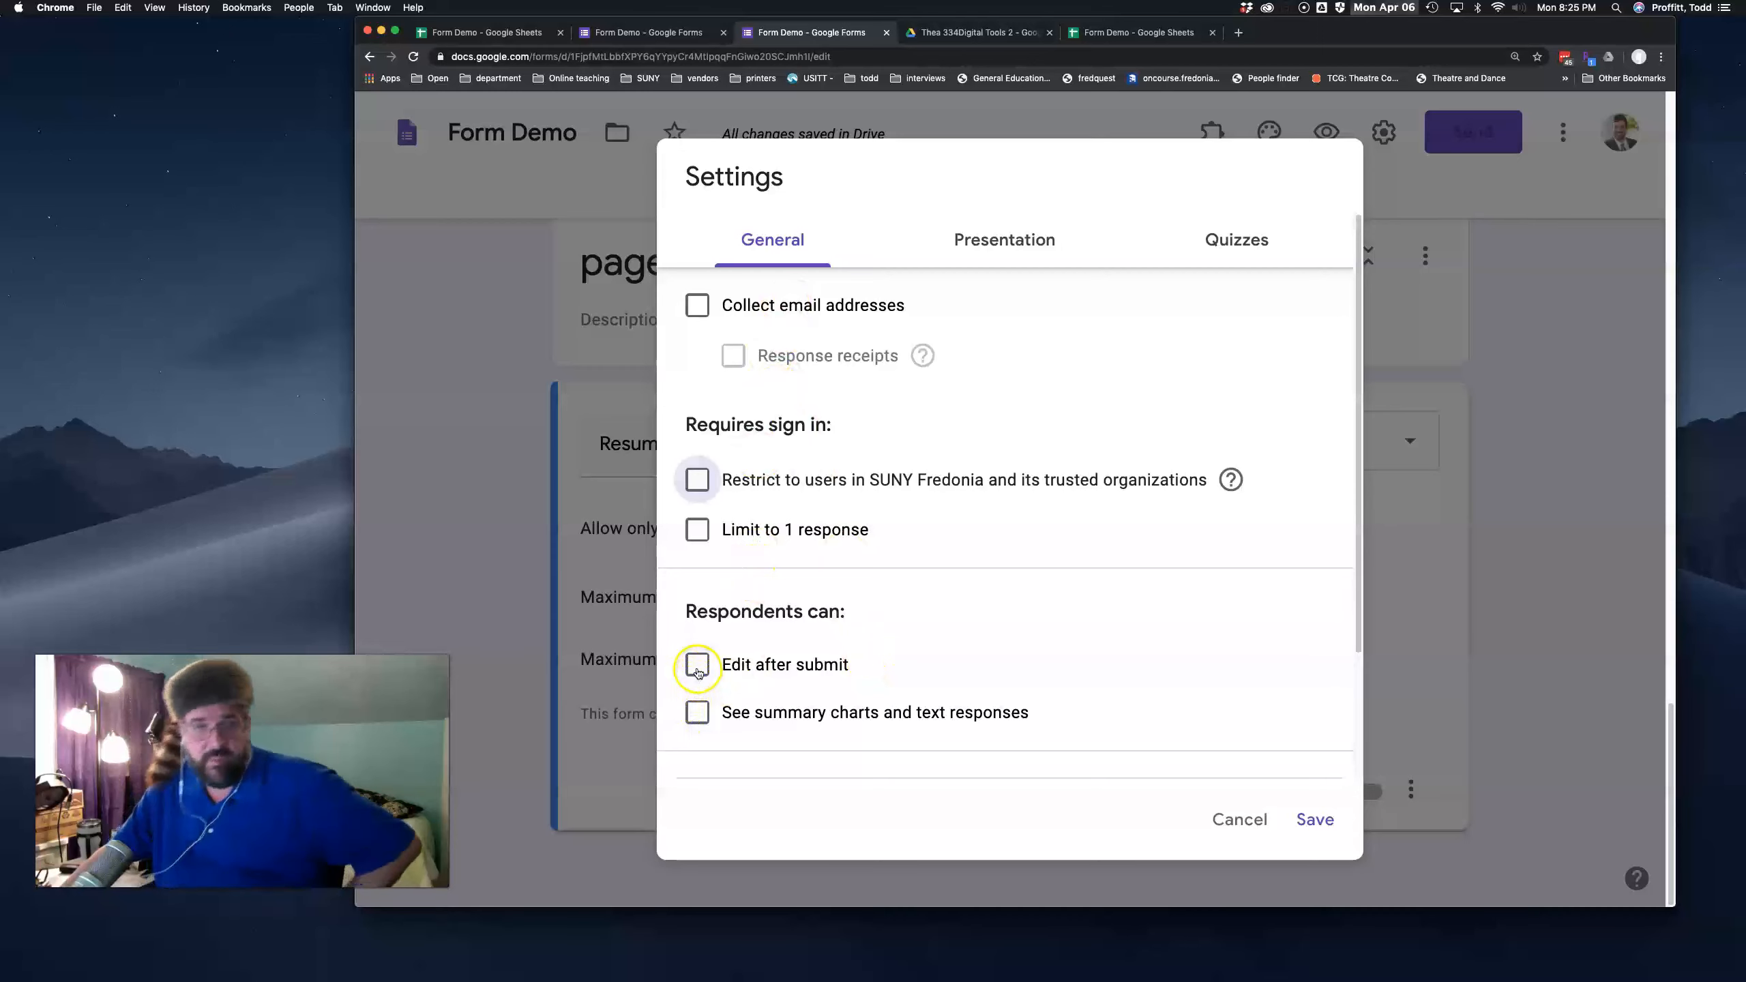
left_click(981, 247)
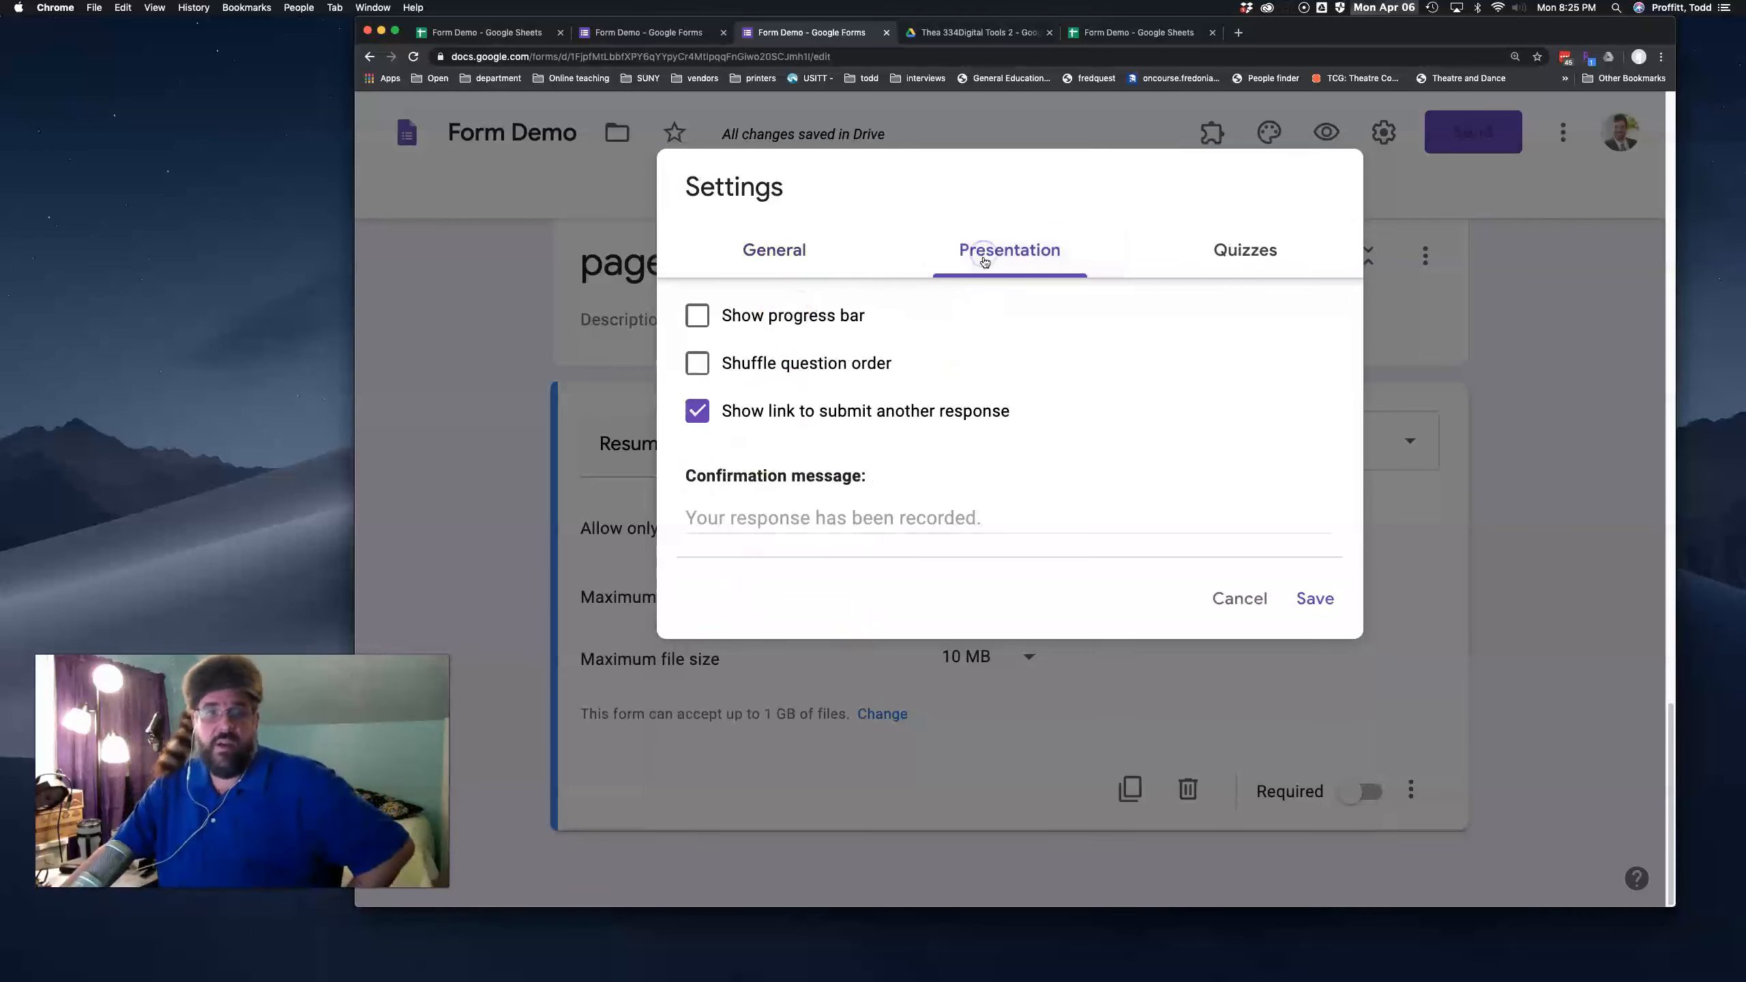
left_click(701, 317)
left_click(708, 375)
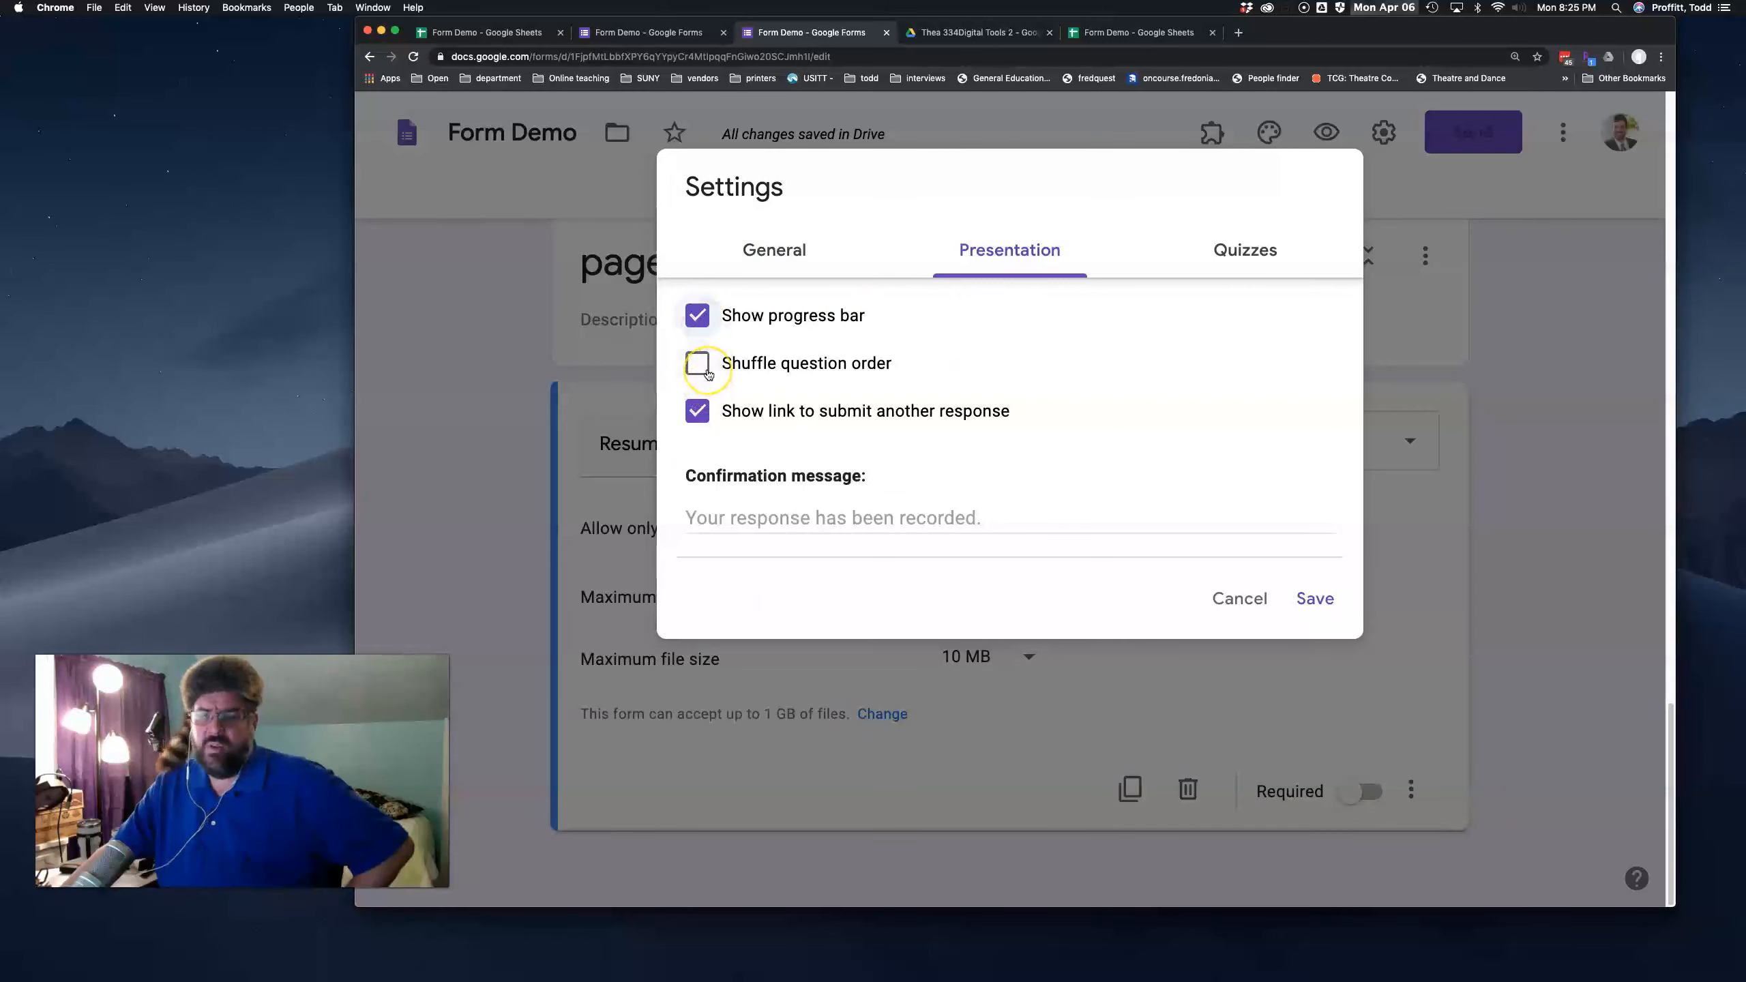
left_click(1216, 251)
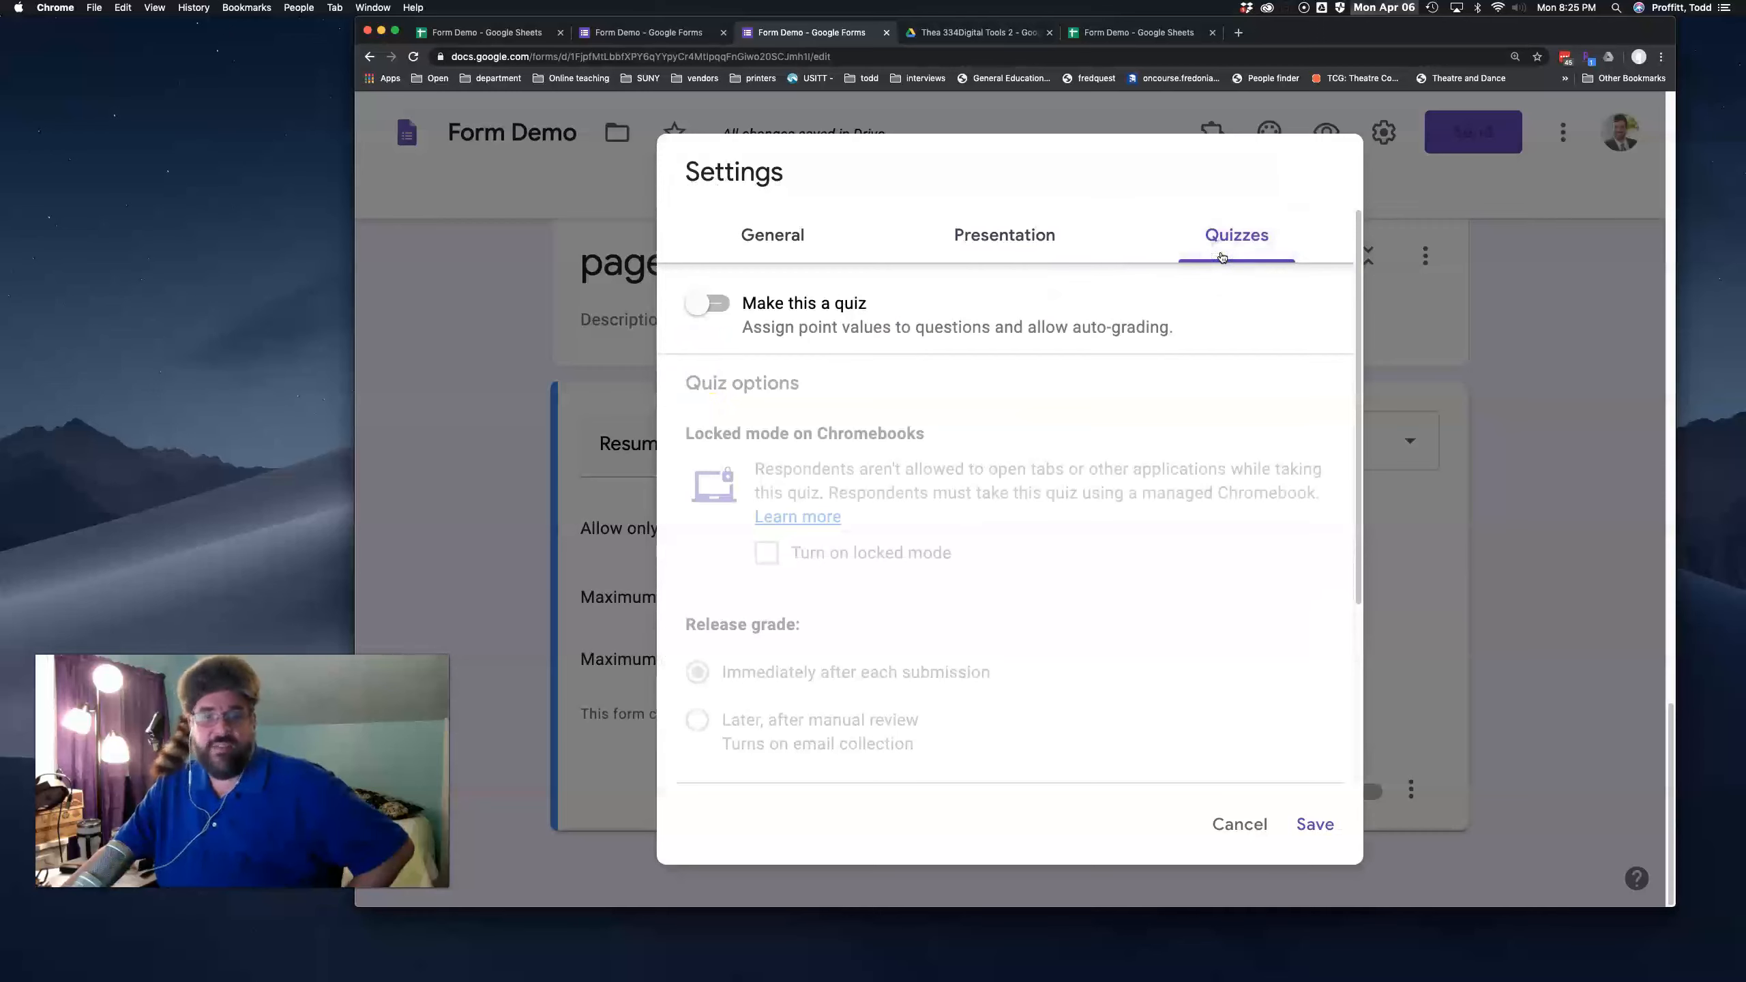
left_click(760, 234)
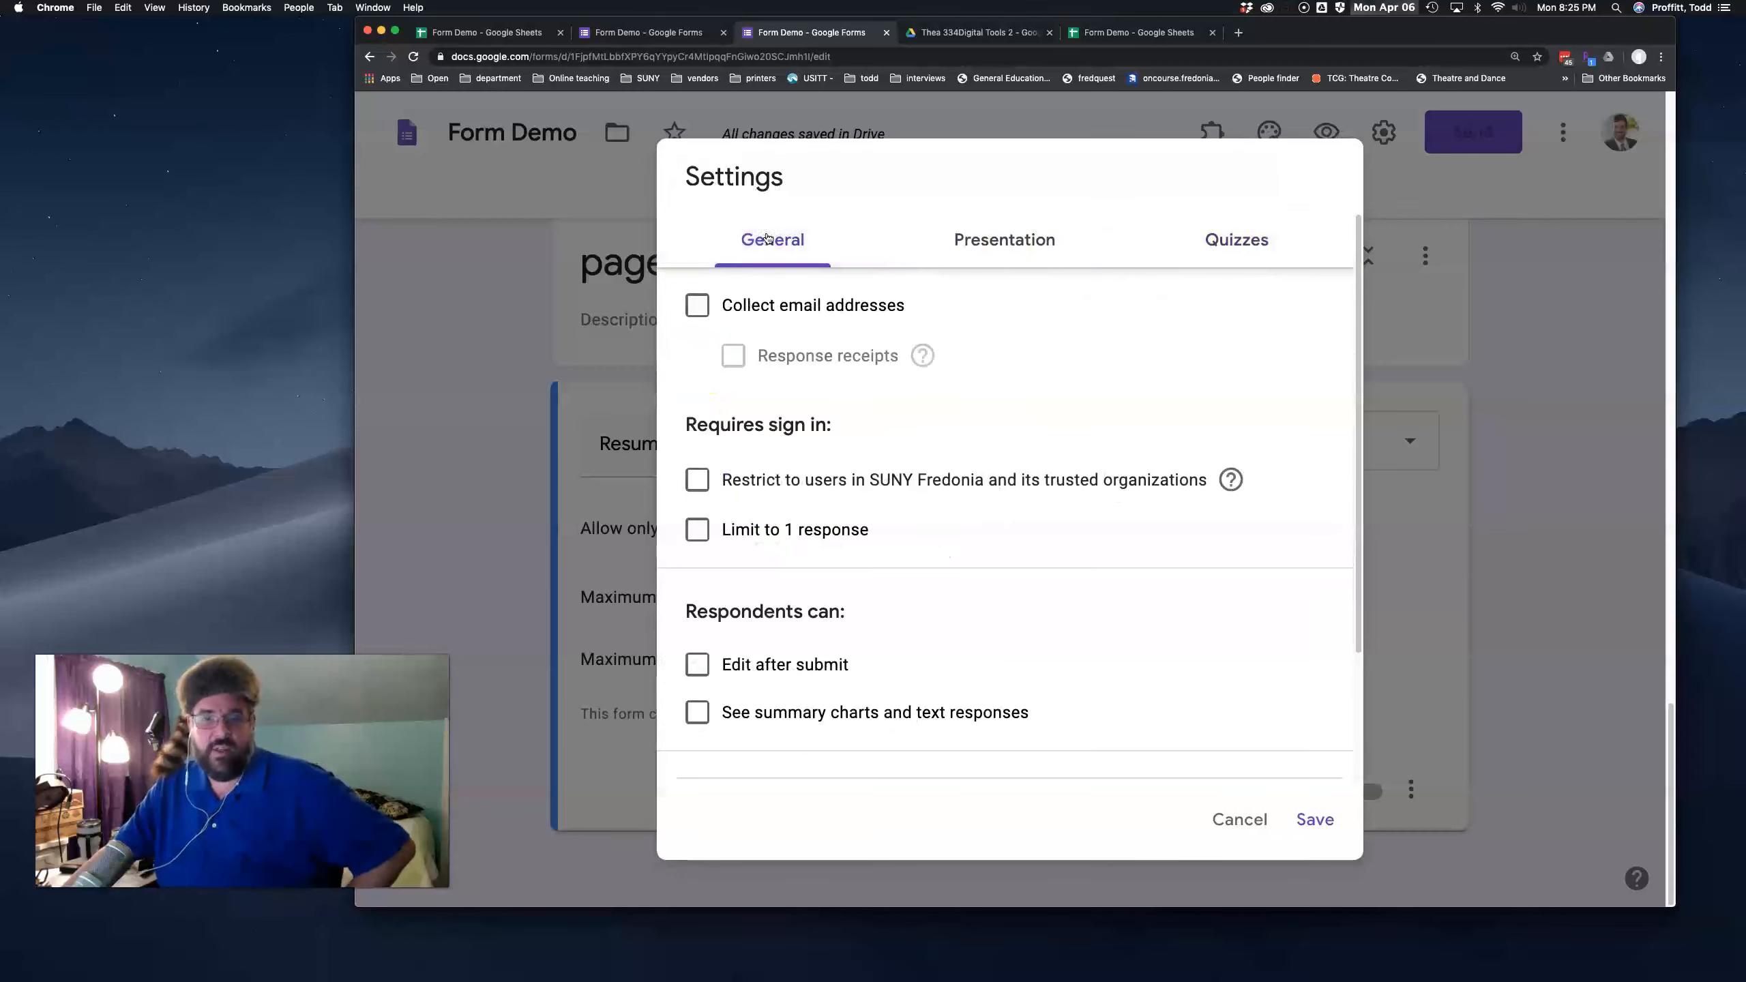
left_click(1314, 819)
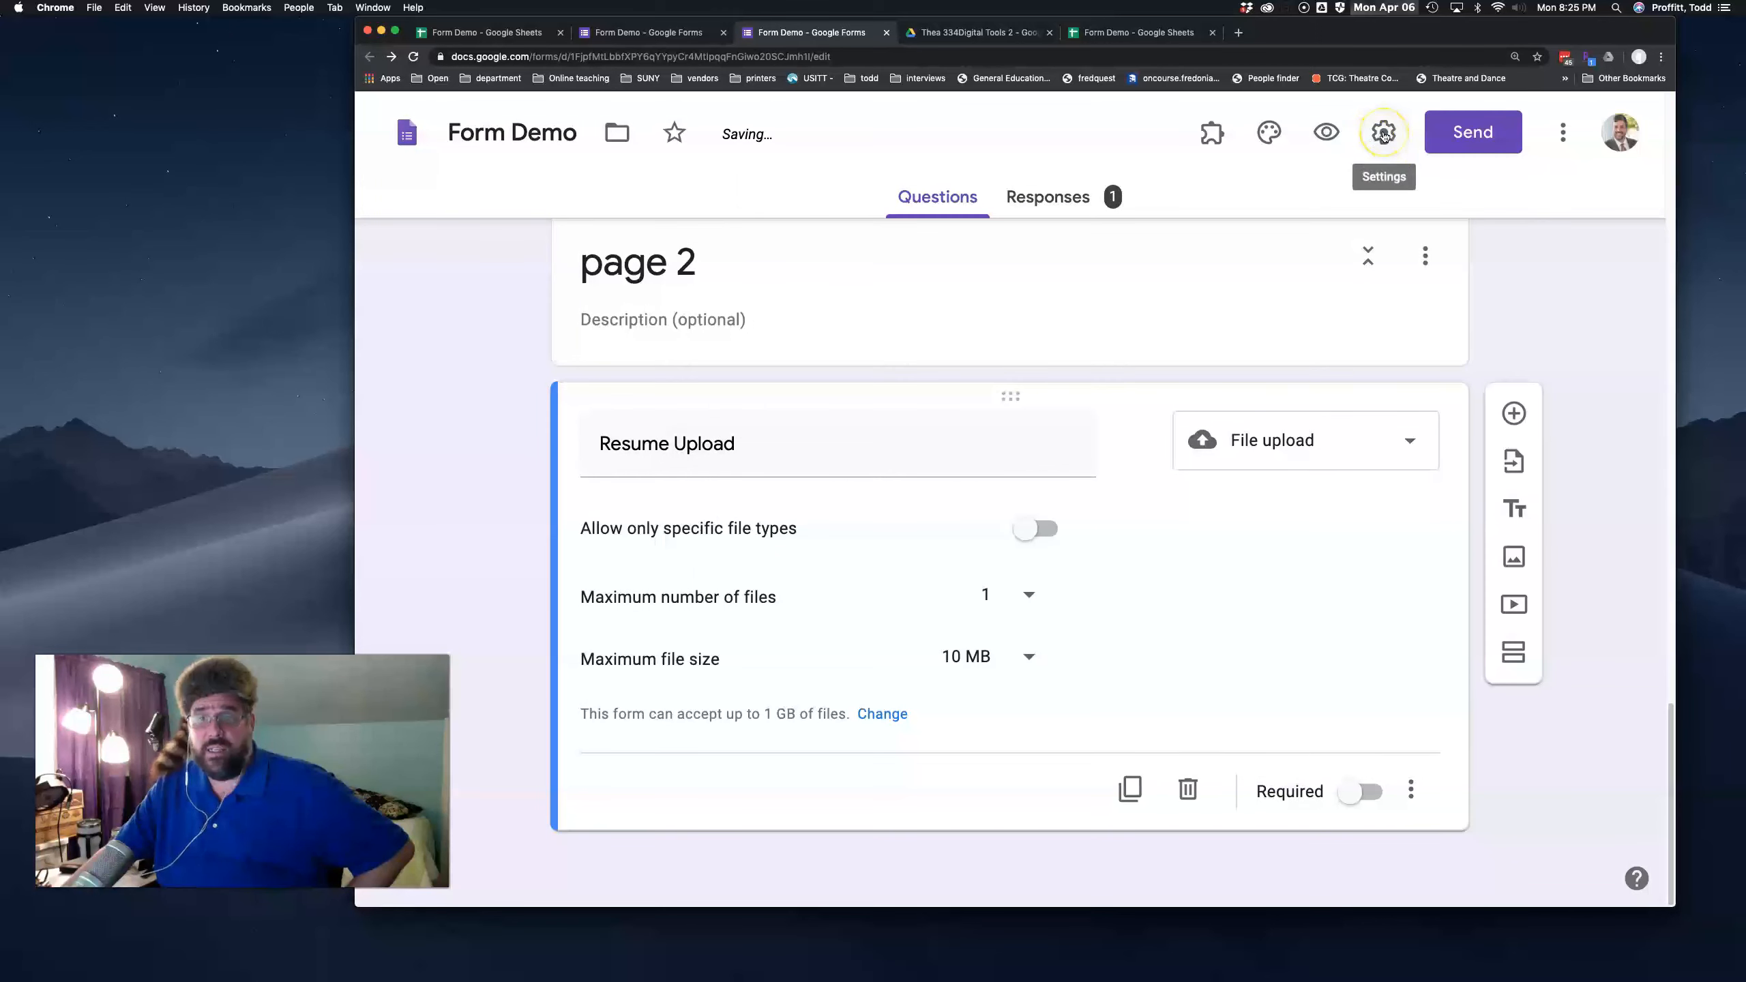
Set the form's theme color to light blue.
left_click(1326, 132)
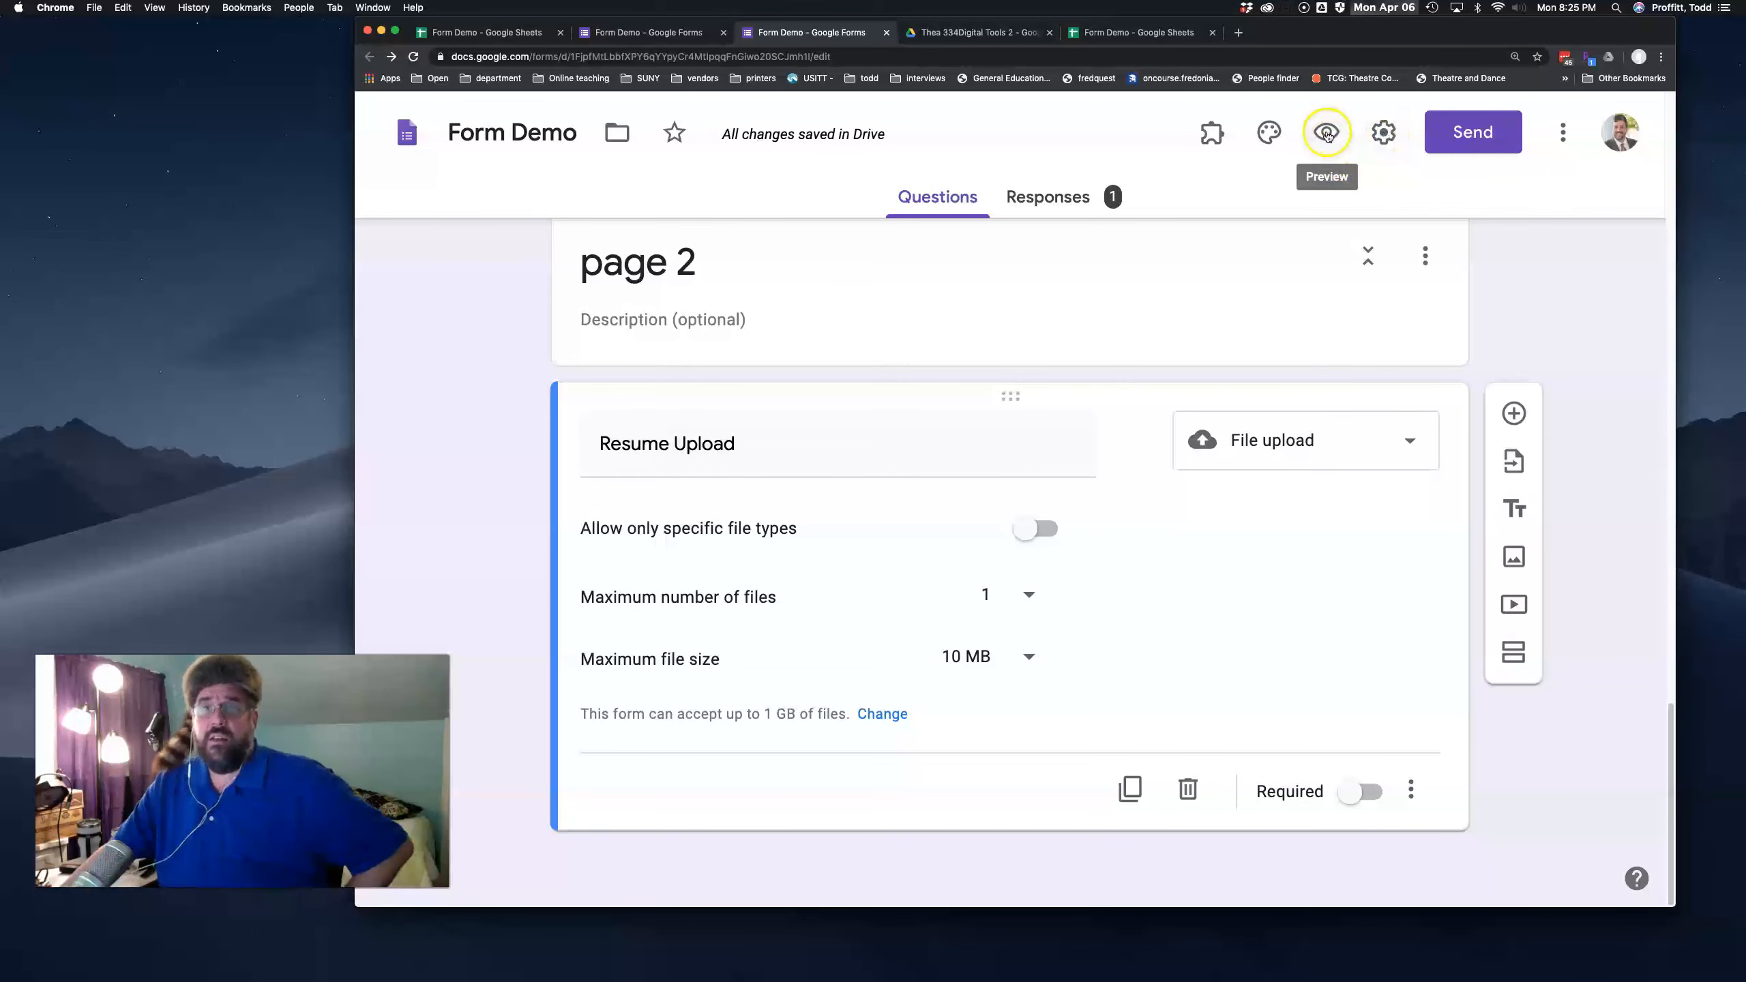
left_click(1270, 132)
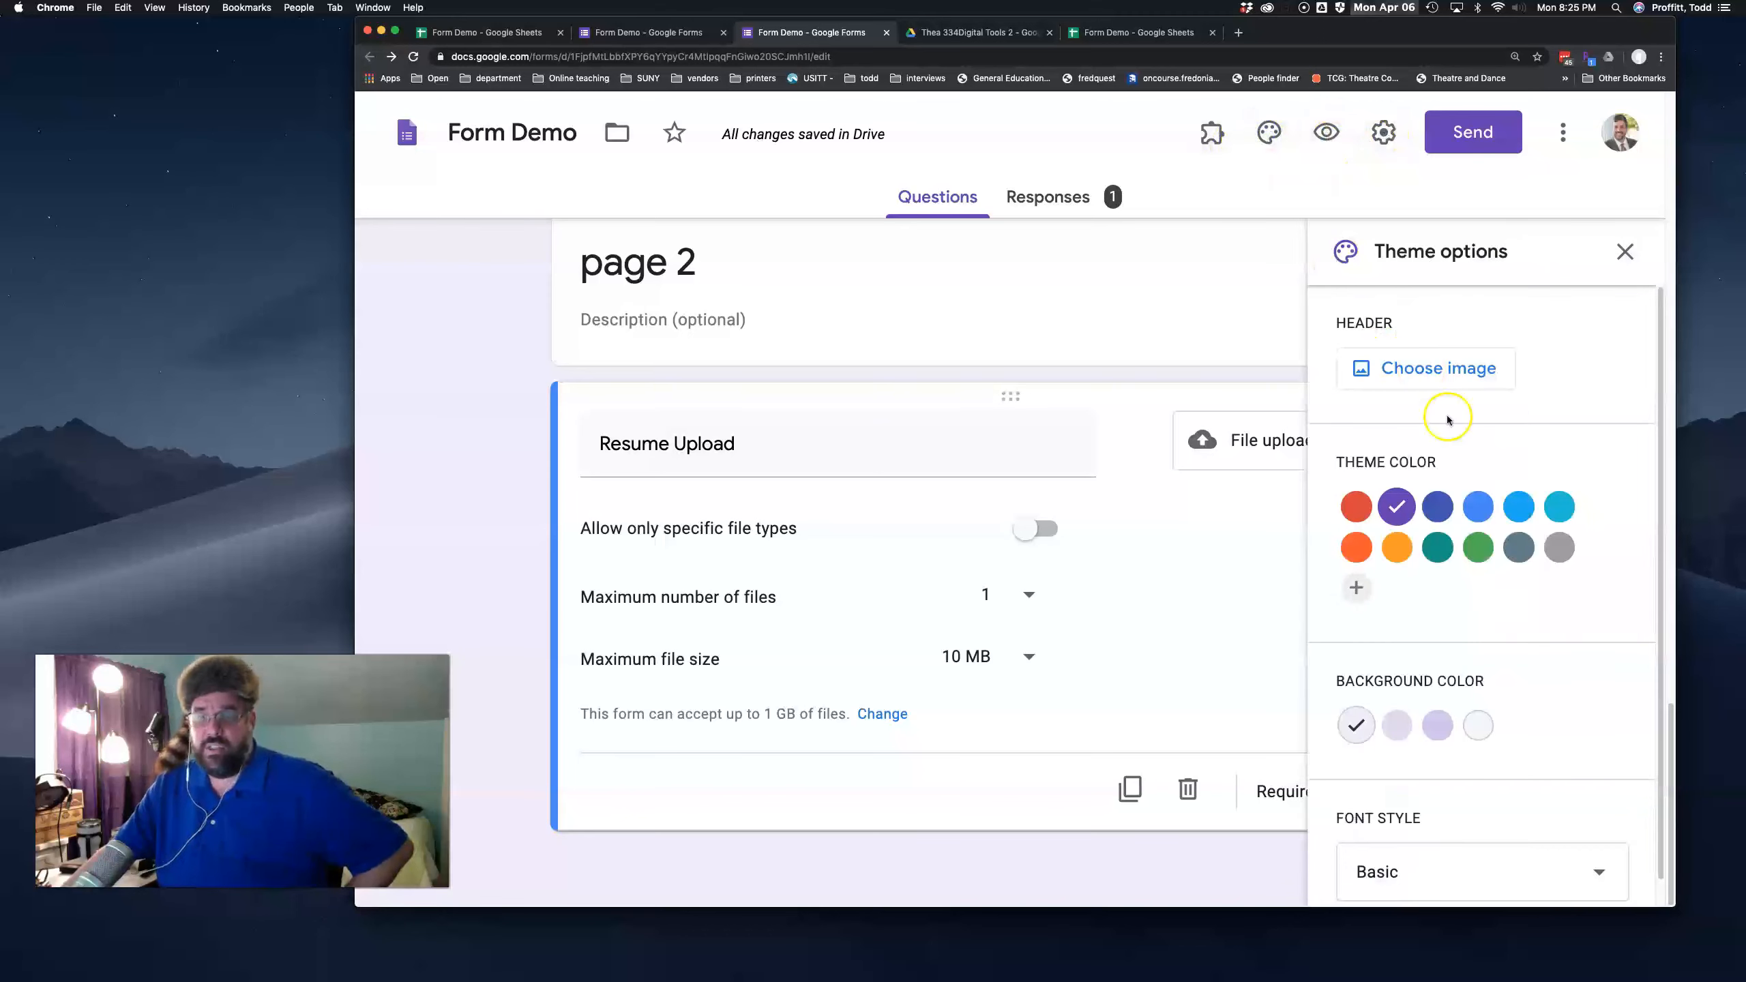
left_click(1463, 476)
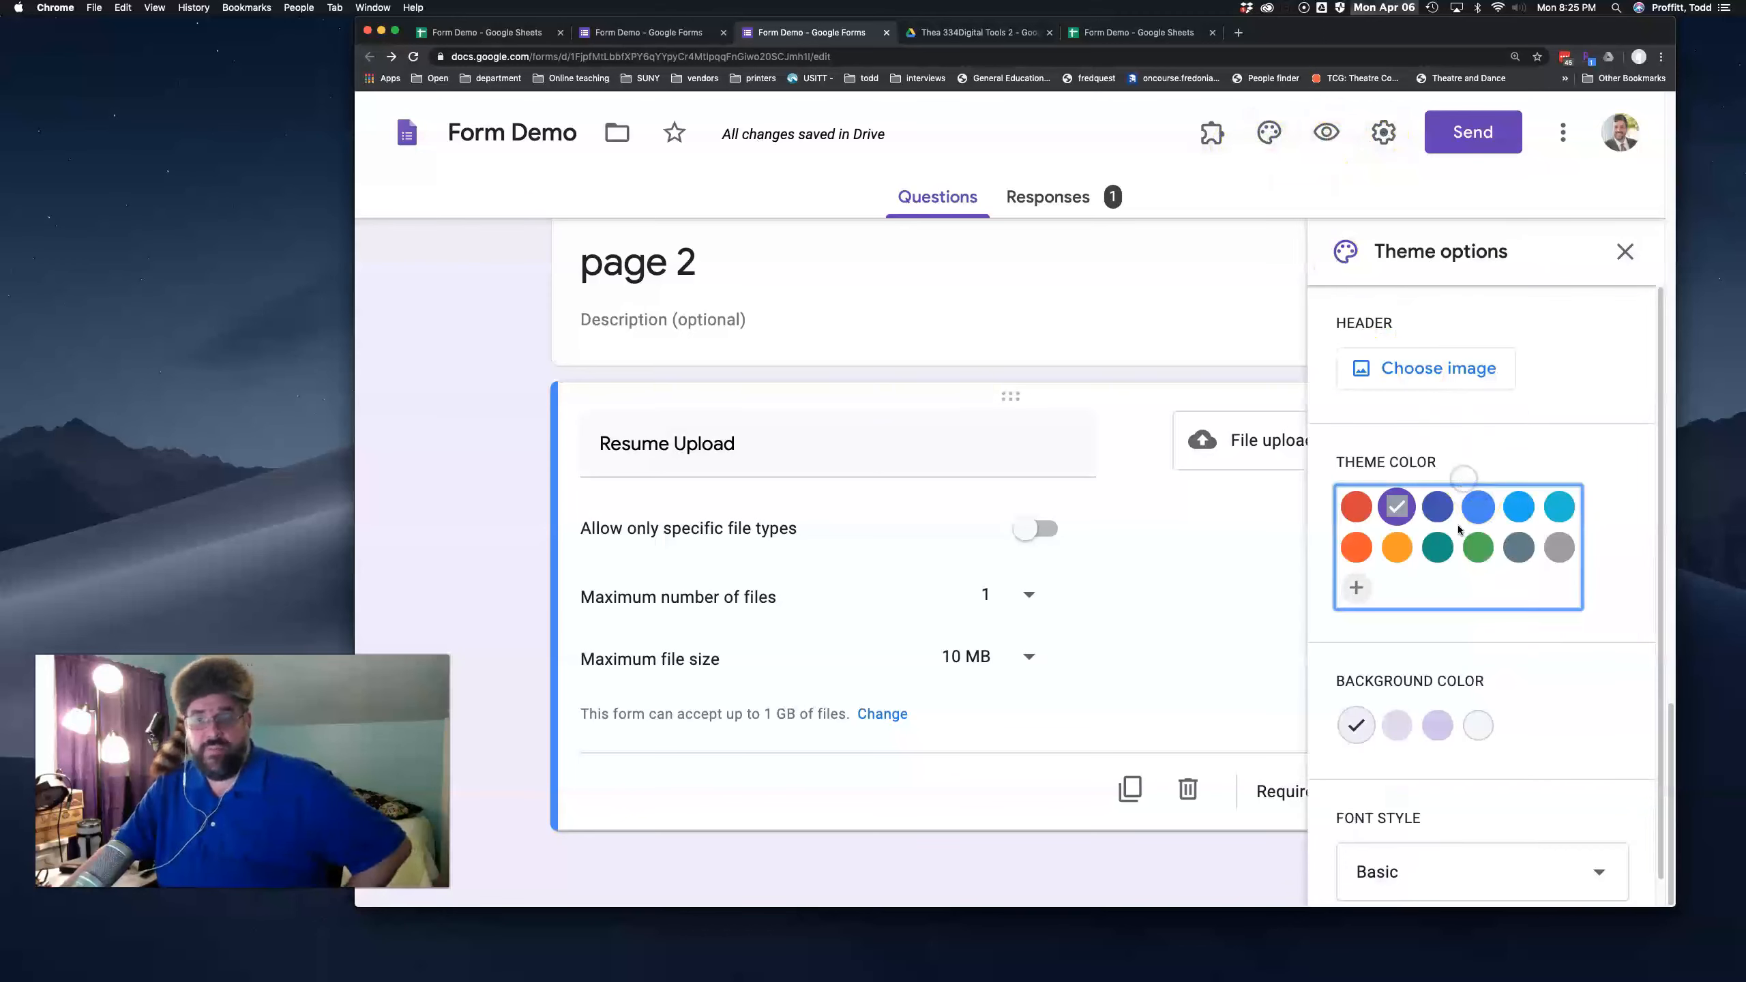
left_click(1478, 507)
Browse the header pictures and own photos, and use the teal starry sky image from the Work and School themes as the form header.
left_click(1412, 372)
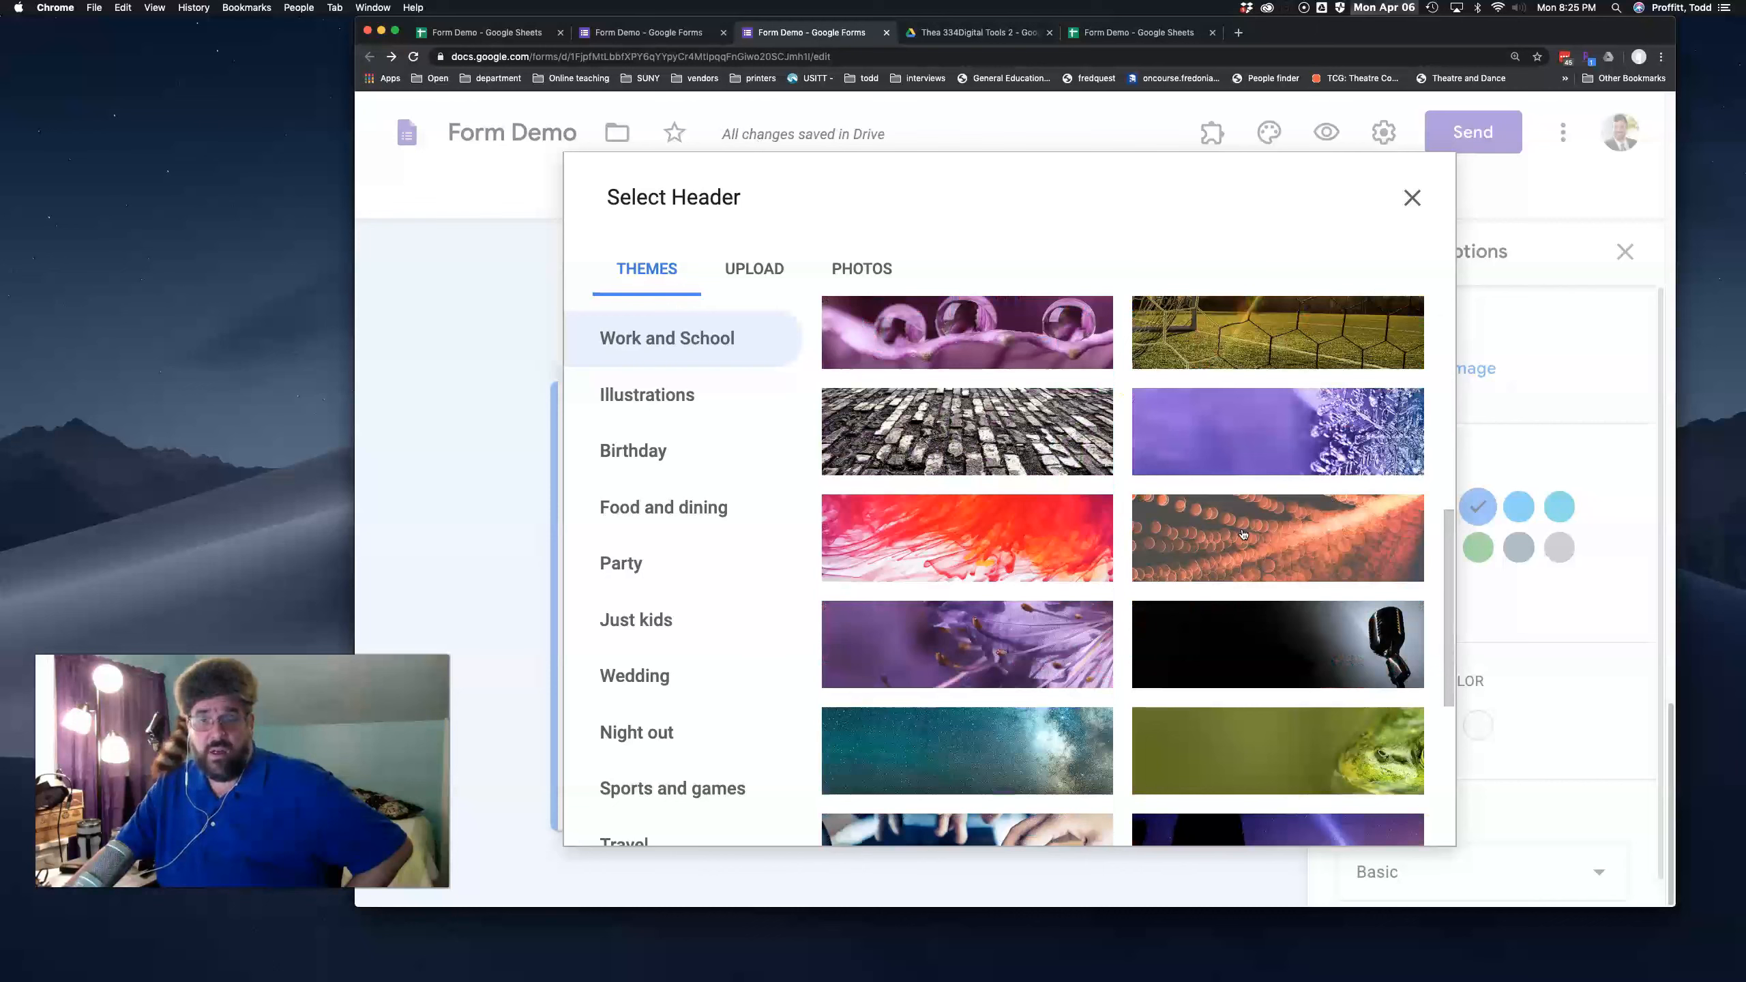
left_click(859, 270)
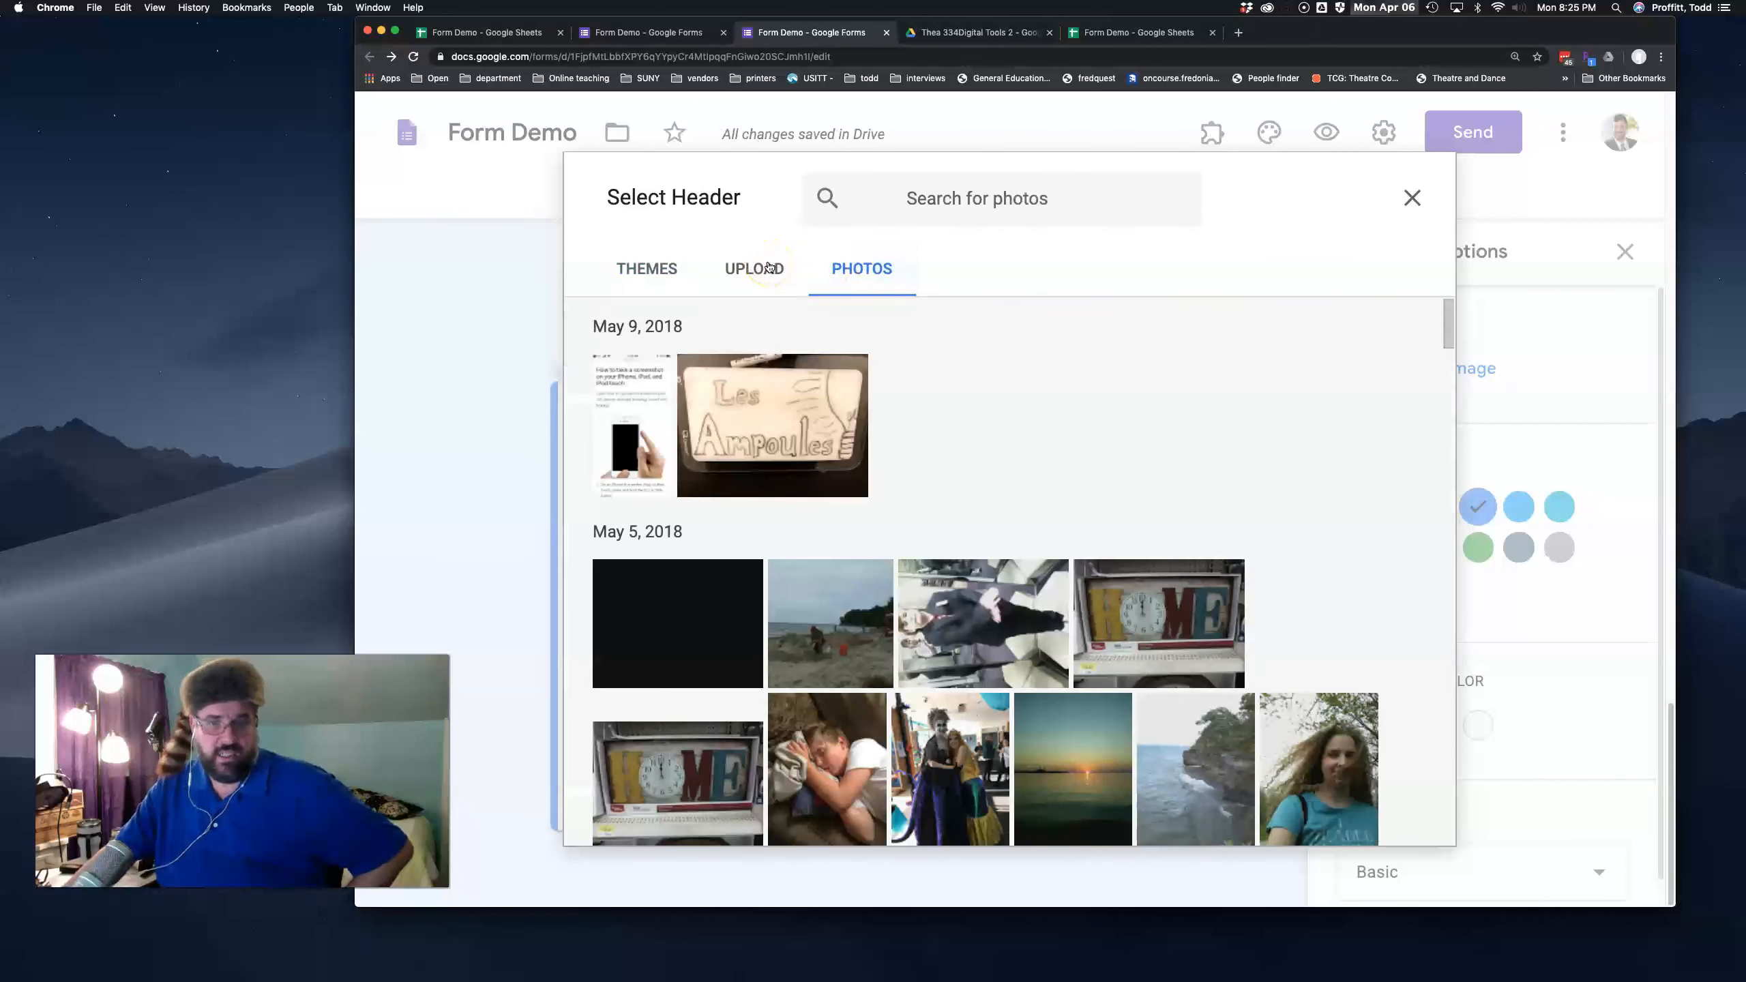
left_click(646, 268)
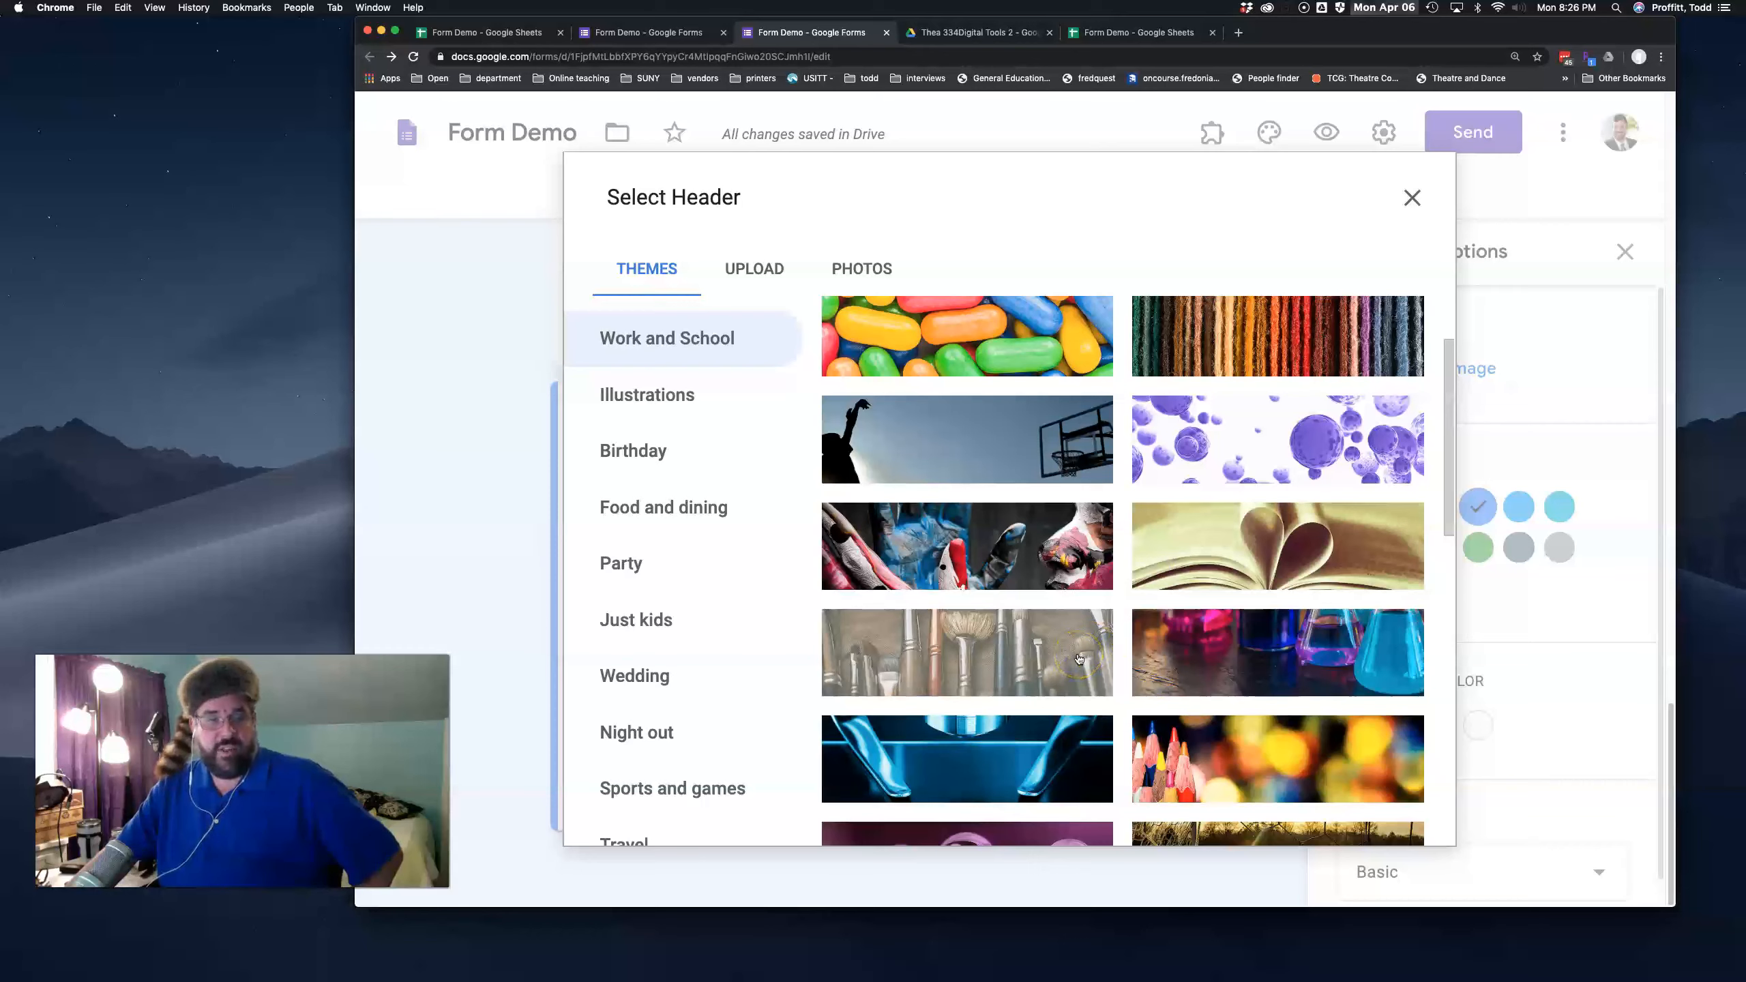
scroll(1079, 659, "down", 10)
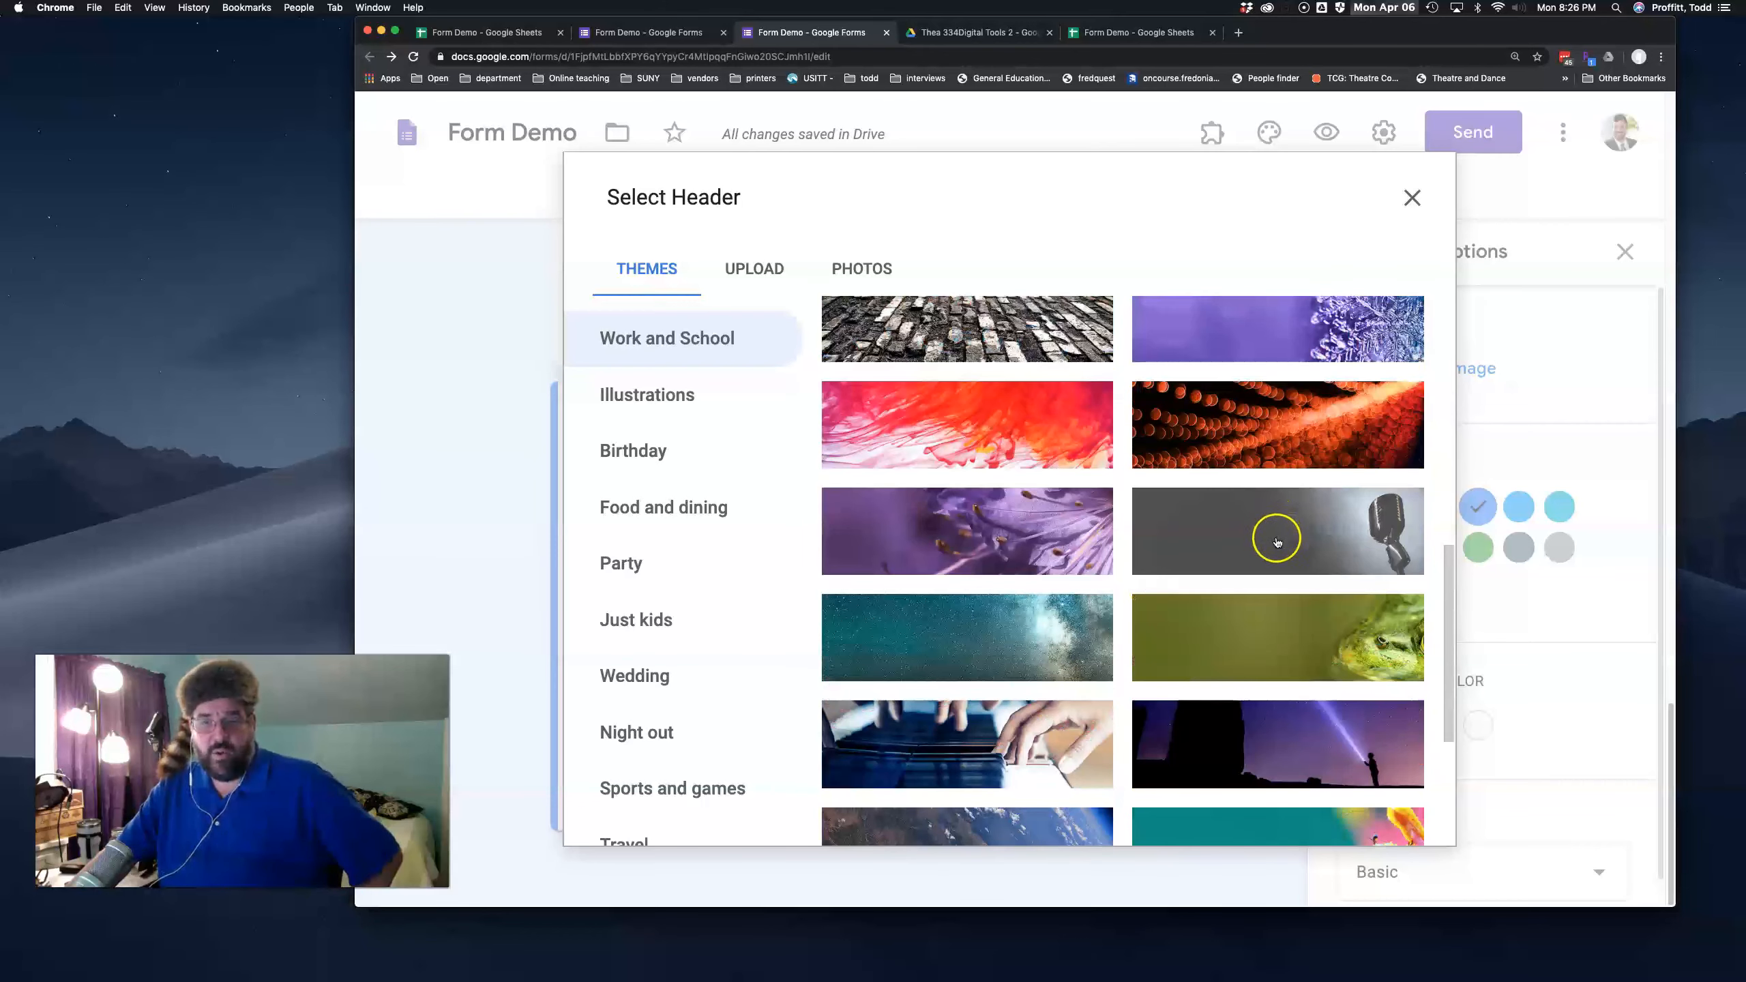
left_click(1010, 652)
Preview the form with its new theme and look through its questions.
left_click(1326, 132)
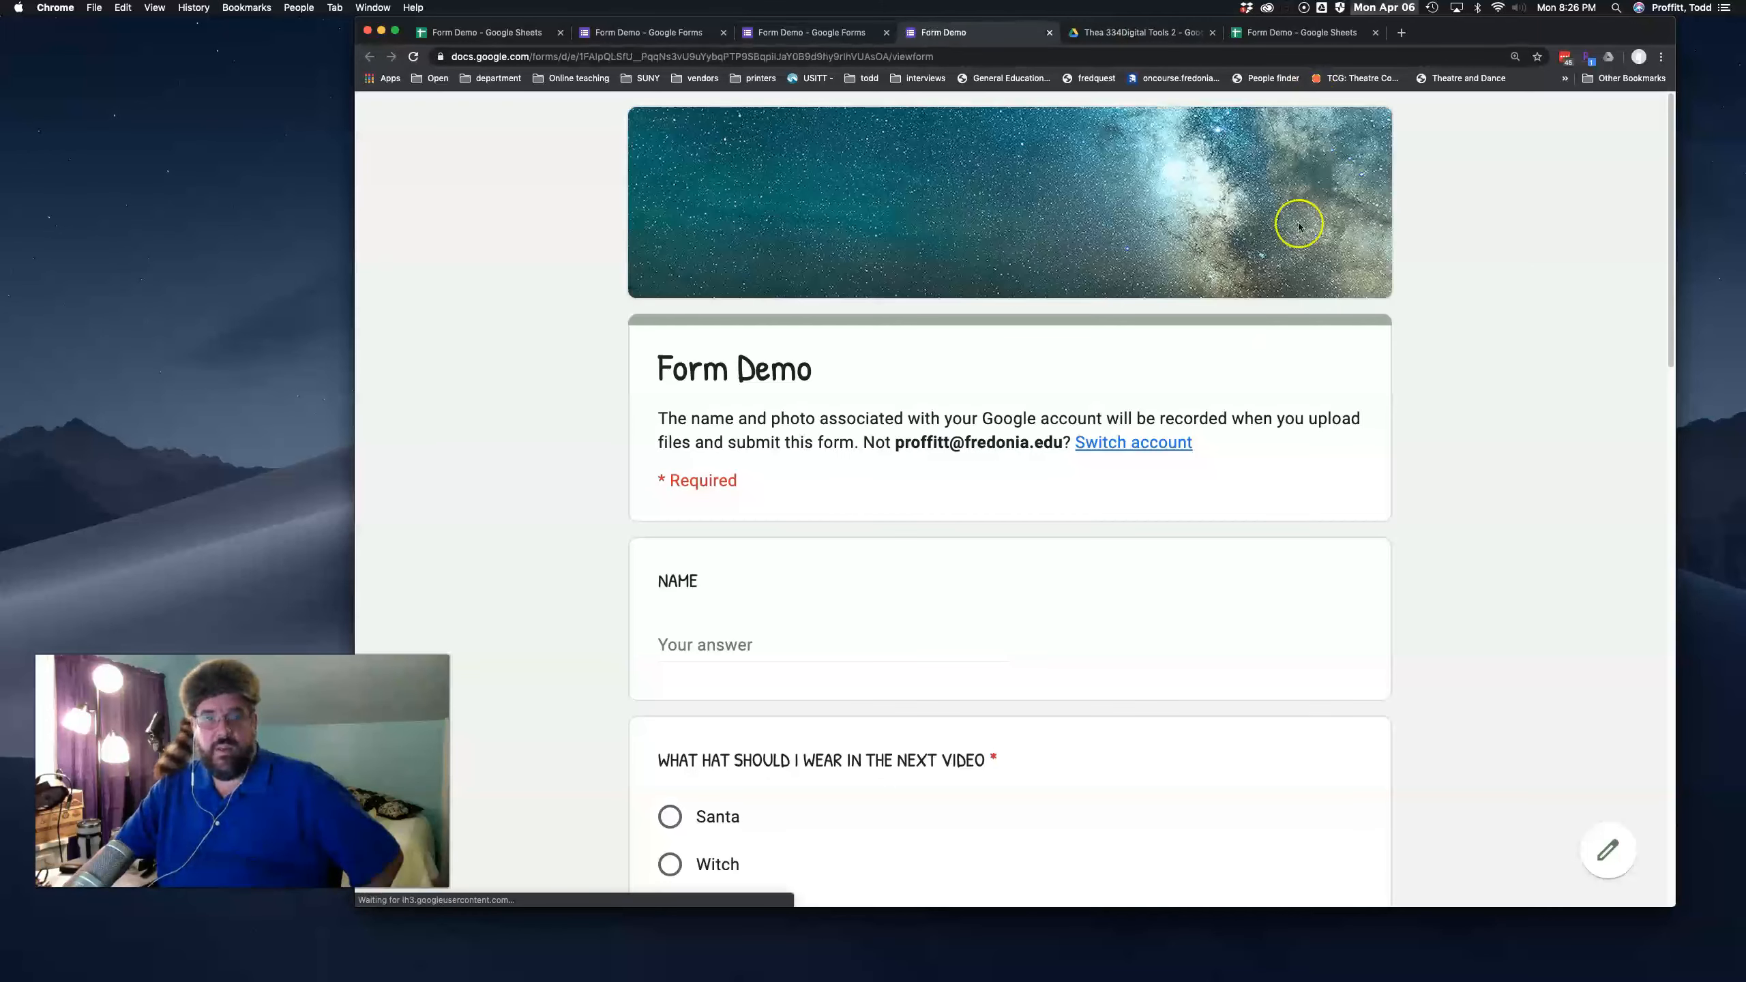
scroll(1122, 487, "down", 3)
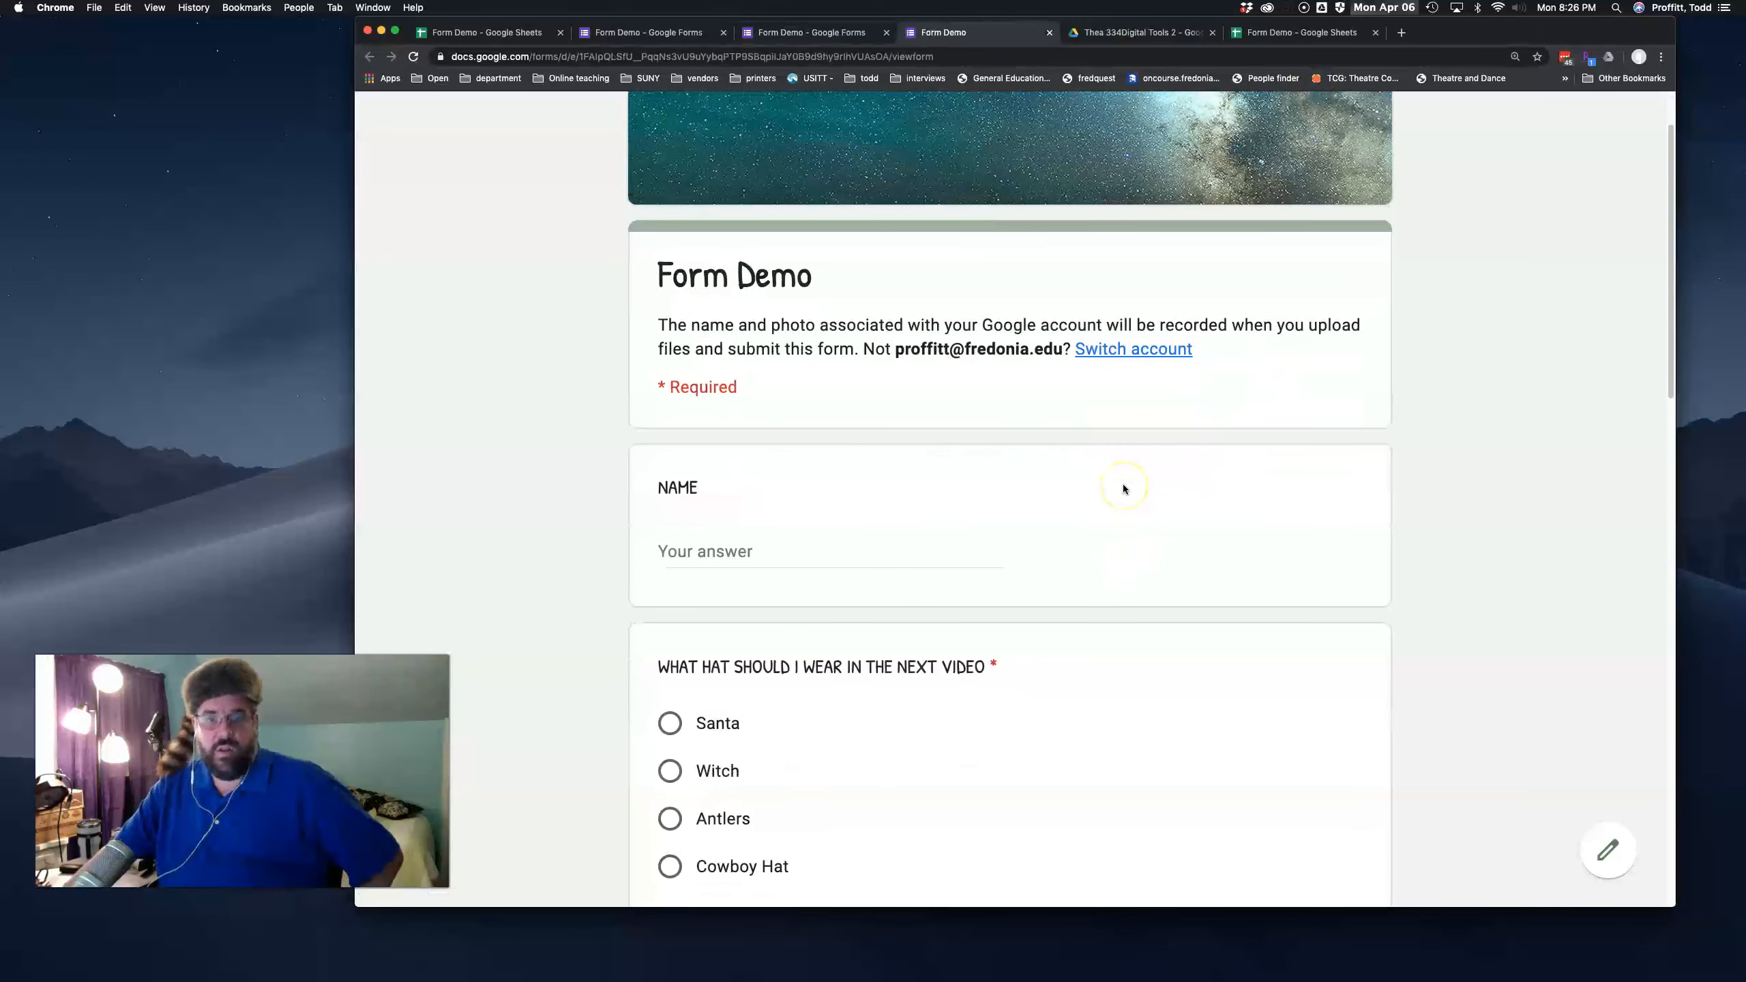
scroll(1124, 489, "down", 10)
Review the summary of collected responses for every question, from NAME down to Resume Upload.
left_click(1050, 196)
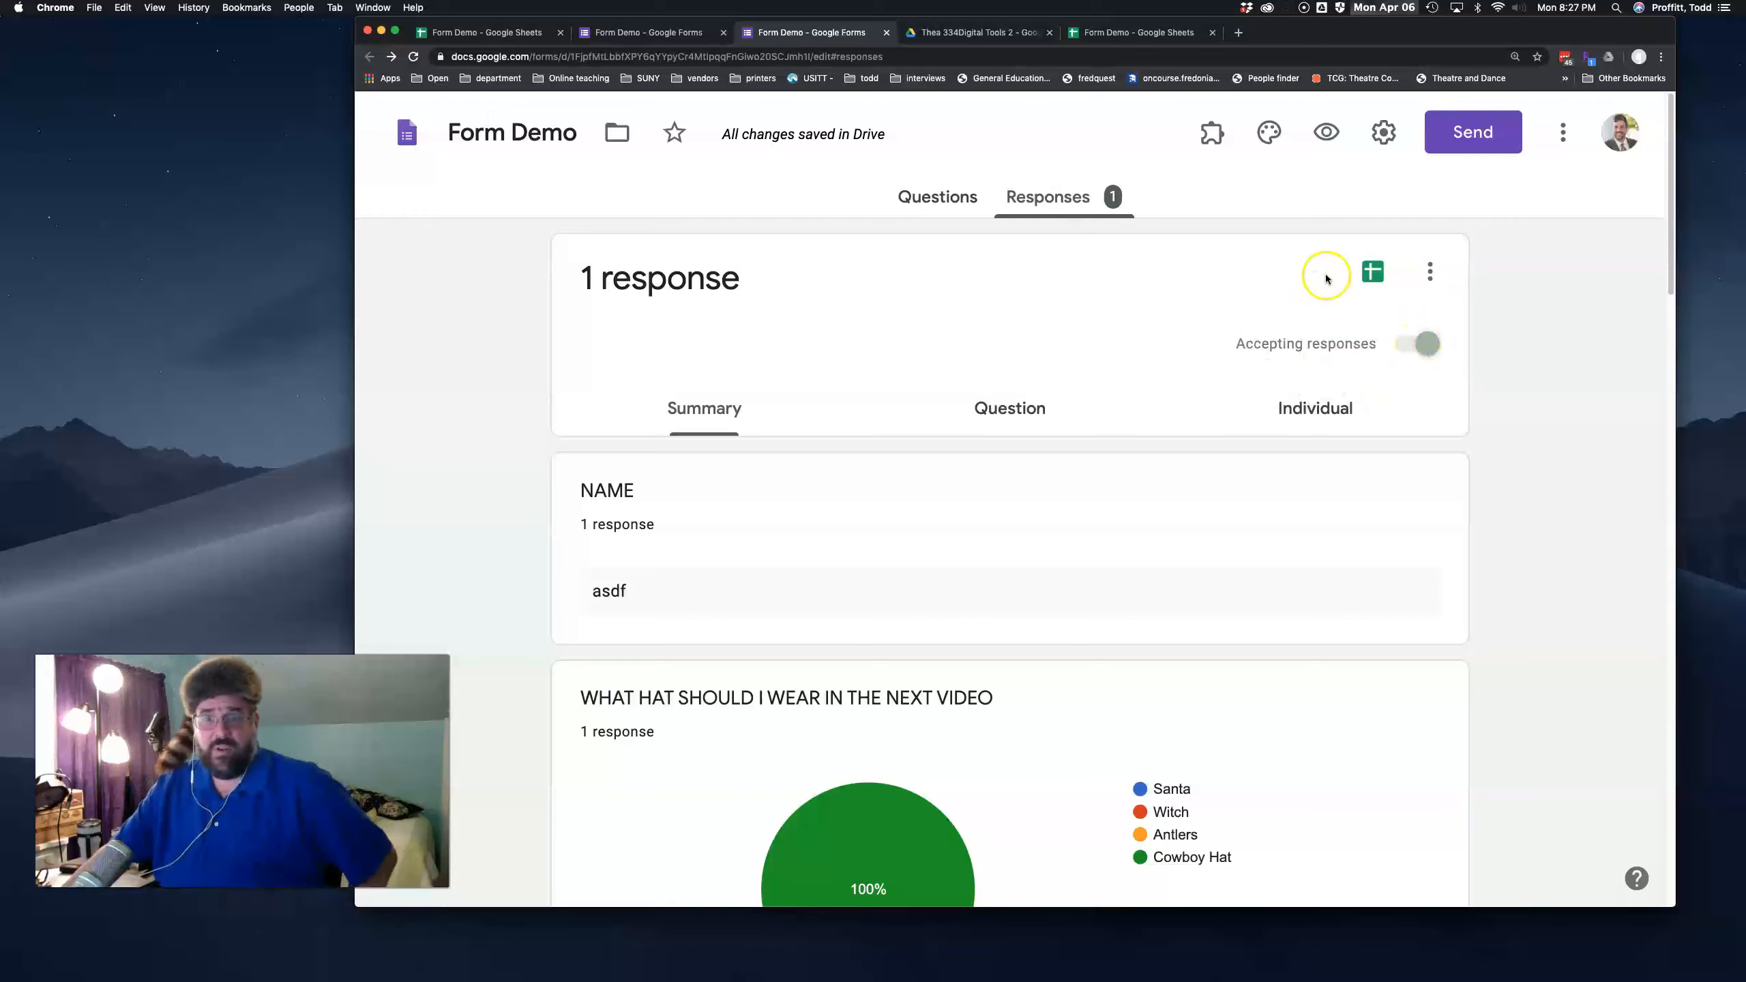
scroll(1169, 412, "down", 2)
scroll(1169, 413, "down", 20)
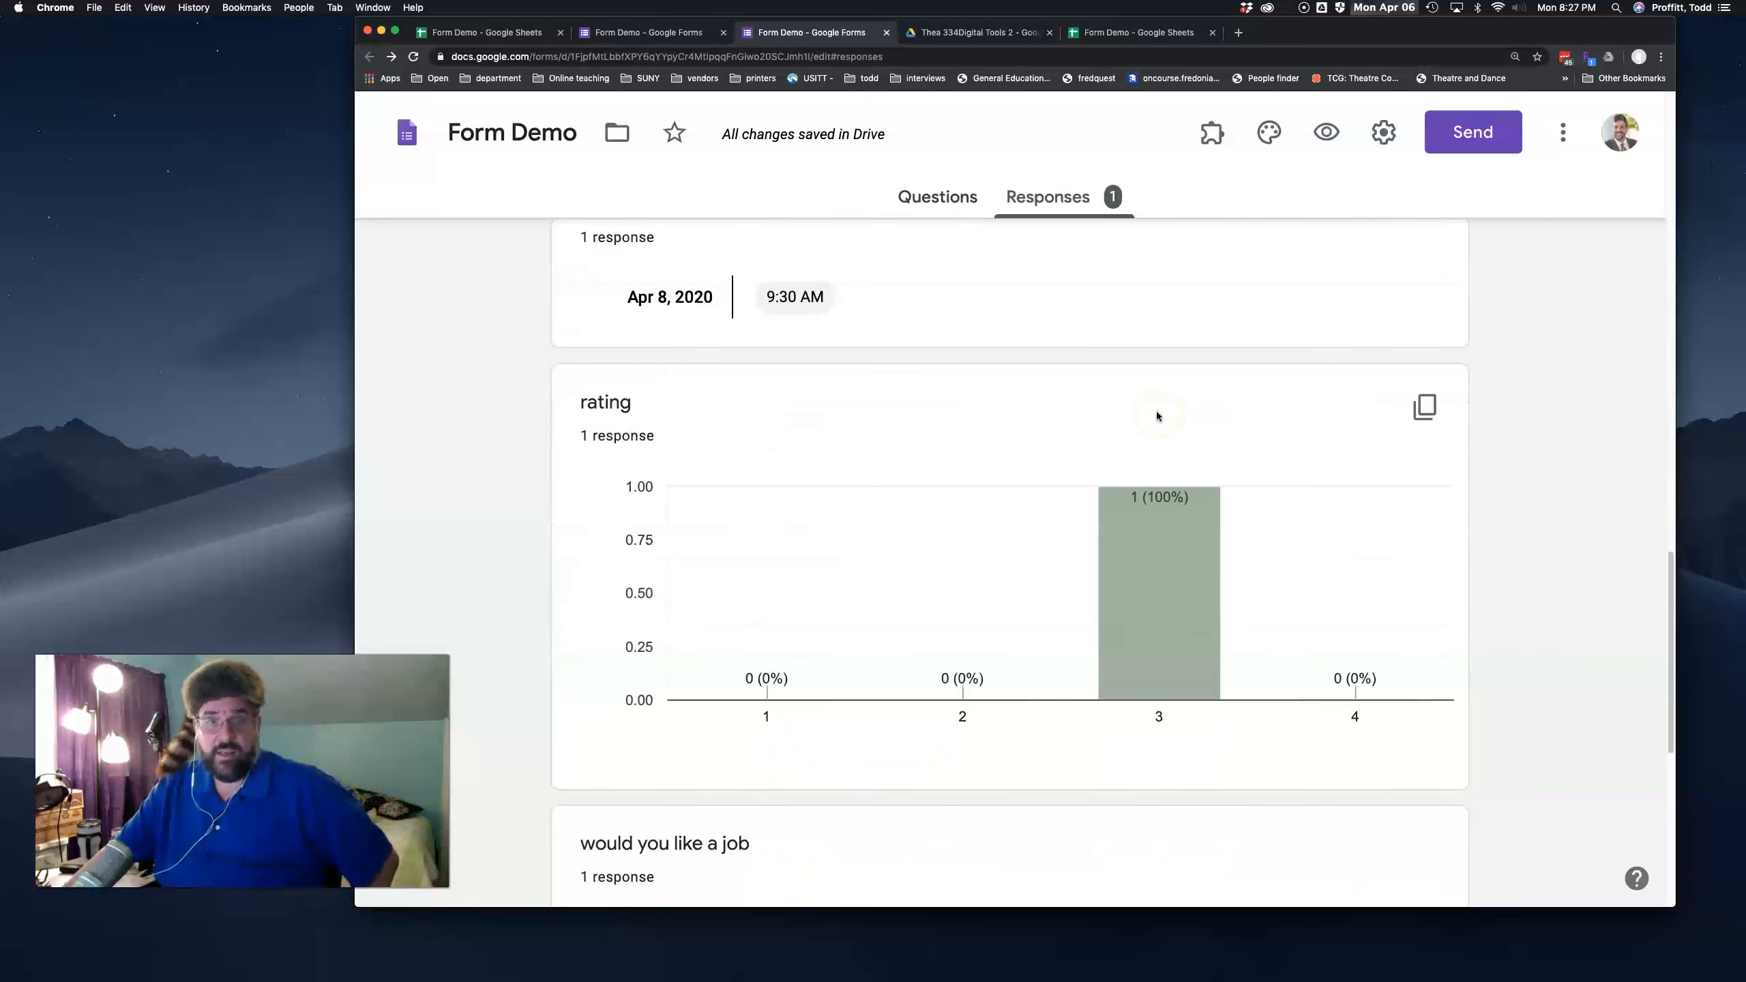
scroll(1159, 416, "down", 18)
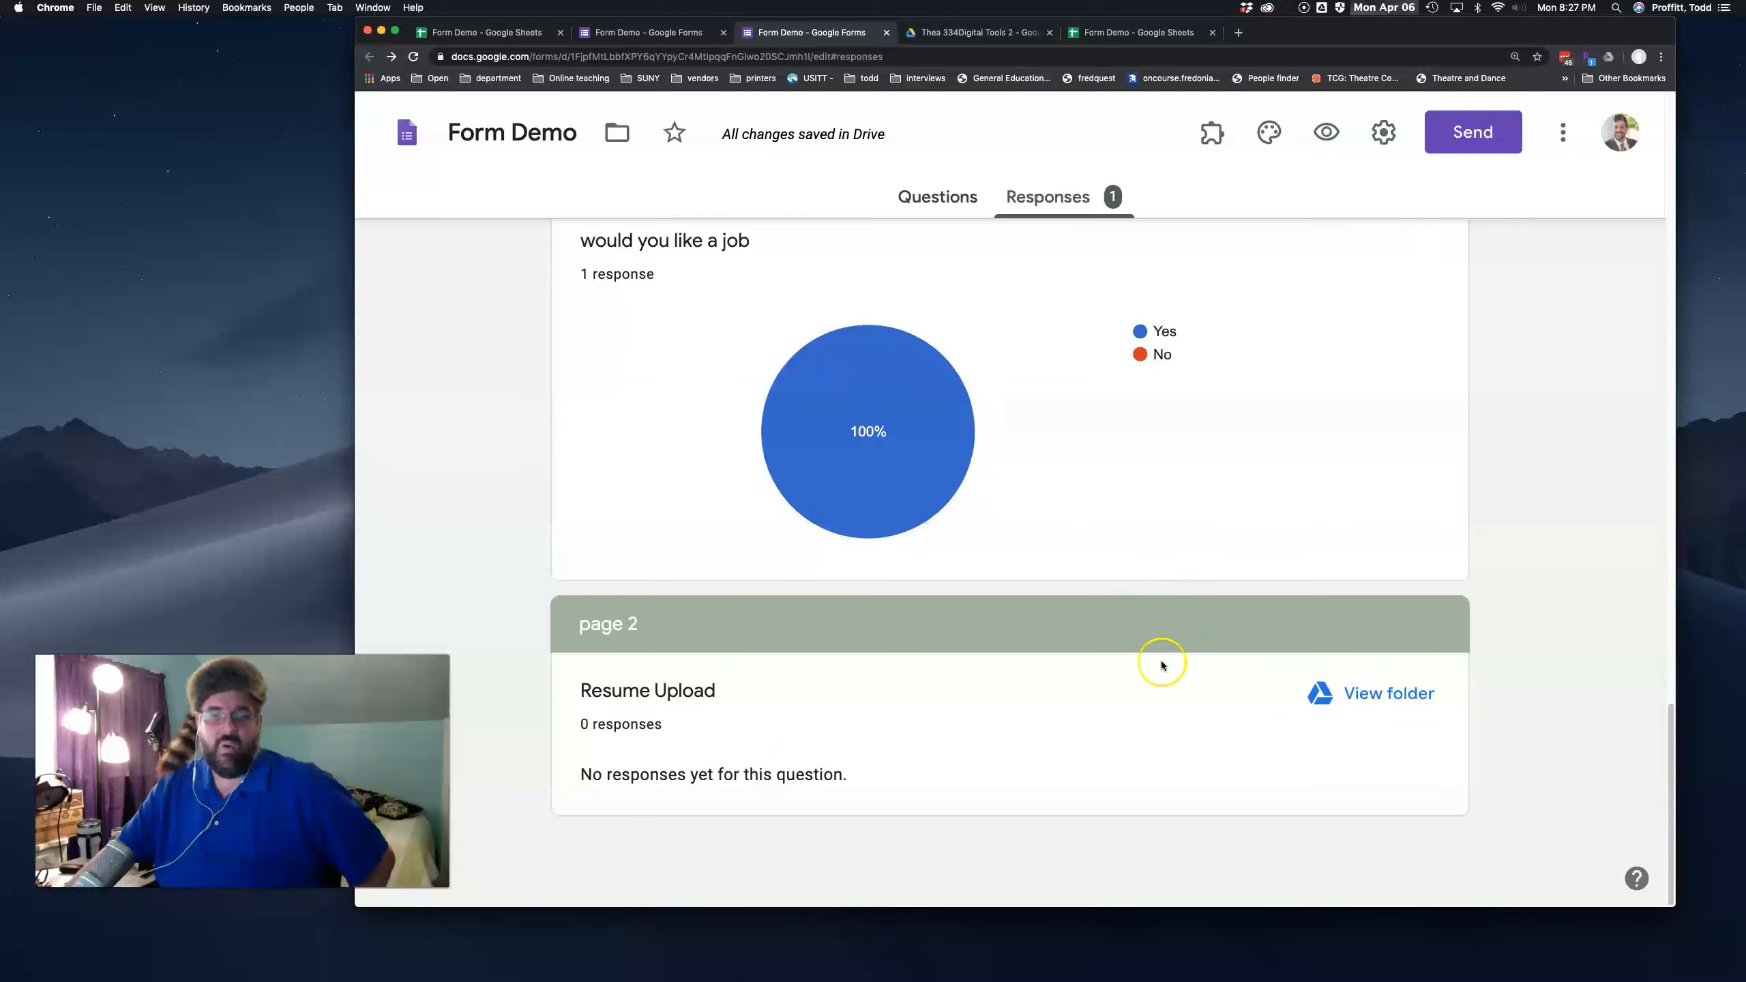
scroll(1166, 642, "up", 15)
Look over the additional response options, such as email notifications, response destination and CSV download, without choosing any.
left_click(1444, 278)
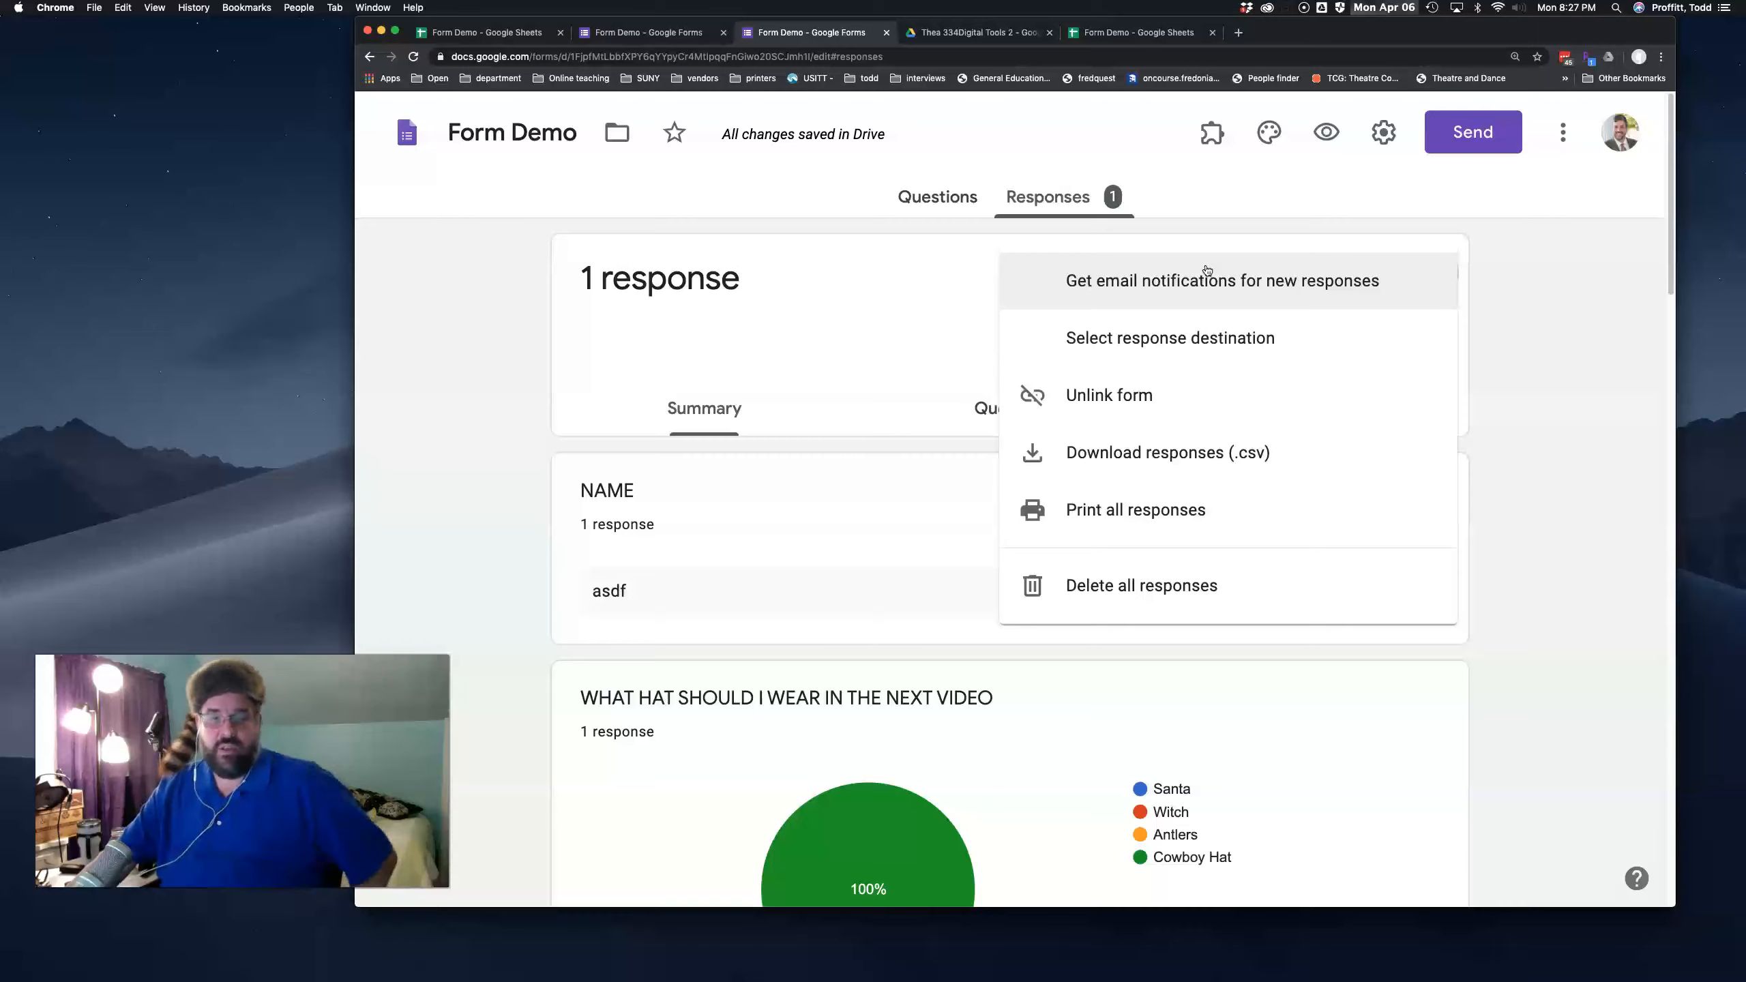
left_click(1164, 412)
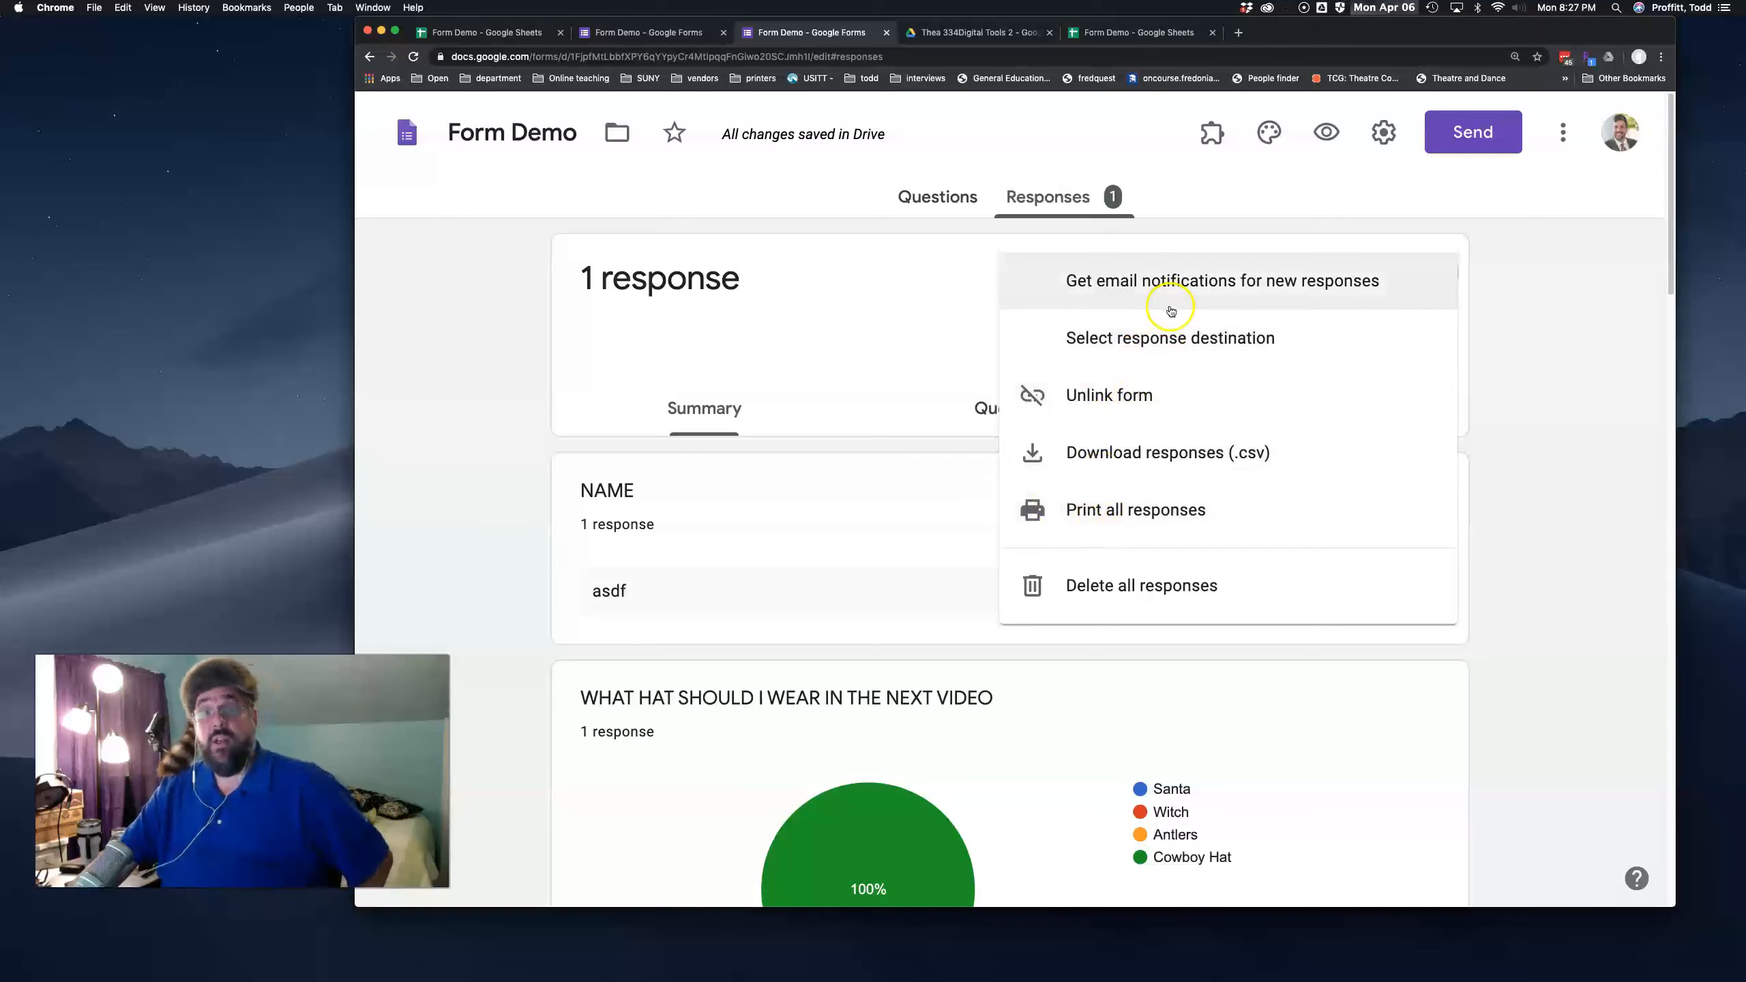
left_click(856, 303)
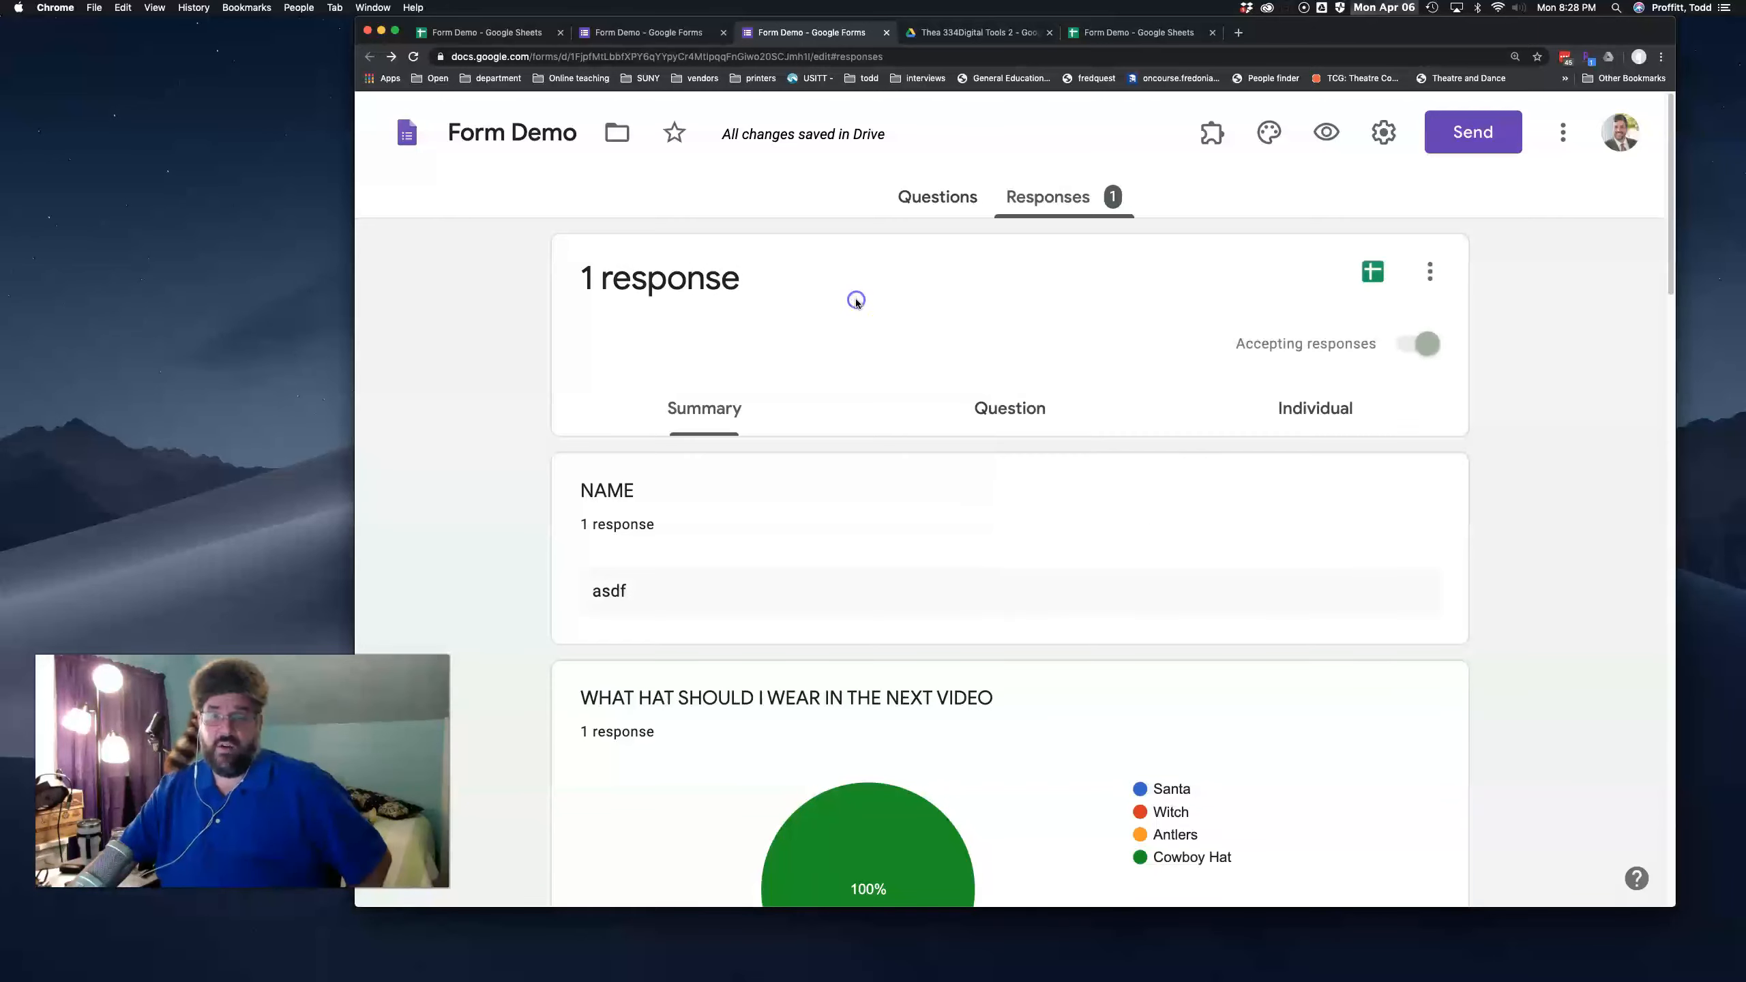
View the submitted response in the linked spreadsheet and return to the form.
left_click(1374, 274)
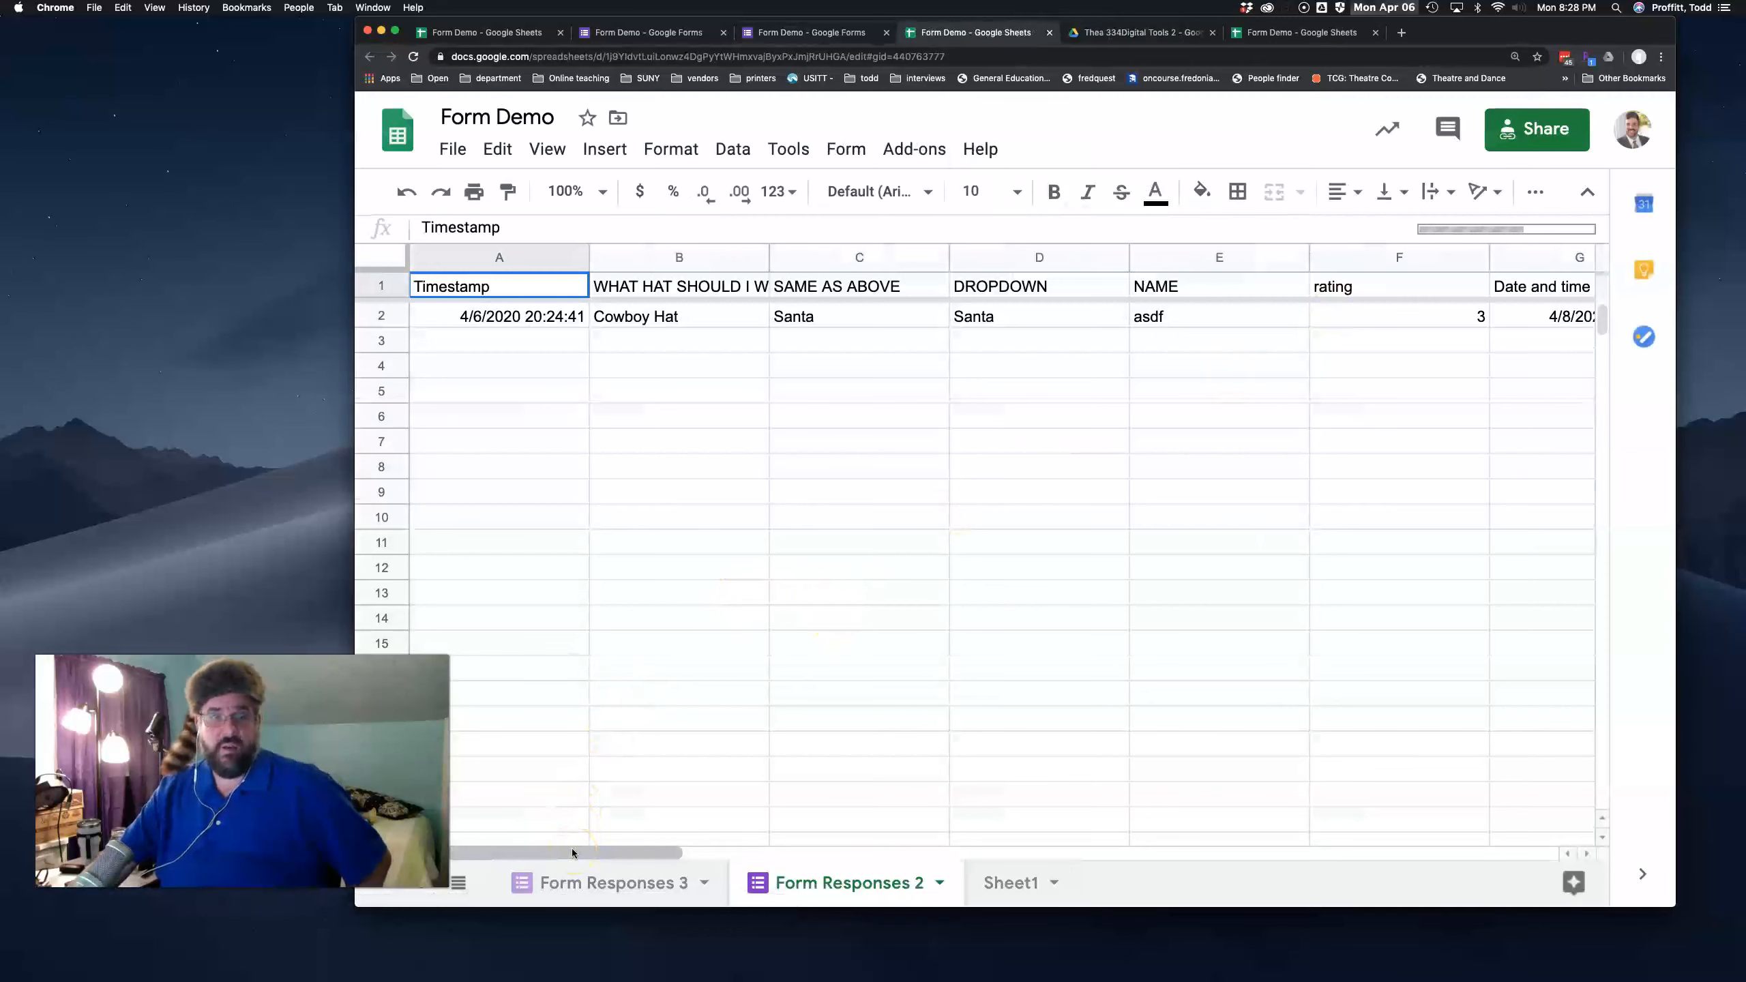
mouse_move(573, 852)
left_mouse_down()
mouse_move(877, 842)
mouse_move(577, 835)
left_mouse_up()
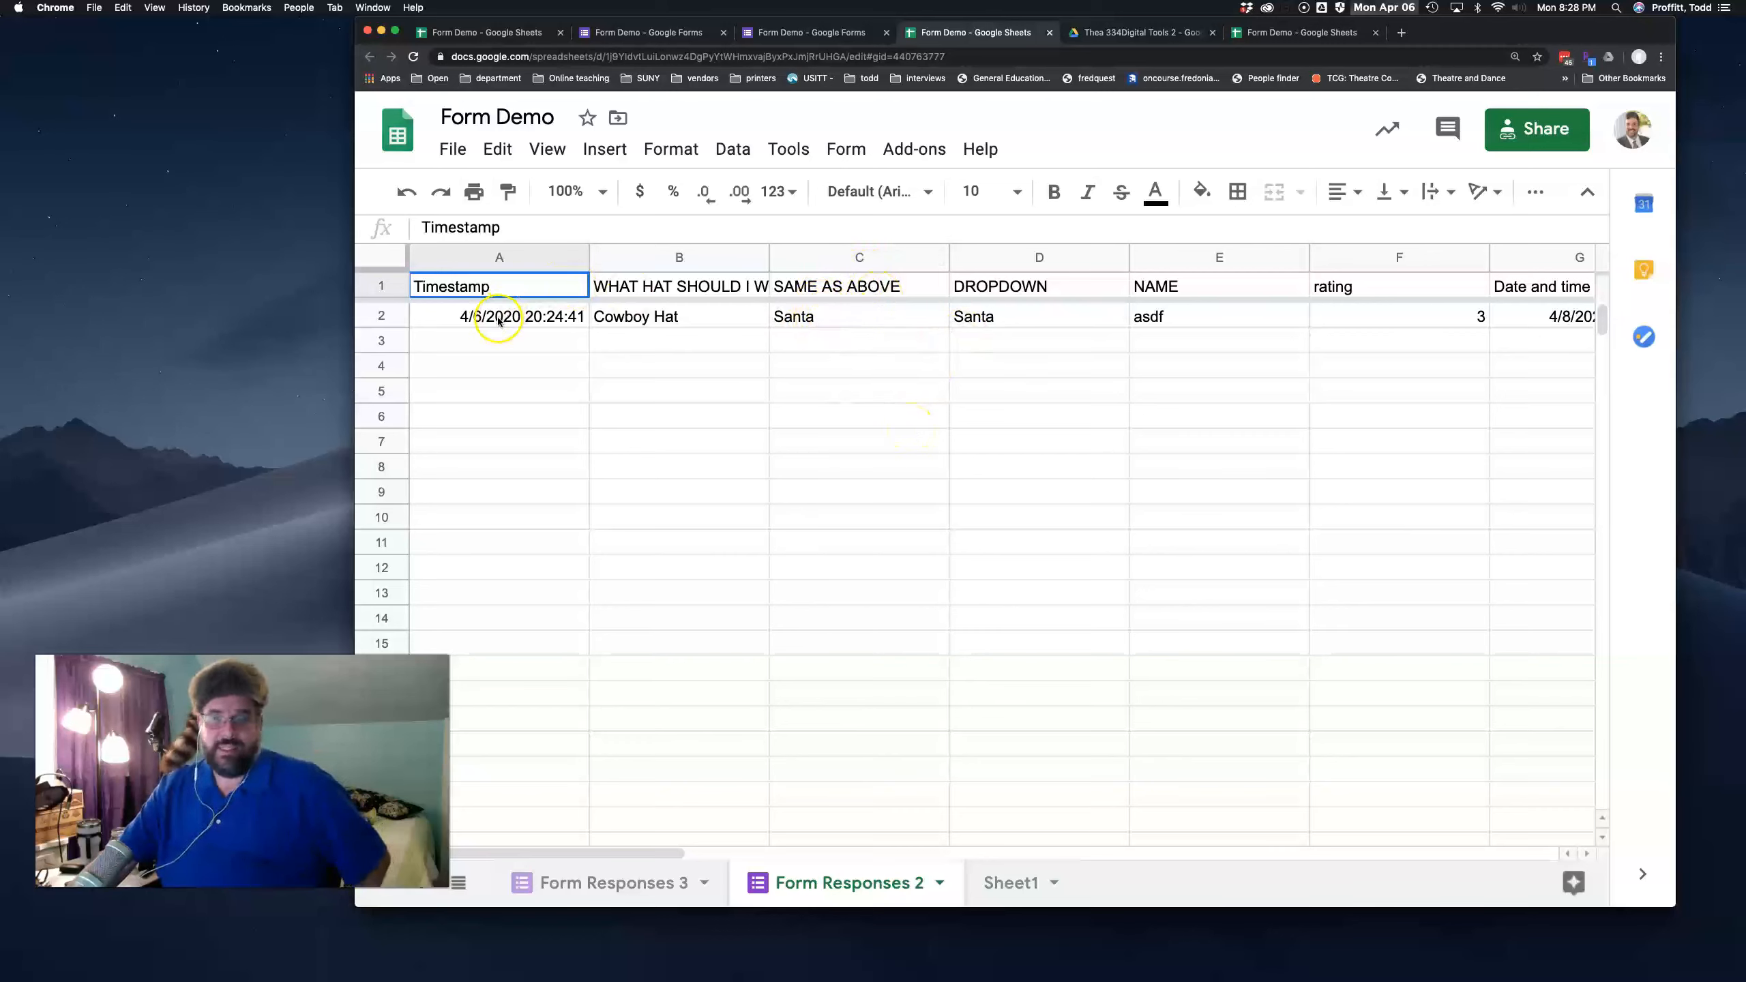
left_click(831, 34)
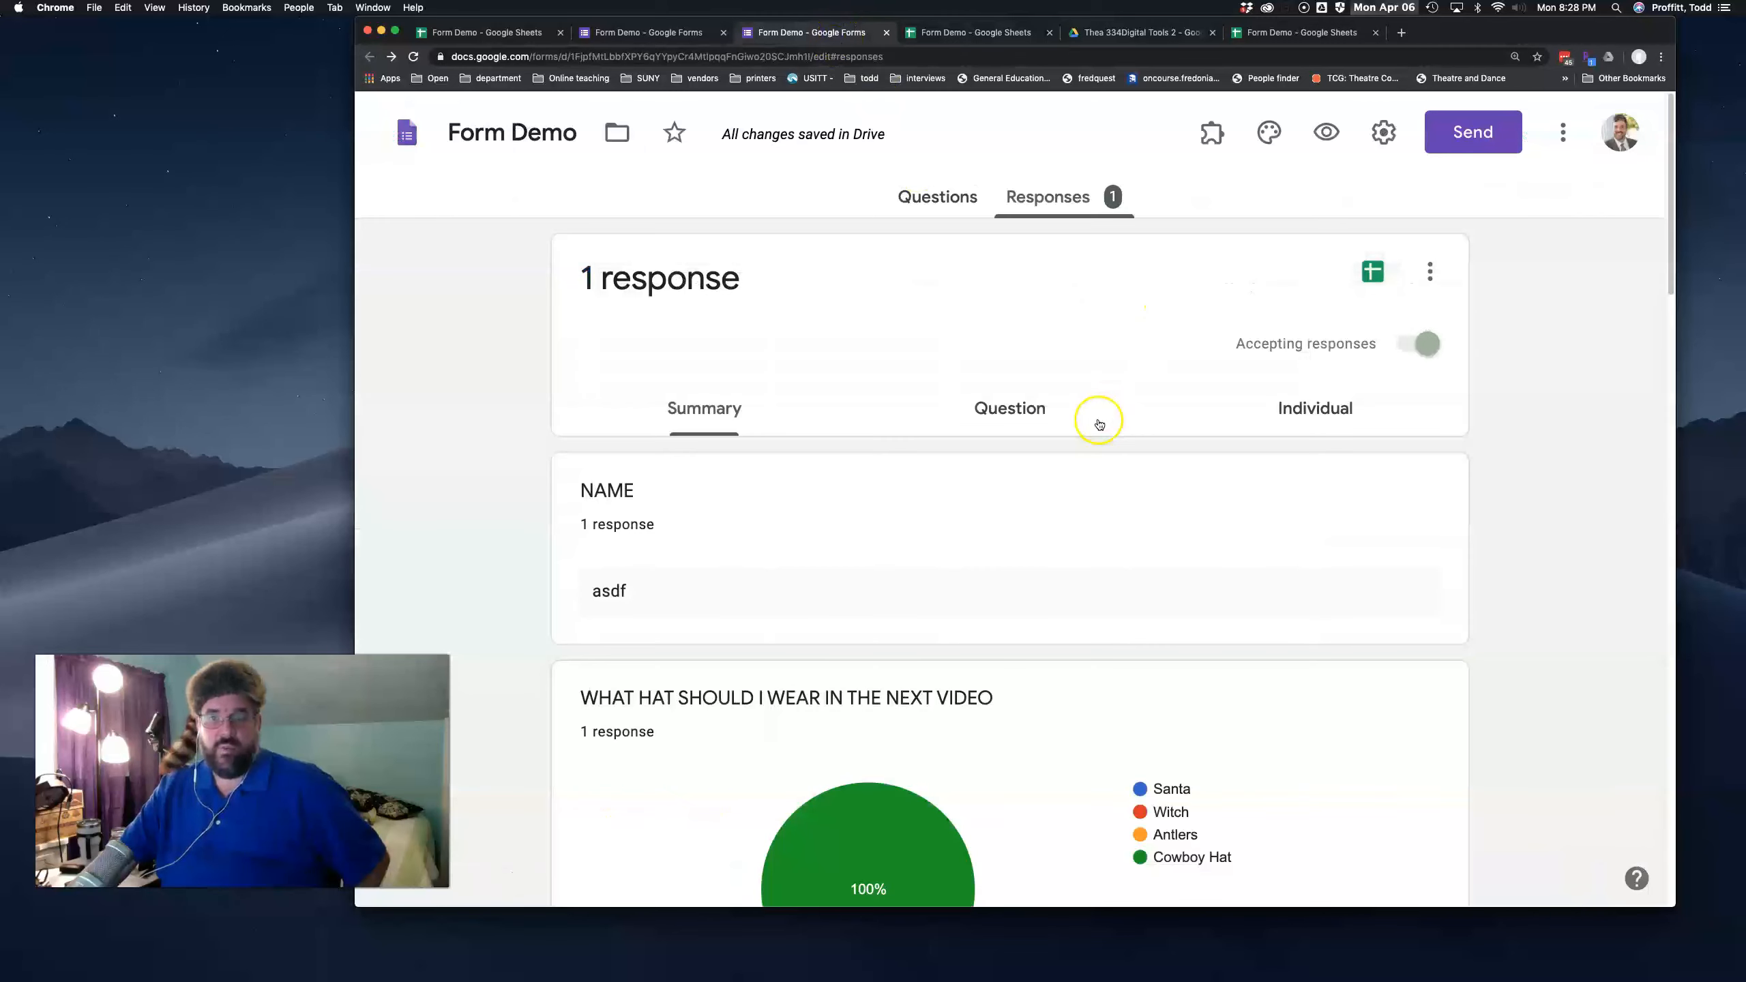
Go back to the questions, examine sending the form by email, shortened link and embedded HTML, and close without sending.
left_click(937, 198)
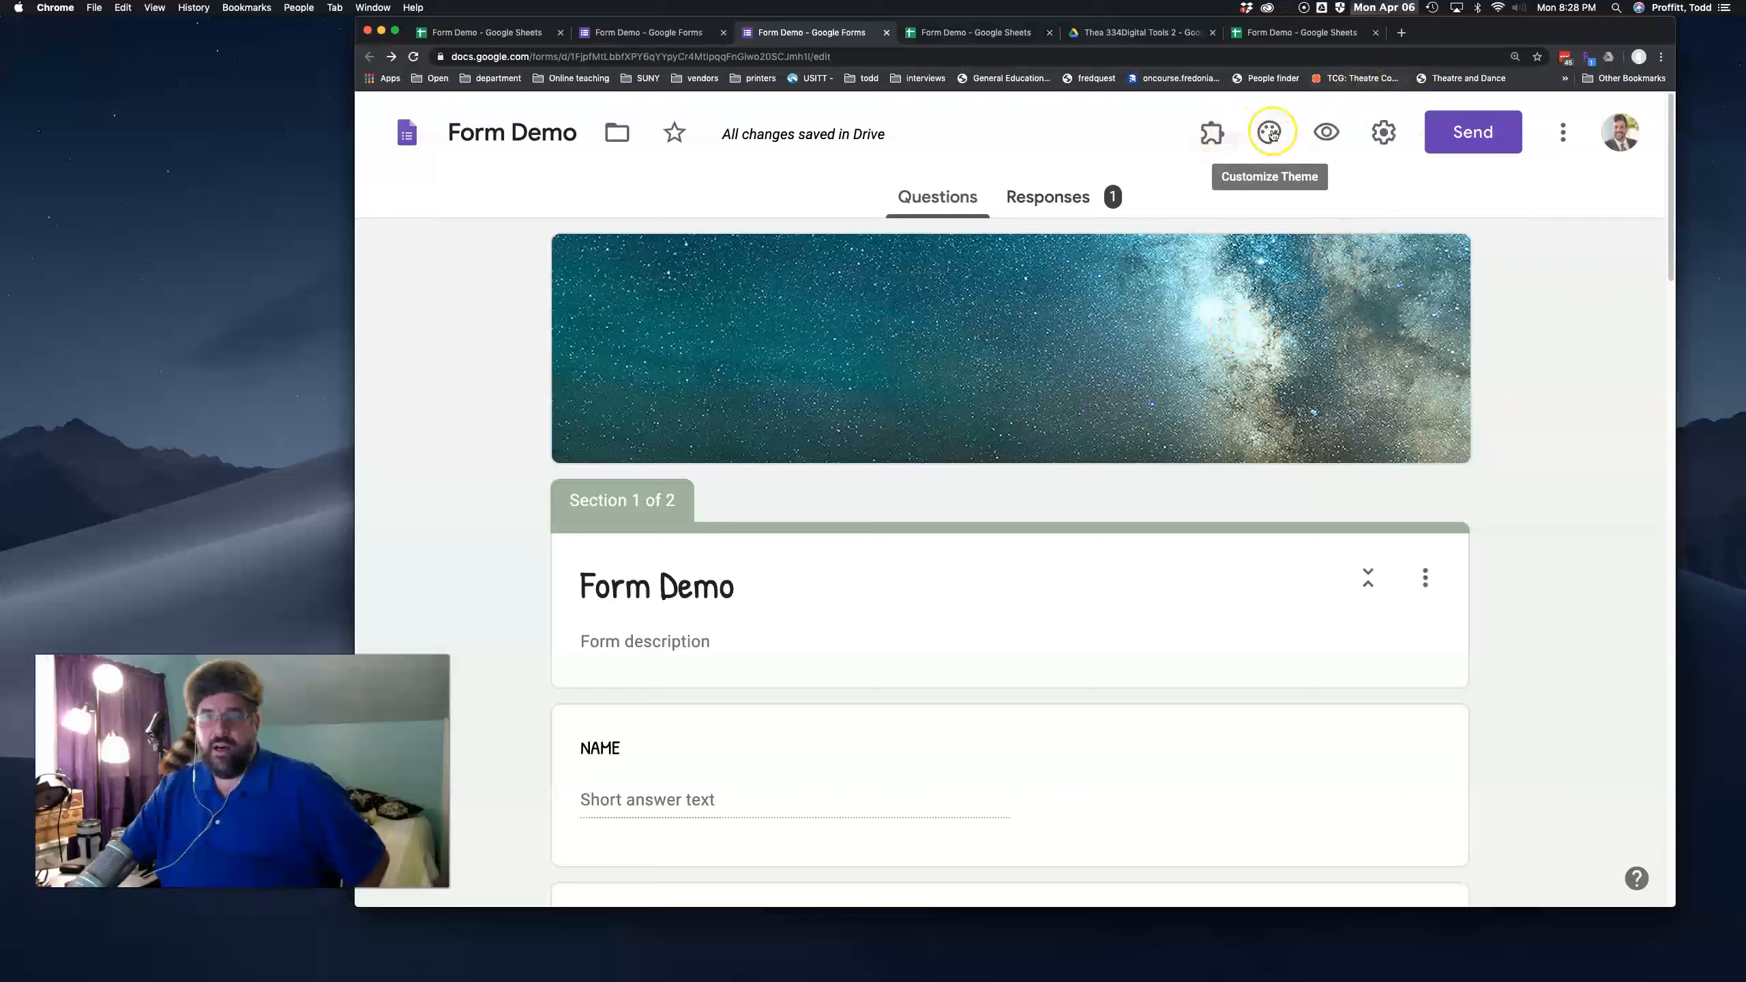
left_click(1492, 143)
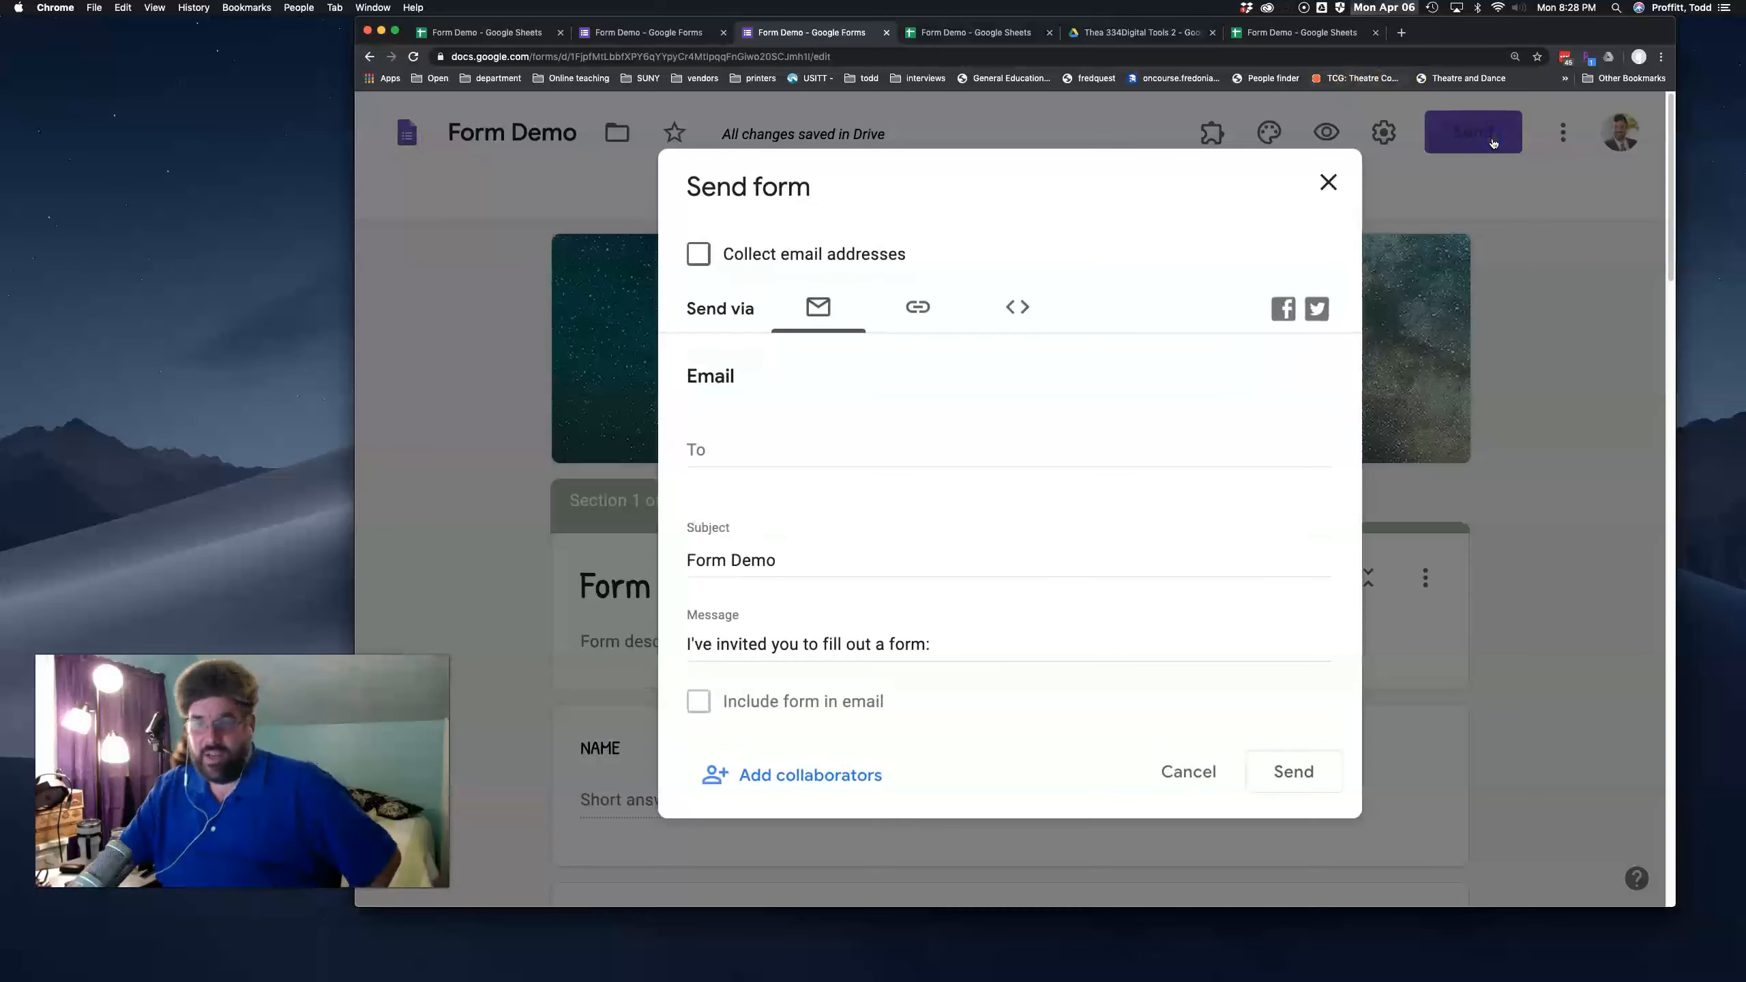
left_click(918, 307)
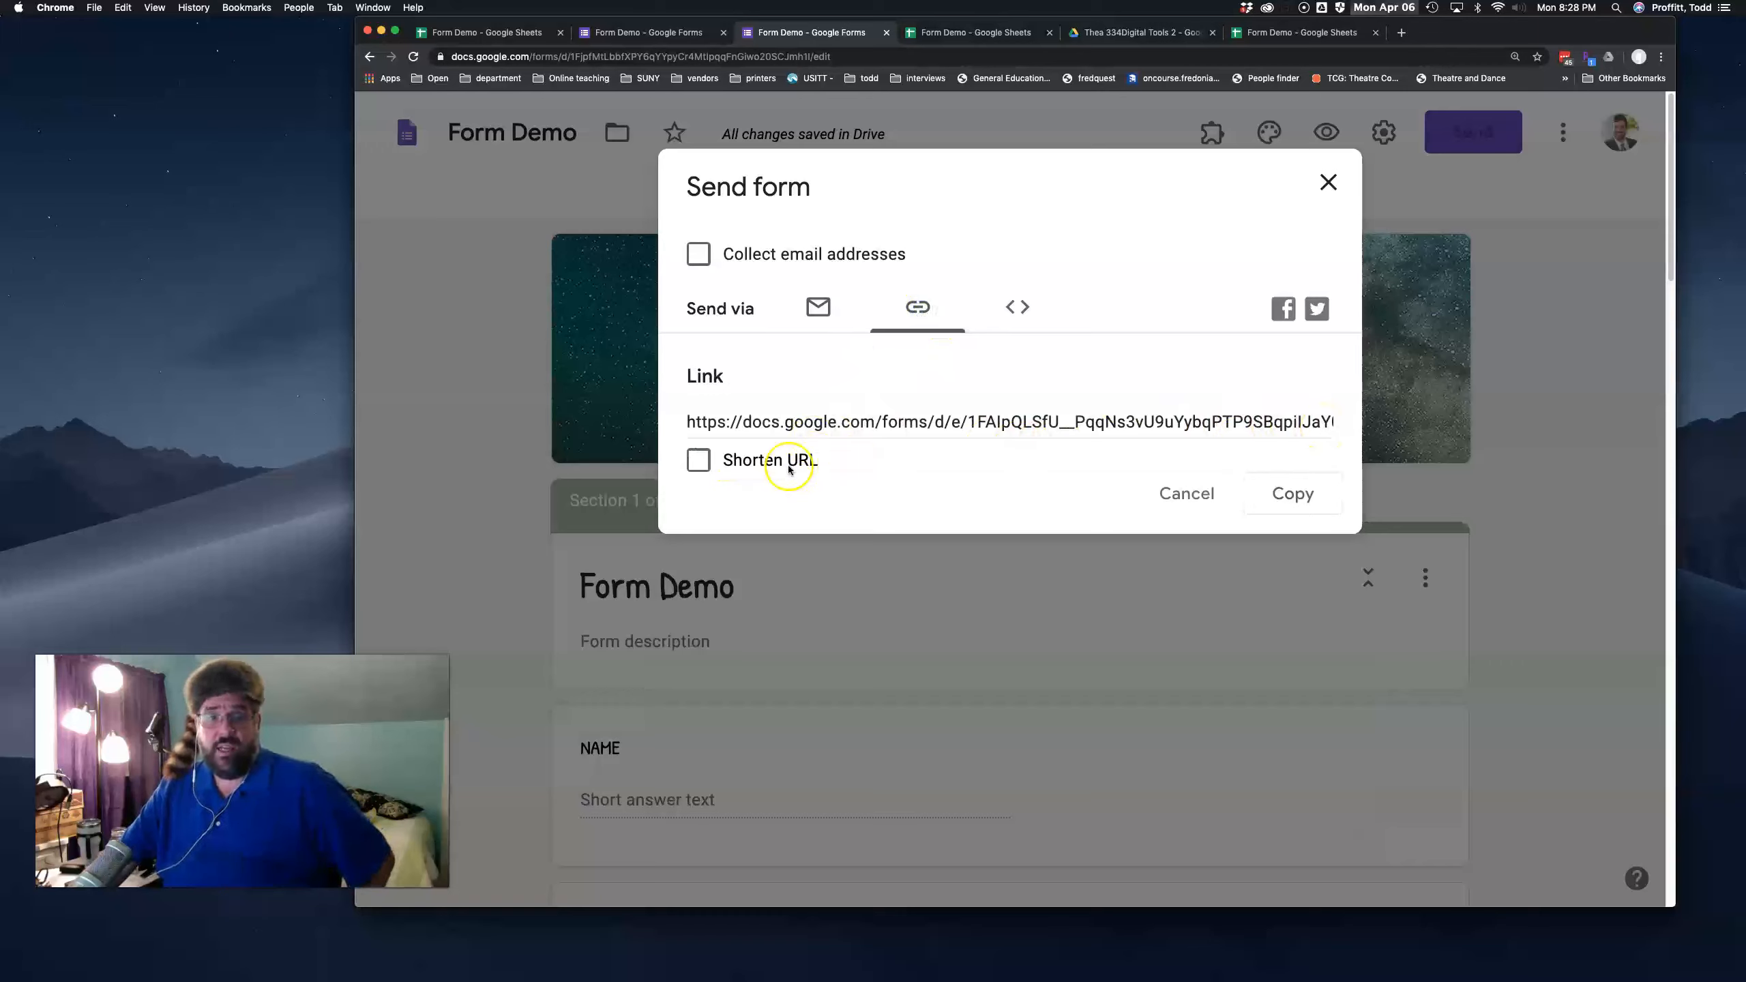
left_click(699, 461)
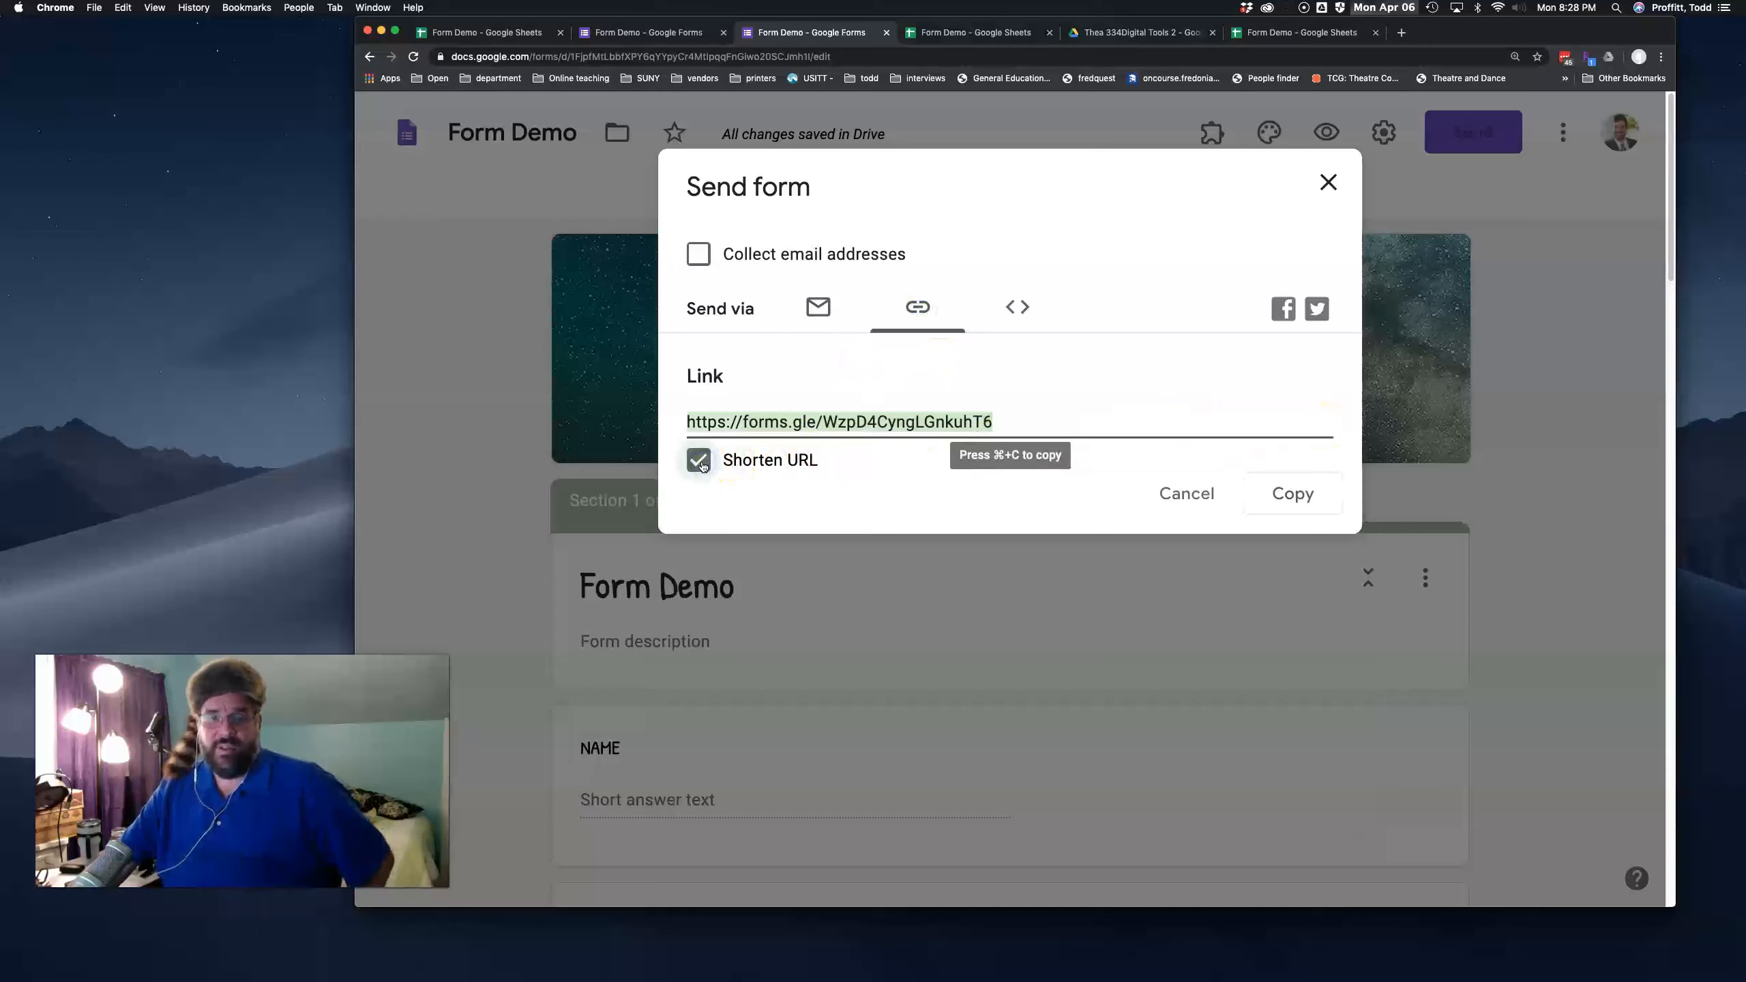
left_click(872, 461)
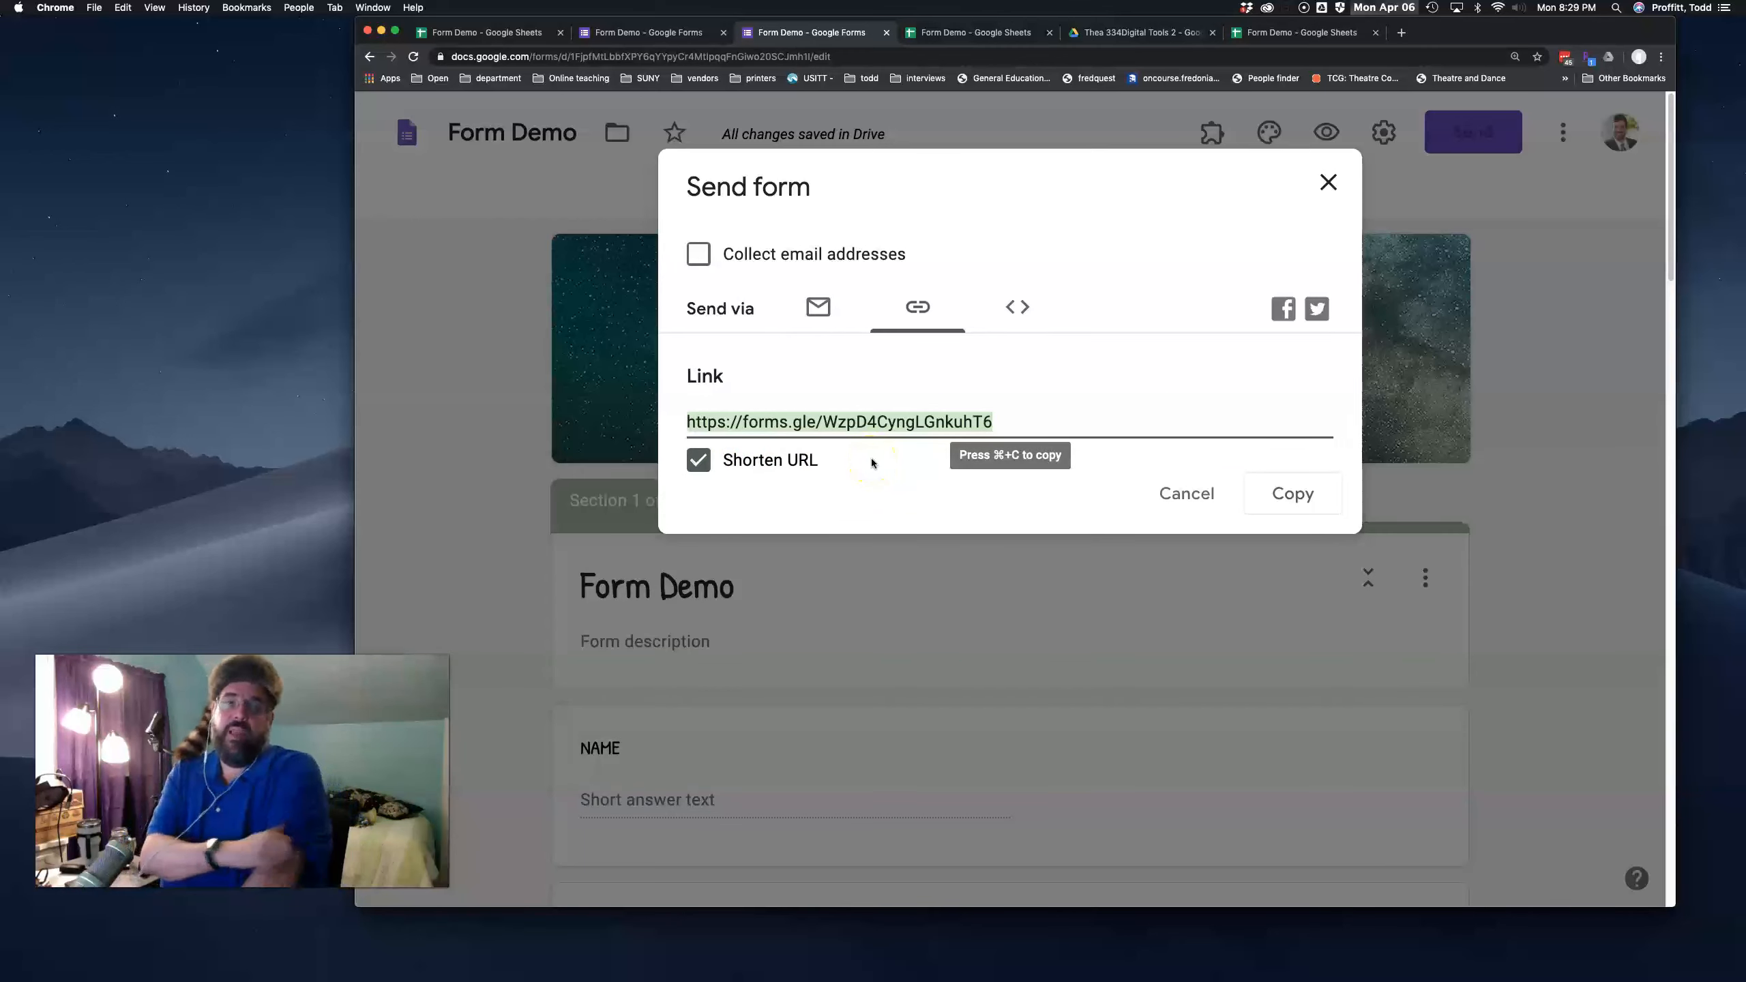
left_click(1013, 311)
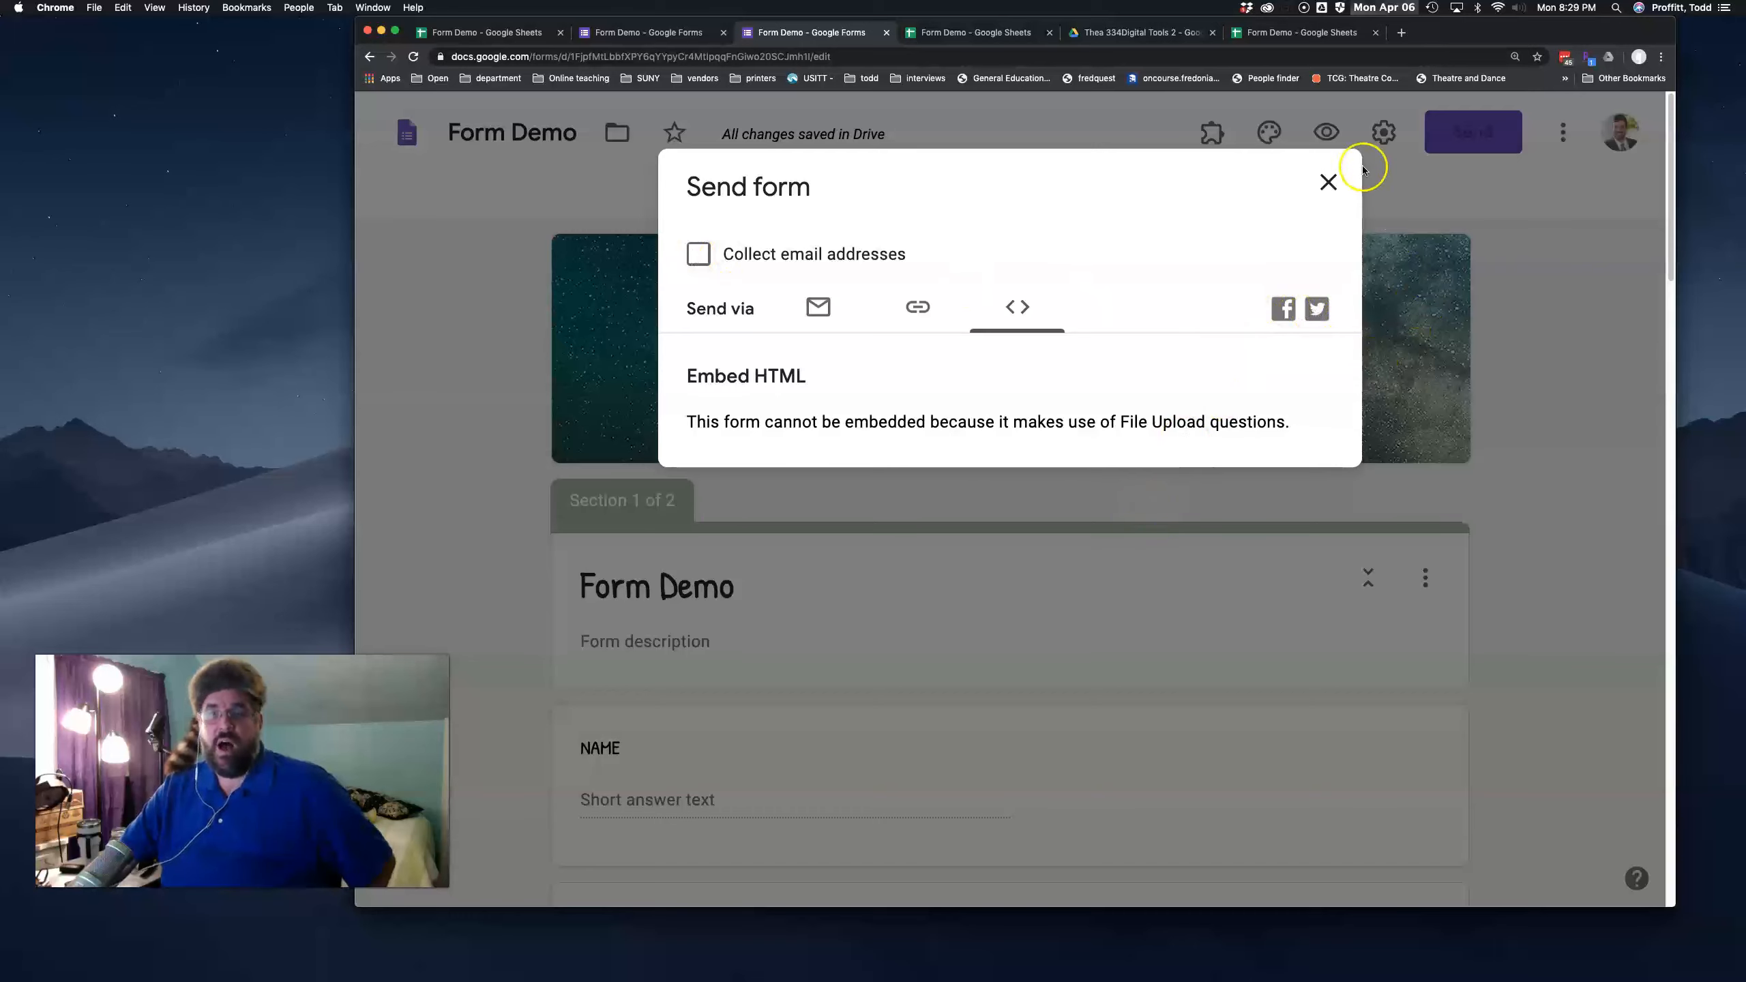
left_click(1328, 187)
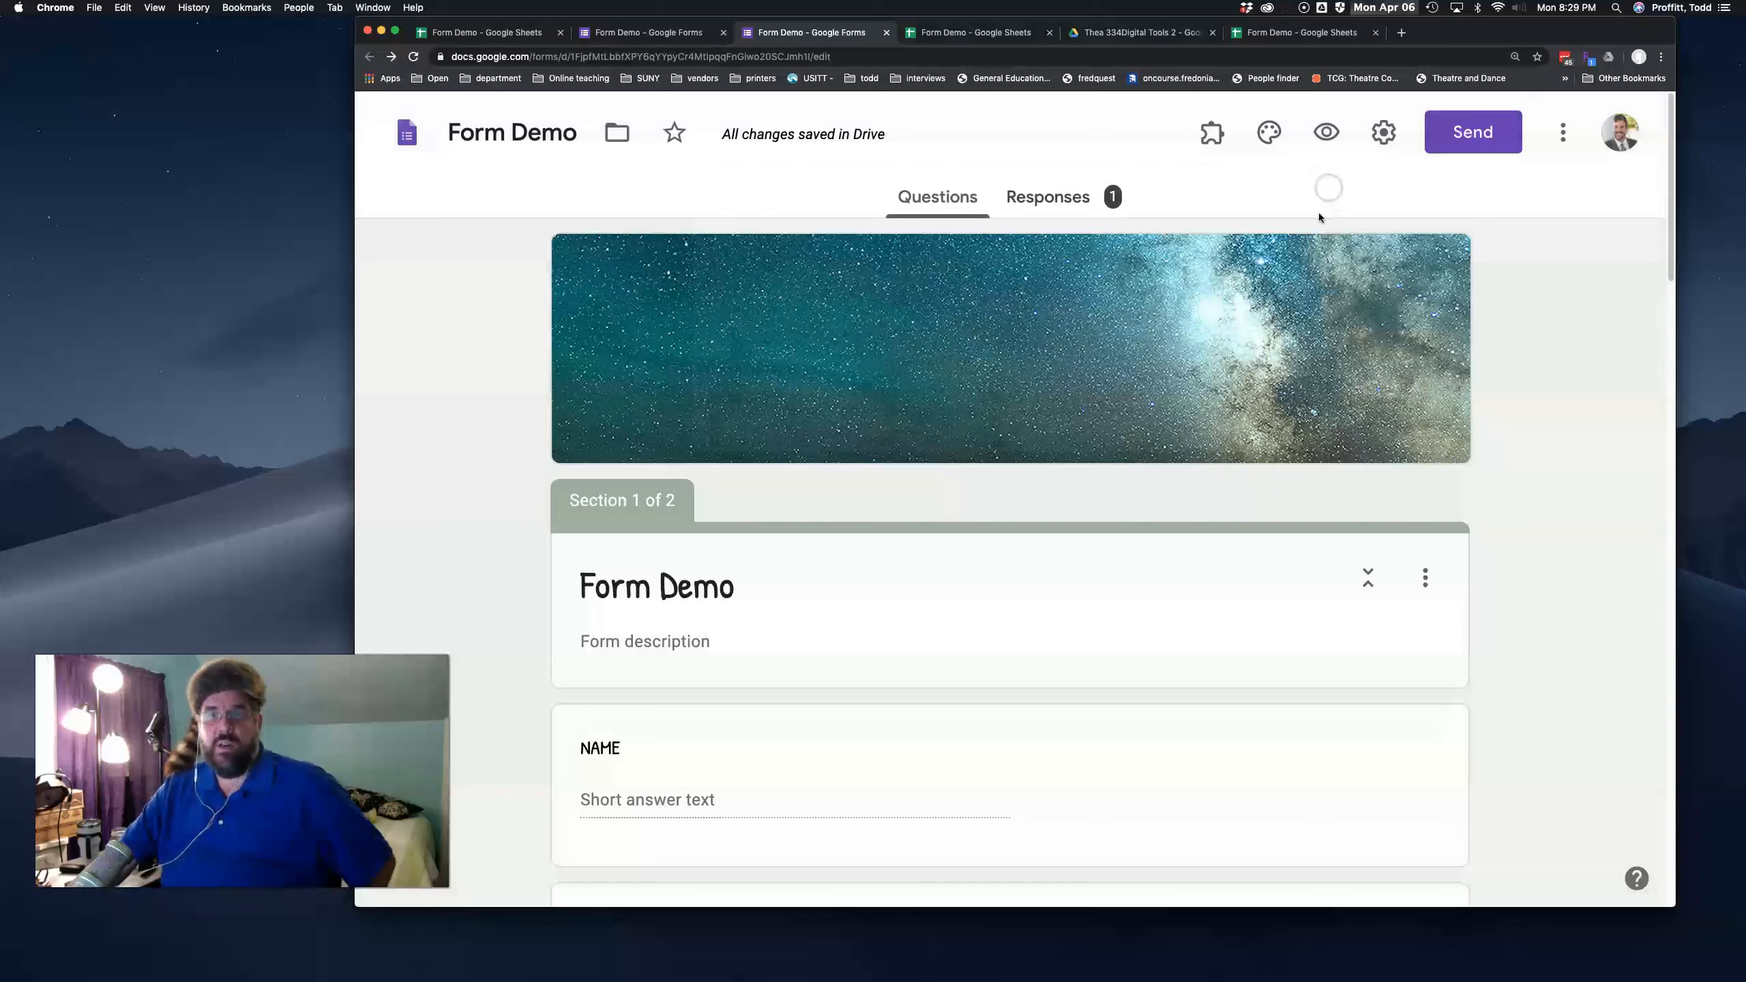